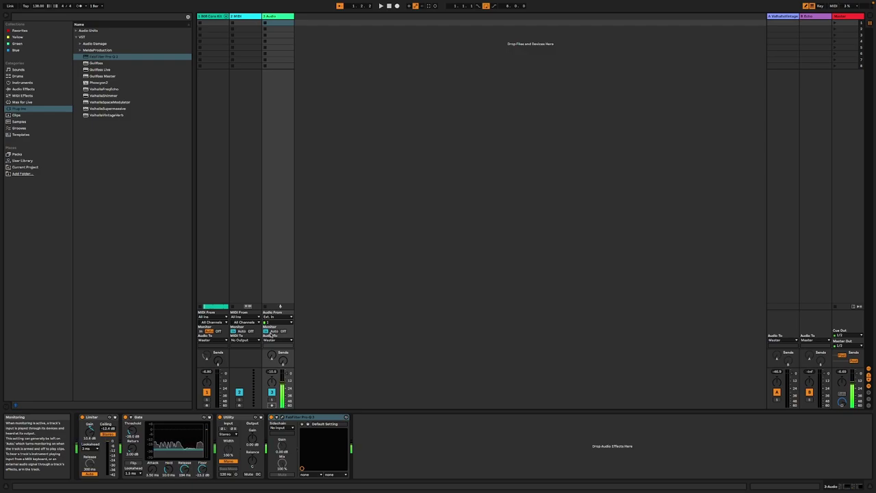
- Show the 808 Core Kit track in the Arrangement View and play its drum clip
{"action": "left_click", "coordinate": [212, 16]}
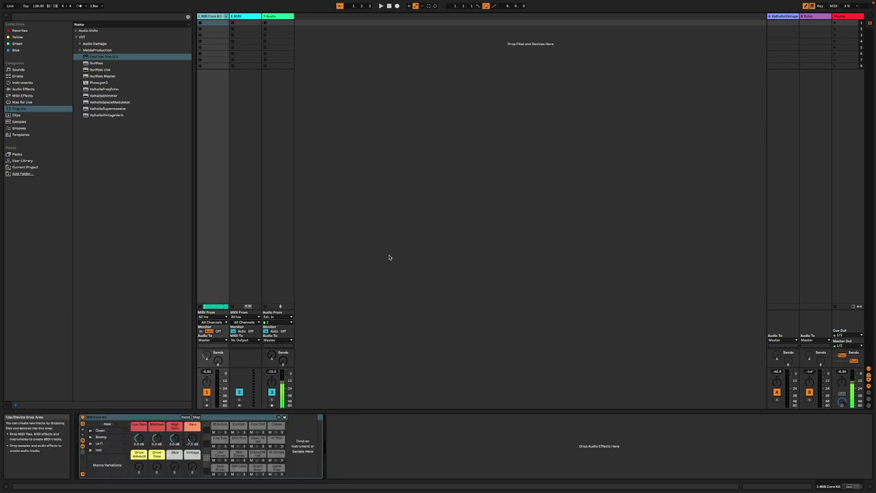
{"action": "left_click", "coordinate": [870, 23]}
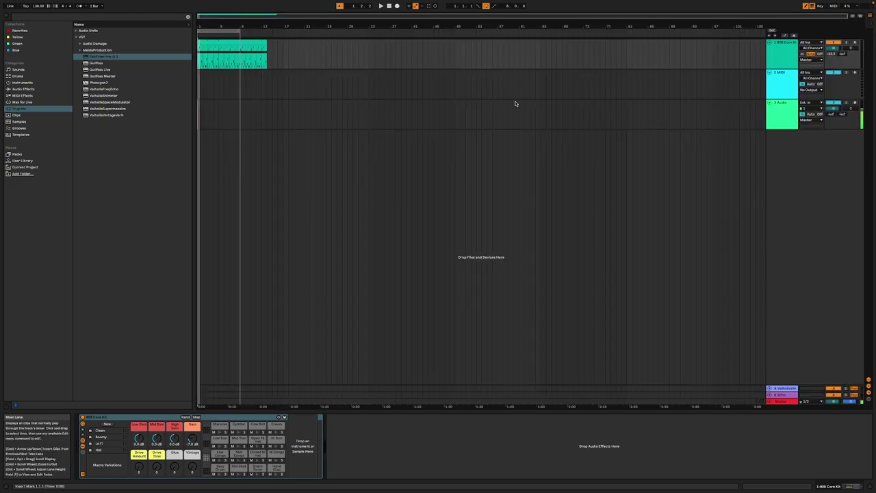
{"action": "key", "text": "space"}
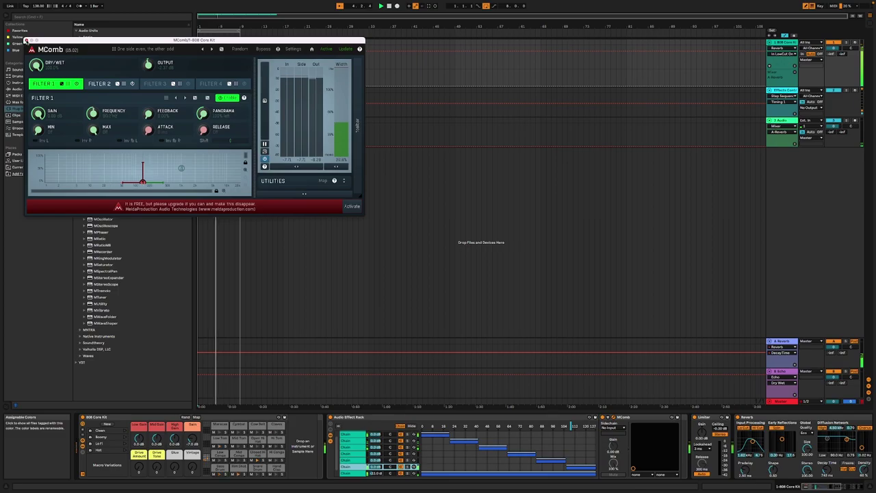
{"action": "left_click", "coordinate": [25, 40]}
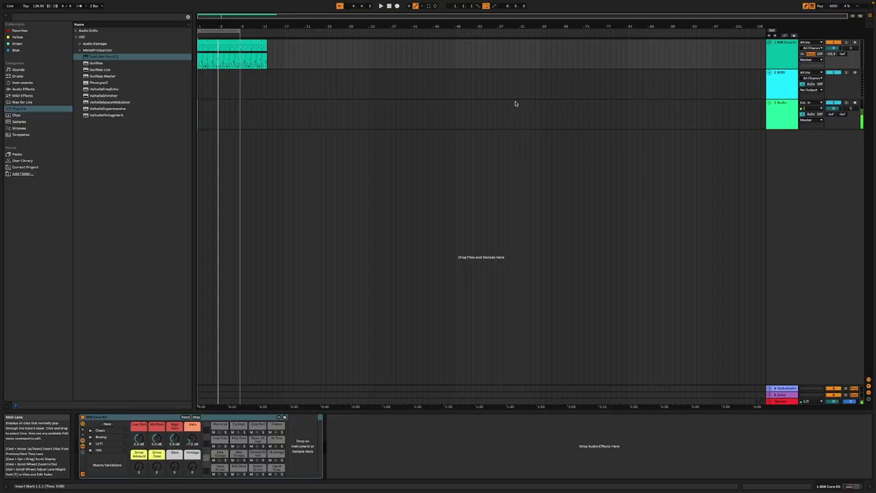
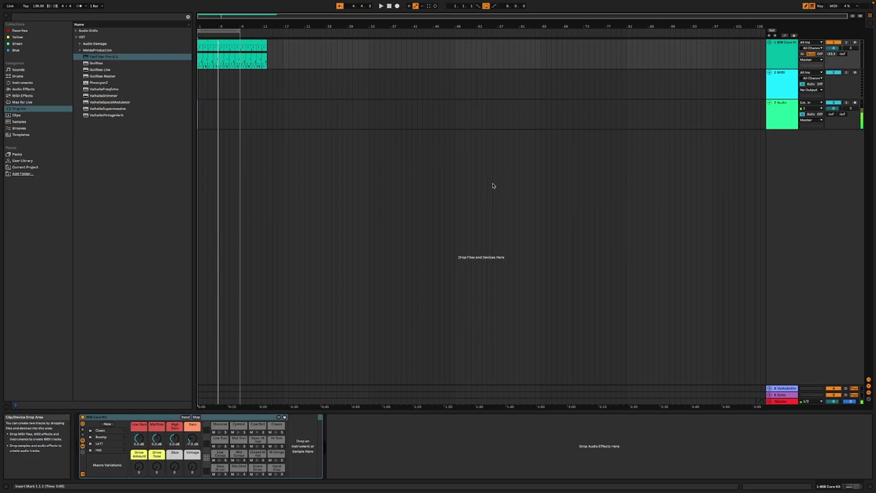
- Switch to Chrome and look through the featured products of The Fellow Passenger store
{"action": "mouse_move", "coordinate": [57, 2]}
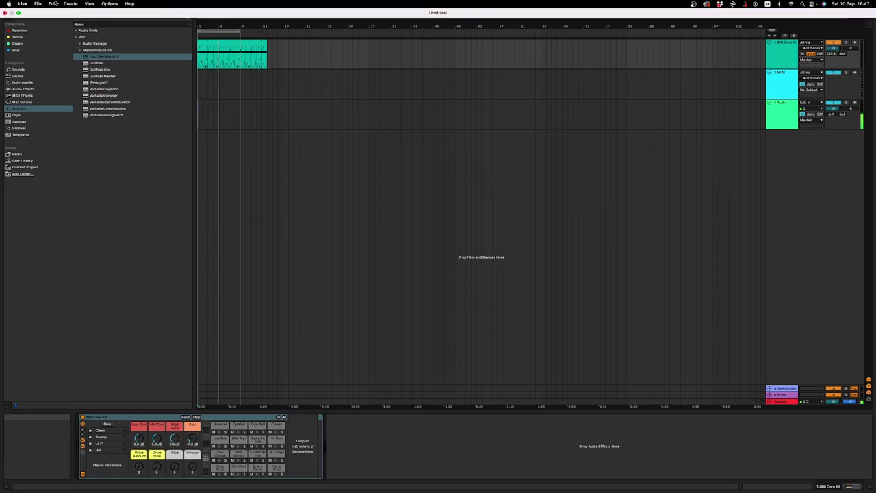
{"action": "left_click", "coordinate": [19, 13]}
{"action": "left_click", "coordinate": [43, 143]}
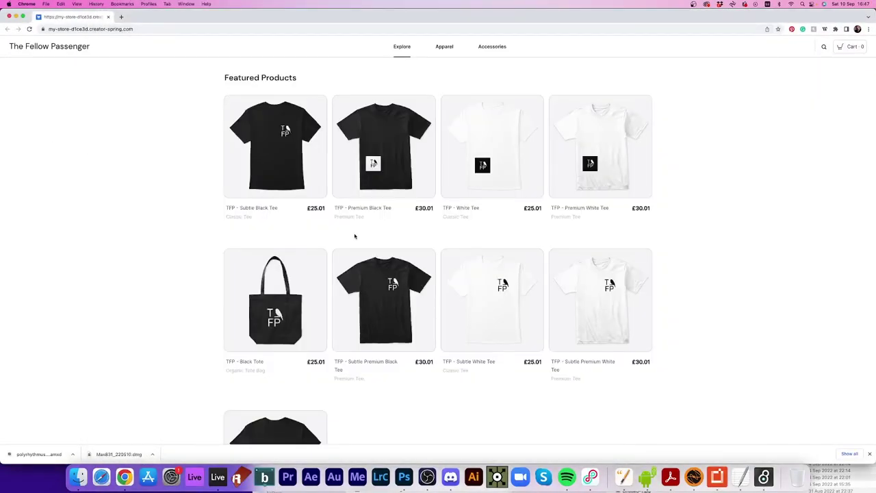
{"action": "scroll", "coordinate": [327, 229], "scroll_direction": "down", "scroll_amount": 5}
{"action": "scroll", "coordinate": [328, 231], "scroll_direction": "up", "scroll_amount": 3}
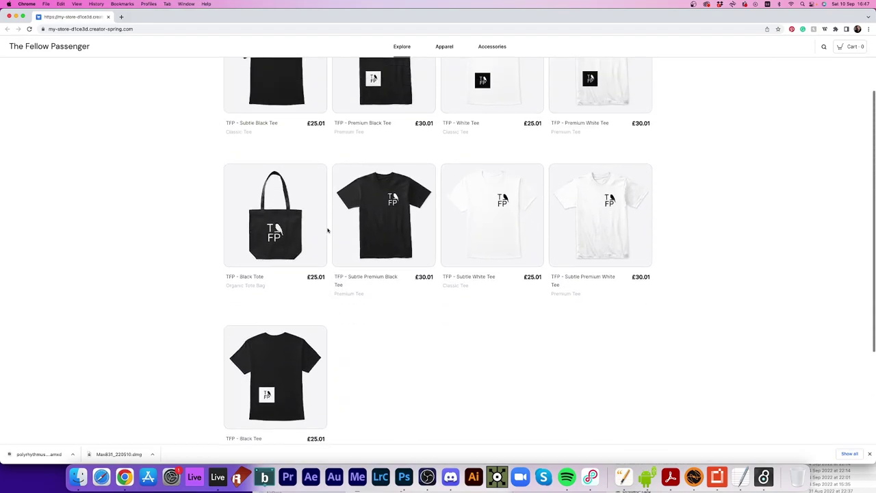
{"action": "scroll", "coordinate": [328, 230], "scroll_direction": "up", "scroll_amount": 2}
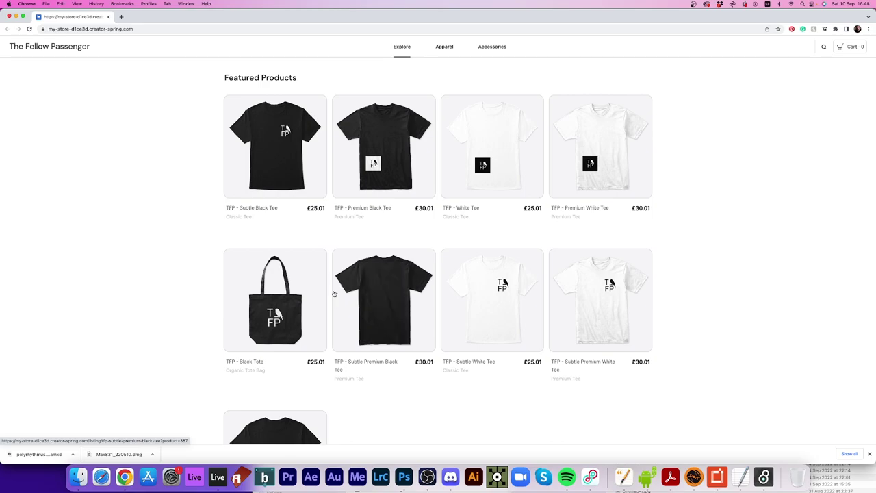
{"action": "scroll", "coordinate": [335, 294], "scroll_direction": "down", "scroll_amount": 3}
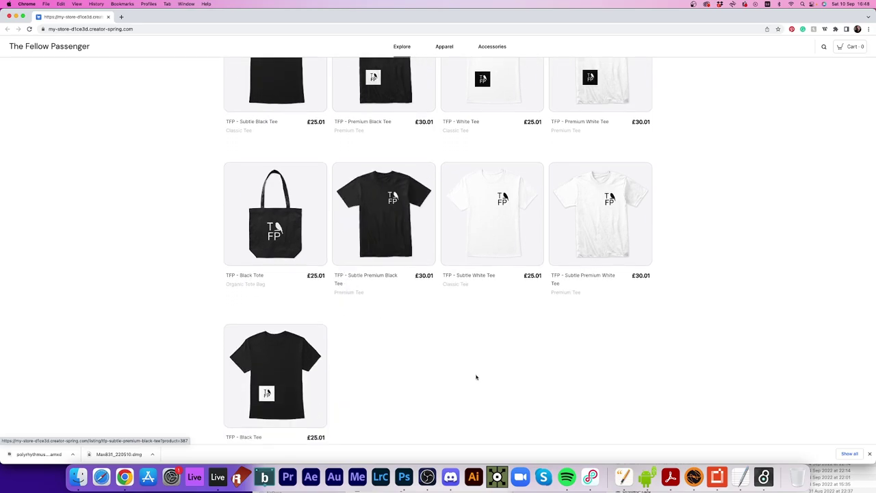
{"action": "scroll", "coordinate": [470, 375], "scroll_direction": "up", "scroll_amount": 2}
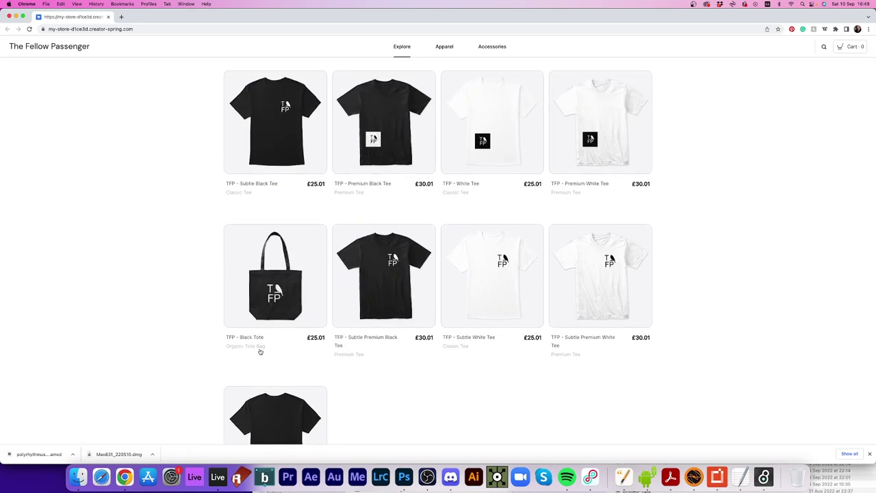
- Switch back to Ableton Live and enlarge its window to fill the screen
{"action": "left_click", "coordinate": [213, 471]}
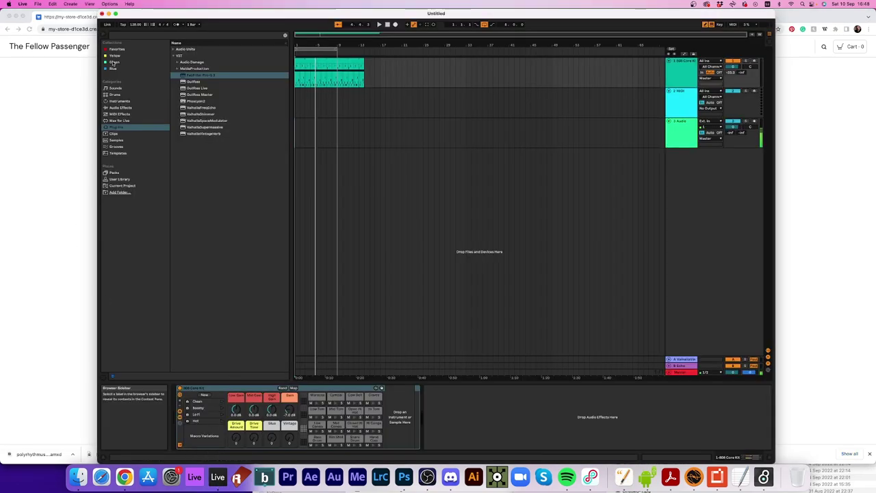
{"action": "left_click", "coordinate": [115, 14]}
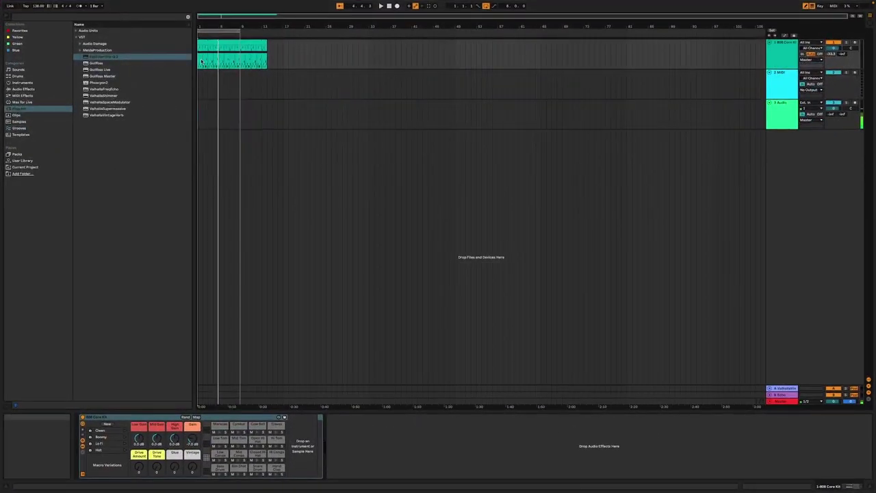
{"action": "left_click", "coordinate": [255, 134]}
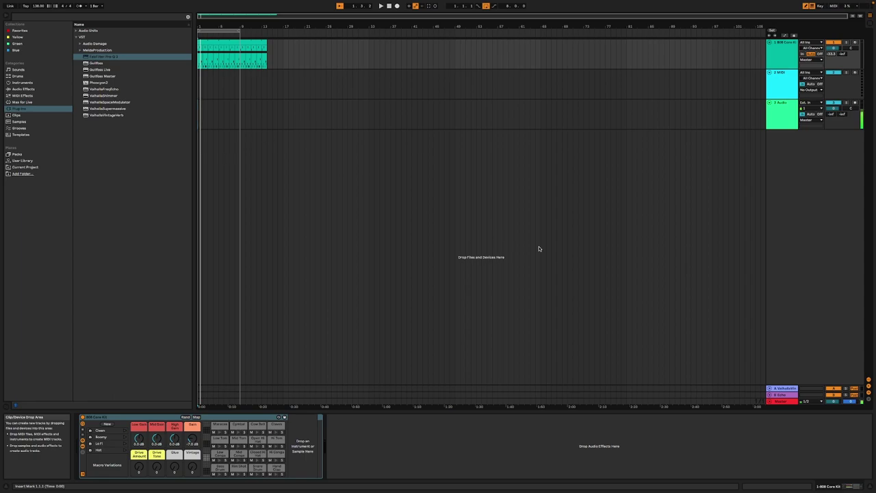
- Replace the ValhallaVintageVerb plug-in on return track A with Live's stock Reverb audio effect
{"action": "left_click", "coordinate": [775, 389]}
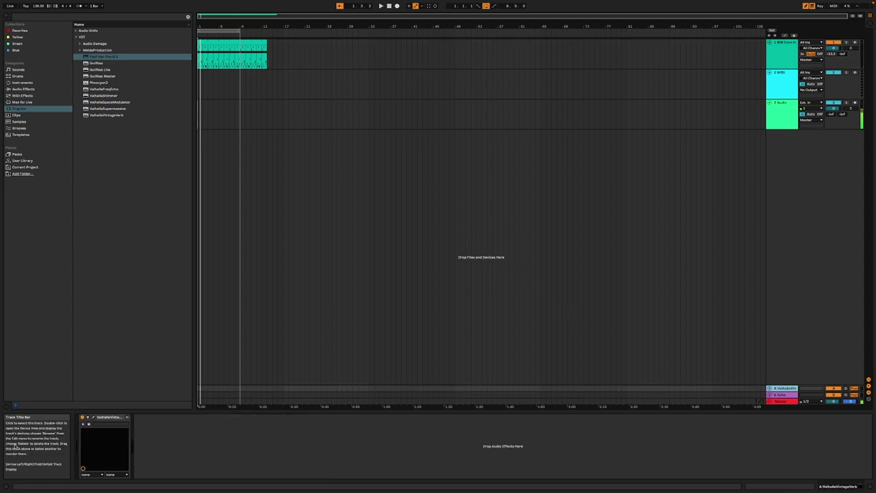
{"action": "left_click", "coordinate": [99, 419]}
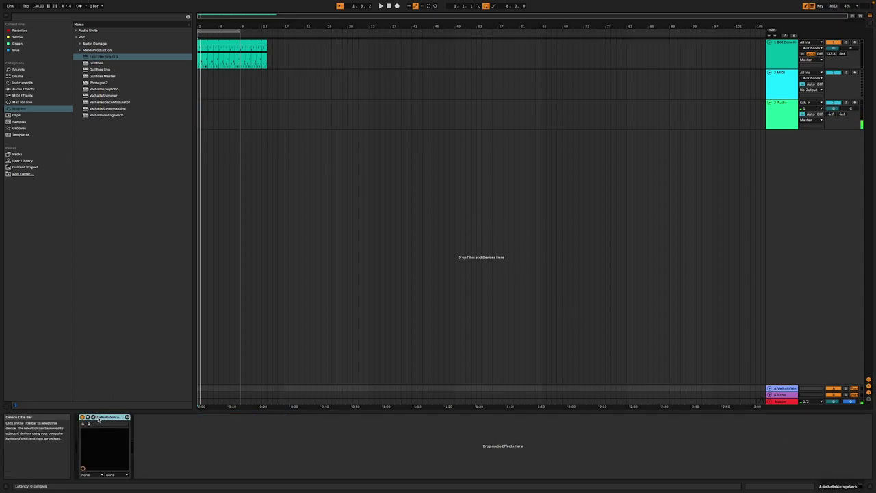
{"action": "key", "text": "Delete"}
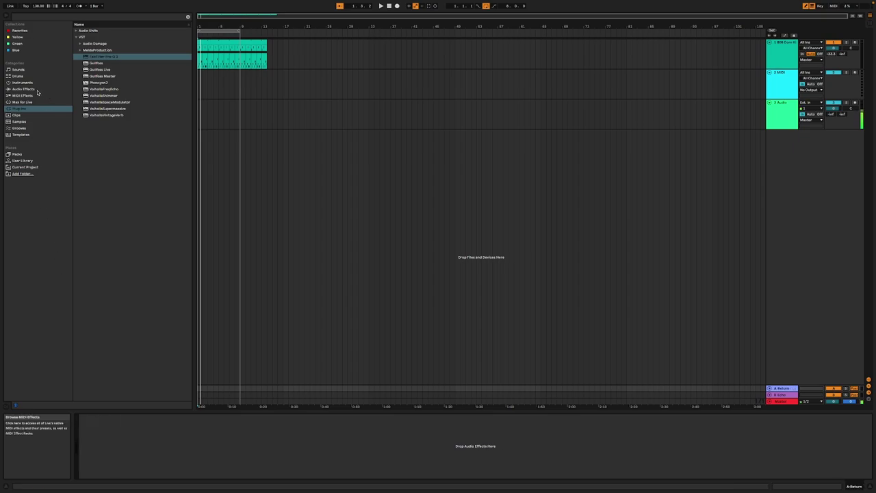
{"action": "left_click", "coordinate": [37, 91]}
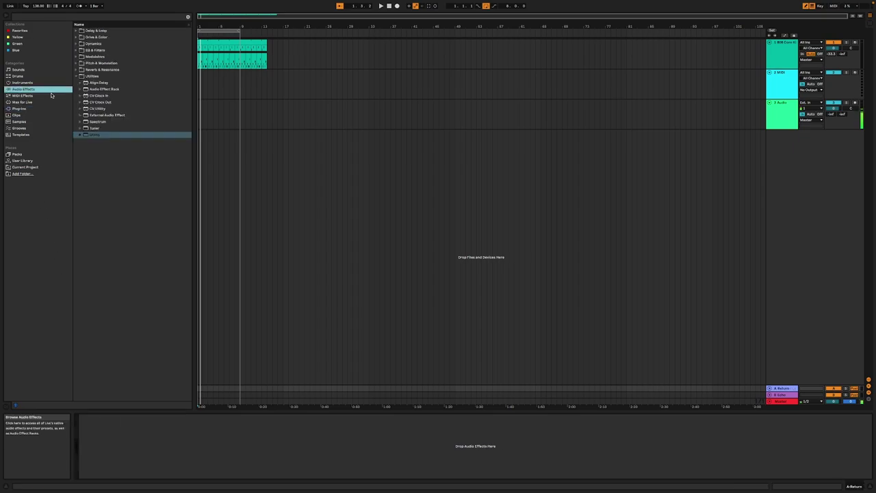
{"action": "left_click", "coordinate": [76, 69]}
{"action": "double_click", "coordinate": [94, 96]}
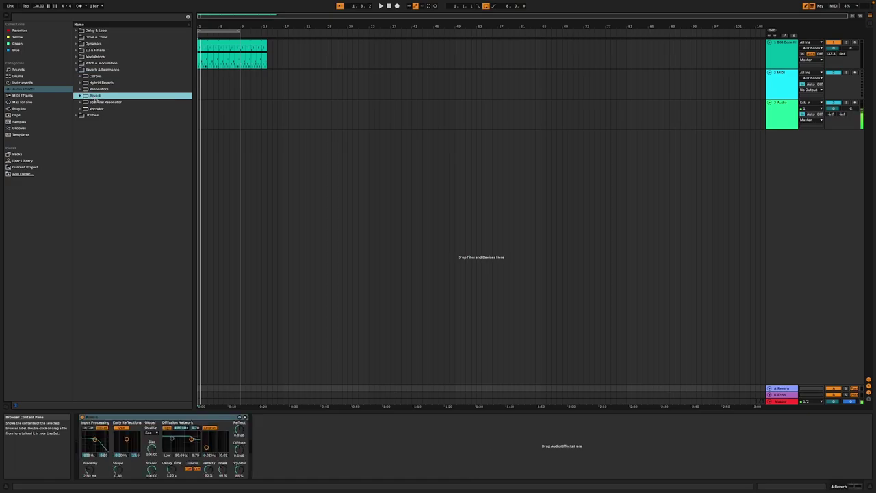
- Set the Reverb's Dry/Wet to 100 %, enable its Lo Cut and shift the input filter to a higher frequency
{"action": "left_click", "coordinate": [237, 472]}
{"action": "left_click", "coordinate": [87, 428]}
{"action": "left_click_drag", "start_coordinate": [95, 440], "coordinate": [101, 439]}
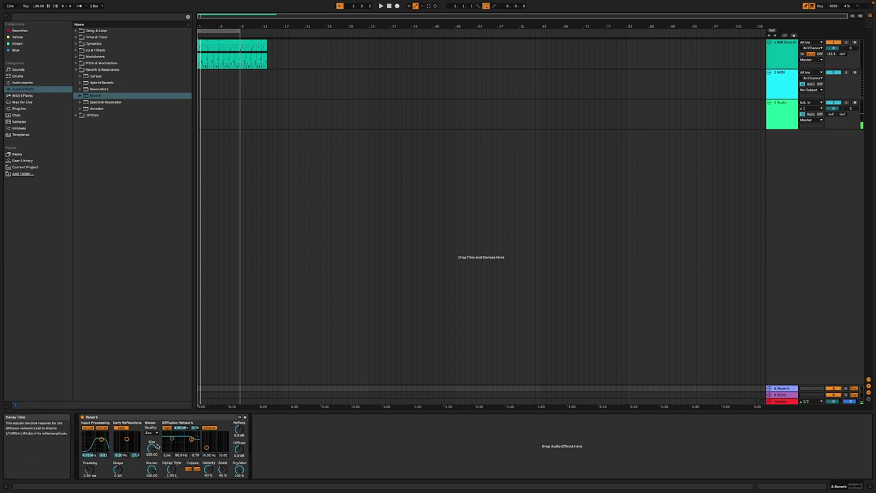
- Review the devices on the 808 Core Kit, MIDI and Audio tracks
{"action": "left_click", "coordinate": [775, 63]}
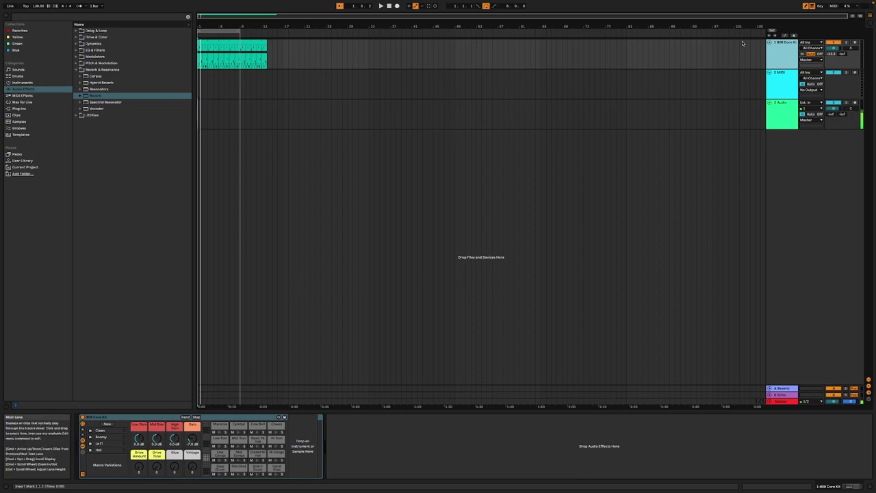
{"action": "left_click", "coordinate": [781, 87]}
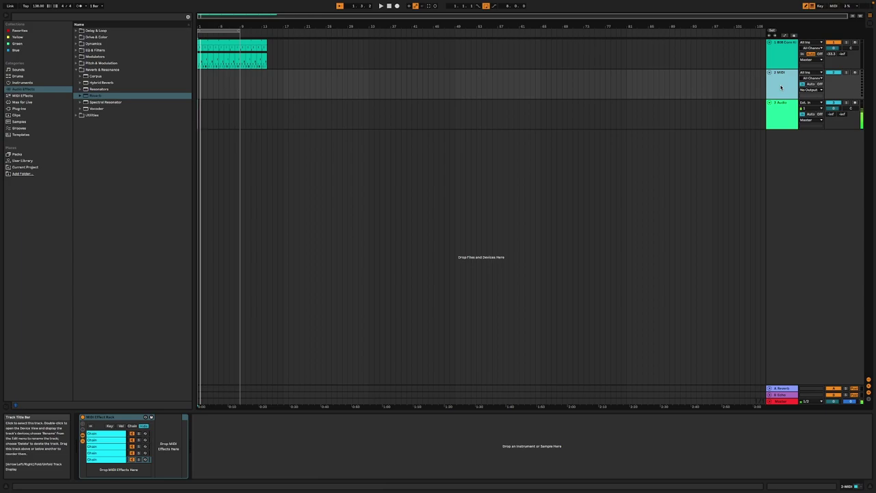
{"action": "key", "text": "Down"}
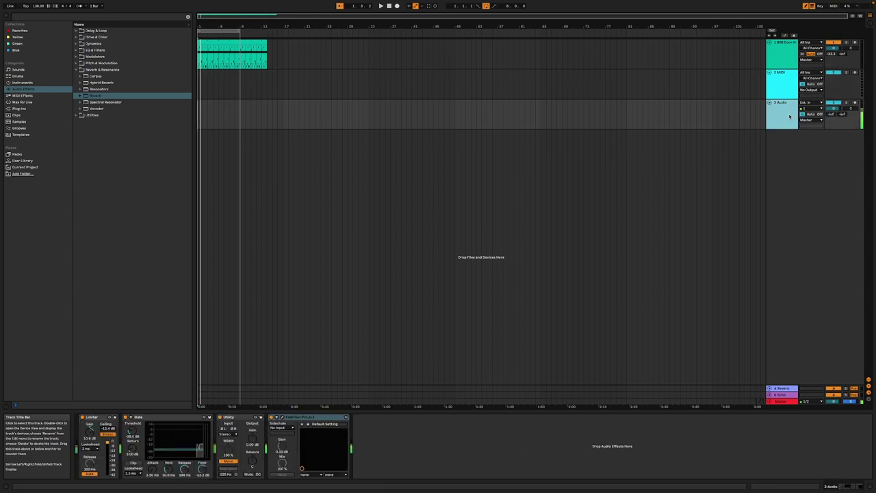
{"action": "key", "text": "Up"}
{"action": "left_click", "coordinate": [786, 62]}
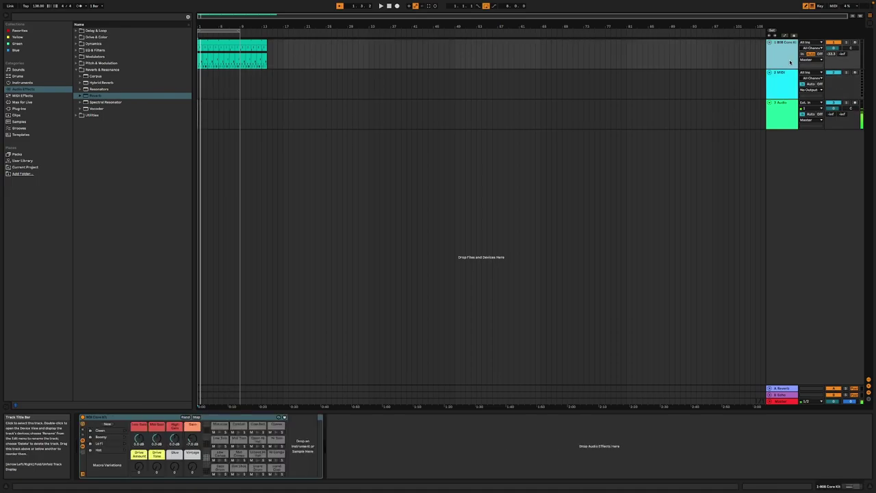
- Unfold return tracks A and B, and show the 808 Core Kit track's Send A automation in a new lane
{"action": "left_click", "coordinate": [770, 389]}
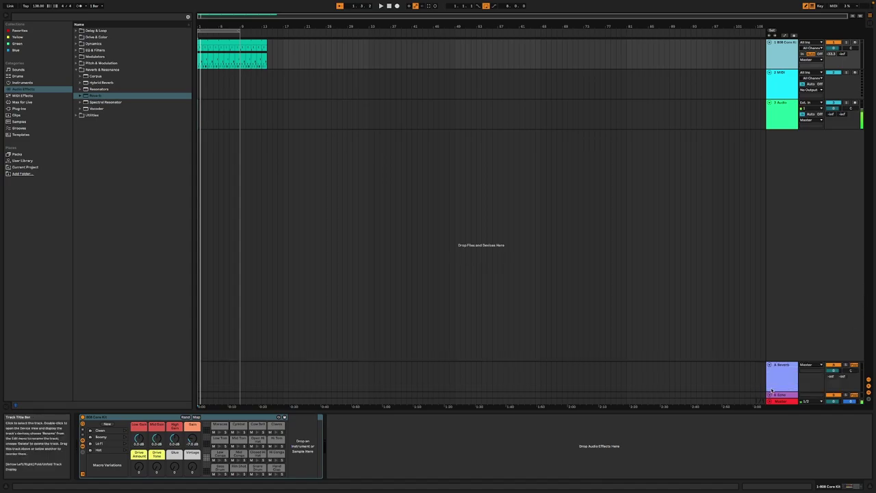
{"action": "left_click", "coordinate": [770, 395]}
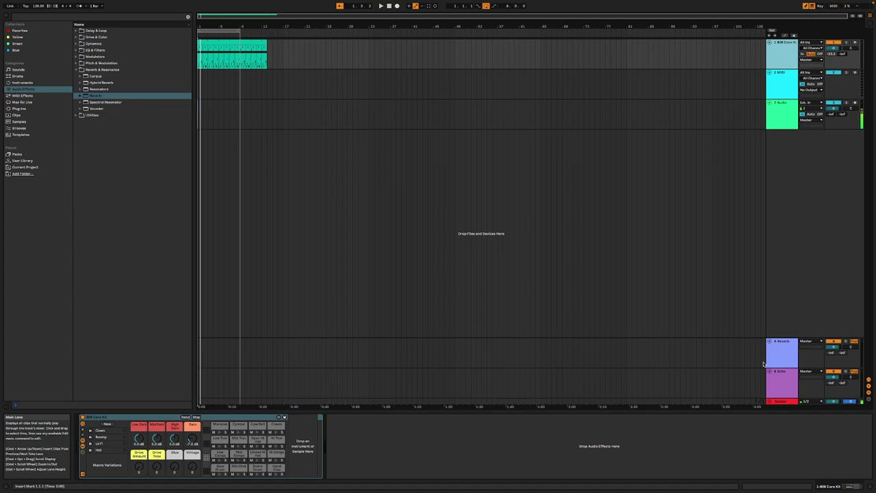
{"action": "left_click", "coordinate": [872, 25]}
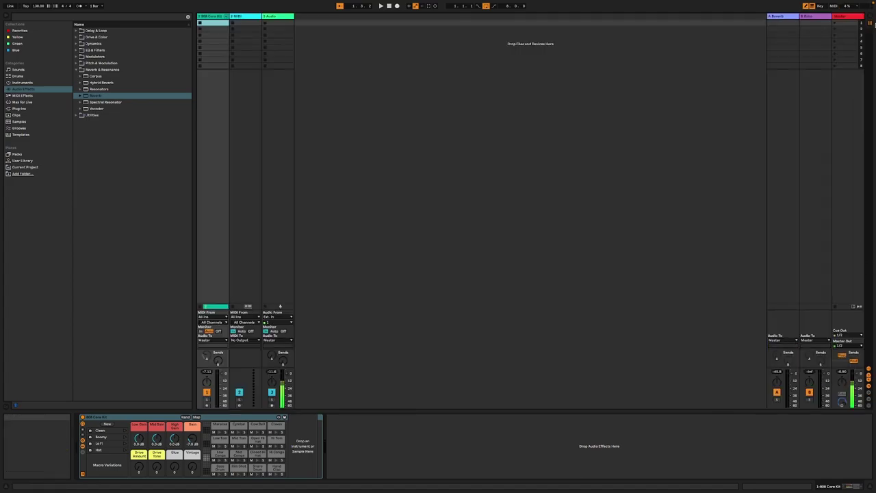
{"action": "right_click", "coordinate": [208, 356]}
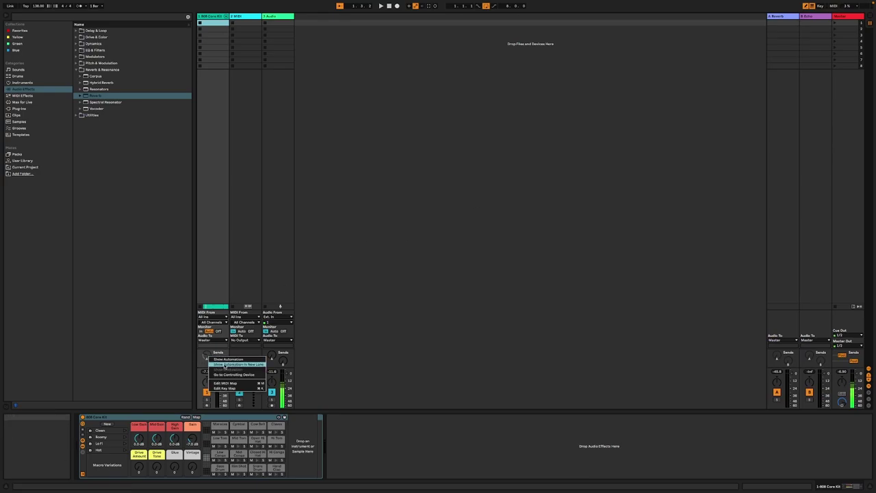
{"action": "left_click", "coordinate": [226, 364]}
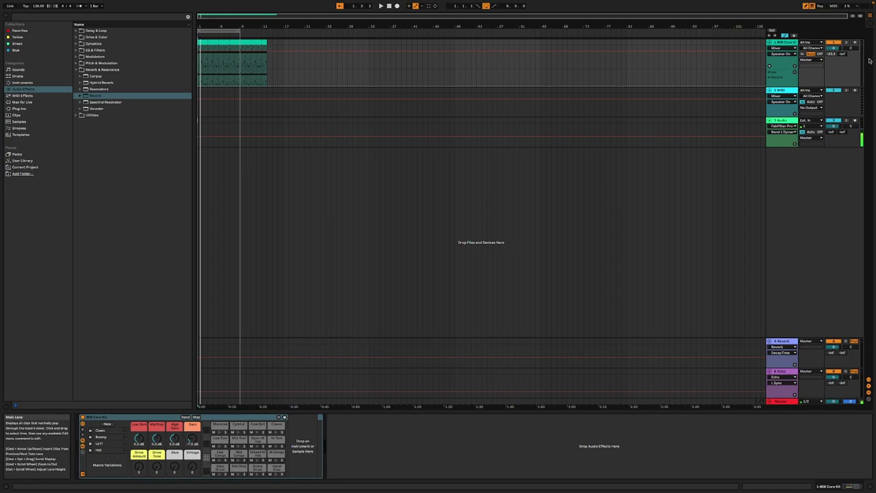
- Return to the Session View and delete the MIDI Effect Rack from the 2 MIDI track
{"action": "key", "text": "Tab"}
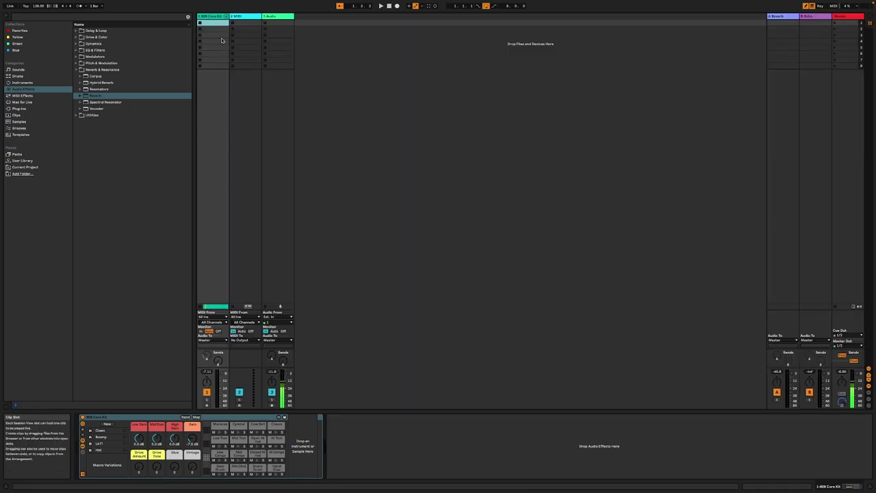
{"action": "left_click", "coordinate": [258, 18]}
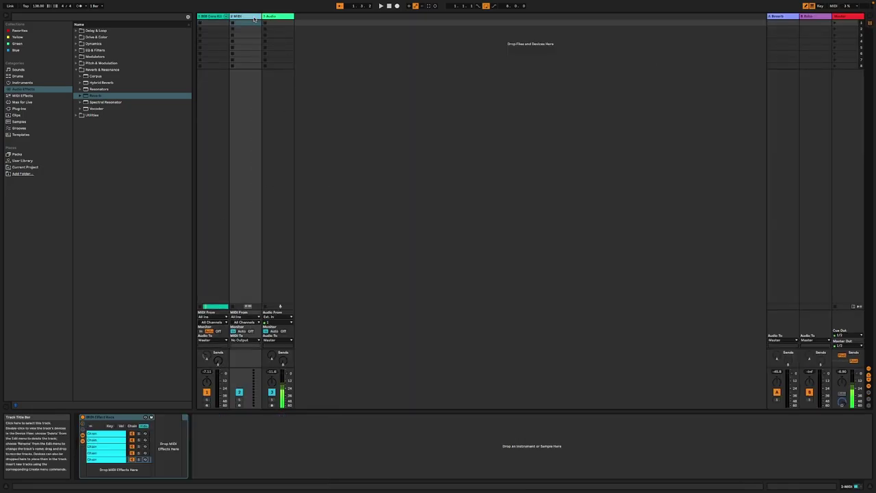
{"action": "left_click", "coordinate": [115, 417]}
{"action": "key", "text": "Delete"}
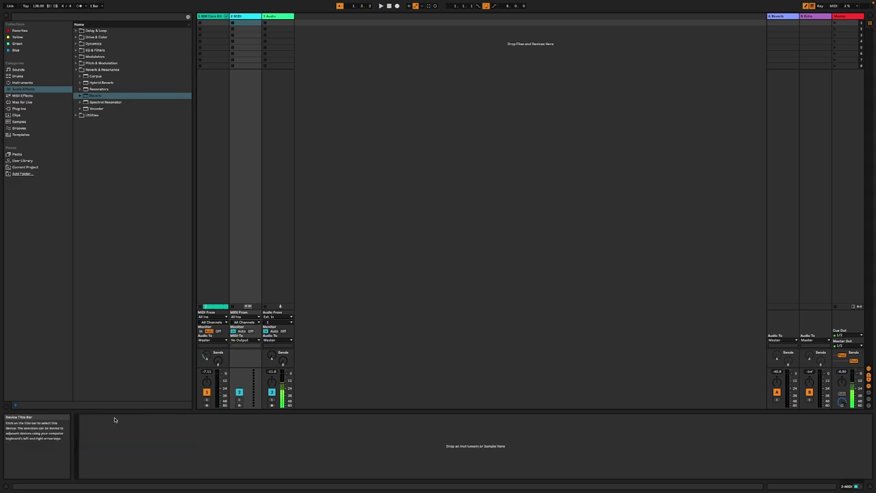
- Adjust Send A on the 808 Core Kit track and turn it up to feed the drums into the Reverb return
{"action": "left_click", "coordinate": [204, 24]}
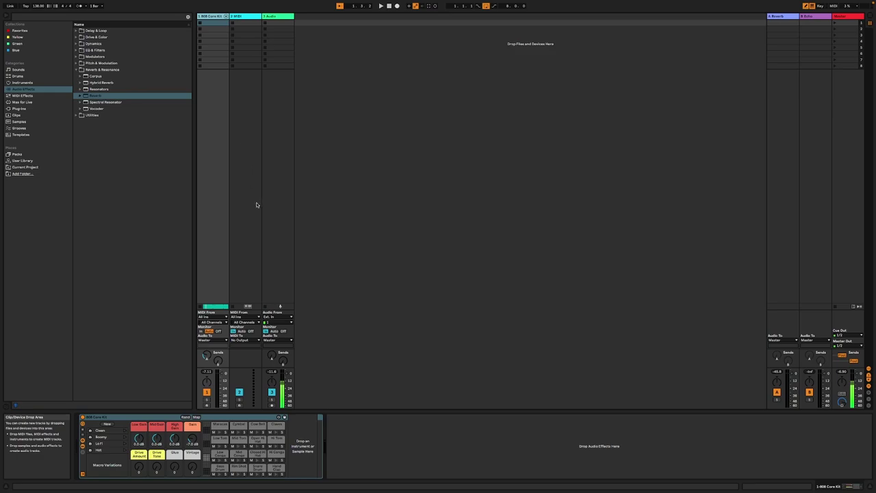
{"action": "left_click_drag", "start_coordinate": [208, 358], "coordinate": [208, 369]}
{"action": "left_click", "coordinate": [206, 360]}
{"action": "left_click_drag", "start_coordinate": [206, 360], "coordinate": [206, 336]}
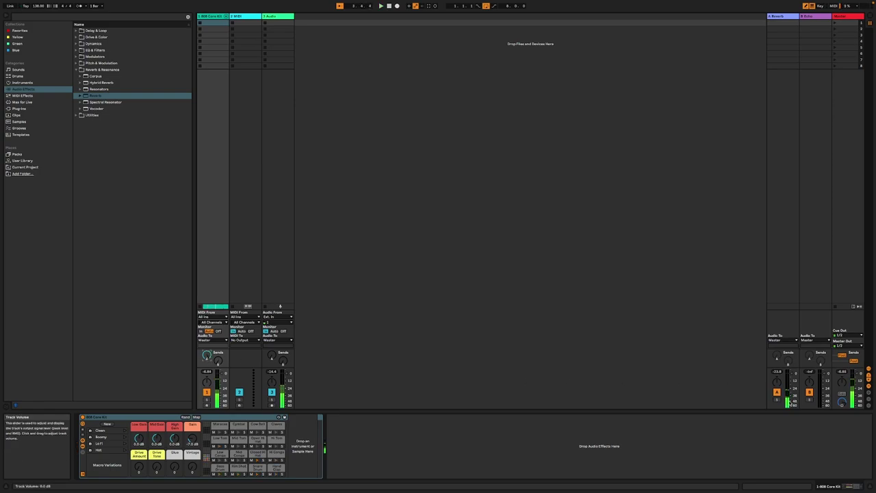
- Turn up Send B on the 808 Core Kit track to feed return B, and set its Echo Dry/Wet to 100 %
{"action": "left_click", "coordinate": [819, 16]}
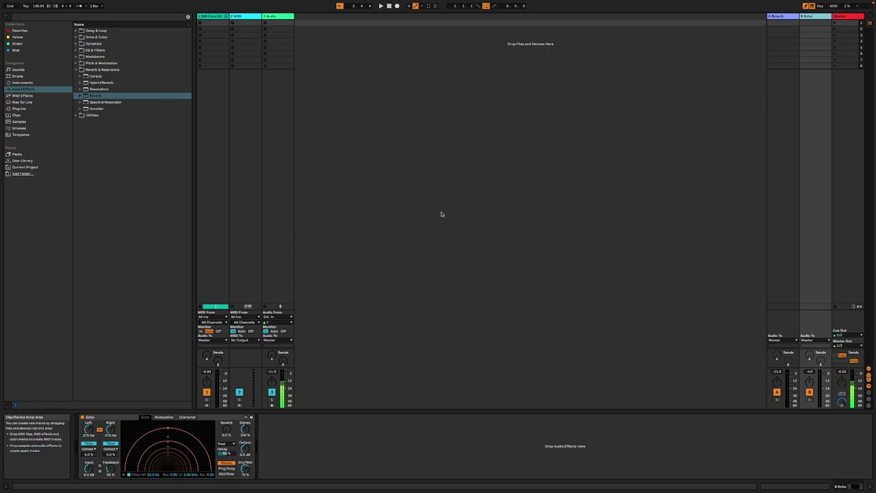
{"action": "left_click_drag", "start_coordinate": [218, 363], "coordinate": [217, 350]}
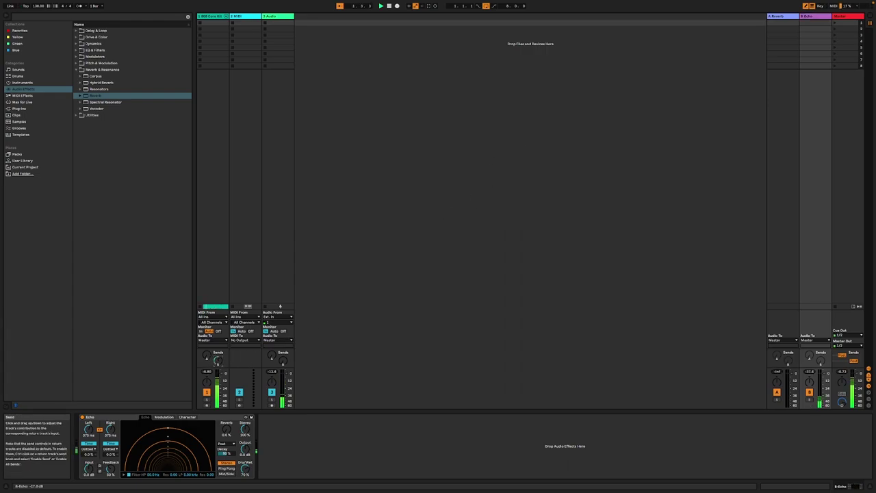
{"action": "left_click_drag", "start_coordinate": [244, 469], "coordinate": [241, 463]}
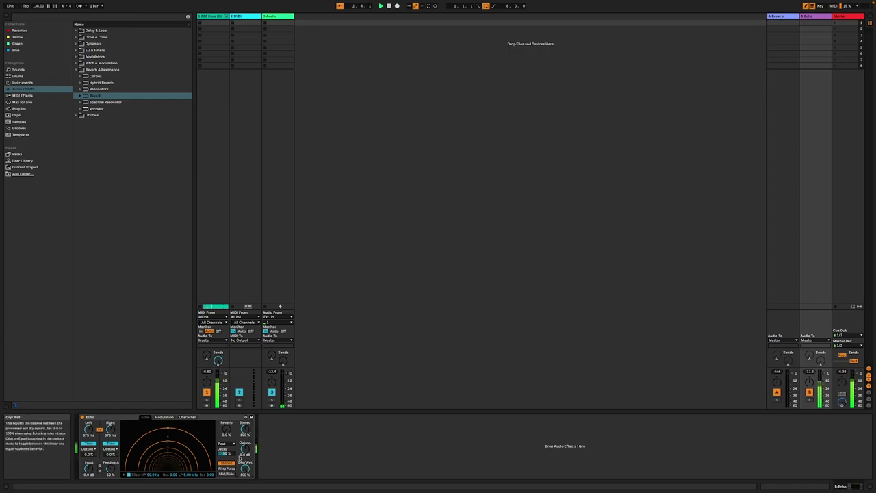
{"action": "left_click_drag", "start_coordinate": [218, 362], "coordinate": [218, 360]}
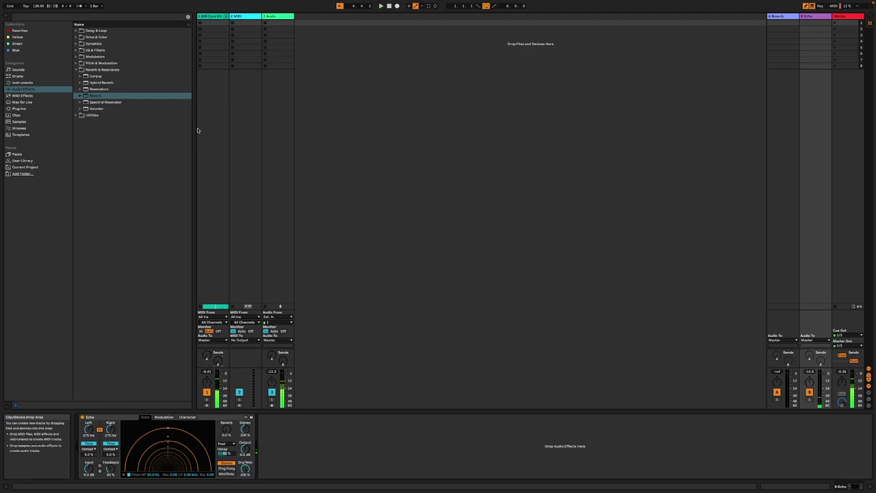
- Add a Reverb device to the 808 Core Kit track and lengthen its Decay Time to about 11 s
{"action": "left_click", "coordinate": [218, 24]}
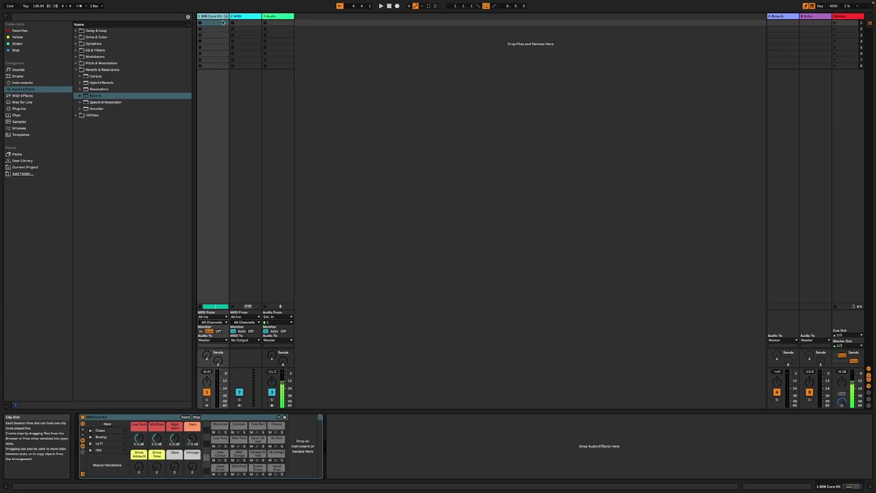
{"action": "left_click", "coordinate": [249, 15]}
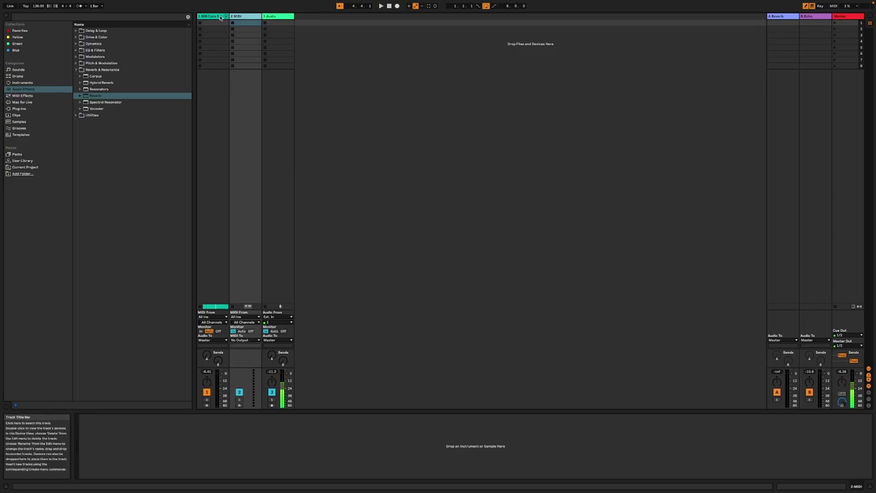
{"action": "key", "text": "Left"}
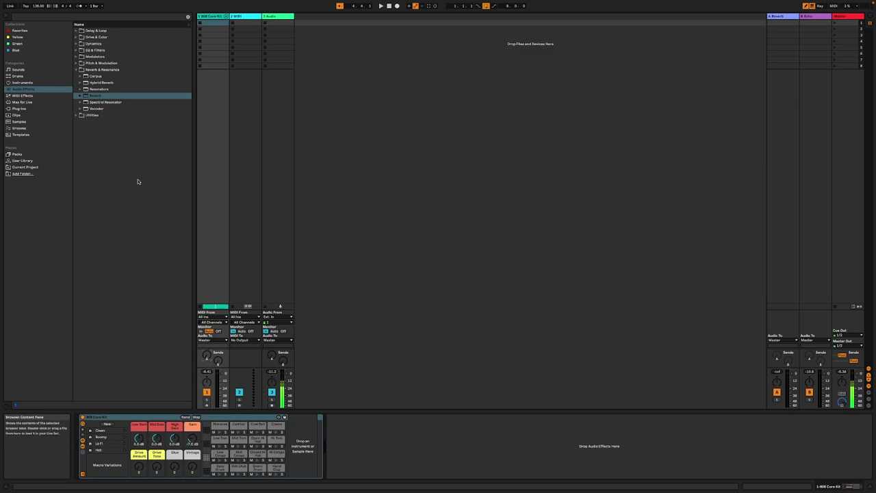
{"action": "double_click", "coordinate": [98, 98]}
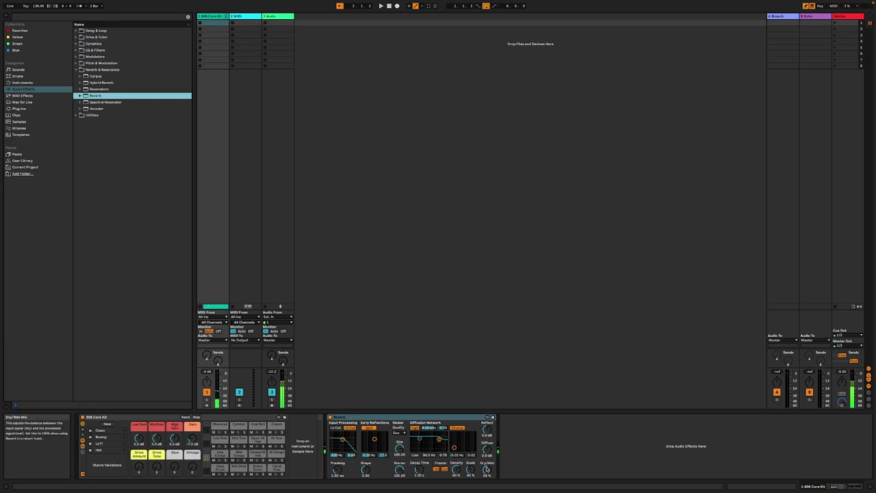
{"action": "left_click", "coordinate": [418, 469]}
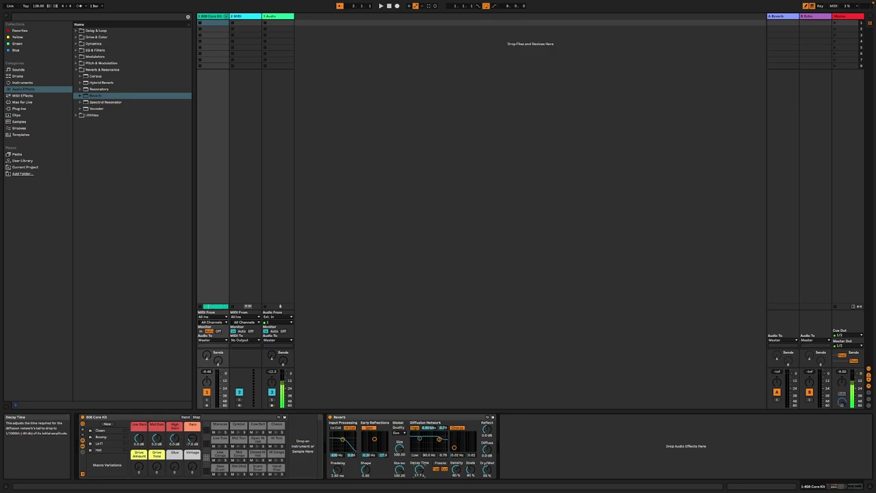
{"action": "left_click_drag", "start_coordinate": [419, 472], "coordinate": [419, 468]}
- Turn the Reverb's Dry/Wet on the 808 Core Kit track down to 0 %, and delete the device
{"action": "mouse_move", "coordinate": [479, 490]}
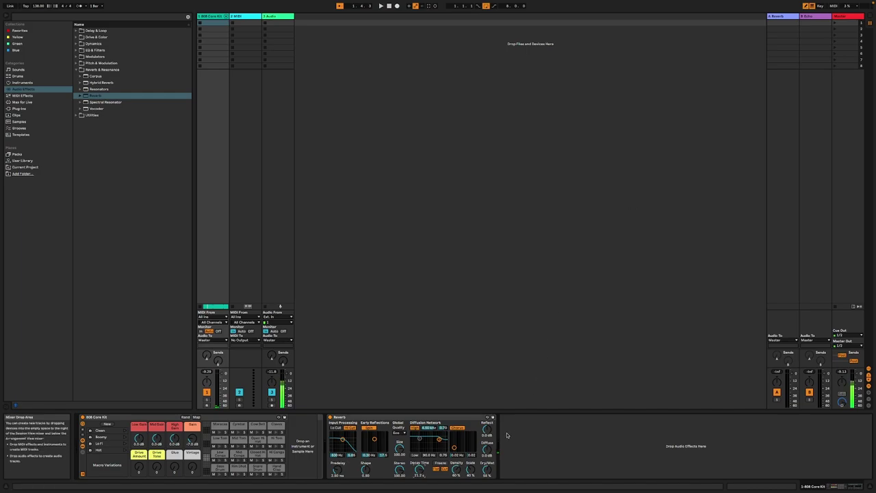
{"action": "left_click", "coordinate": [488, 469]}
{"action": "left_click_drag", "start_coordinate": [487, 469], "coordinate": [492, 446]}
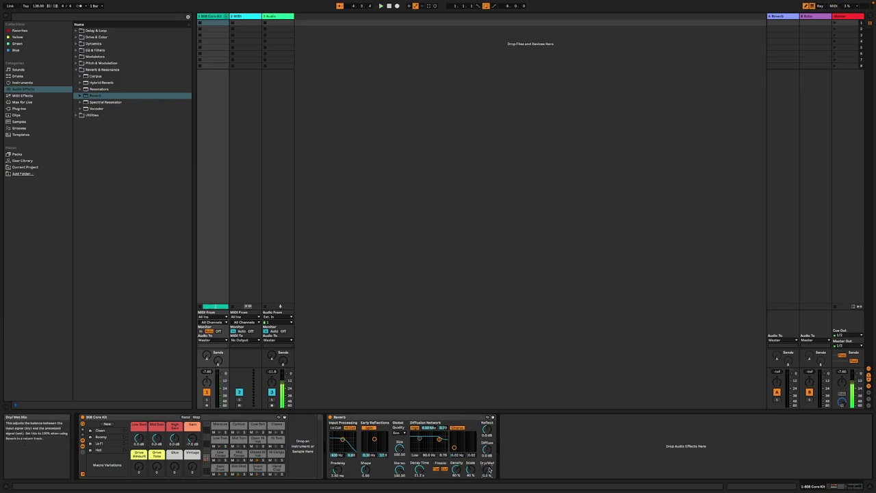
{"action": "left_click", "coordinate": [456, 416]}
{"action": "key", "text": "Delete"}
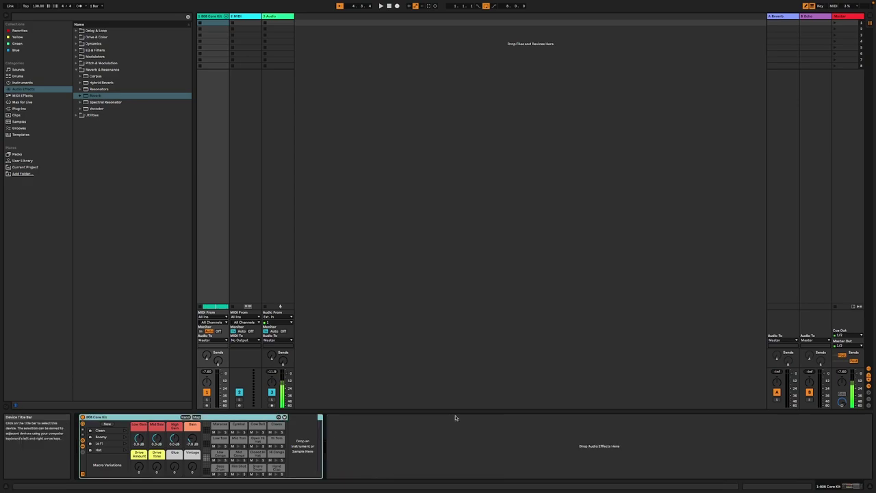
- Lengthen the Decay Time of the Reverb on return A to about 18 s, and turn up the 808 Core Kit track's Send A
{"action": "left_click", "coordinate": [778, 15]}
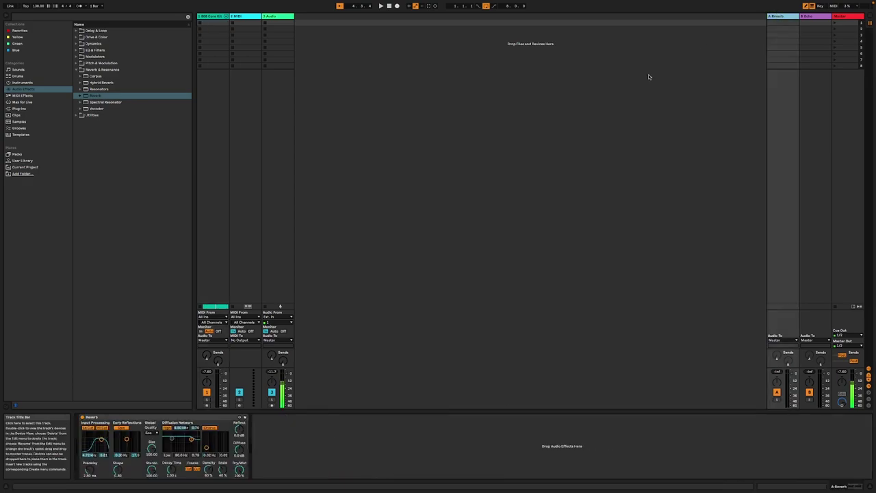
{"action": "left_click_drag", "start_coordinate": [167, 471], "coordinate": [166, 459]}
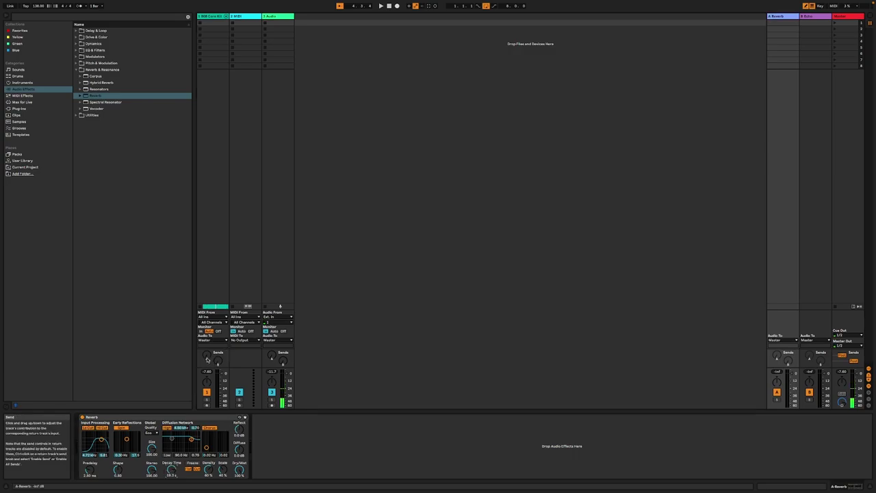
{"action": "left_click", "coordinate": [223, 253]}
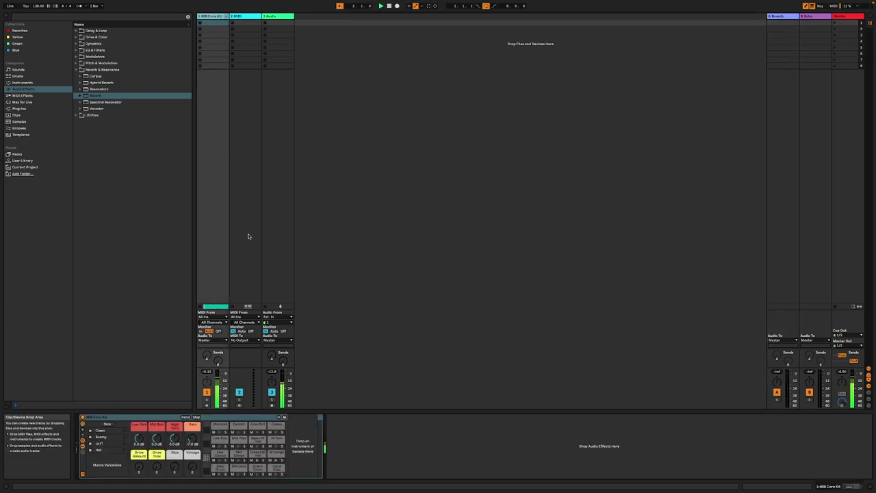
{"action": "left_click_drag", "start_coordinate": [206, 359], "coordinate": [206, 336]}
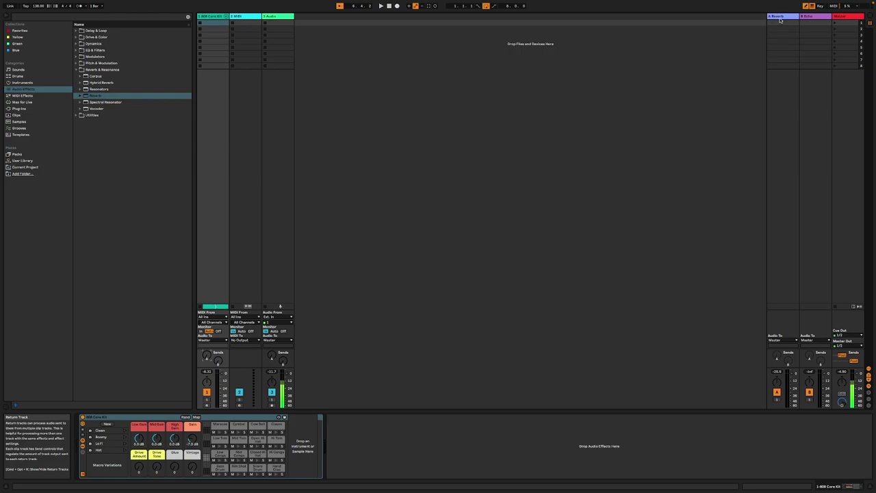
- Shorten the Decay Time of return A's Reverb and turn up Send A on the 808 Core Kit track again
{"action": "left_click", "coordinate": [779, 48]}
{"action": "left_click_drag", "start_coordinate": [174, 473], "coordinate": [174, 485]}
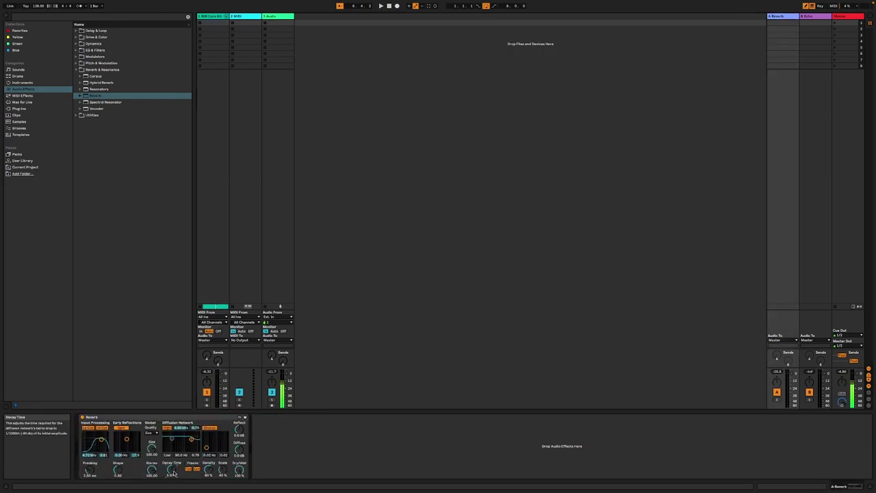
{"action": "left_click", "coordinate": [208, 22]}
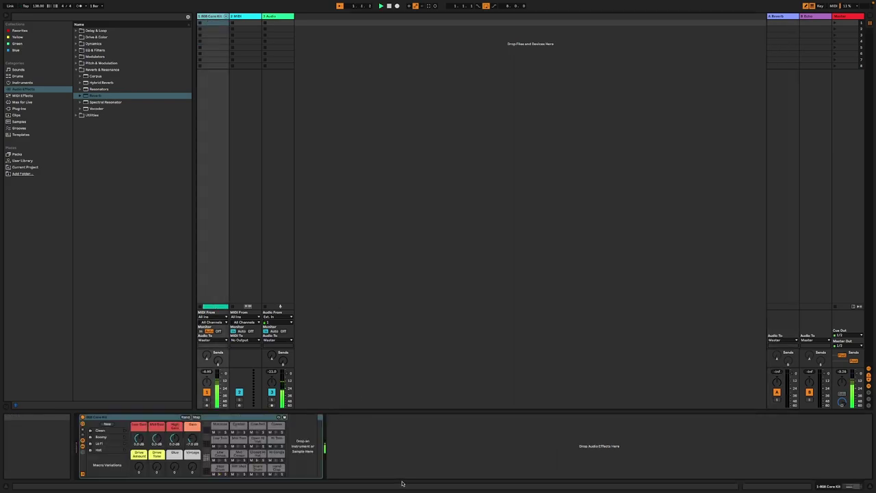
{"action": "left_click_drag", "start_coordinate": [205, 357], "coordinate": [205, 346]}
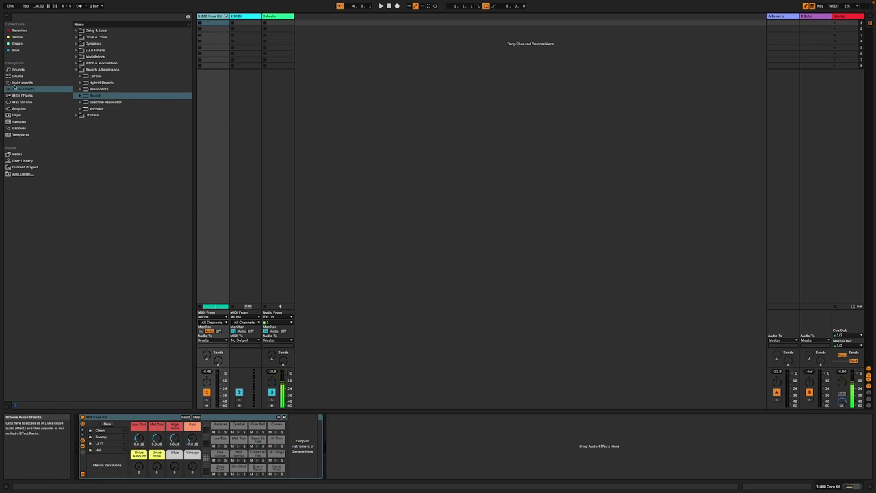
- Browse the MIDI effects and the User Library, and search the library for "ex"
{"action": "left_click", "coordinate": [19, 96]}
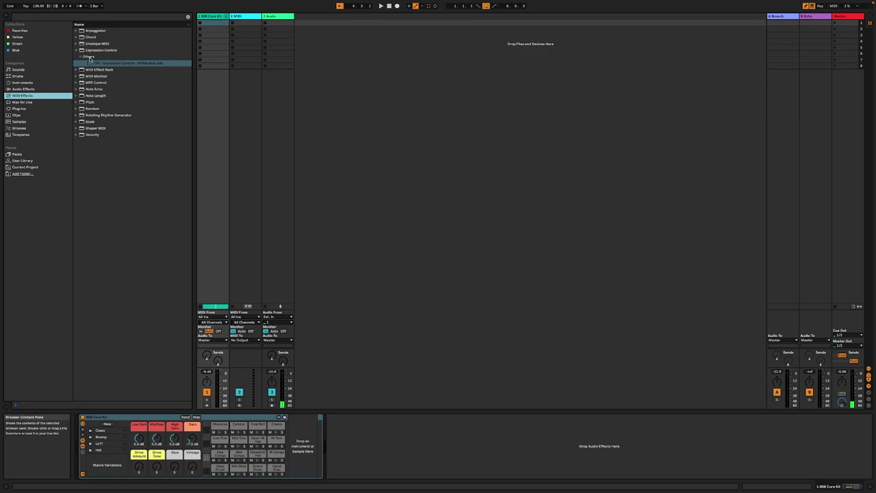
{"action": "left_click", "coordinate": [22, 160]}
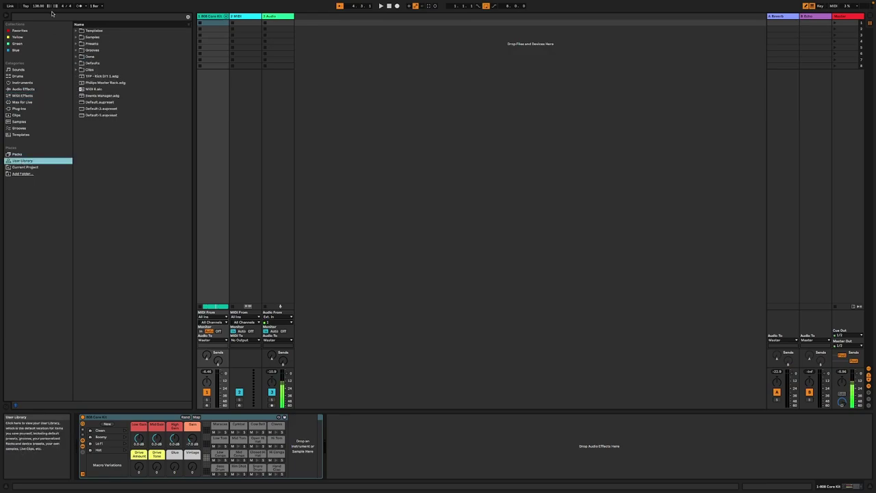
{"action": "left_click", "coordinate": [43, 17]}
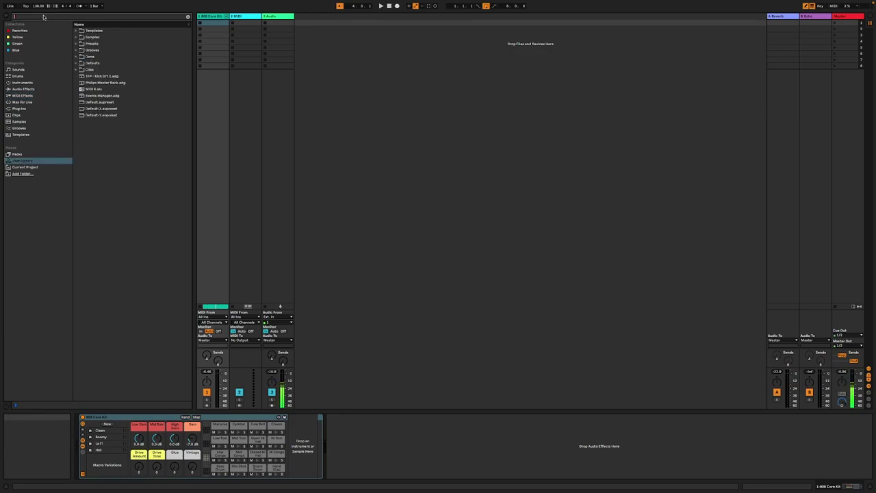
{"action": "type", "text": "ex"}
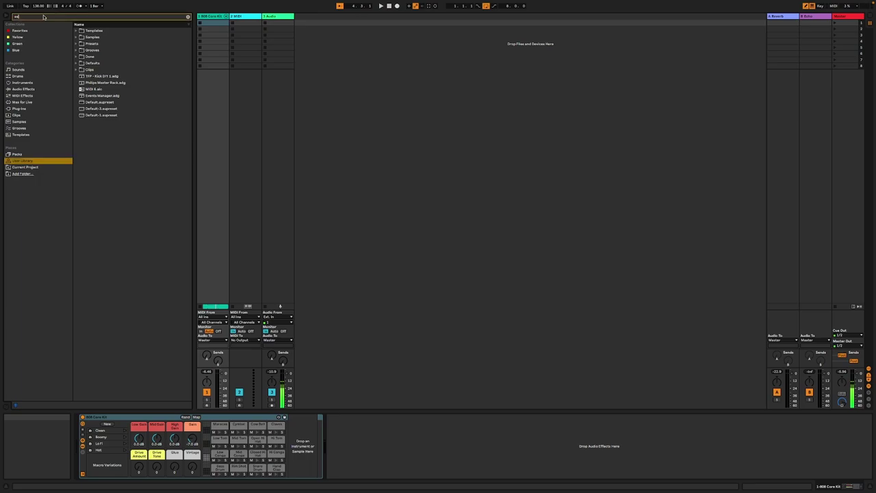
- Search the Max for Live devices for "tfp exp" and add TFP - Expression Control to the 808 Core Kit track
{"action": "left_click", "coordinate": [22, 102]}
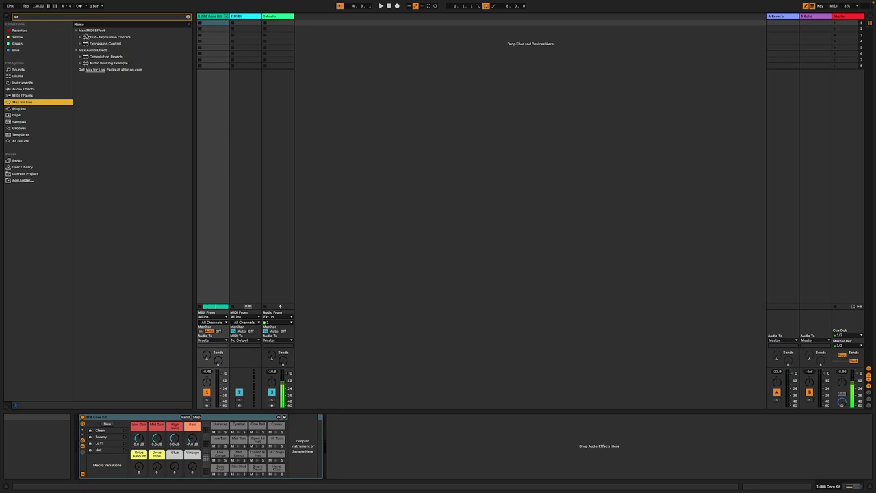
{"action": "left_click", "coordinate": [36, 16]}
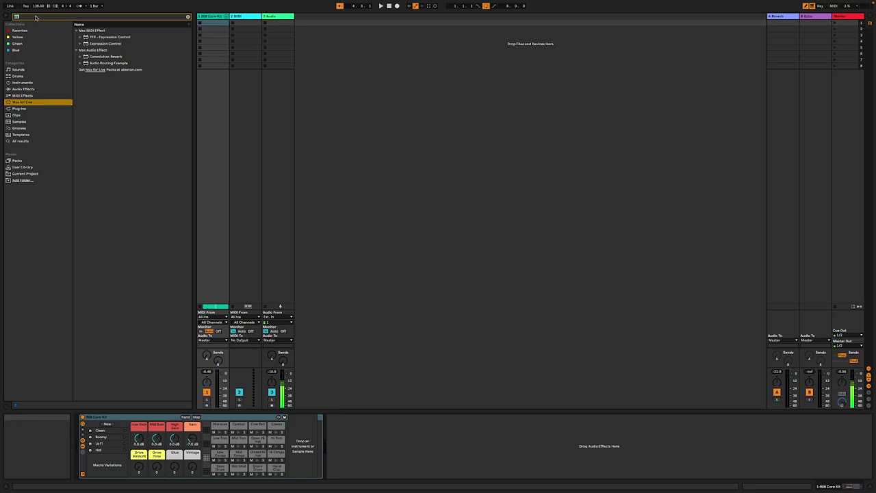
{"action": "type", "text": "lfo"}
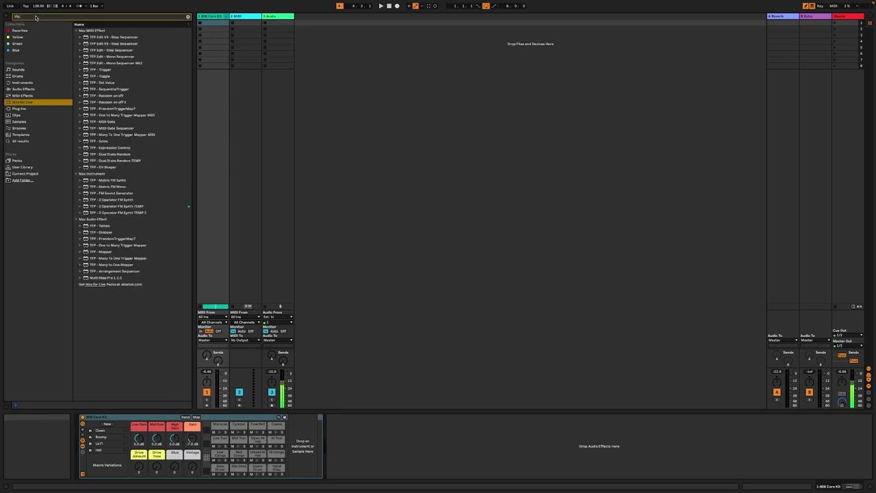
{"action": "key", "text": "BackSpace"}
{"action": "key", "text": "BackSpace"}
{"action": "key", "text": "BackSpace"}
{"action": "type", "text": "expr"}
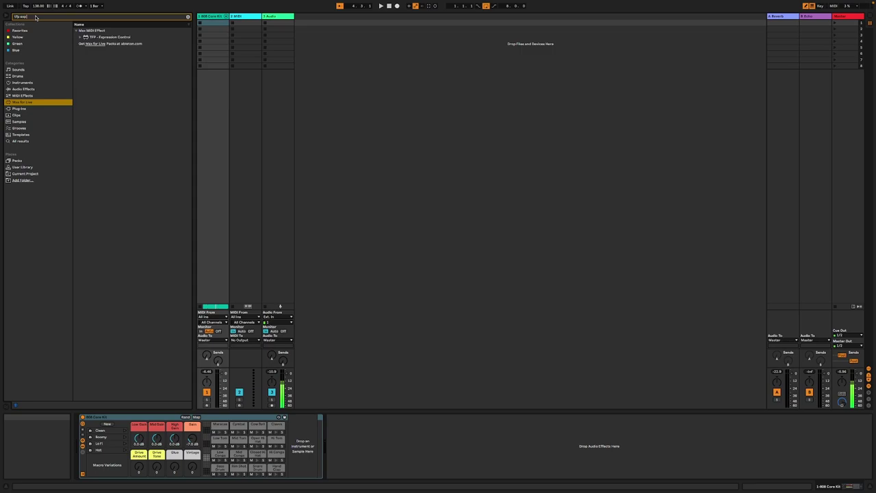
{"action": "double_click", "coordinate": [86, 38]}
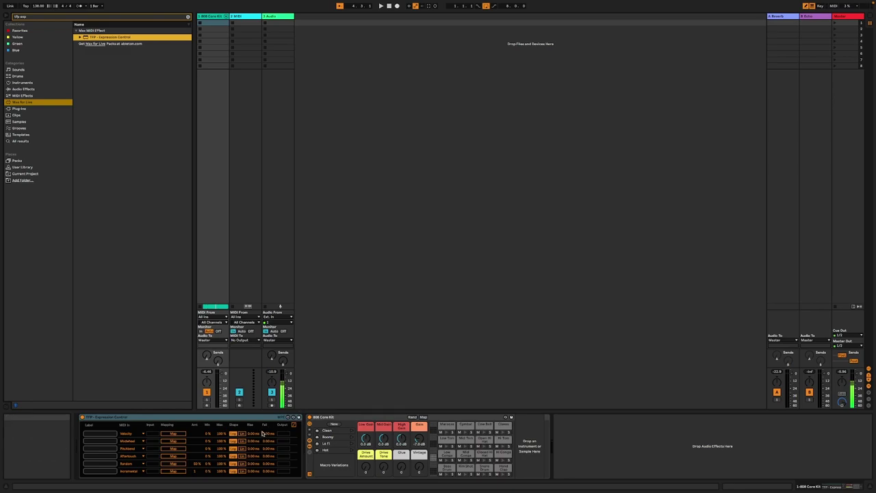
- Set the MIDI input source of all six Expression Control rows to Random
{"action": "left_click", "coordinate": [135, 433]}
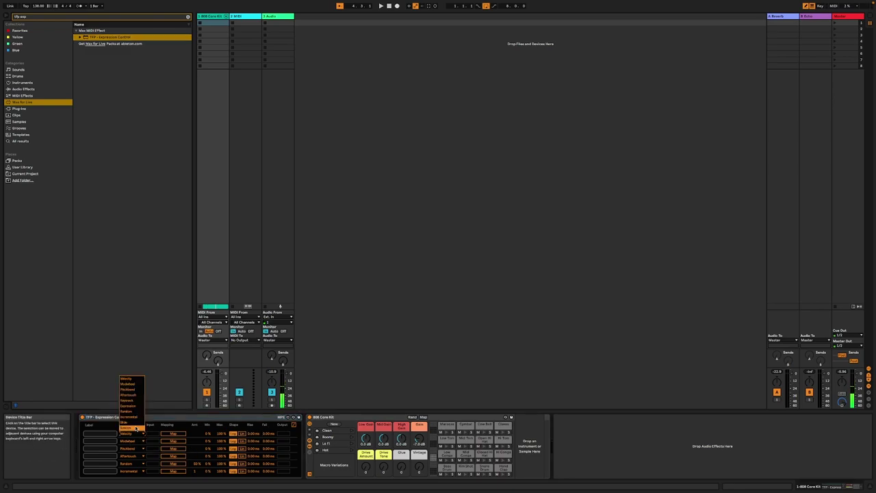
{"action": "left_click", "coordinate": [132, 411]}
{"action": "left_click", "coordinate": [136, 434]}
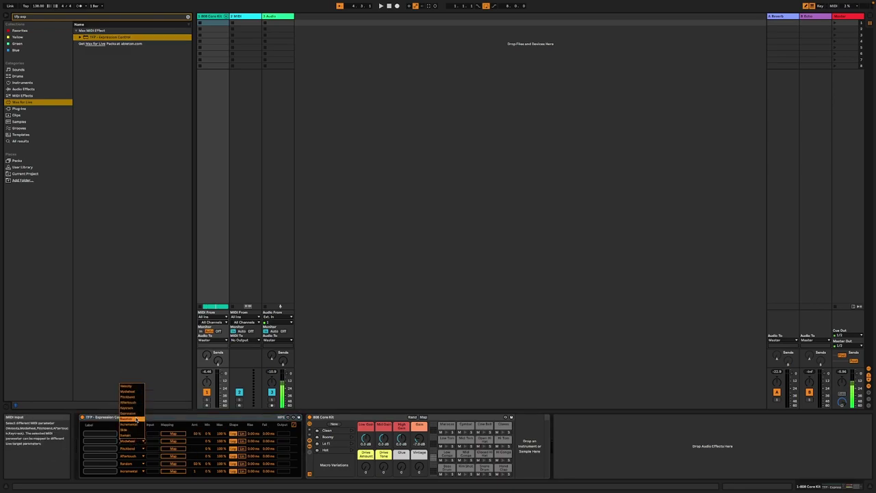
{"action": "left_click", "coordinate": [136, 419]}
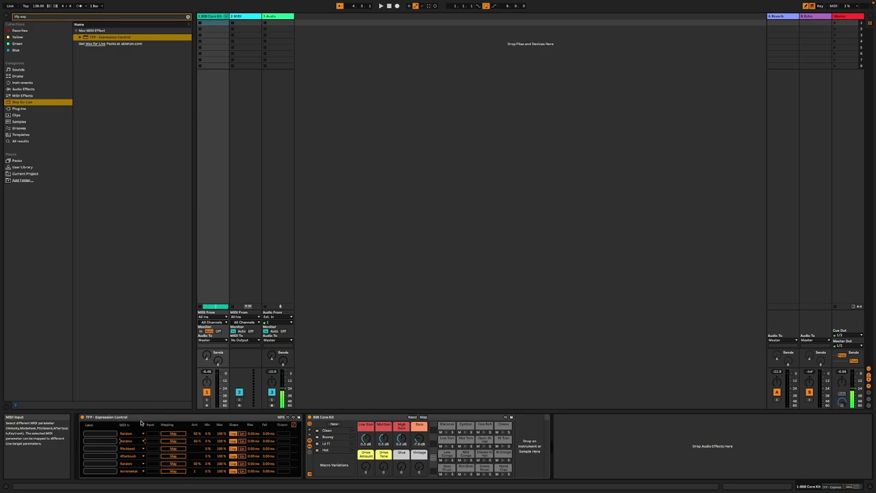
{"action": "left_click", "coordinate": [135, 441]}
{"action": "left_click", "coordinate": [136, 426]}
{"action": "left_click", "coordinate": [129, 456]}
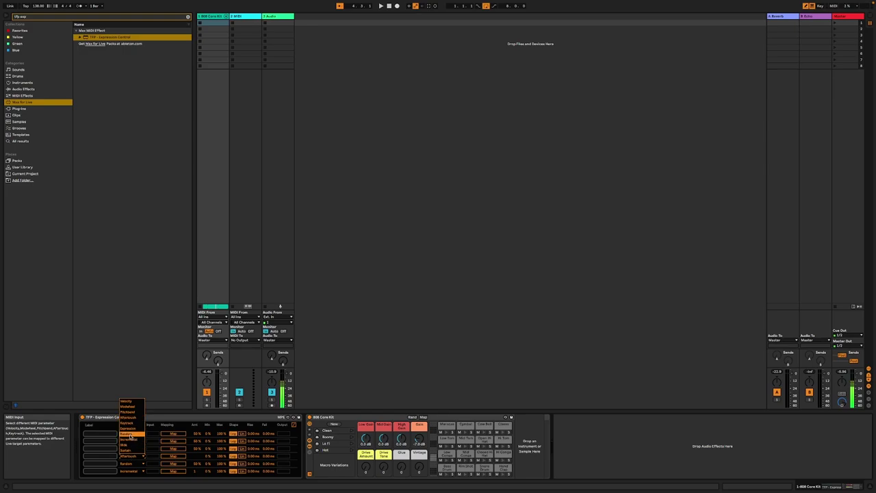
{"action": "left_click", "coordinate": [130, 444]}
{"action": "left_click", "coordinate": [132, 454]}
{"action": "left_click", "coordinate": [132, 444]}
{"action": "left_click", "coordinate": [135, 456]}
{"action": "left_click", "coordinate": [135, 447]}
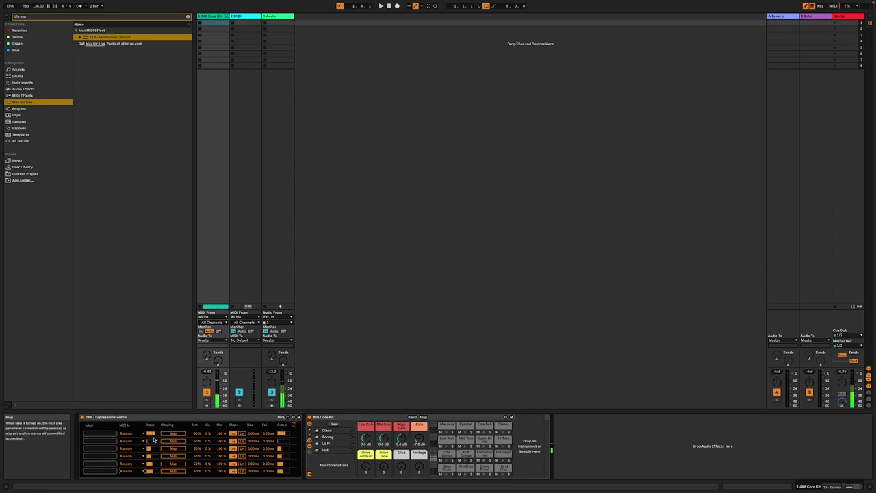
- Clear the library search and add Echo from the Delay & Loop audio effects to the 808 Core Kit track
{"action": "left_click", "coordinate": [32, 91]}
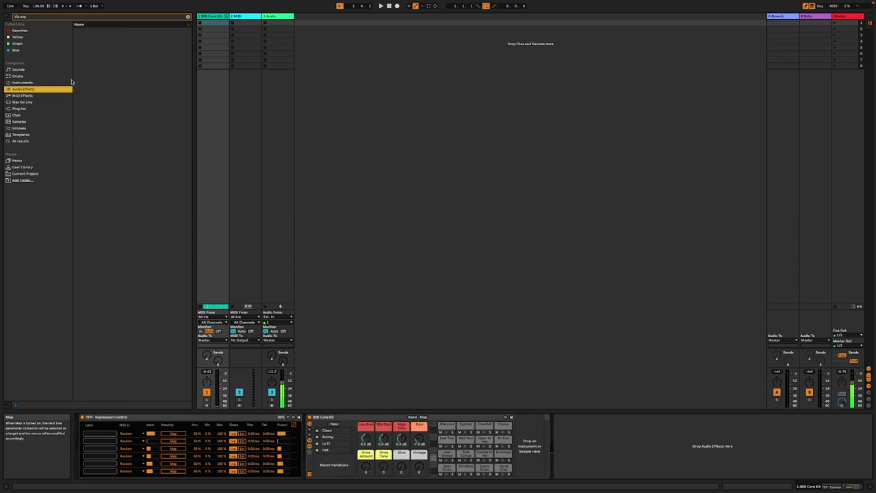
{"action": "double_click", "coordinate": [40, 18]}
{"action": "key", "text": "BackSpace"}
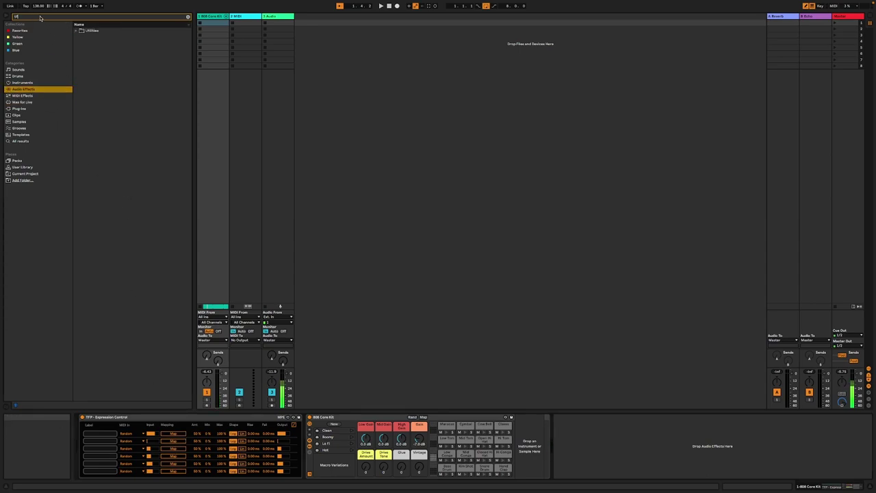
{"action": "key", "text": "Escape"}
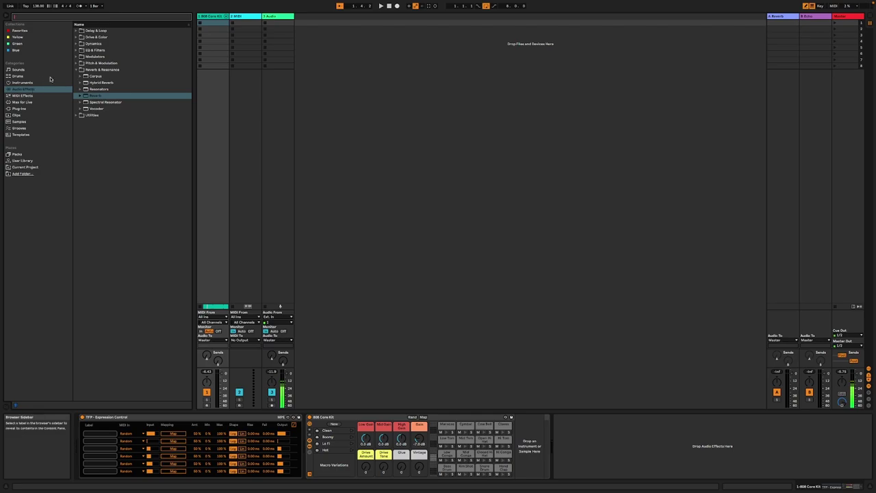
{"action": "left_click", "coordinate": [78, 31]}
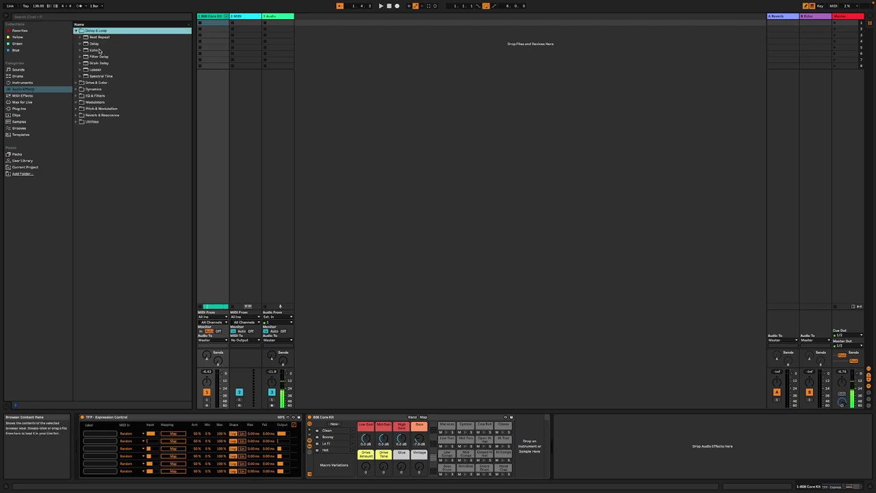
{"action": "double_click", "coordinate": [95, 50]}
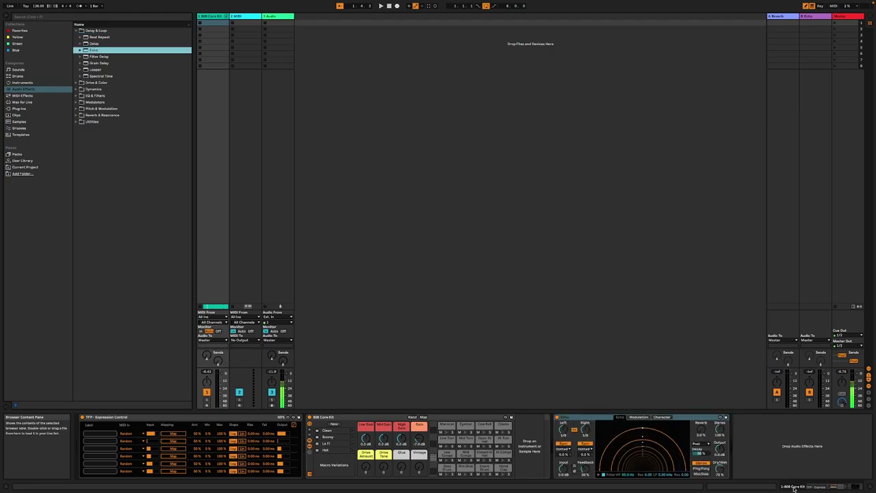
- Turn off Repitch in the Character settings of the 808 Core Kit track's Echo
{"action": "left_click", "coordinate": [662, 417]}
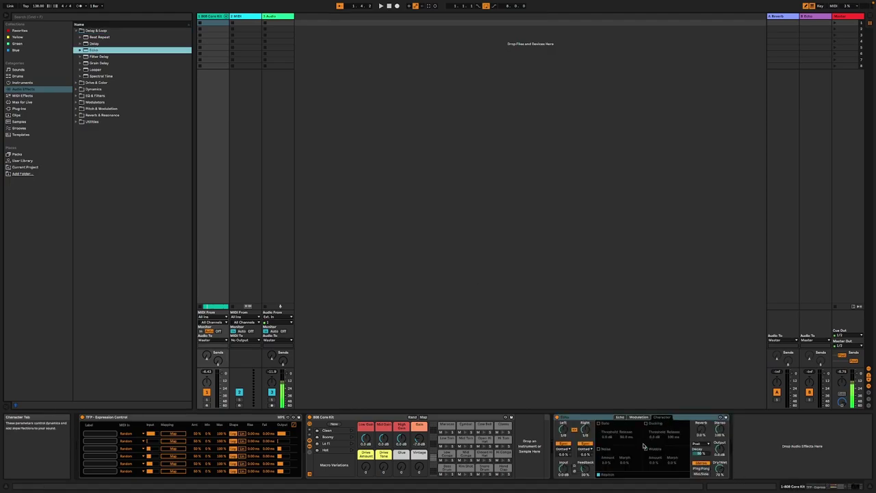
{"action": "left_click", "coordinate": [598, 475]}
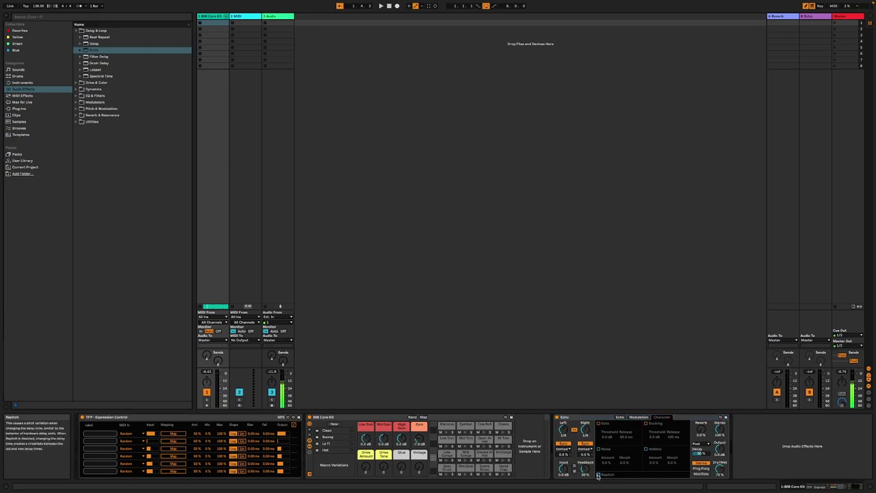
{"action": "left_click", "coordinate": [619, 417]}
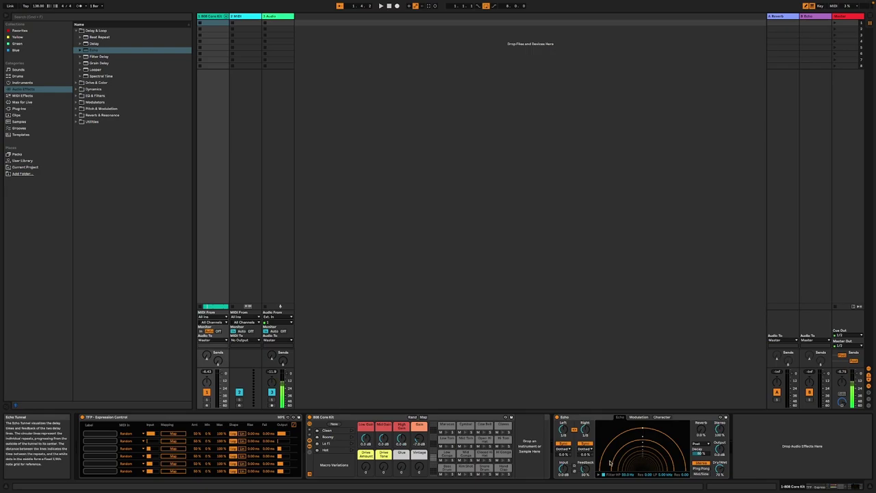
- Switch Echo's delay from Sync to Time and map the first Expression Control row to its left delay time
{"action": "left_click", "coordinate": [562, 443]}
{"action": "left_click", "coordinate": [173, 434]}
{"action": "left_click", "coordinate": [614, 444]}
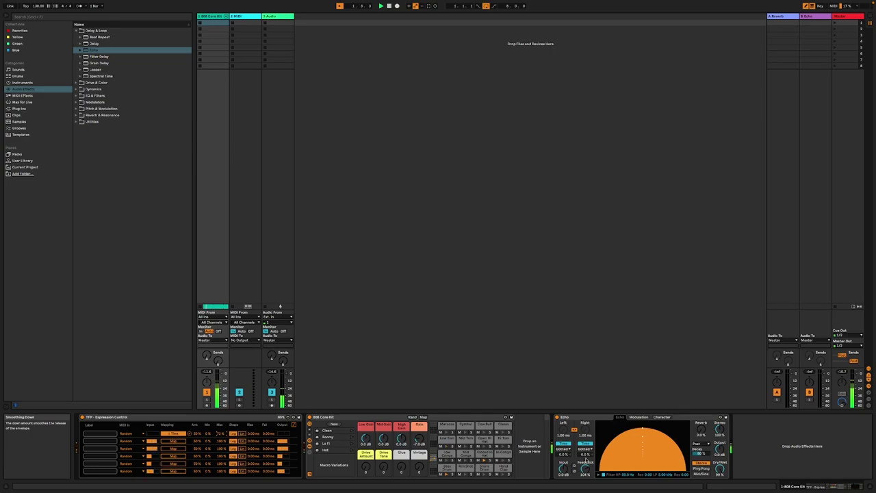
- Toggle the Repitch option in Echo's Character settings and show the echo tunnel display again
{"action": "left_click", "coordinate": [660, 418]}
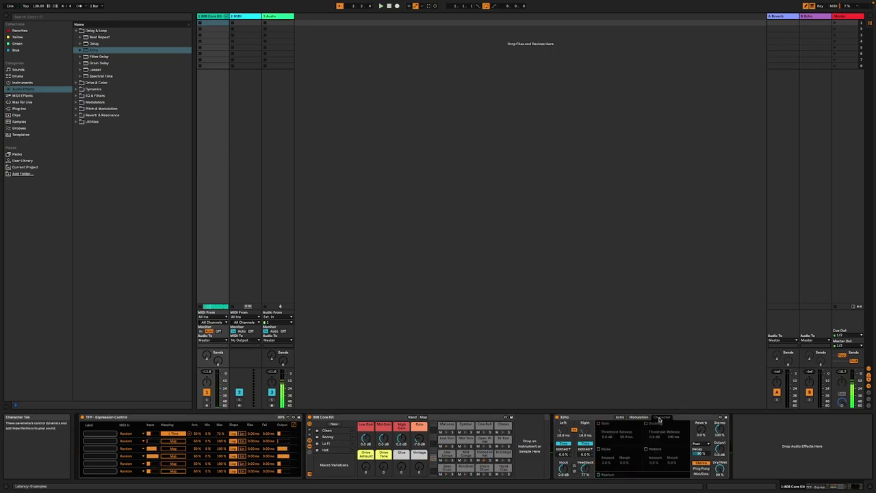
{"action": "left_click", "coordinate": [599, 475]}
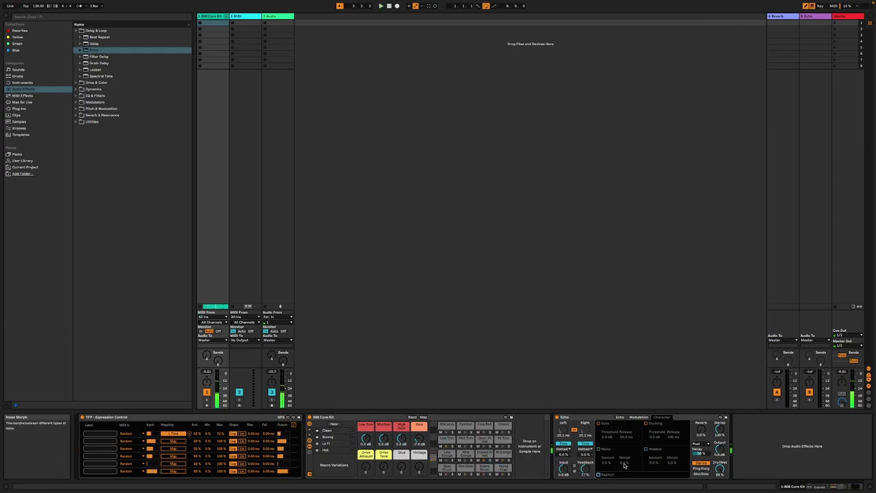
{"action": "left_click", "coordinate": [621, 418]}
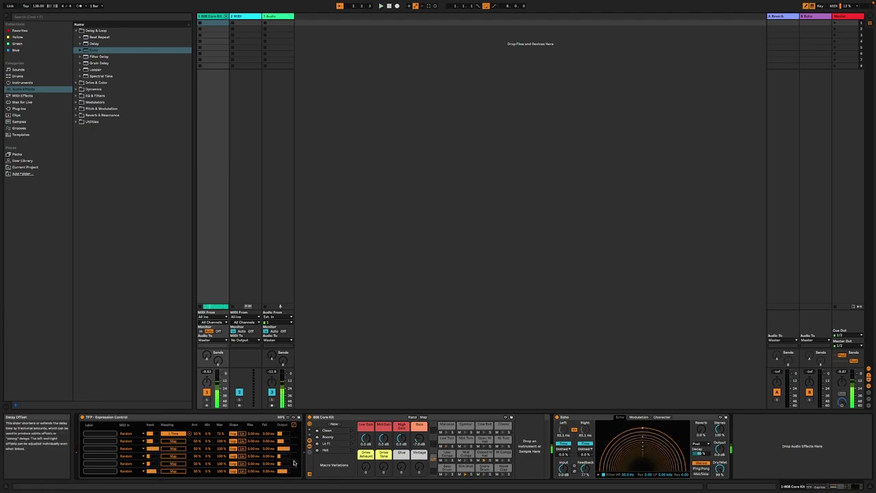
- Delete Expression Control from the 808 Core Kit track and add TFP - Expression Control to the 2 MIDI track
{"action": "left_click", "coordinate": [213, 418]}
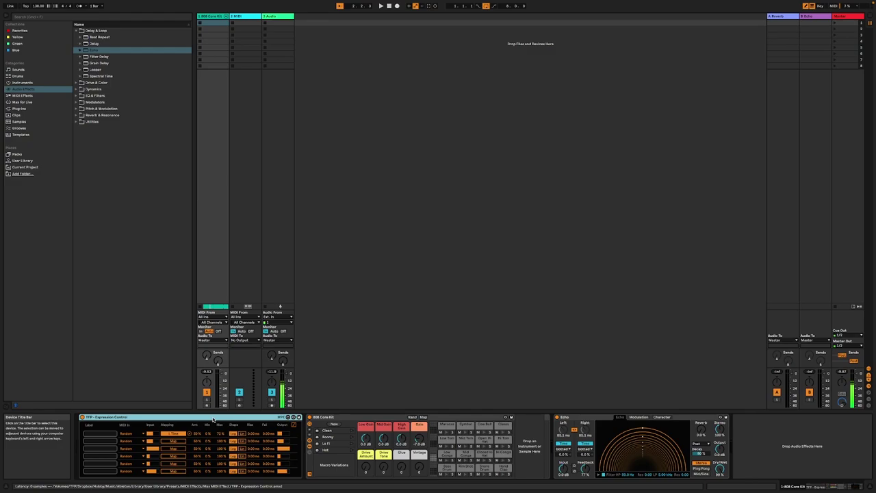
{"action": "key", "text": "Delete"}
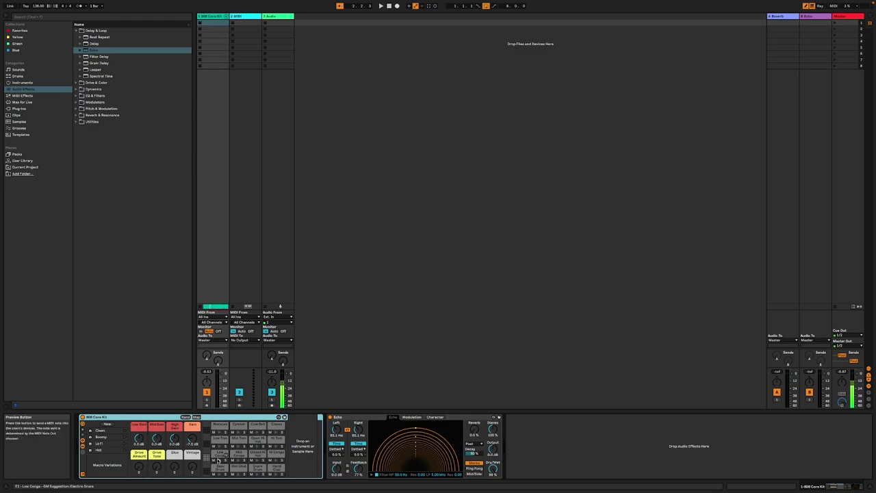
{"action": "left_click", "coordinate": [239, 15]}
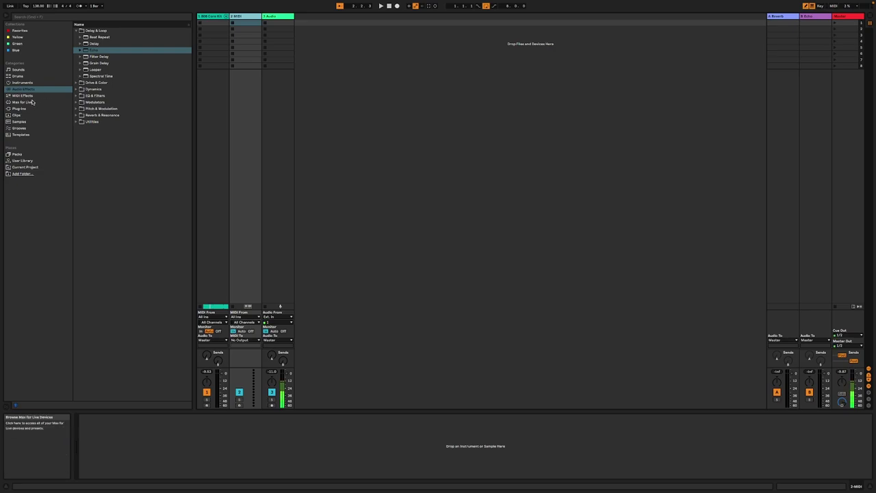
{"action": "left_click", "coordinate": [23, 160]}
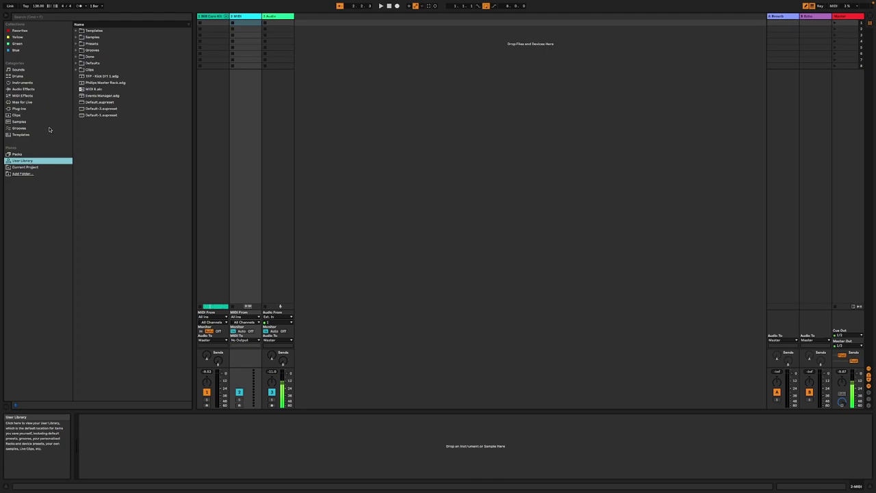
{"action": "left_click", "coordinate": [22, 102]}
{"action": "double_click", "coordinate": [118, 156]}
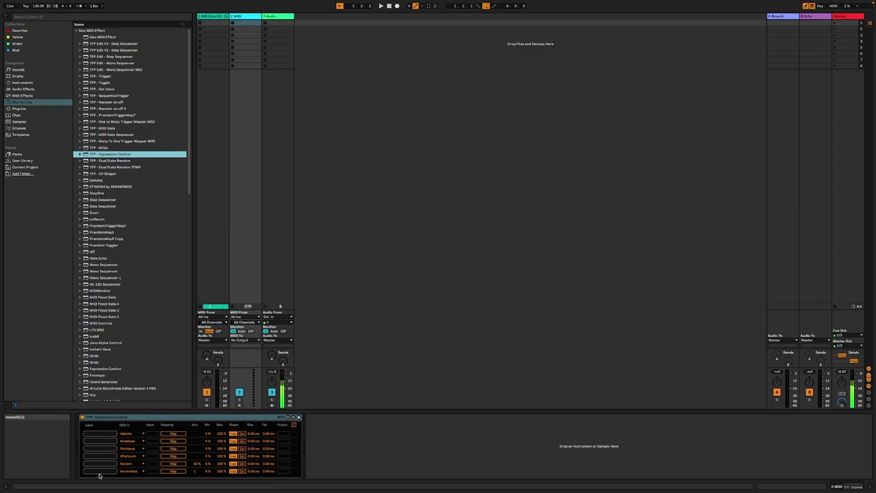
- Try to enter a label for the first Expression Control row
{"action": "left_click", "coordinate": [92, 434]}
{"action": "type", "text": "twerl"}
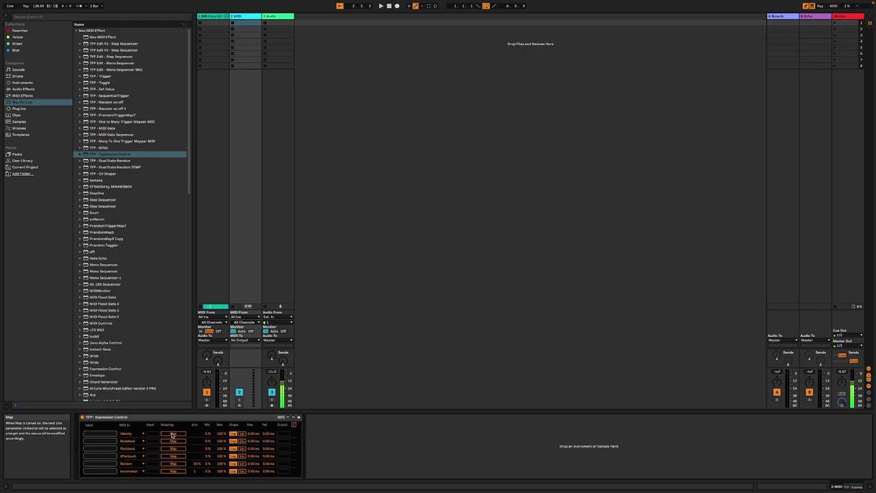
- Browse the MIDI effects and third-party plug-ins for a device to use on the 2 MIDI track
{"action": "left_click", "coordinate": [22, 96]}
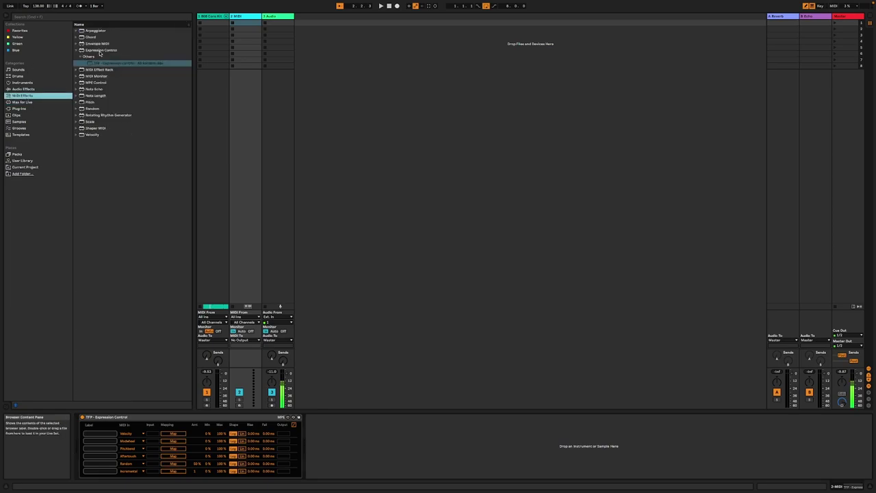
{"action": "left_click", "coordinate": [81, 56]}
{"action": "left_click", "coordinate": [95, 50]}
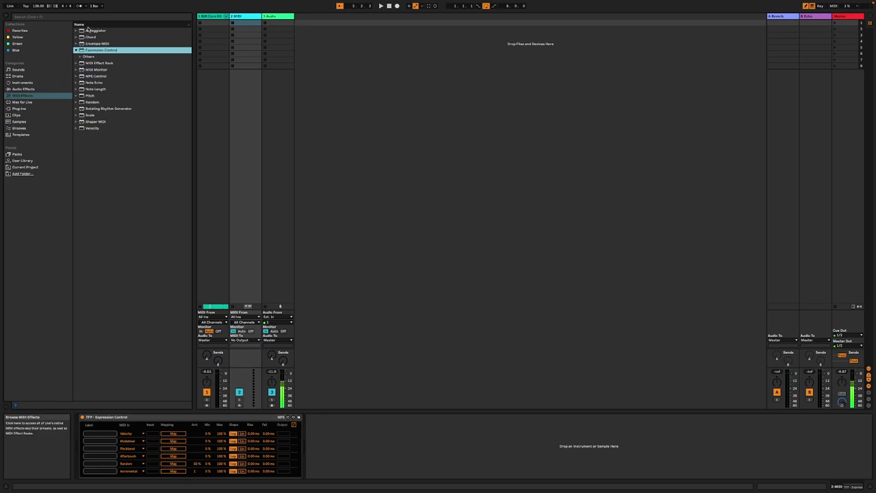
{"action": "left_click", "coordinate": [27, 110]}
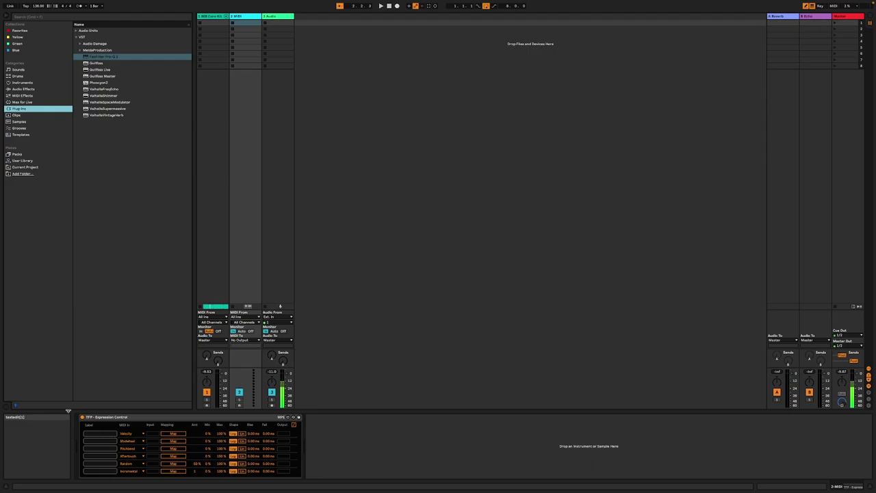
{"action": "left_click", "coordinate": [243, 17]}
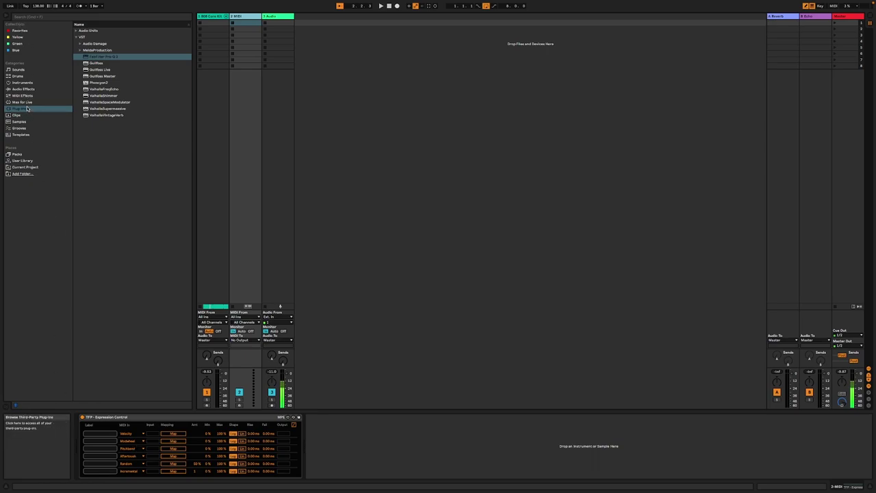
- Search the third-party plug-ins for "seq" and clear the search
{"action": "left_click", "coordinate": [31, 18]}
{"action": "type", "text": "ad"}
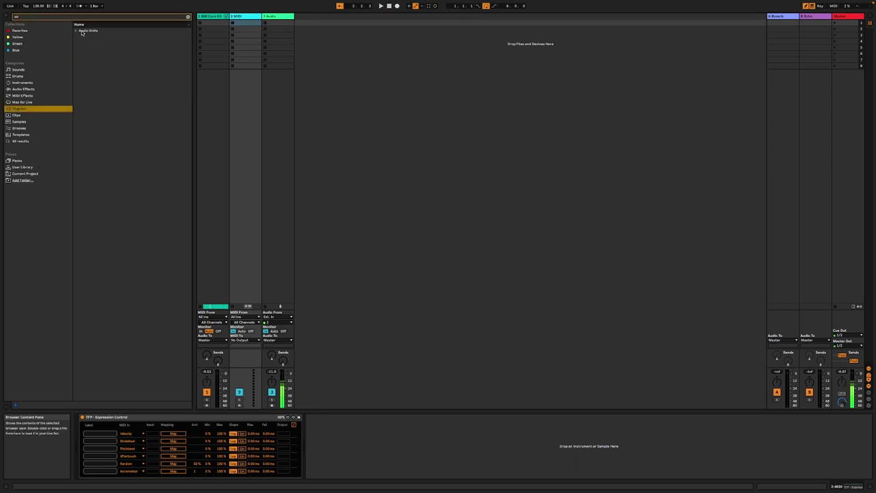
{"action": "double_click", "coordinate": [29, 18]}
{"action": "type", "text": "sea"}
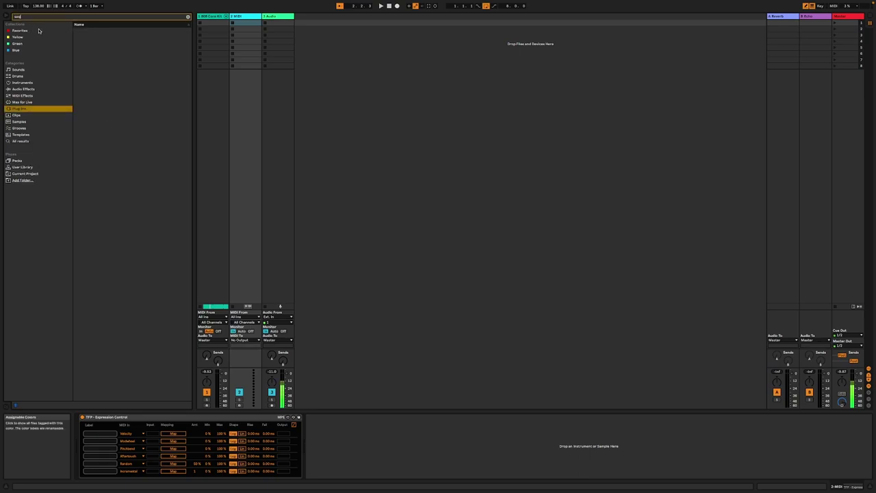
{"action": "key", "text": "BackSpace"}
{"action": "key", "text": "BackSpace"}
{"action": "key", "text": "BackSpace"}
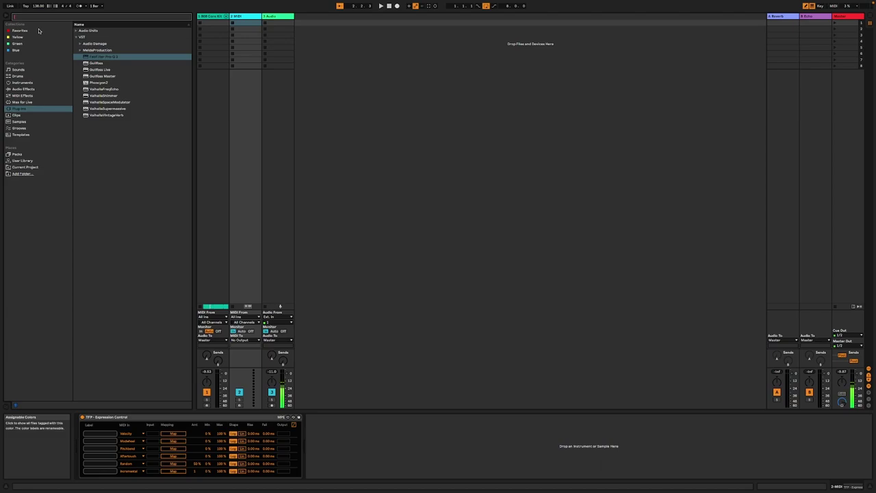
- Search the Max for Live devices for "seq", add Step Sequencer to the 2 MIDI track and place it before Expression Control
{"action": "type", "text": "seq"}
{"action": "left_click", "coordinate": [45, 103]}
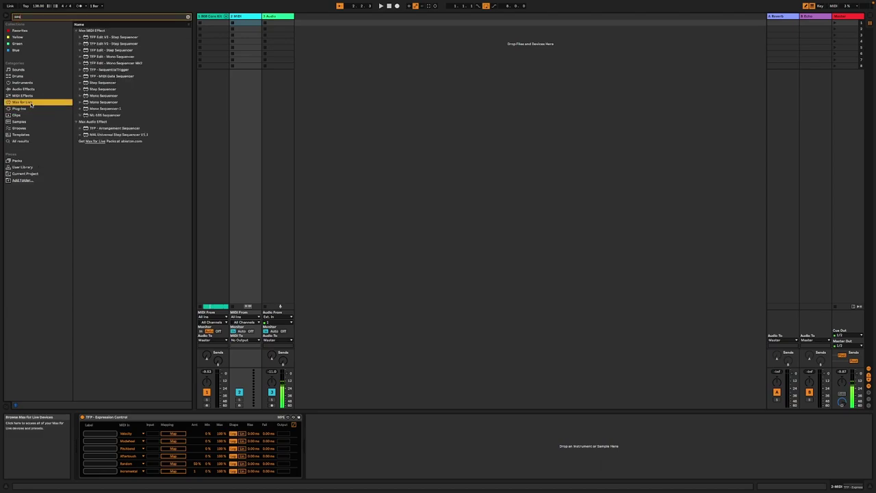
{"action": "double_click", "coordinate": [113, 83]}
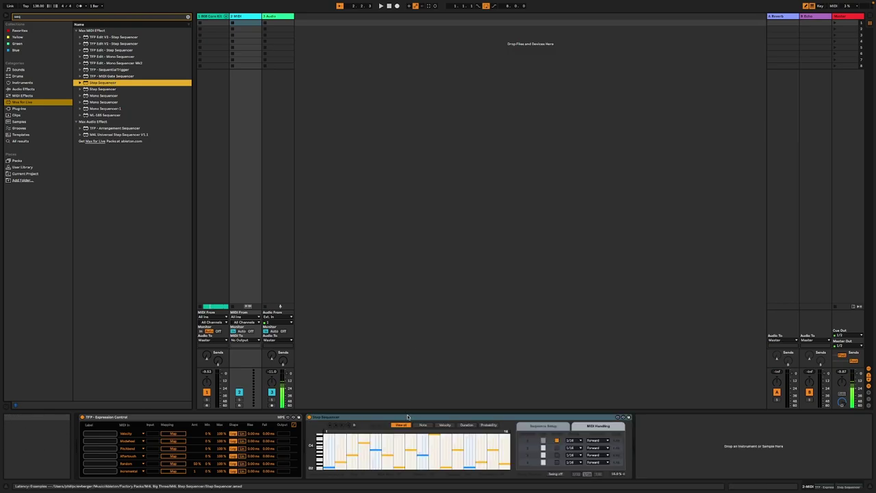
{"action": "left_click", "coordinate": [402, 418]}
{"action": "left_click_drag", "start_coordinate": [96, 432], "coordinate": [82, 421]}
- Play the set and inspect the device chains of the 808 Core Kit and 2 MIDI tracks
{"action": "key", "text": "space"}
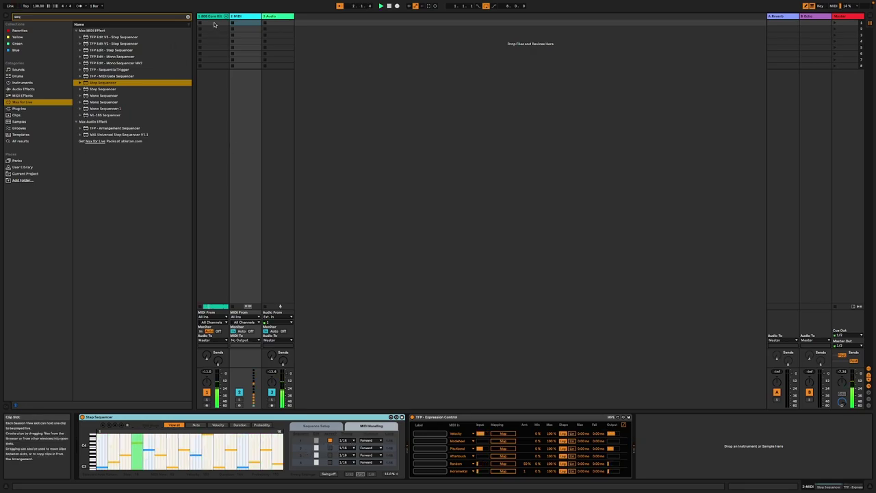
{"action": "left_click", "coordinate": [212, 109]}
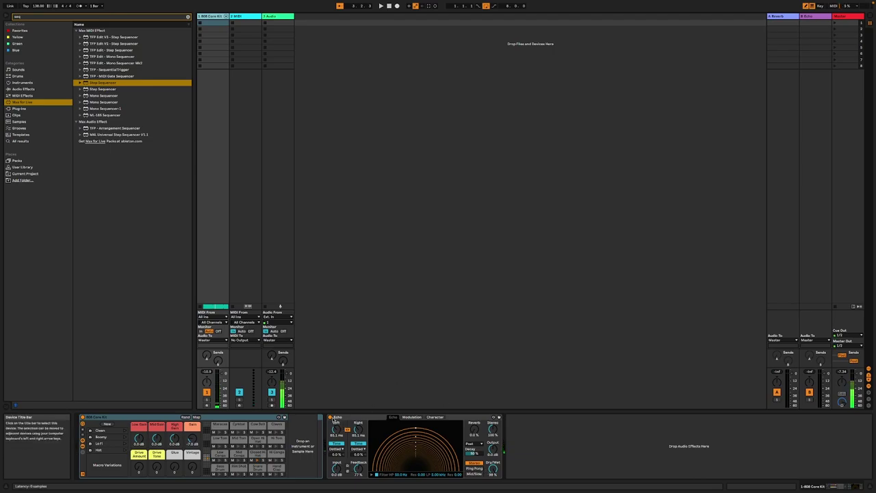
{"action": "left_click", "coordinate": [255, 34]}
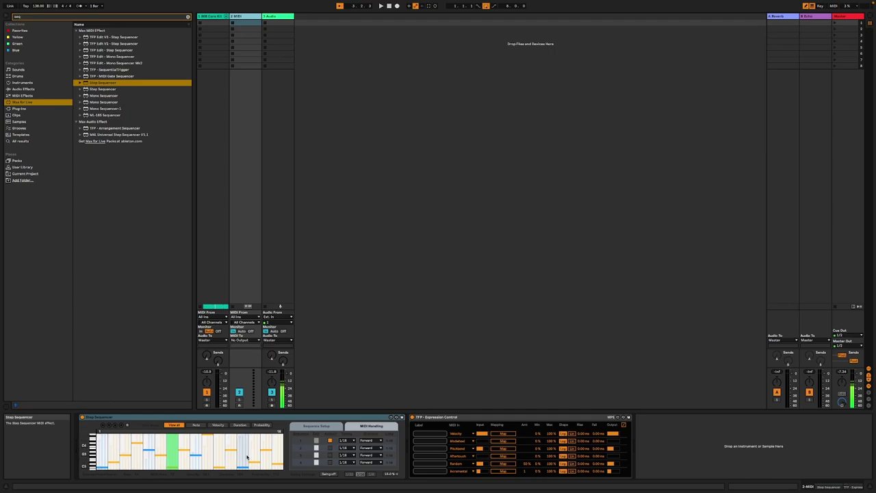
- Set the MIDI input source of the first Expression Control row to Keytrack
{"action": "left_click", "coordinate": [462, 434]}
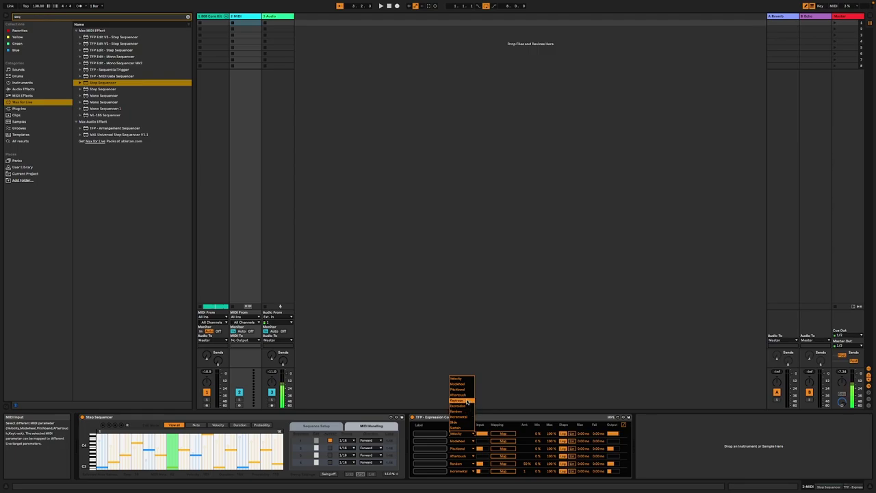
{"action": "left_click", "coordinate": [468, 403]}
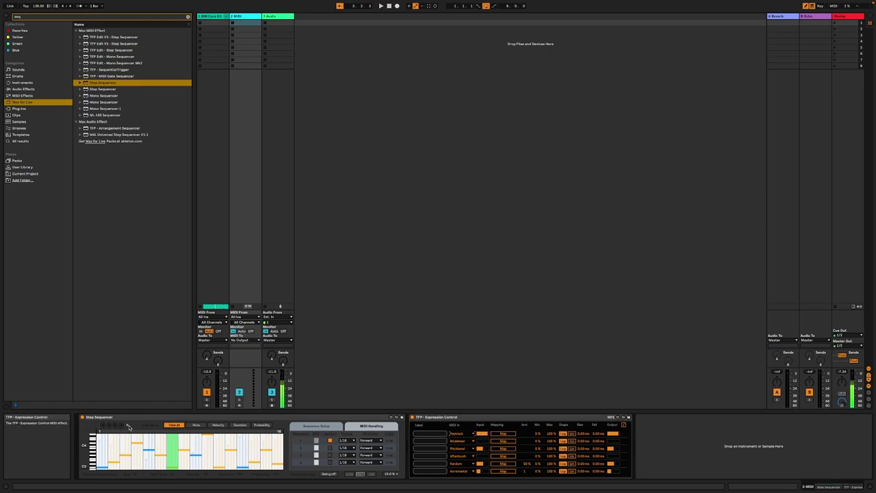
- Randomize the Step Sequencer's pattern over a wider note range and mute the 808 Core Kit track
{"action": "mouse_move", "coordinate": [96, 454]}
{"action": "left_mouse_down"}
{"action": "mouse_move", "coordinate": [94, 438]}
{"action": "mouse_move", "coordinate": [93, 448]}
{"action": "left_mouse_up"}
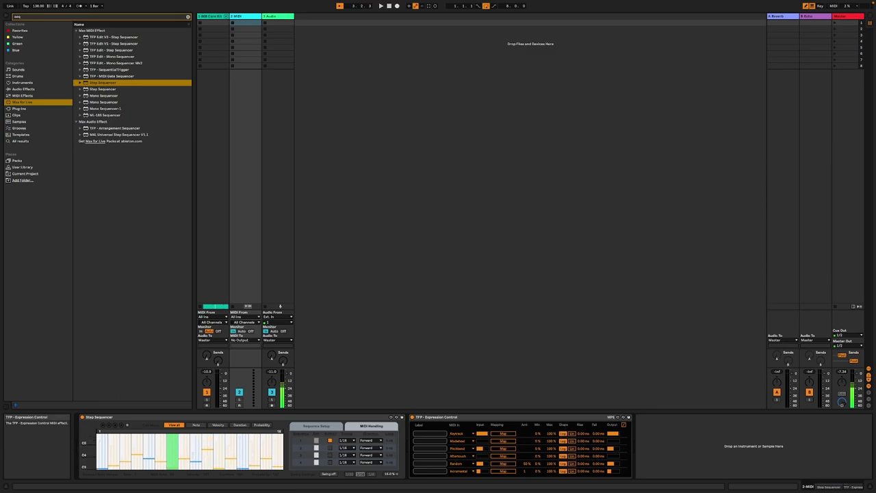
{"action": "left_click", "coordinate": [127, 427]}
{"action": "left_click", "coordinate": [127, 427]}
{"action": "left_click", "coordinate": [127, 427]}
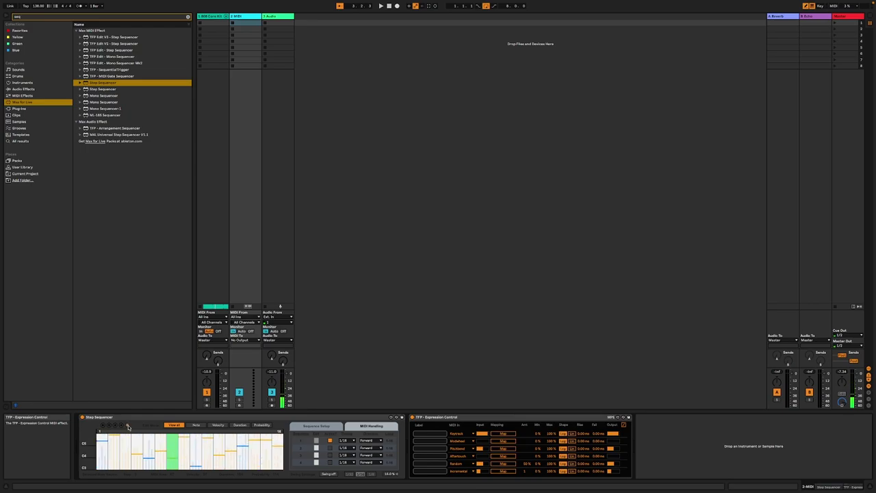
{"action": "left_click", "coordinate": [208, 393]}
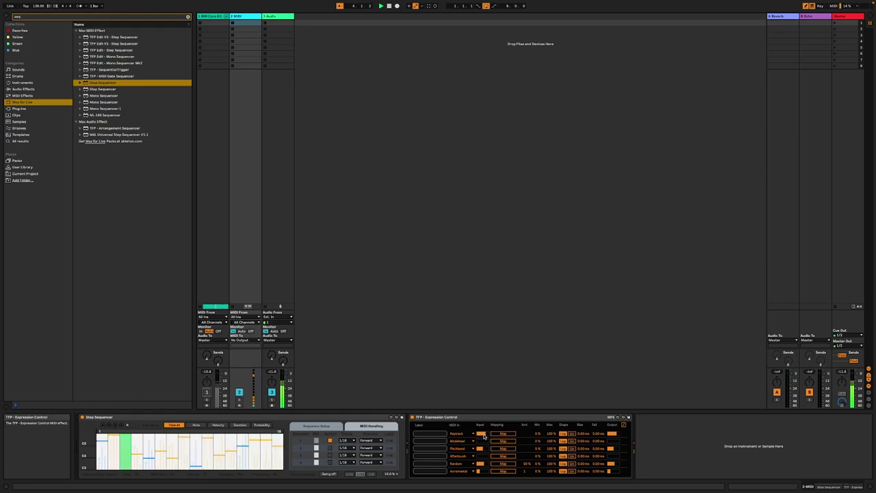
- Draw low notes across the Step Sequencer's pattern and randomize the pattern again
{"action": "mouse_move", "coordinate": [118, 465]}
{"action": "left_mouse_down"}
{"action": "mouse_move", "coordinate": [101, 467]}
{"action": "mouse_move", "coordinate": [283, 469]}
{"action": "mouse_move", "coordinate": [219, 470]}
{"action": "left_mouse_up"}
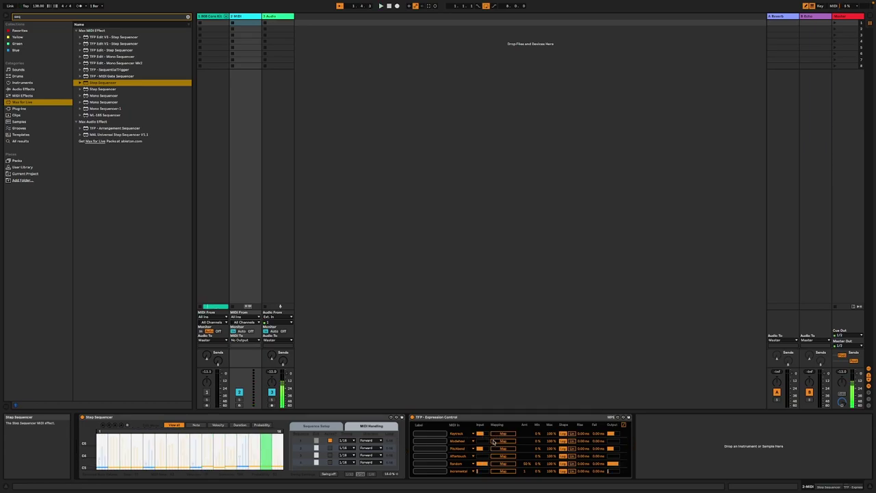
{"action": "left_click", "coordinate": [136, 460]}
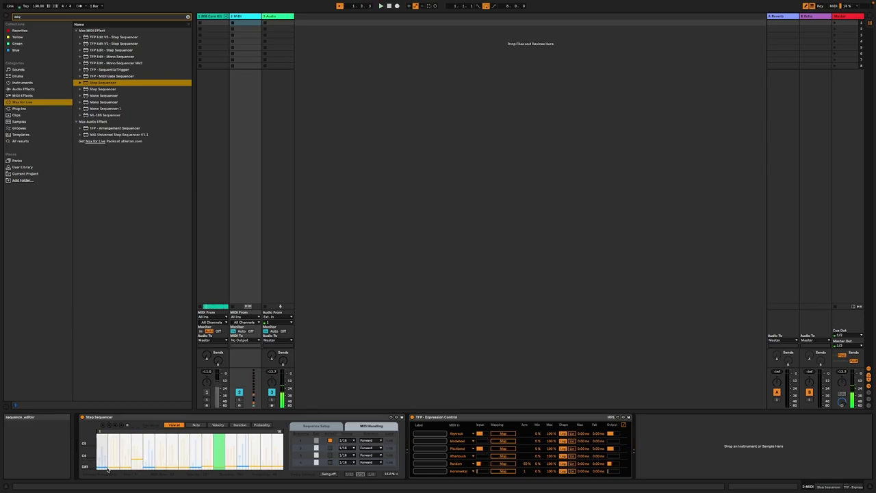
{"action": "left_click", "coordinate": [127, 427]}
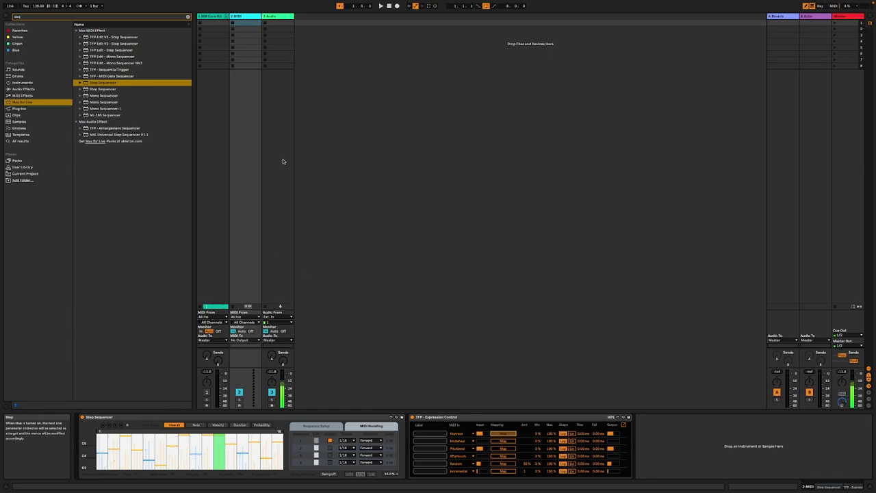
- Map the Keytrack row of Expression Control to Echo's delay time on the 808 Core Kit track
{"action": "left_click", "coordinate": [216, 18]}
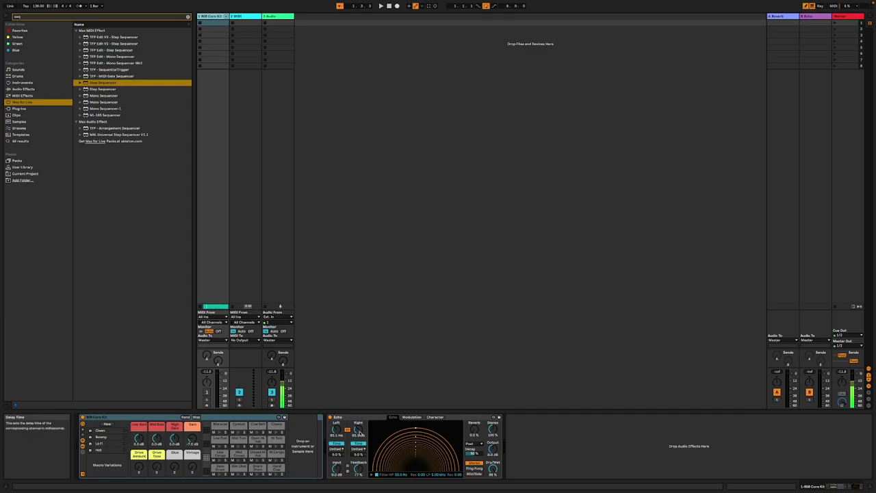
{"action": "left_click_drag", "start_coordinate": [359, 432], "coordinate": [358, 414]}
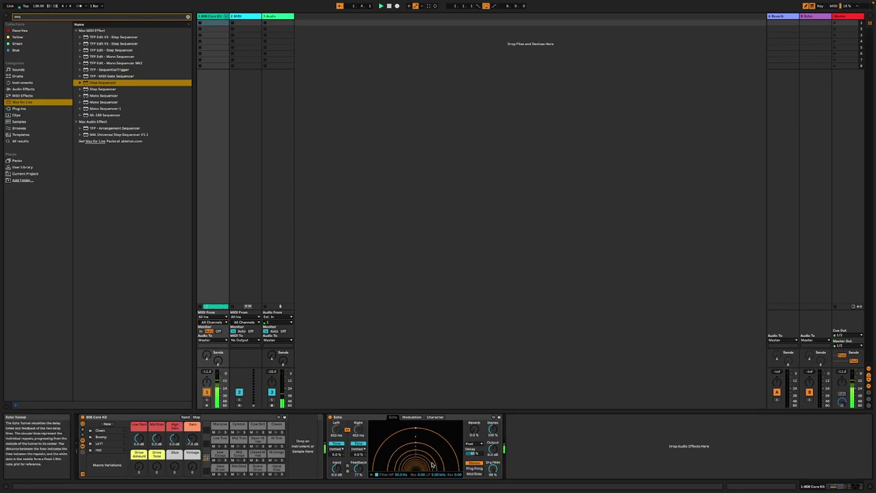
- Return to the 2 MIDI track's devices and set the Step Sequencer's first sequence timing to 1/8
{"action": "left_click", "coordinate": [239, 16]}
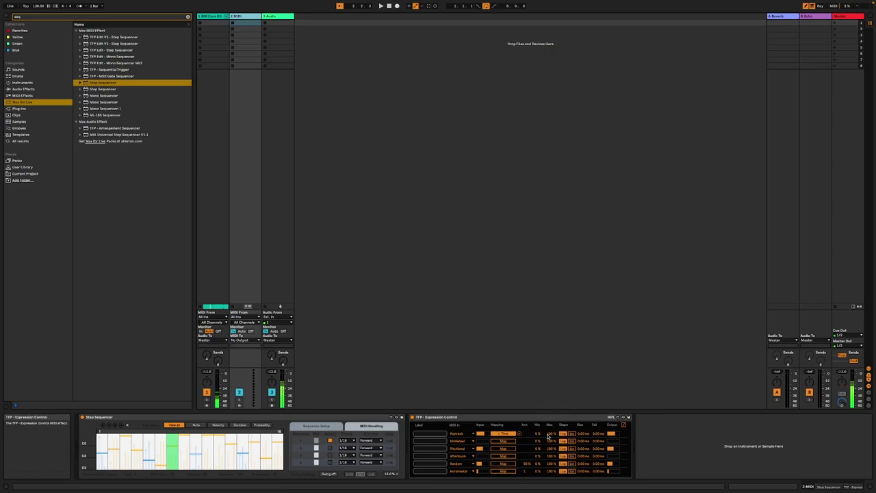
{"action": "left_click", "coordinate": [345, 441]}
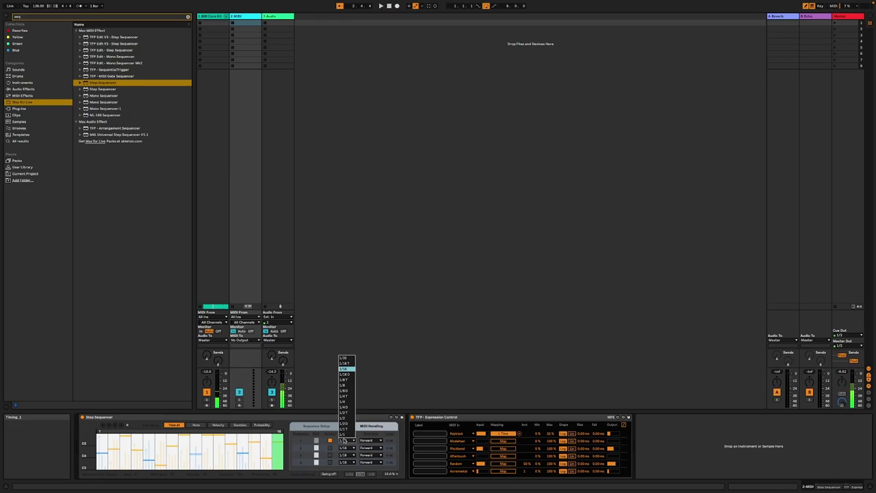
{"action": "left_click", "coordinate": [347, 386]}
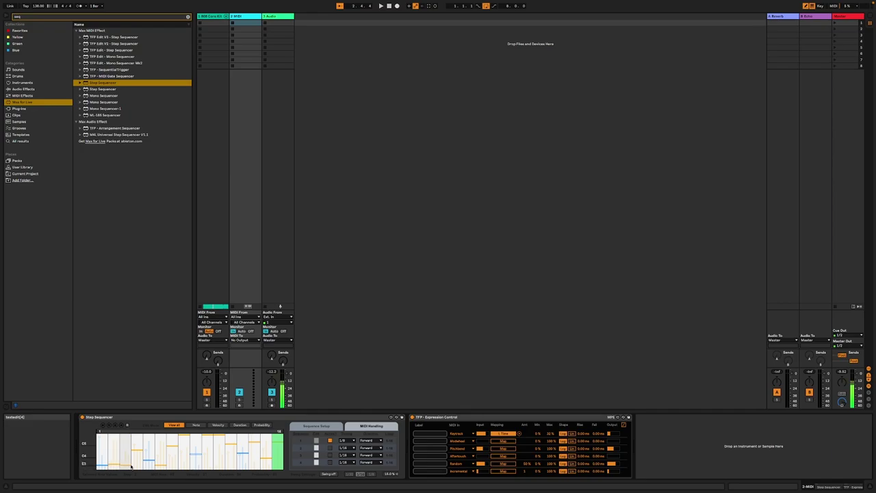
- Redraw the Step Sequencer's notes and shift the note range of its pattern
{"action": "left_click", "coordinate": [114, 467]}
{"action": "mouse_move", "coordinate": [113, 469]}
{"action": "left_mouse_down"}
{"action": "mouse_move", "coordinate": [166, 456]}
{"action": "mouse_move", "coordinate": [179, 445]}
{"action": "mouse_move", "coordinate": [171, 421]}
{"action": "mouse_move", "coordinate": [184, 462]}
{"action": "left_mouse_up"}
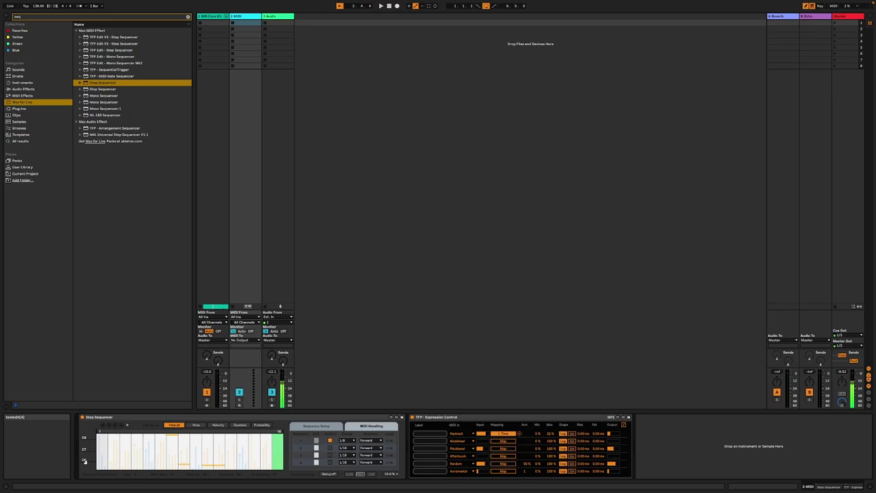
{"action": "scroll", "coordinate": [91, 460], "scroll_direction": "down", "scroll_amount": 3}
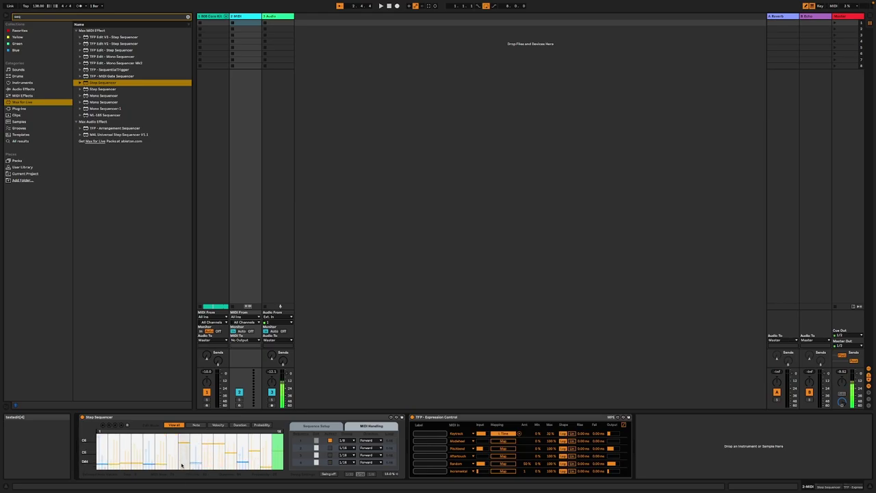
{"action": "left_click", "coordinate": [240, 443]}
{"action": "left_click_drag", "start_coordinate": [245, 435], "coordinate": [192, 469]}
{"action": "mouse_move", "coordinate": [95, 457]}
{"action": "left_mouse_down"}
{"action": "mouse_move", "coordinate": [268, 471]}
{"action": "mouse_move", "coordinate": [252, 473]}
{"action": "left_mouse_up"}
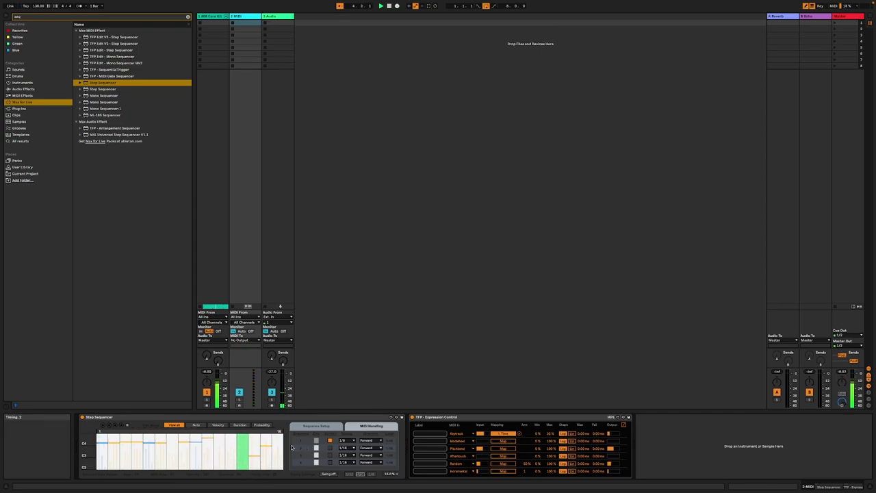
{"action": "scroll", "coordinate": [92, 449], "scroll_direction": "up", "scroll_amount": 2}
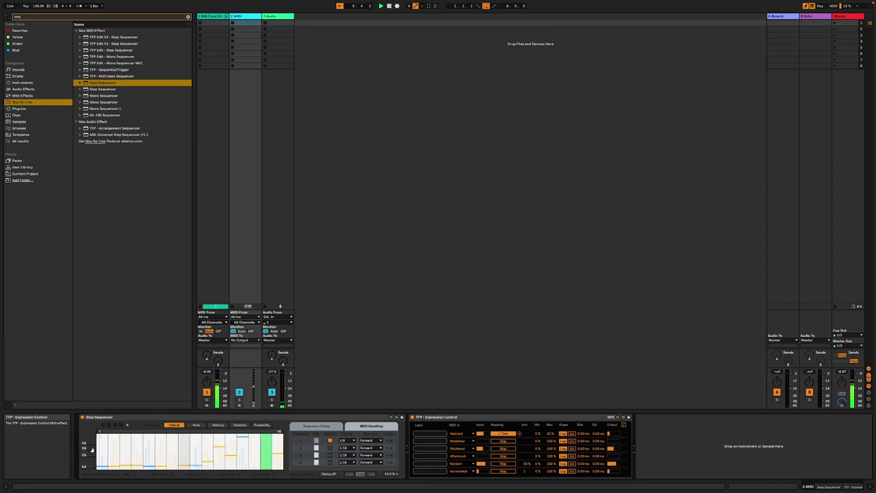
- Raise the probability of every Step Sequencer step to the maximum and randomize the pattern in the view of all lanes
{"action": "left_click", "coordinate": [261, 425]}
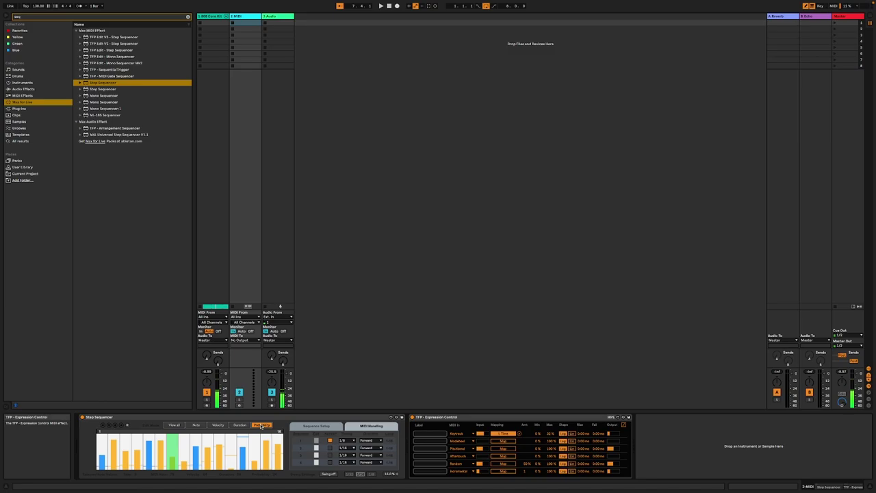
{"action": "left_click_drag", "start_coordinate": [268, 436], "coordinate": [77, 406]}
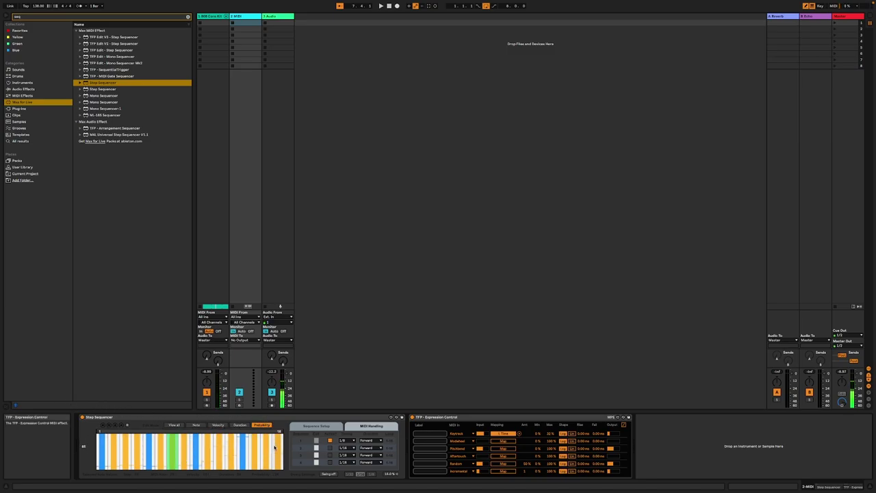
{"action": "left_click", "coordinate": [174, 425]}
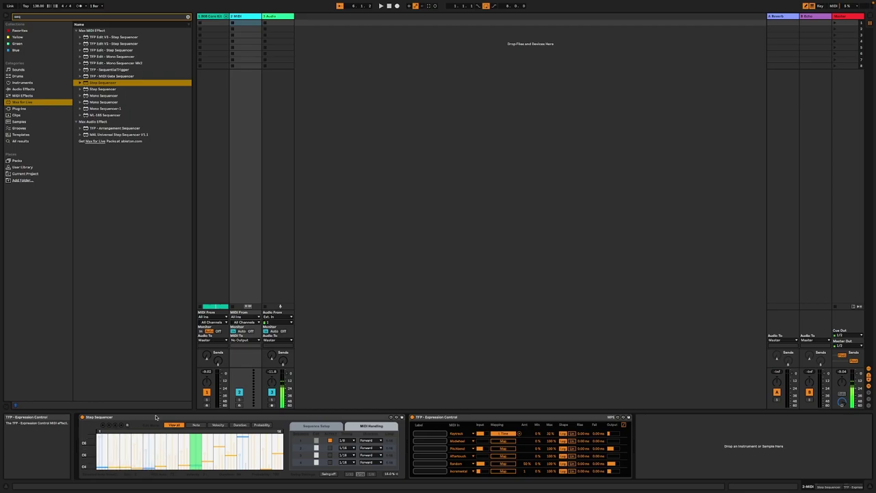
{"action": "left_click", "coordinate": [128, 425]}
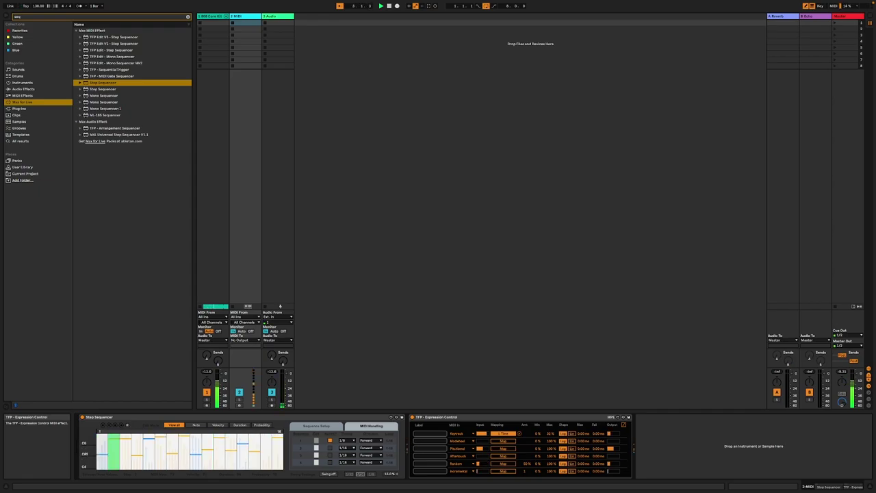
{"action": "left_click", "coordinate": [128, 426]}
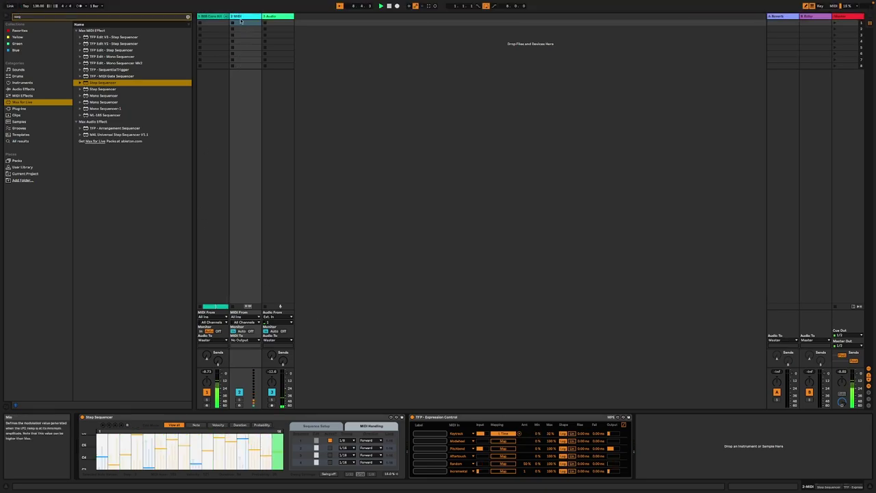
- Raise Echo's Feedback on the 808 Core Kit track to about 99 % and return to the 2 MIDI track's devices
{"action": "left_click", "coordinate": [212, 16]}
{"action": "mouse_move", "coordinate": [358, 469]}
{"action": "left_mouse_down"}
{"action": "mouse_move", "coordinate": [358, 449]}
{"action": "mouse_move", "coordinate": [358, 468]}
{"action": "left_mouse_up"}
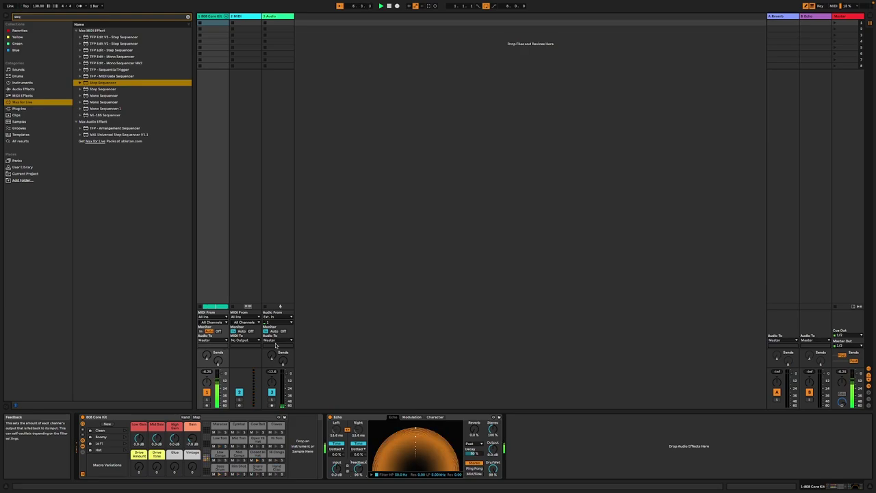
{"action": "left_click", "coordinate": [241, 16]}
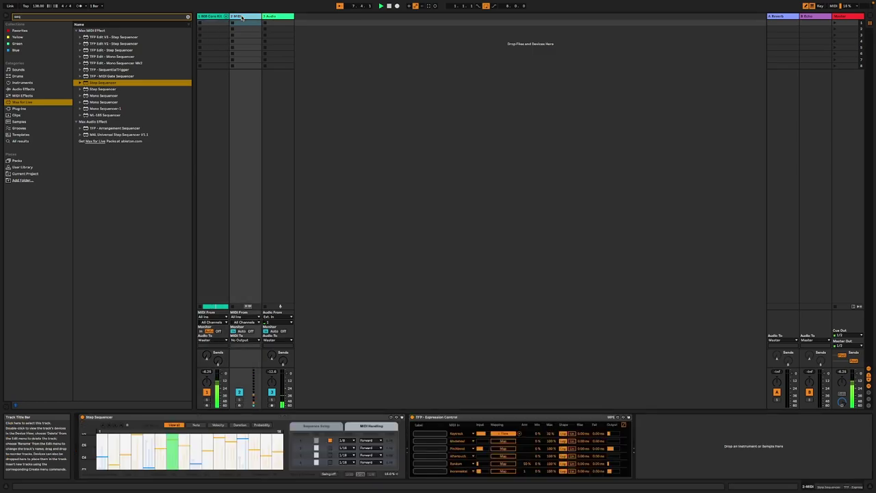
- Widen the Step Sequencer's note range to several octaves and check the probability lane of the pattern
{"action": "left_click", "coordinate": [102, 467]}
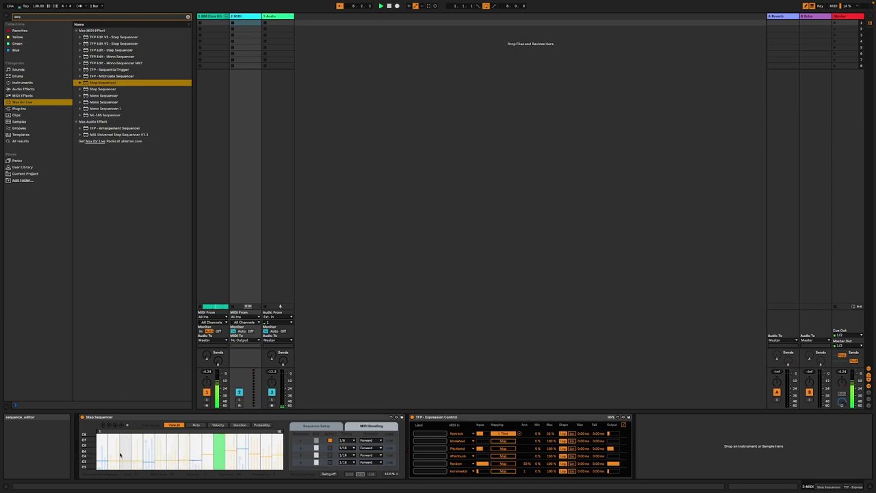
{"action": "scroll", "coordinate": [87, 455], "scroll_direction": "down", "scroll_amount": 5}
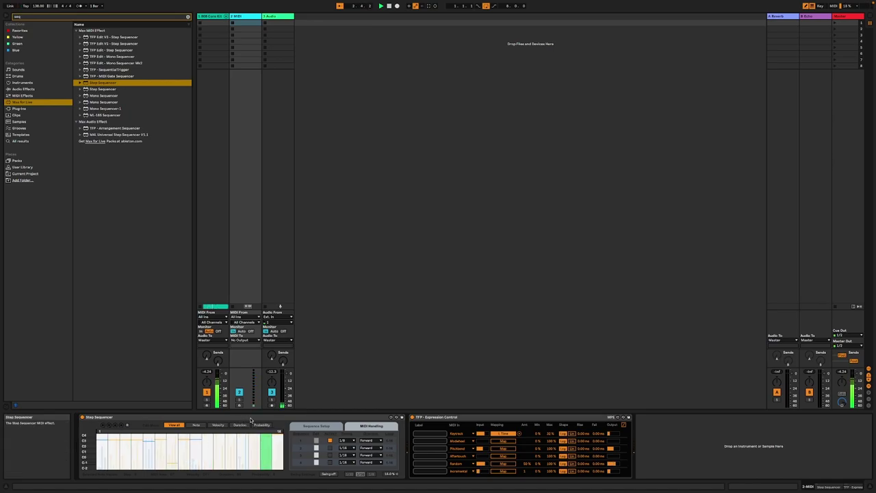
{"action": "left_click", "coordinate": [260, 425]}
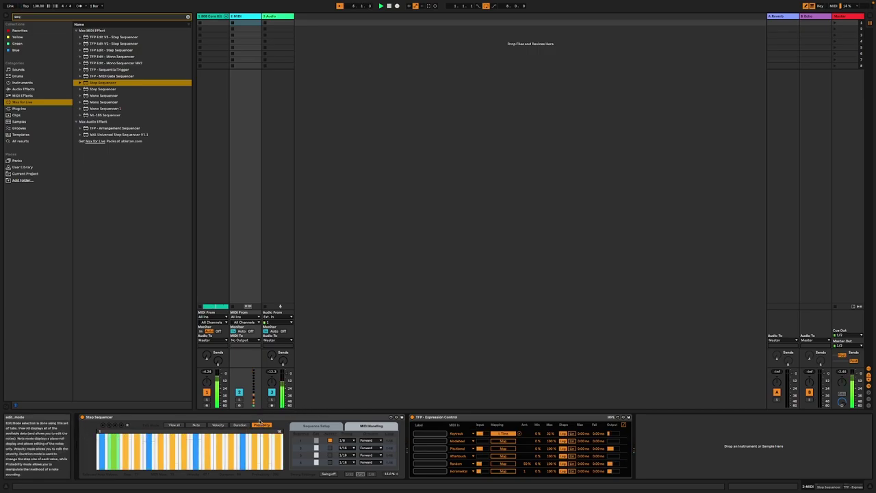
{"action": "left_click", "coordinate": [174, 425]}
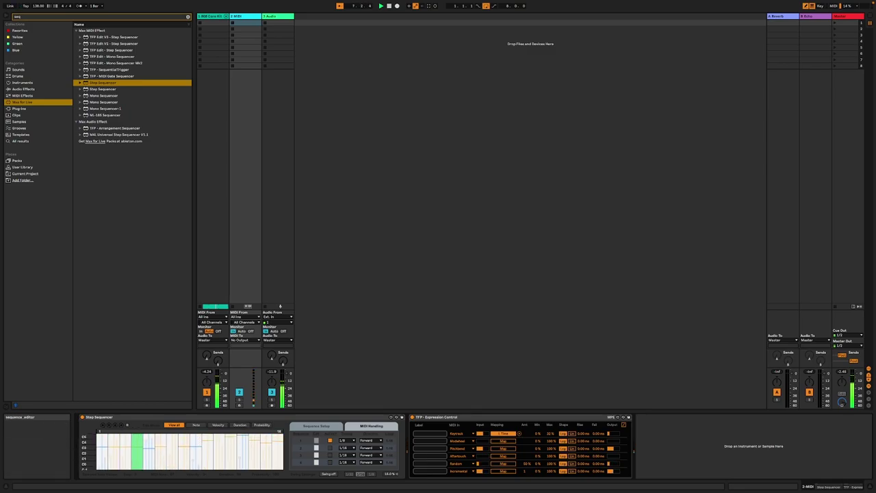
- Show only the Step Sequencer's notes and adjust the pattern over a note range of about C1 to C7
{"action": "left_click", "coordinate": [196, 426]}
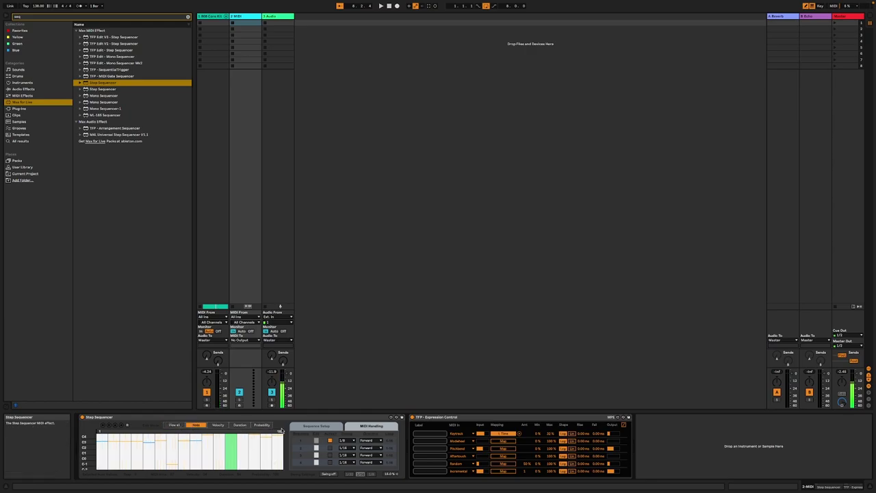
{"action": "scroll", "coordinate": [91, 440], "scroll_direction": "up", "scroll_amount": 3}
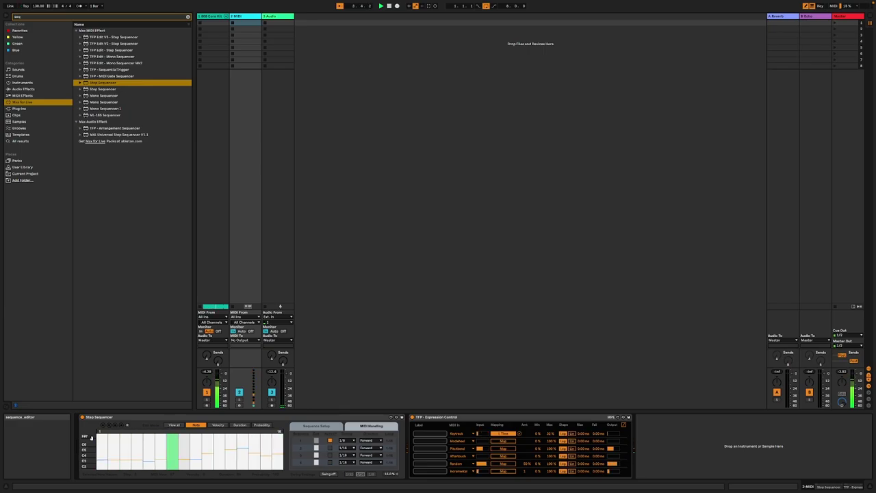
{"action": "left_click", "coordinate": [121, 439]}
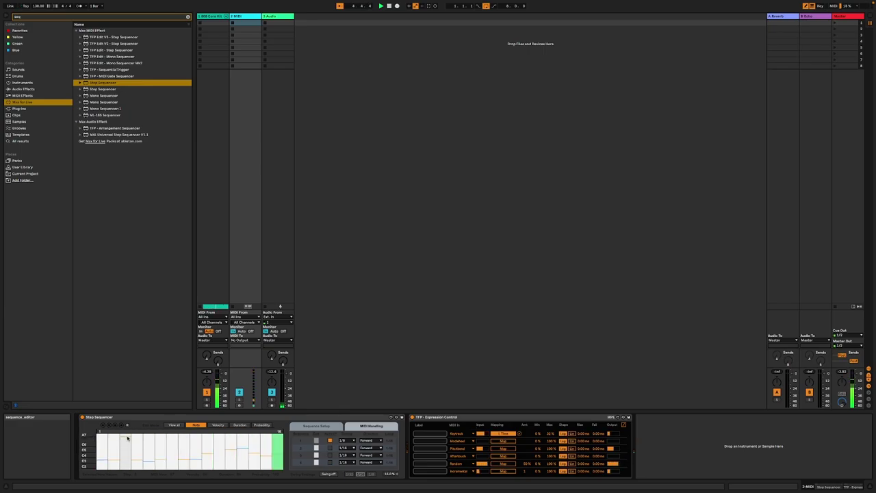
{"action": "left_click", "coordinate": [148, 456]}
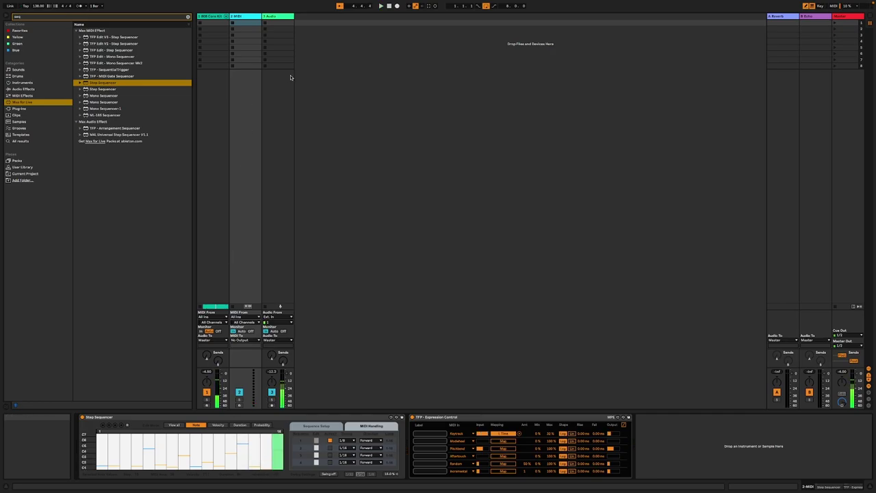
- Group Echo on the 808 Core Kit track into an Audio Effect Rack and show the rack's chain list
{"action": "left_click", "coordinate": [221, 18]}
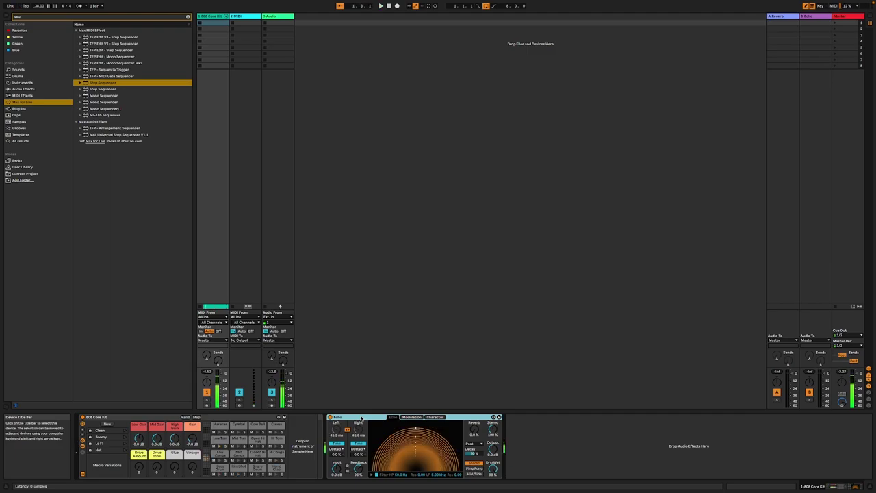
{"action": "key", "text": "ctrl+g"}
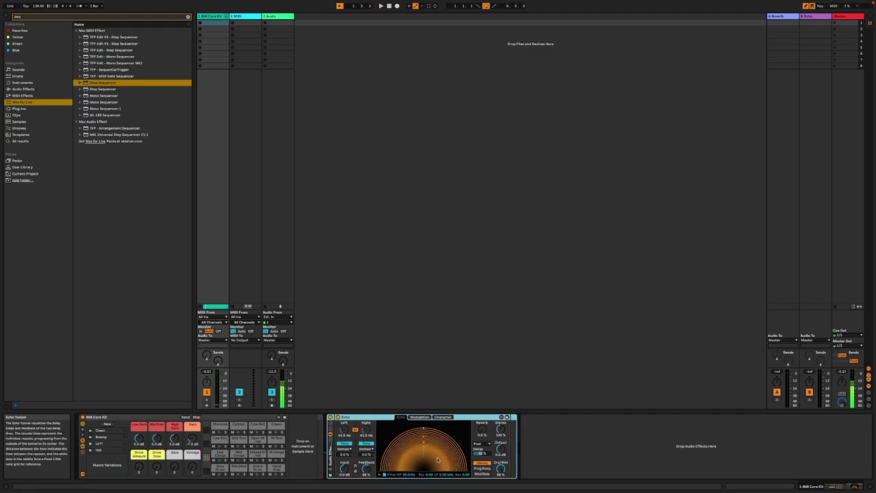
{"action": "left_click", "coordinate": [331, 441]}
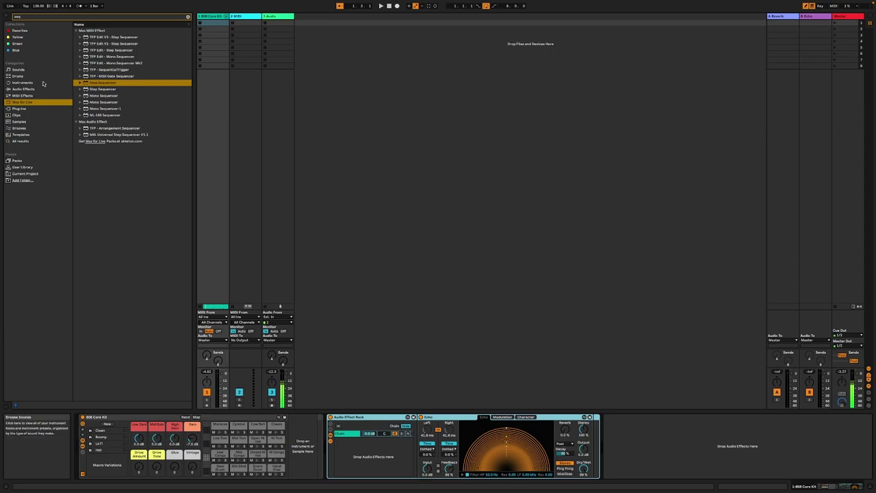
- Clear the browser search, find Redux among the Drive & Color audio effects and add it as a second chain in the rack
{"action": "left_click", "coordinate": [38, 89]}
{"action": "left_click", "coordinate": [23, 17]}
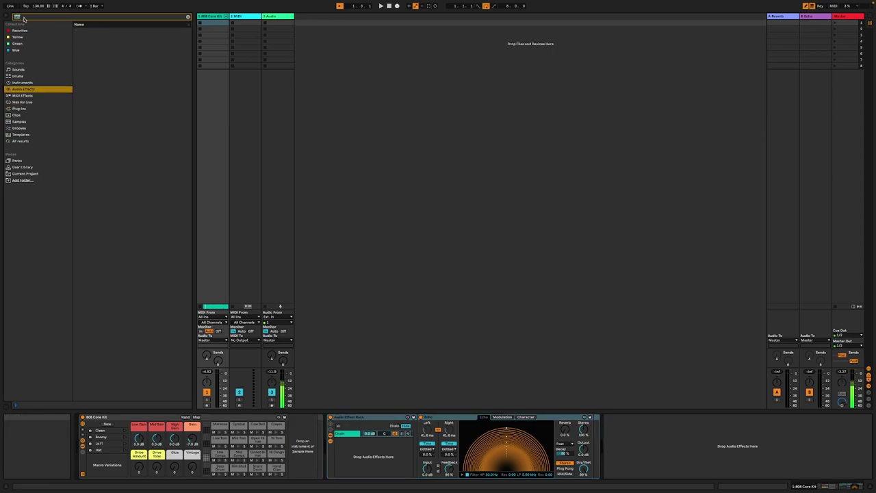
{"action": "key", "text": "BackSpace"}
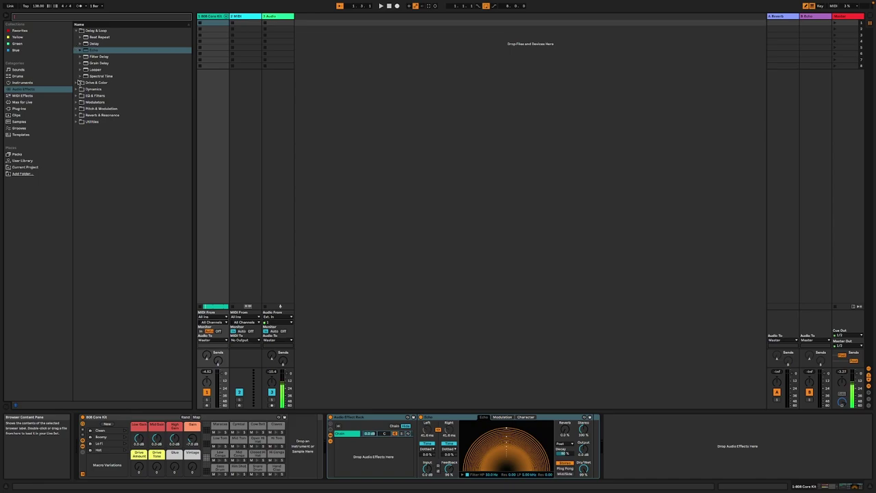
{"action": "left_click", "coordinate": [78, 82]}
{"action": "left_click", "coordinate": [100, 90]}
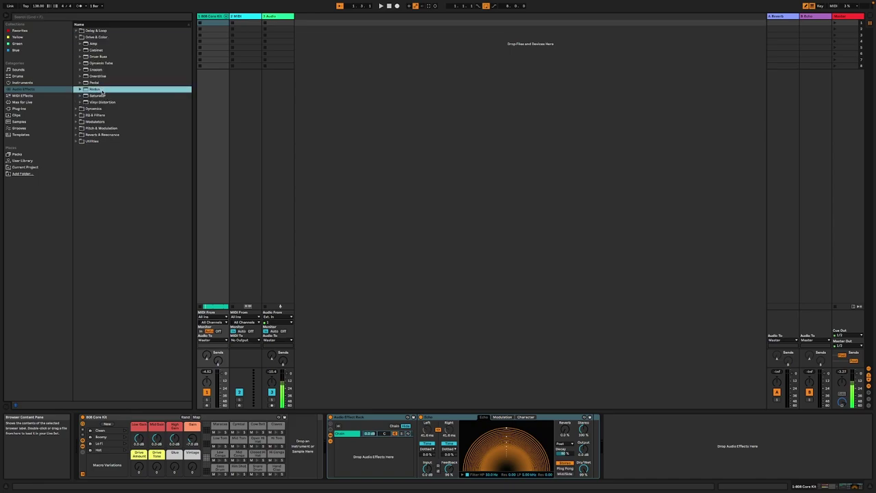
{"action": "left_click_drag", "start_coordinate": [330, 438], "coordinate": [361, 459]}
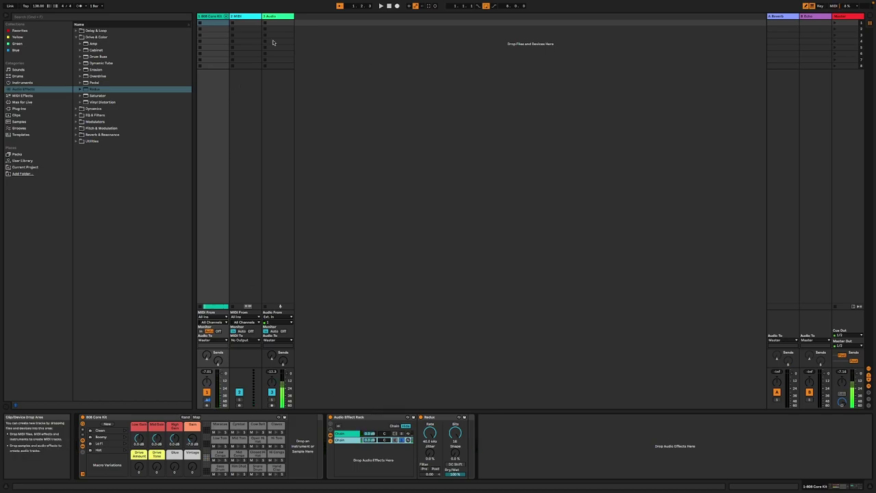
- Group the Step Sequencer on the 2 MIDI track into a MIDI Effect Rack and rename its chain Delay
{"action": "left_click", "coordinate": [245, 23]}
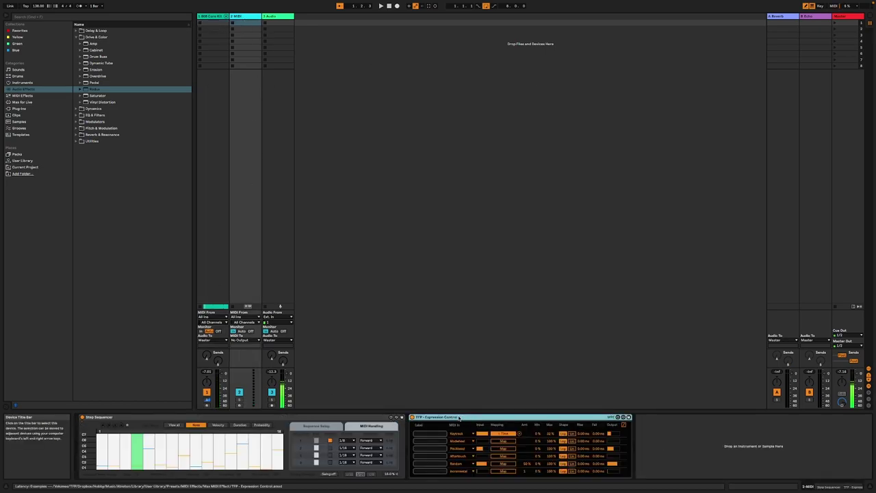
{"action": "left_click", "coordinate": [205, 419]}
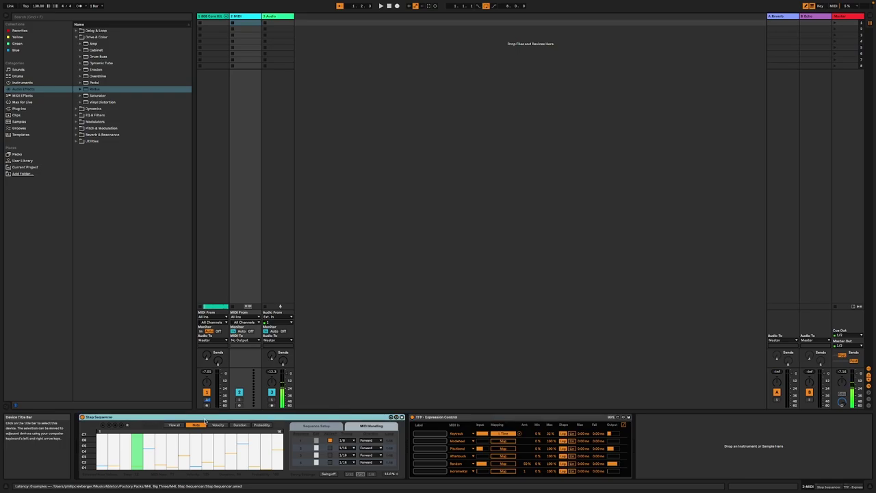
{"action": "left_click", "coordinate": [205, 421]}
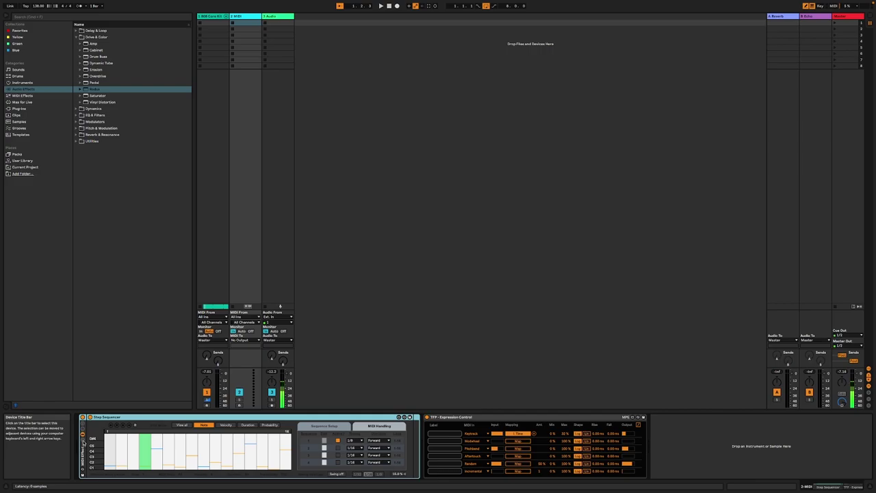
{"action": "key", "text": "ctrl+g"}
{"action": "right_click", "coordinate": [90, 434]}
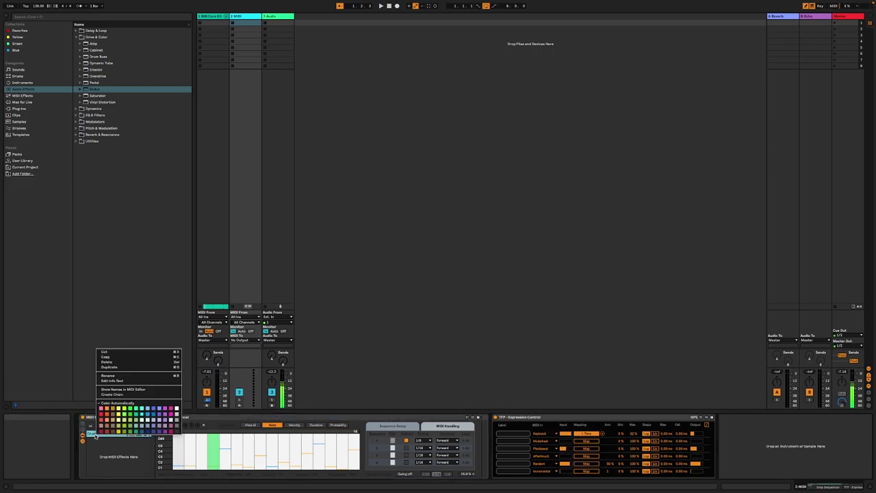
{"action": "left_click", "coordinate": [123, 376]}
{"action": "type", "text": "Delay"}
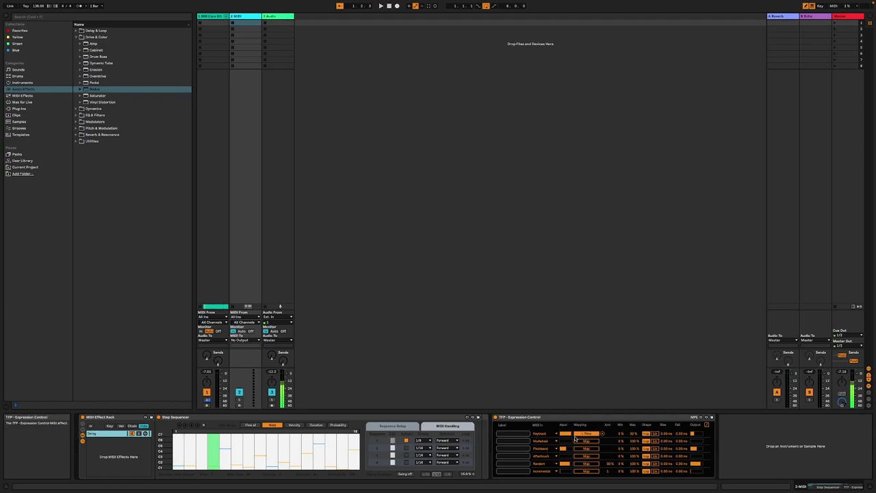
- Move TFP - Expression Control into the Delay chain after the Step Sequencer and rename the MIDI track Effects Control
{"action": "left_click", "coordinate": [494, 419]}
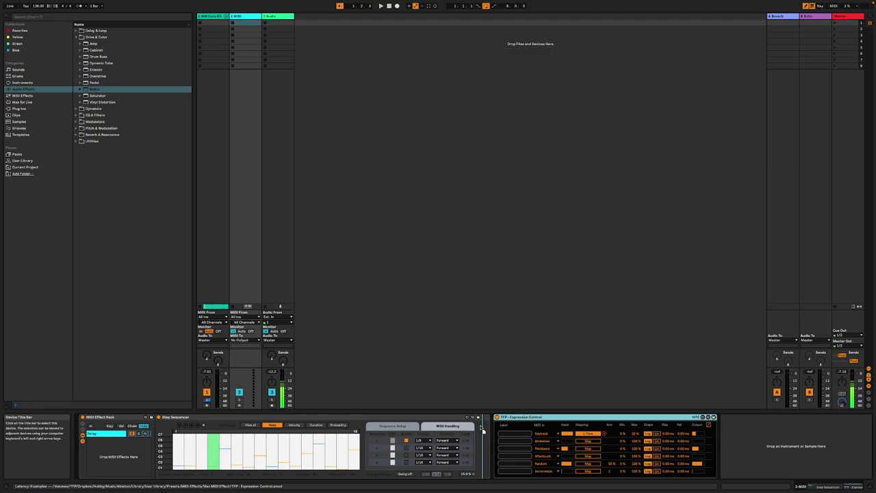
{"action": "left_click_drag", "start_coordinate": [495, 419], "coordinate": [482, 426]}
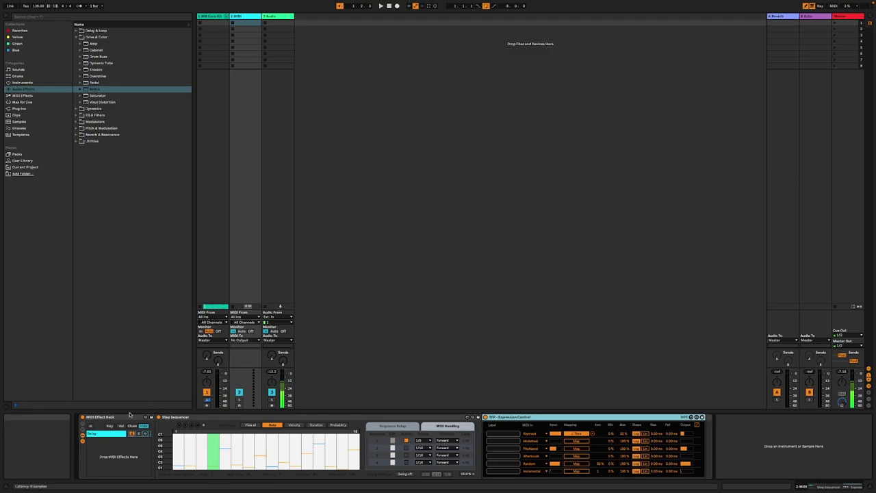
{"action": "right_click", "coordinate": [240, 16]}
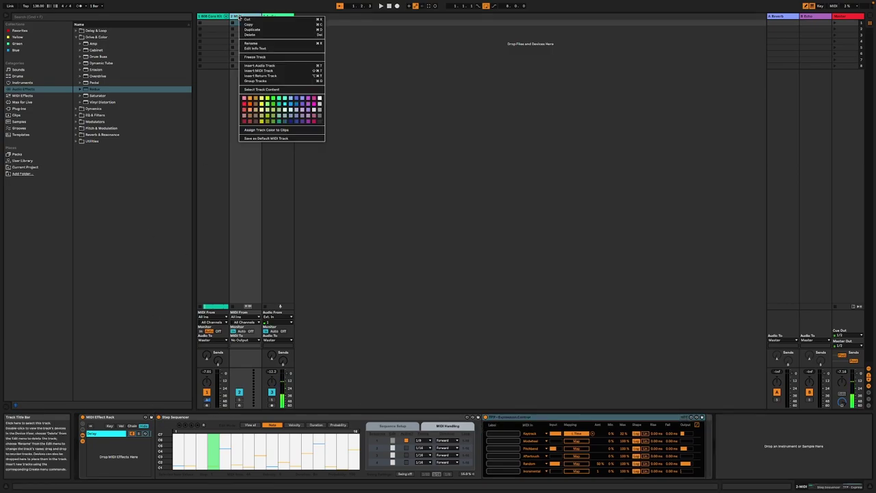
{"action": "left_click", "coordinate": [265, 45]}
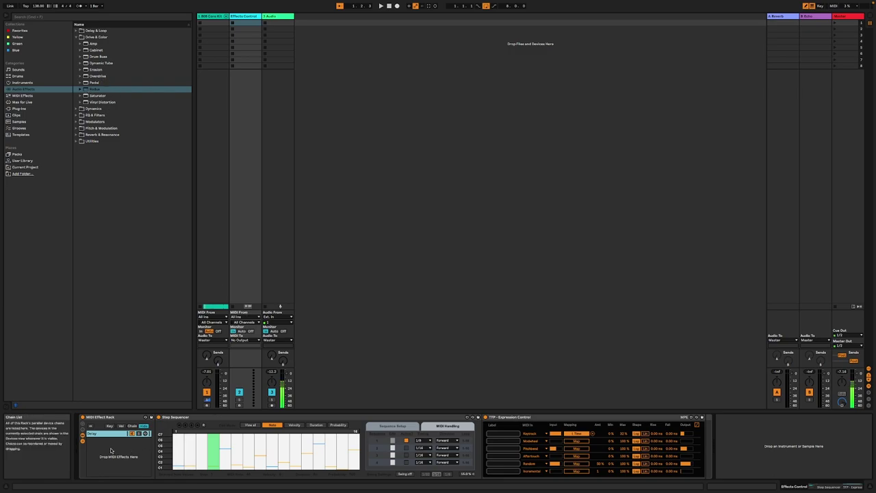
- Add a second Step Sequencer as a new chain in the MIDI Effect Rack, randomizing its notes and checking its probability lane
{"action": "left_click", "coordinate": [24, 101]}
{"action": "left_click_drag", "start_coordinate": [116, 200], "coordinate": [126, 440]}
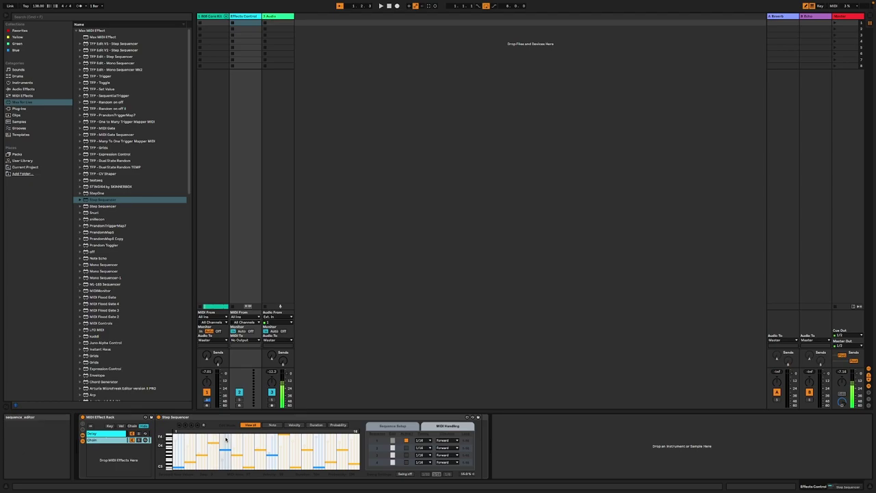
{"action": "left_click", "coordinate": [336, 426]}
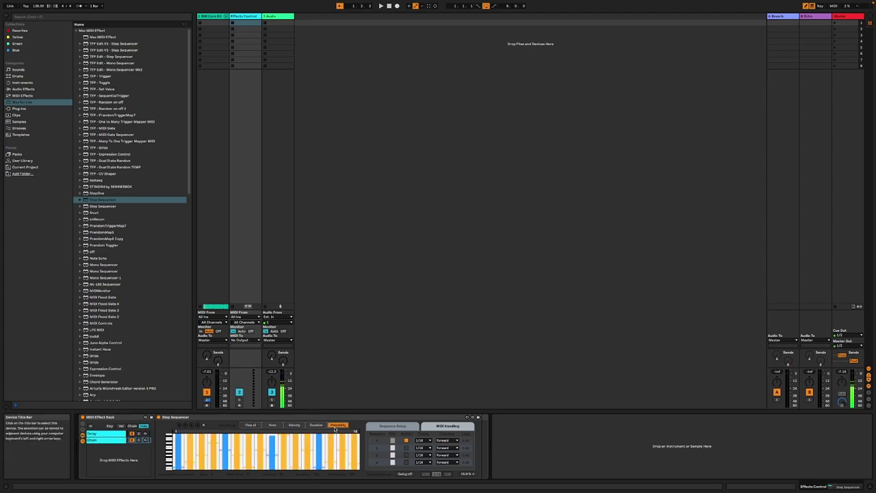
{"action": "left_click", "coordinate": [270, 425]}
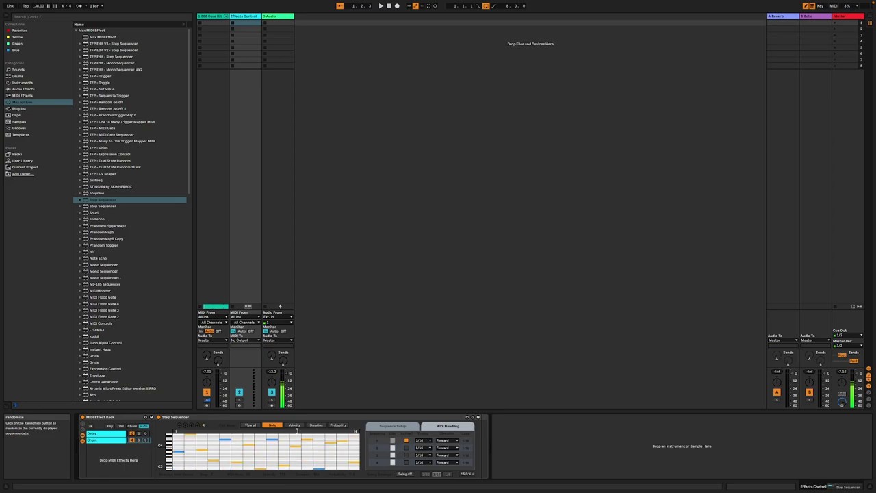
{"action": "left_click", "coordinate": [338, 425]}
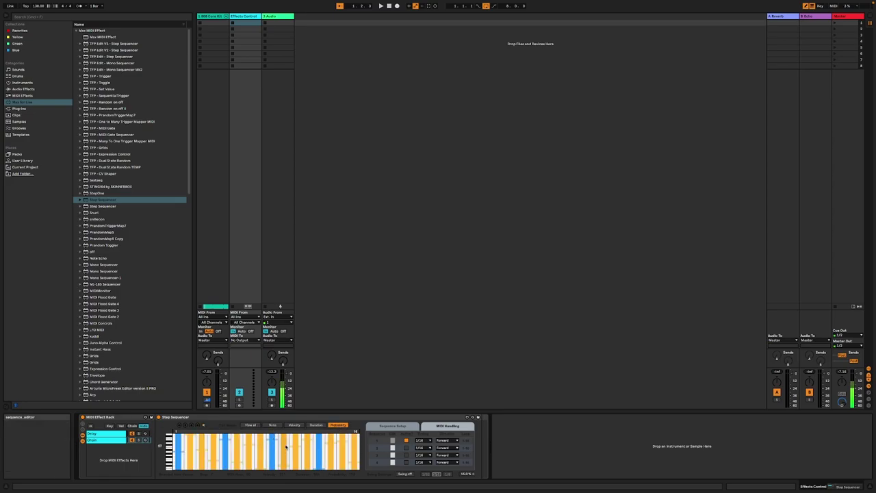
{"action": "left_click", "coordinate": [273, 425]}
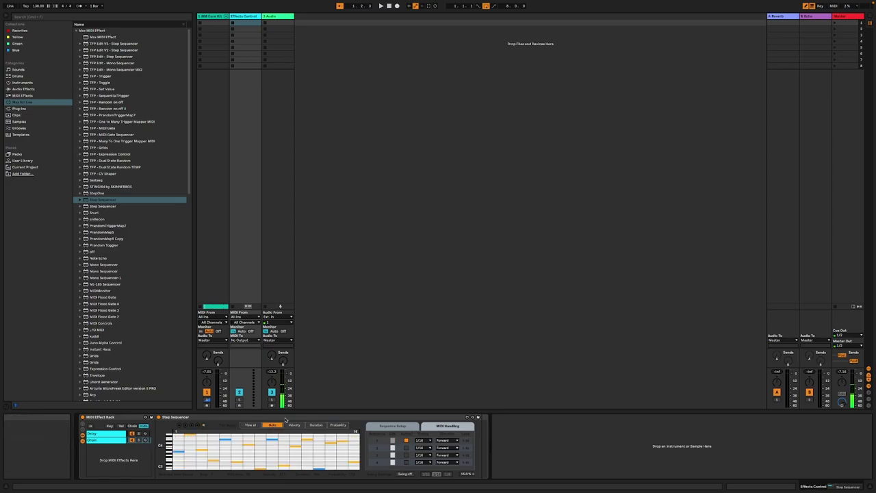
{"action": "left_click", "coordinate": [338, 425]}
{"action": "left_click", "coordinate": [272, 425]}
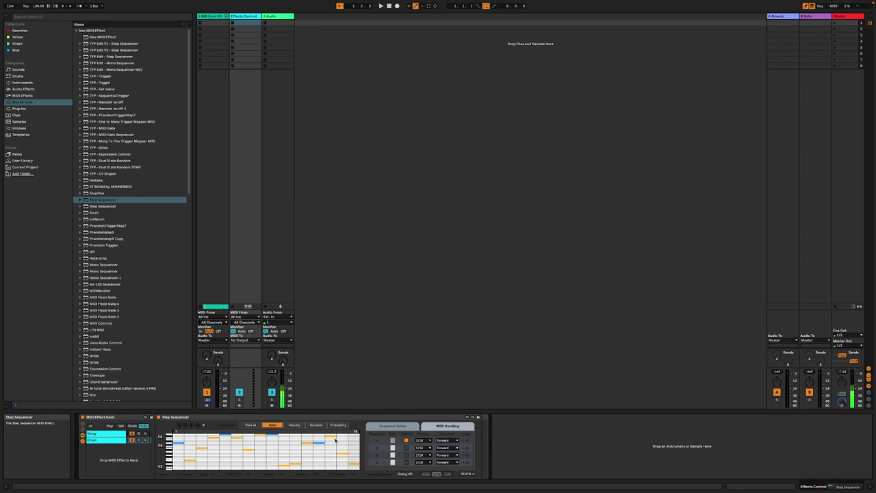
- Search the Max for Live devices for "tfp ex" and add TFP - Expression Control after the Step Sequencer in the second chain
{"action": "left_click", "coordinate": [29, 96]}
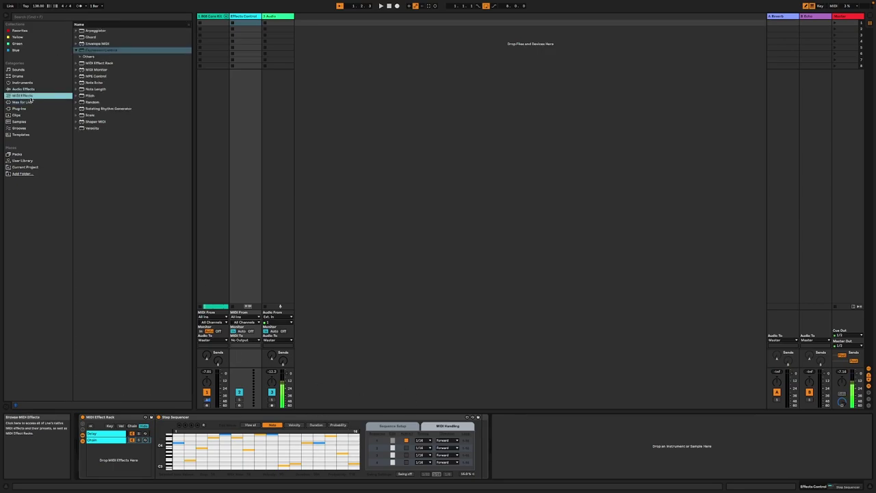
{"action": "left_click", "coordinate": [32, 161]}
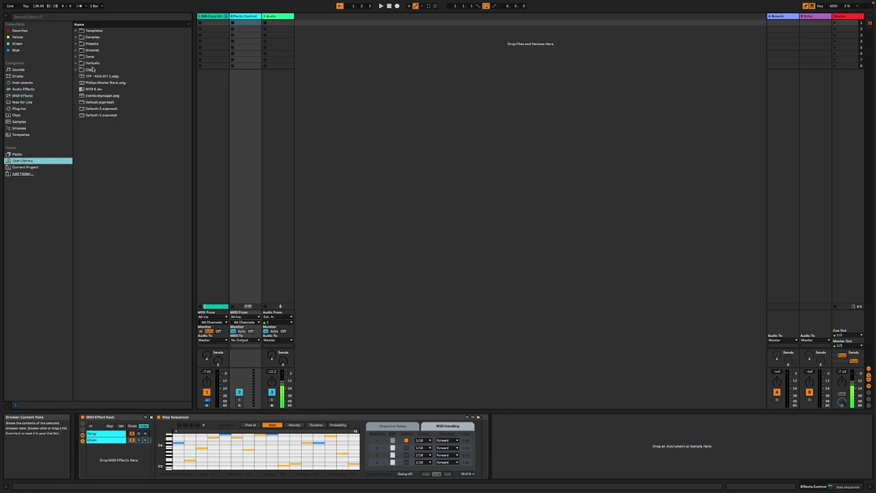
{"action": "left_click", "coordinate": [54, 17]}
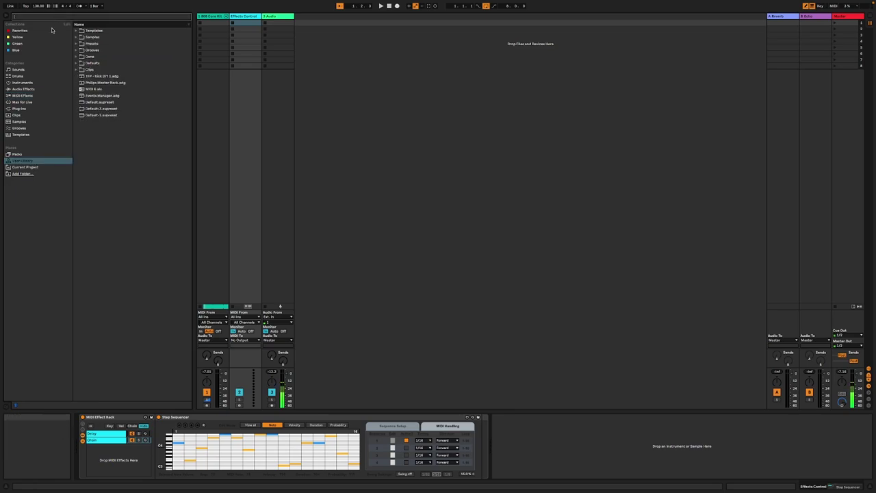
{"action": "left_click", "coordinate": [22, 102]}
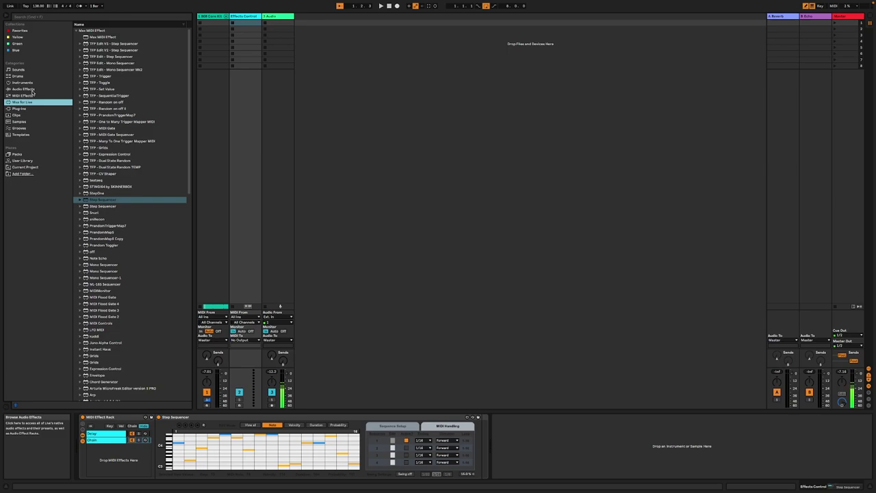
{"action": "left_click", "coordinate": [44, 19]}
{"action": "type", "text": "t"}
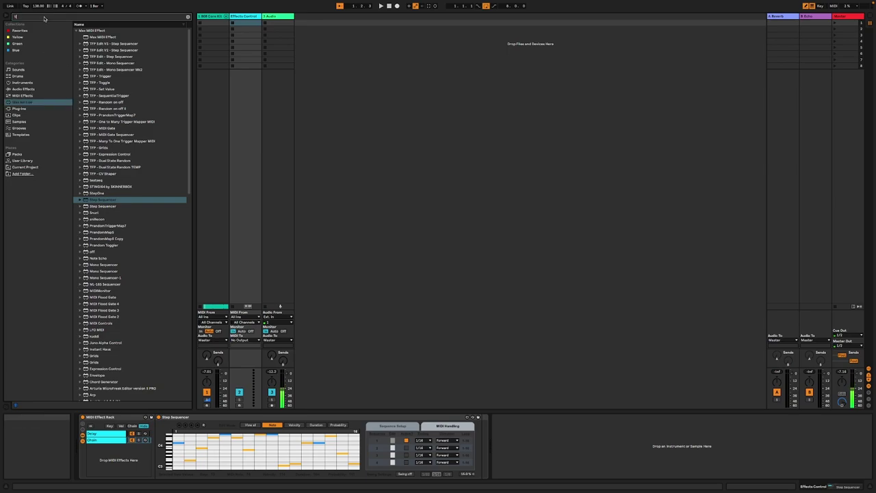
{"action": "type", "text": "fp ex"}
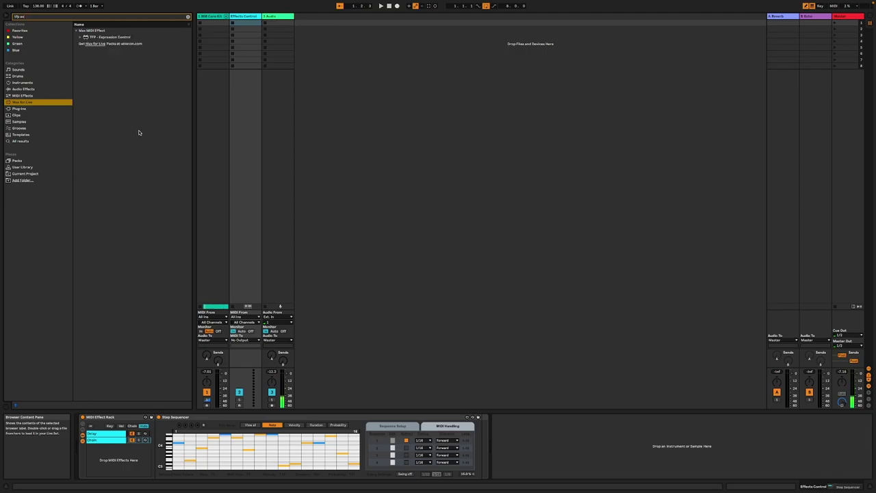
{"action": "left_click", "coordinate": [91, 38]}
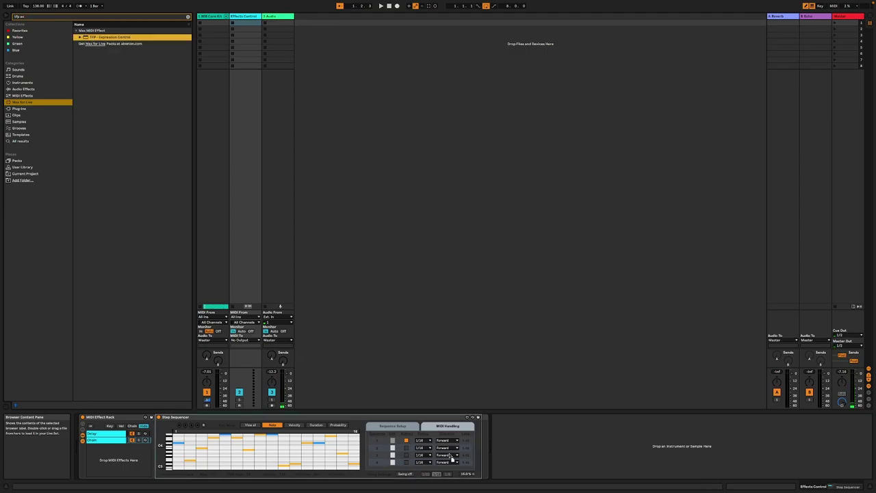
{"action": "left_click_drag", "start_coordinate": [483, 435], "coordinate": [483, 436]}
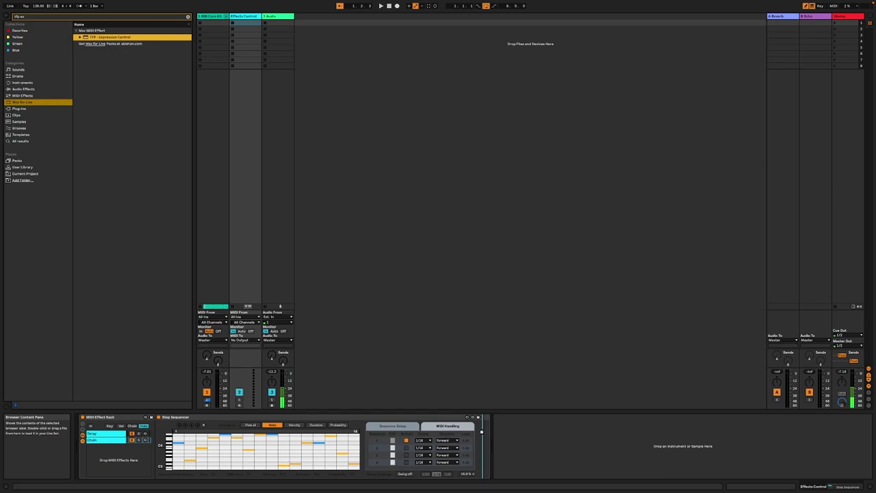
- Map the new Expression Control's first row to Redux's sample rate on the 808 Core Kit track and set its MIDI input to Keytrack
{"action": "left_click", "coordinate": [577, 433]}
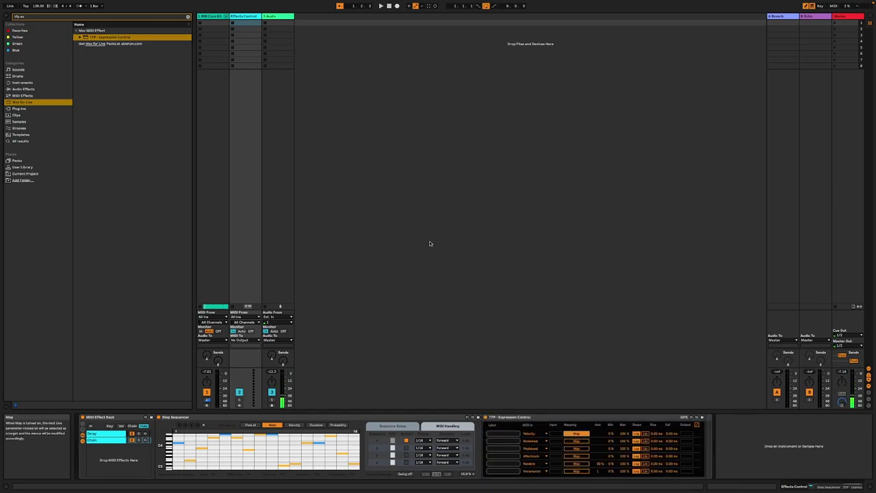
{"action": "left_click", "coordinate": [214, 17]}
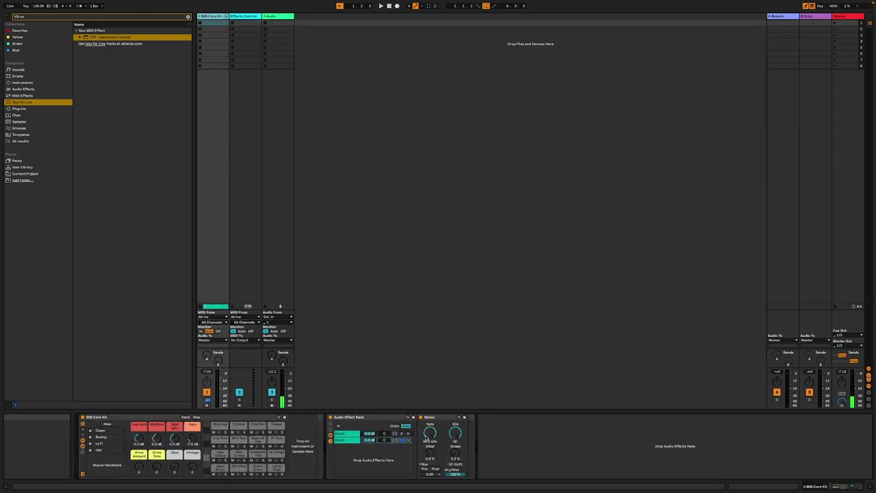
{"action": "left_click", "coordinate": [430, 435]}
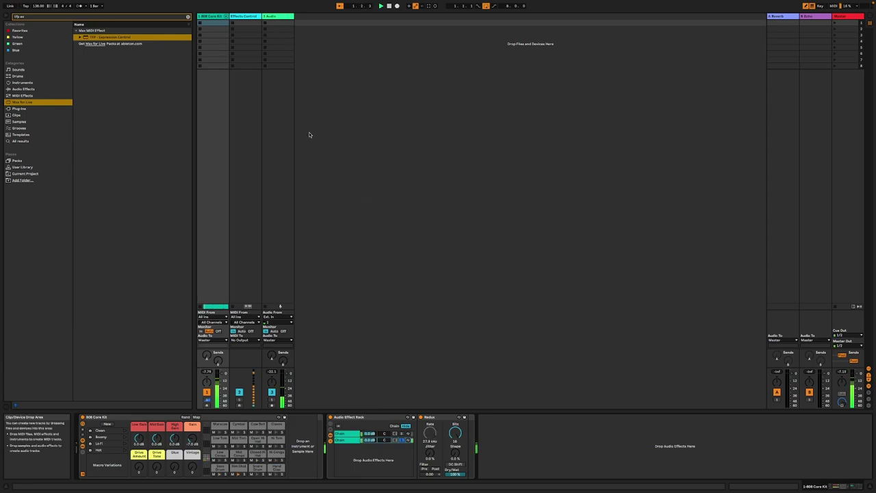
{"action": "left_click", "coordinate": [267, 16]}
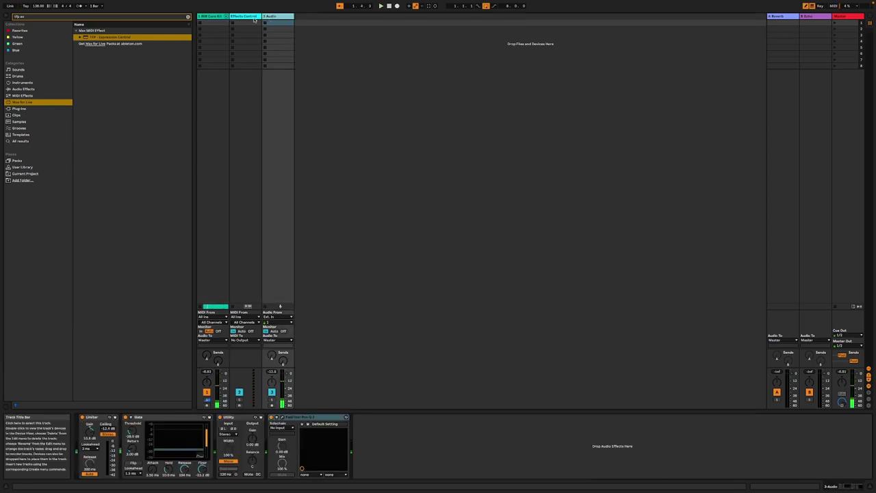
{"action": "left_click", "coordinate": [255, 19]}
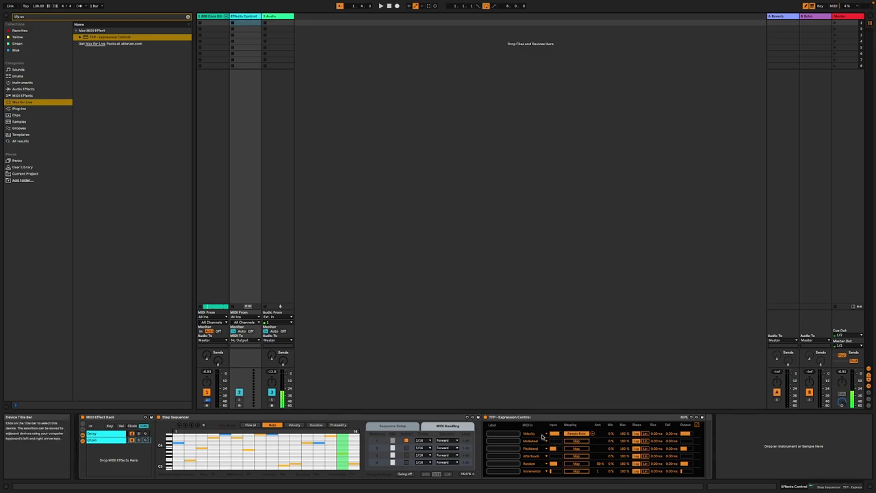
{"action": "left_click", "coordinate": [546, 434]}
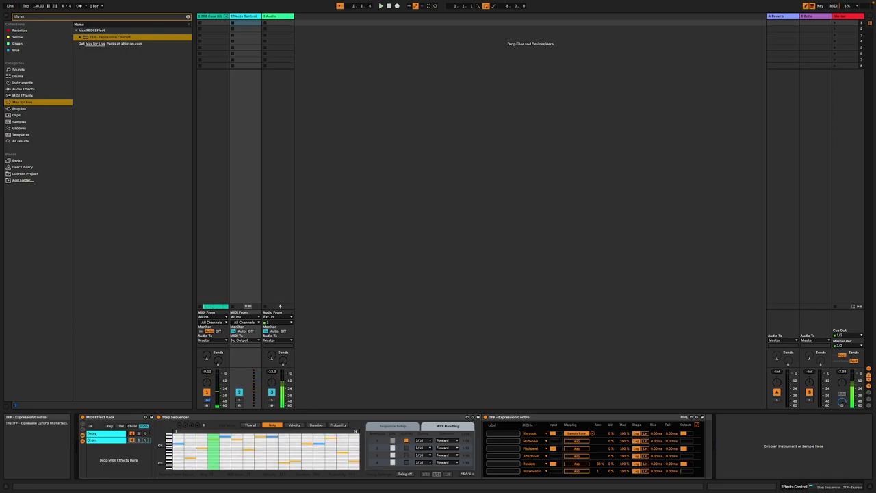
- Randomize the second Step Sequencer's notes over several octaves and set its first sequence's timing to 1/8
{"action": "left_click", "coordinate": [204, 425]}
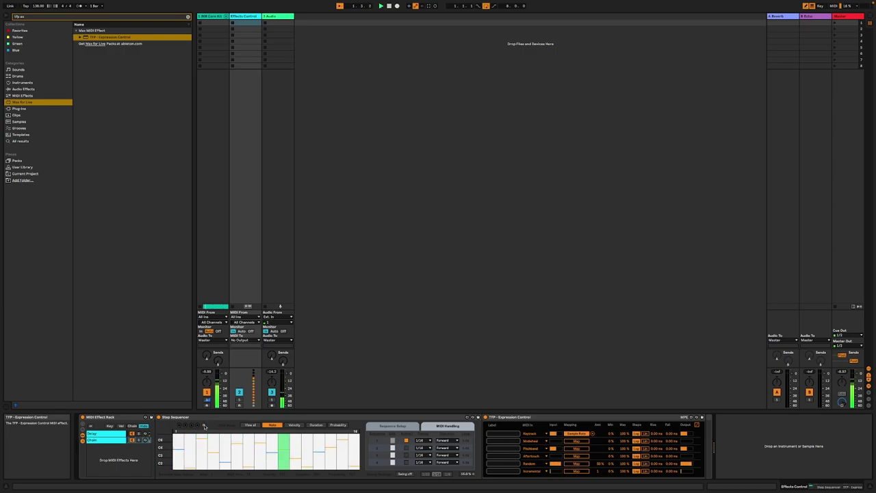
{"action": "left_click", "coordinate": [421, 440]}
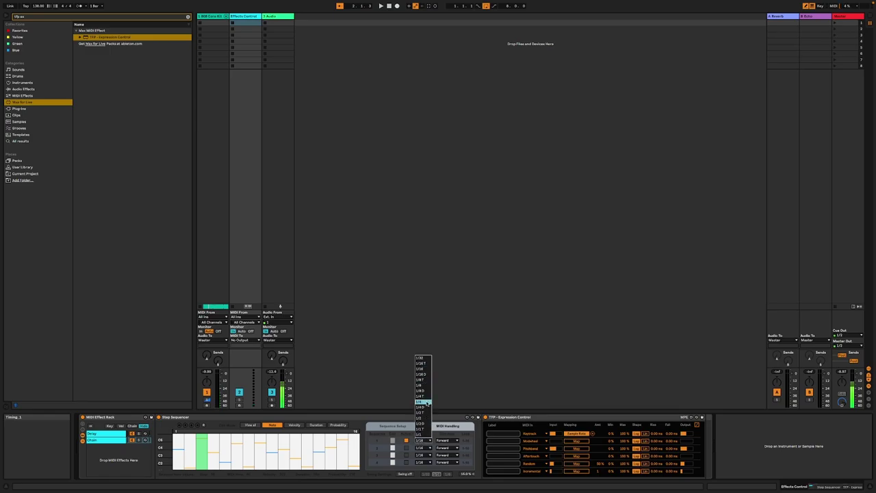
{"action": "left_click", "coordinate": [425, 386]}
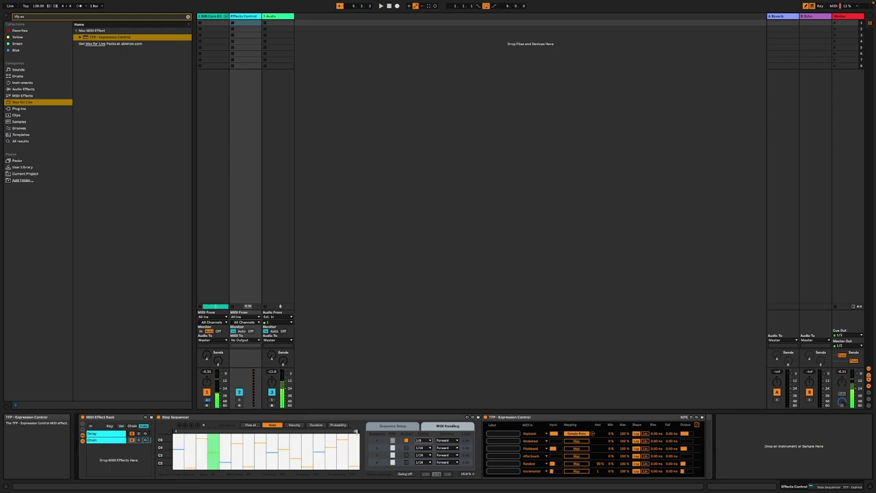
- Try looping only the first five steps of the second Step Sequencer's pattern and restore the full 16-step length
{"action": "left_click_drag", "start_coordinate": [356, 431], "coordinate": [233, 431]}
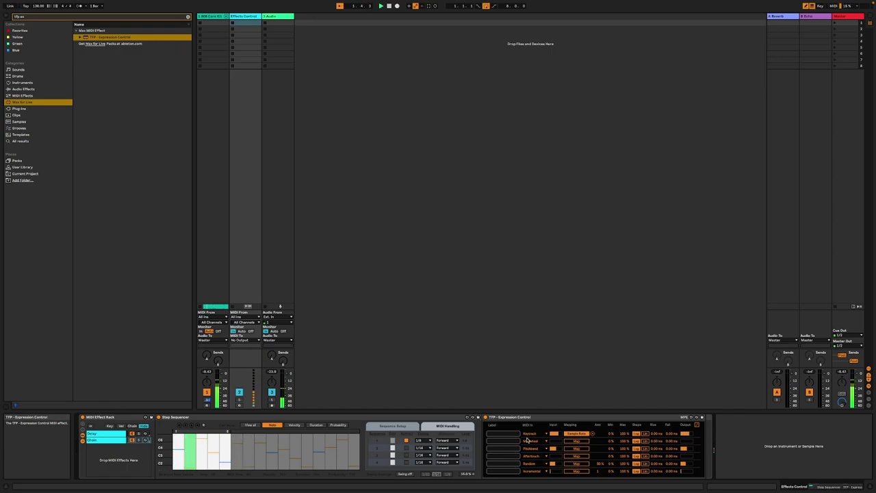
{"action": "left_click_drag", "start_coordinate": [228, 431], "coordinate": [372, 435]}
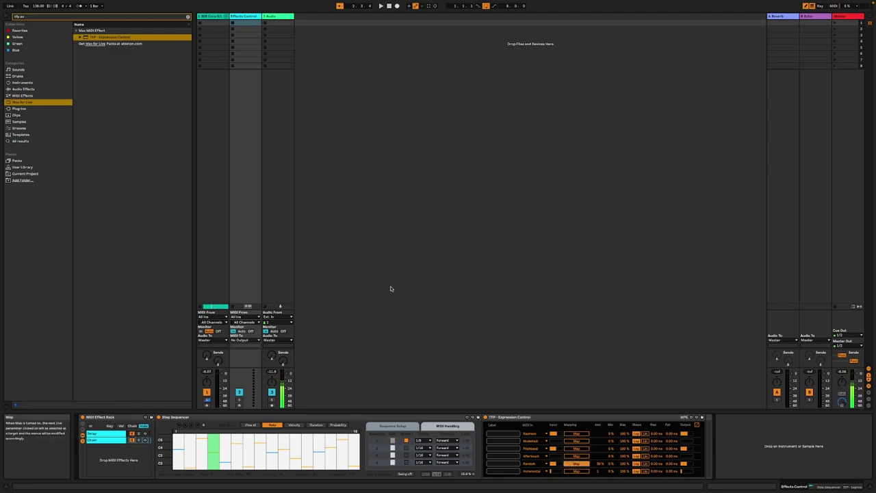
- Try driving Redux's sample rate from the Expression Control's Random row and play the beat to hear the modulation
{"action": "left_click", "coordinate": [210, 16]}
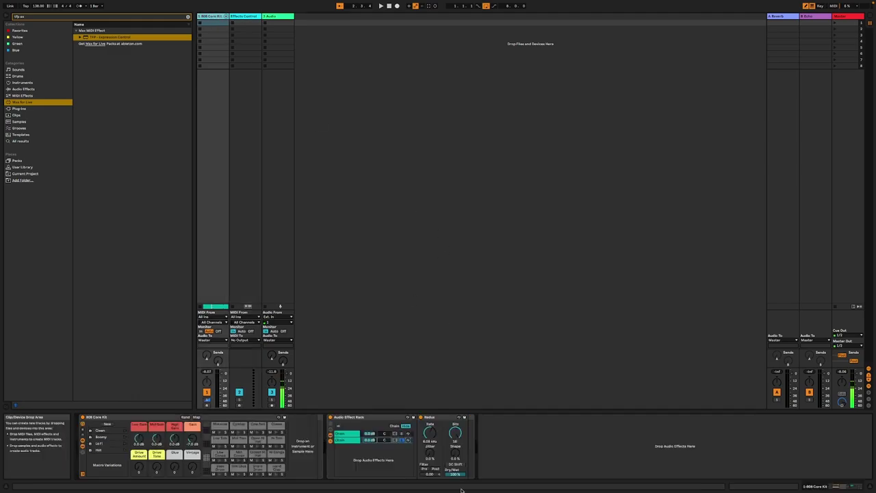
{"action": "key", "text": "space"}
{"action": "left_click", "coordinate": [271, 231]}
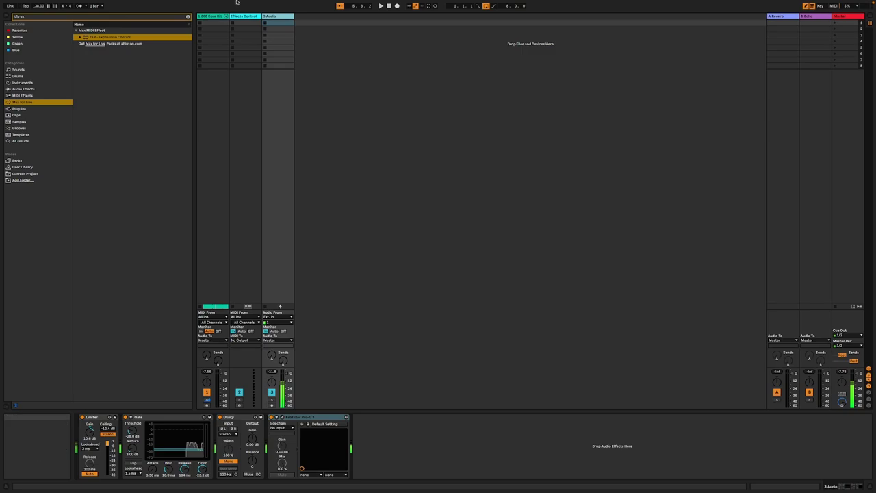
{"action": "key", "text": "Left"}
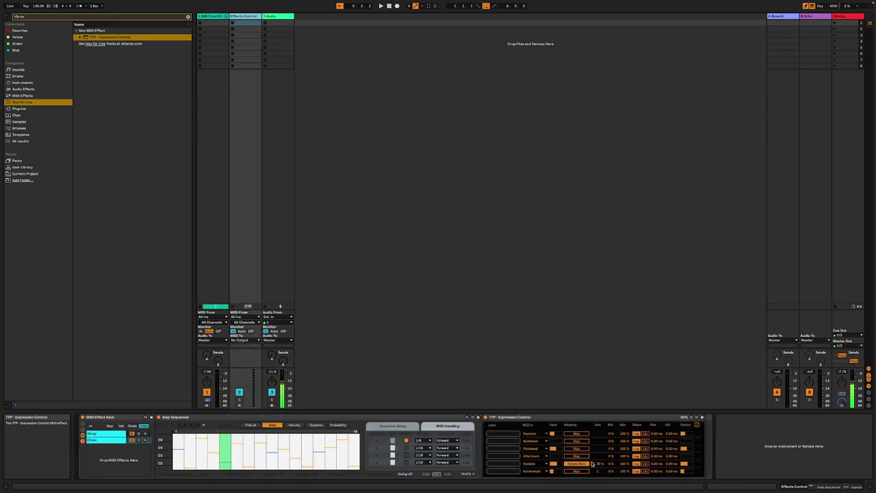
- Map the Expression Control's Keytrack row to Redux's sample rate on the 808 Core Kit track
{"action": "left_click", "coordinate": [577, 433]}
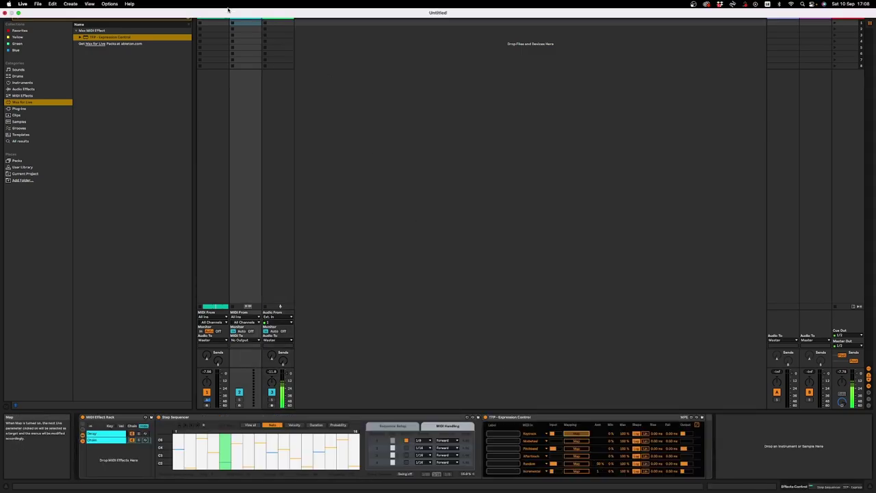
{"action": "left_click", "coordinate": [227, 16]}
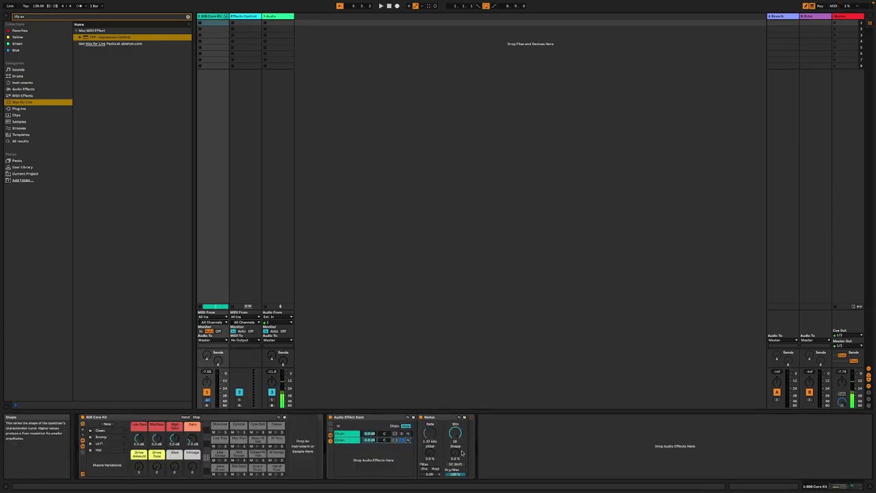
{"action": "left_click", "coordinate": [244, 16]}
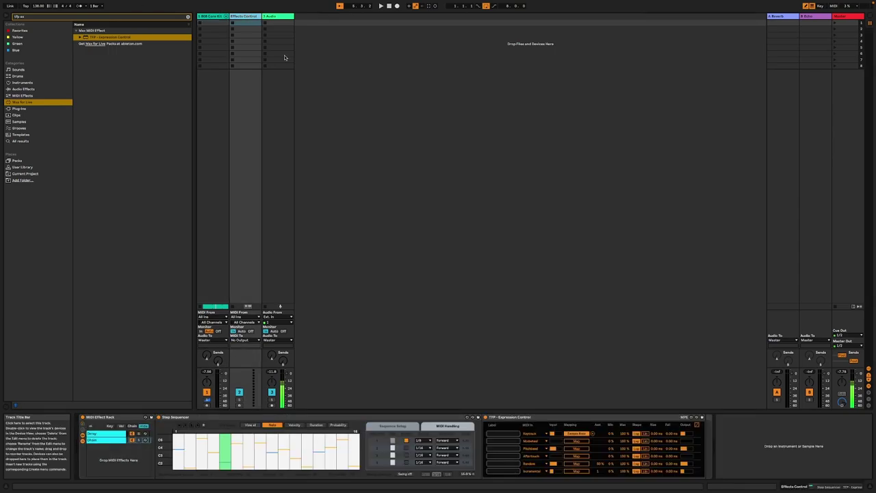
- Set the Expression Control's second row to Velocity input and randomize the second Step Sequencer's step velocities
{"action": "left_click", "coordinate": [547, 441]}
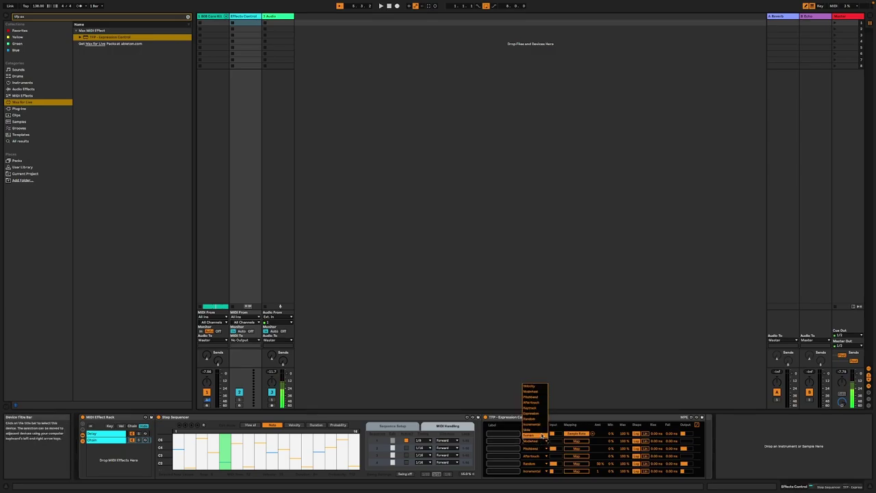
{"action": "left_click", "coordinate": [537, 388]}
{"action": "left_click", "coordinate": [293, 425]}
{"action": "left_click", "coordinate": [201, 426]}
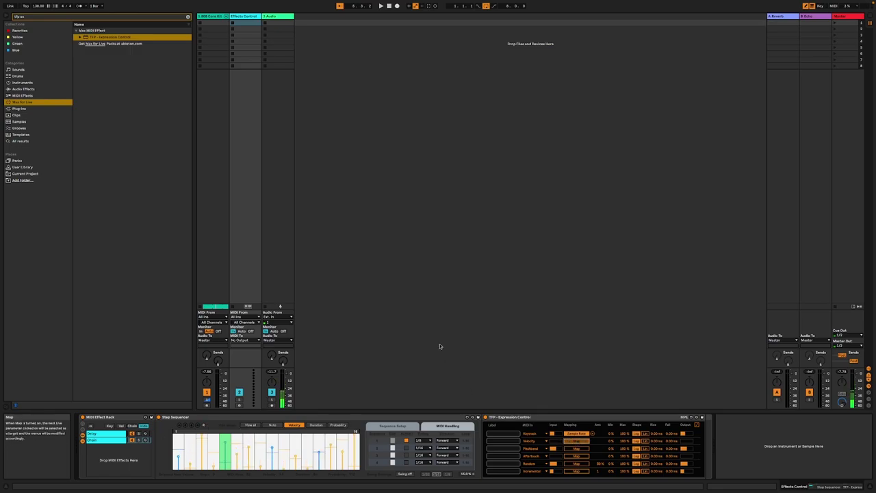
- Map the Velocity row to Redux's bit depth, raise the row's minimum, and play the beat to hear the effect
{"action": "left_click", "coordinate": [211, 17]}
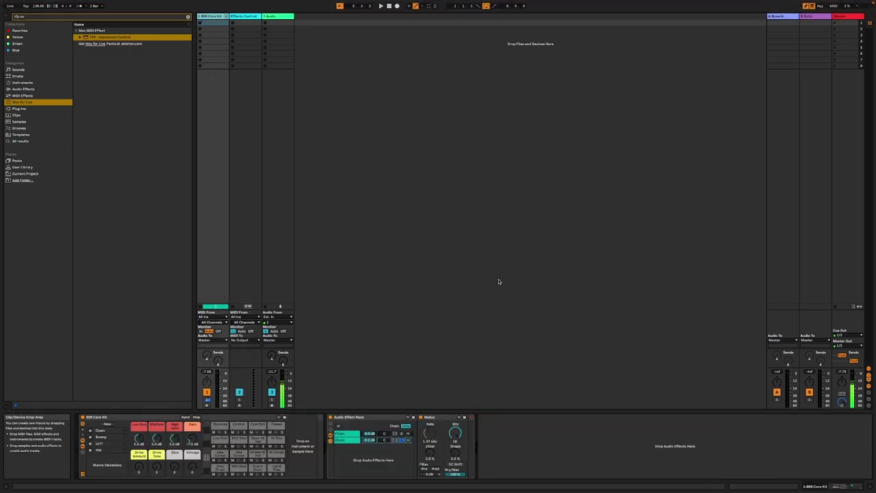
{"action": "key", "text": "space"}
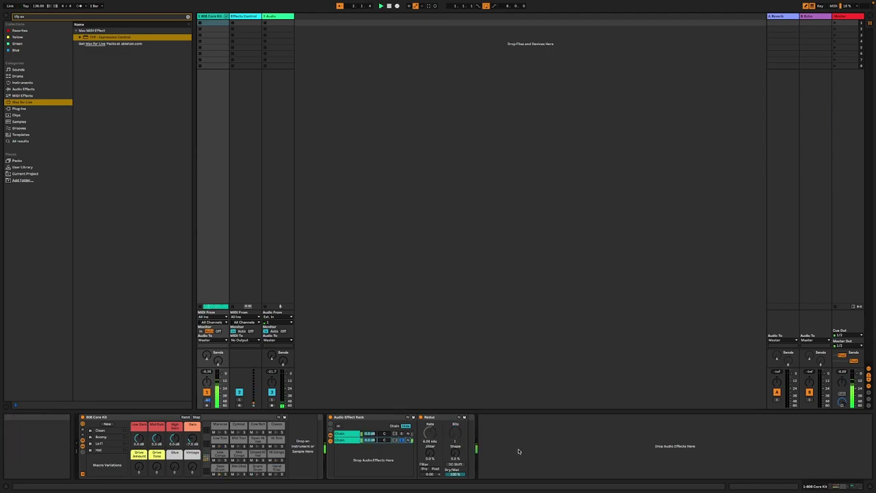
{"action": "left_click", "coordinate": [247, 17]}
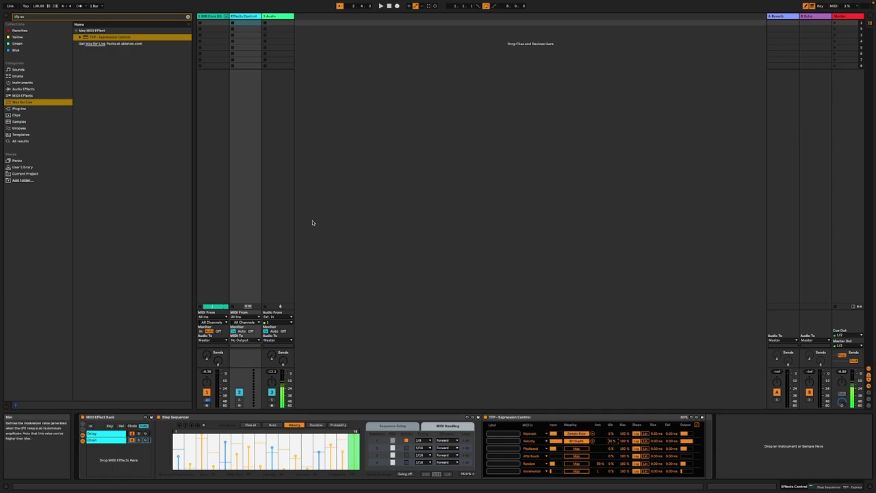
{"action": "left_click", "coordinate": [213, 16]}
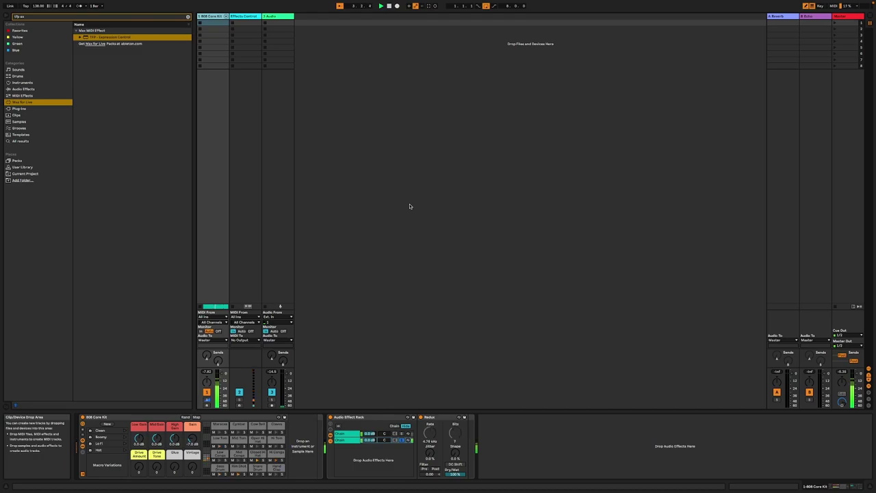
{"action": "left_click", "coordinate": [271, 24]}
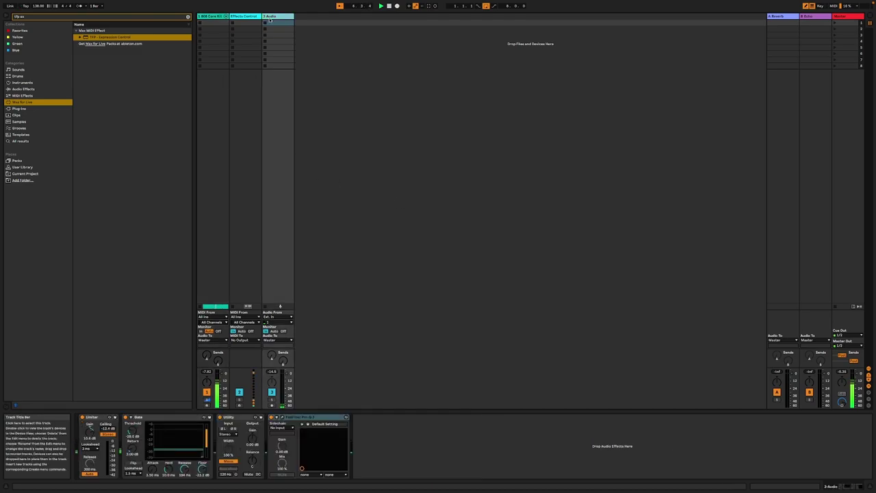
{"action": "left_click", "coordinate": [236, 17]}
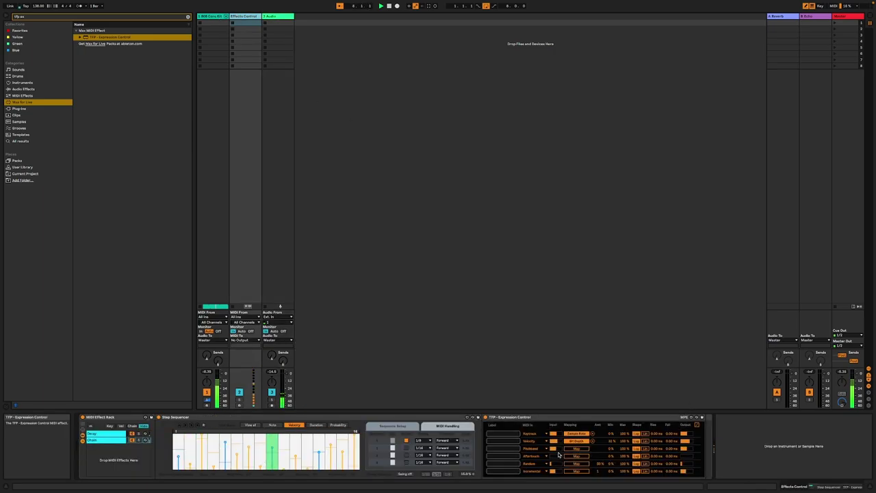
- Set the Expression Control's third row to Keytrack, map it to Redux's Dry/Wet, and play the result
{"action": "left_click", "coordinate": [534, 449]}
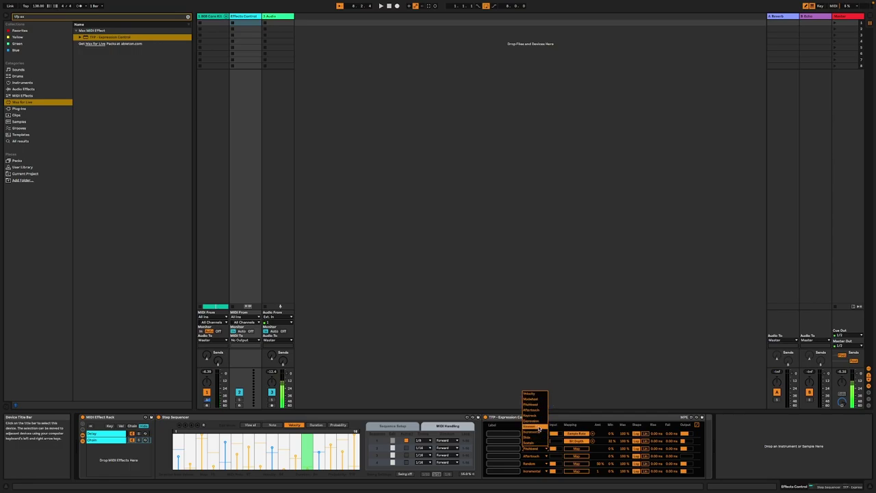
{"action": "left_click", "coordinate": [533, 415]}
{"action": "left_click", "coordinate": [576, 449]}
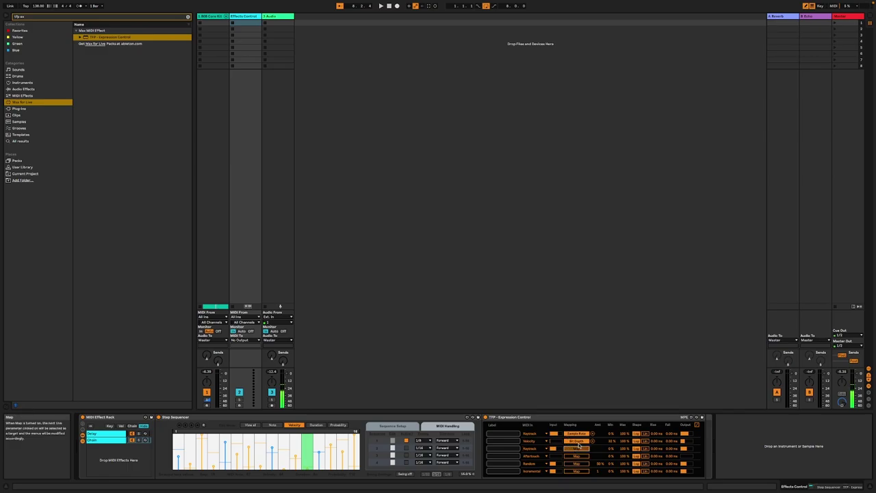
{"action": "left_click", "coordinate": [210, 30]}
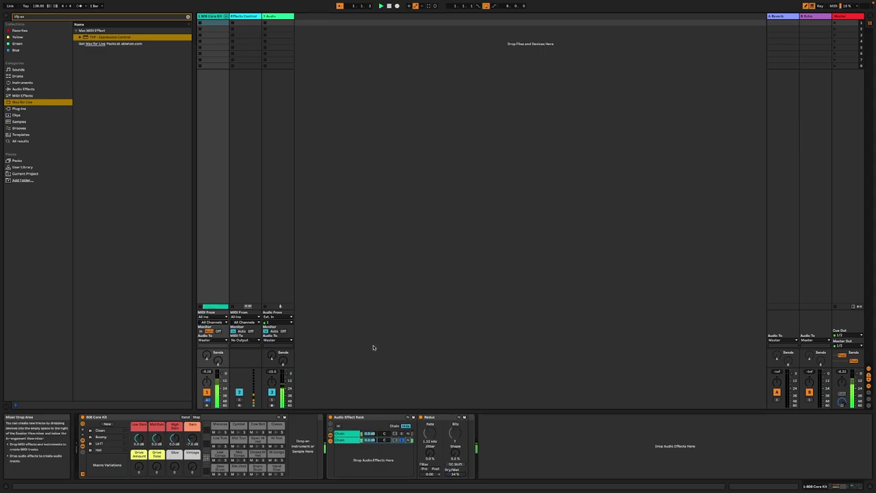
{"action": "left_click", "coordinate": [277, 17]}
{"action": "left_click", "coordinate": [250, 18]}
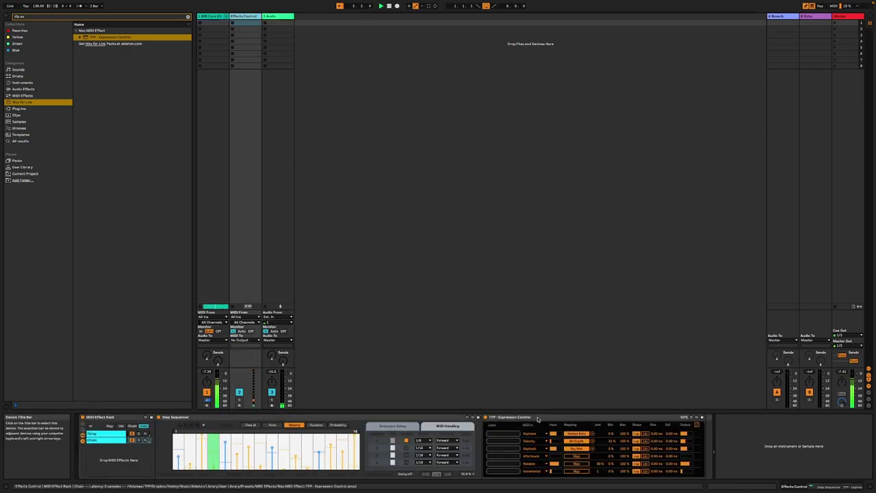
- Spread the second Step Sequencer's notes over the range C-1 to C7 and listen to the modulated Redux
{"action": "left_click", "coordinate": [271, 426]}
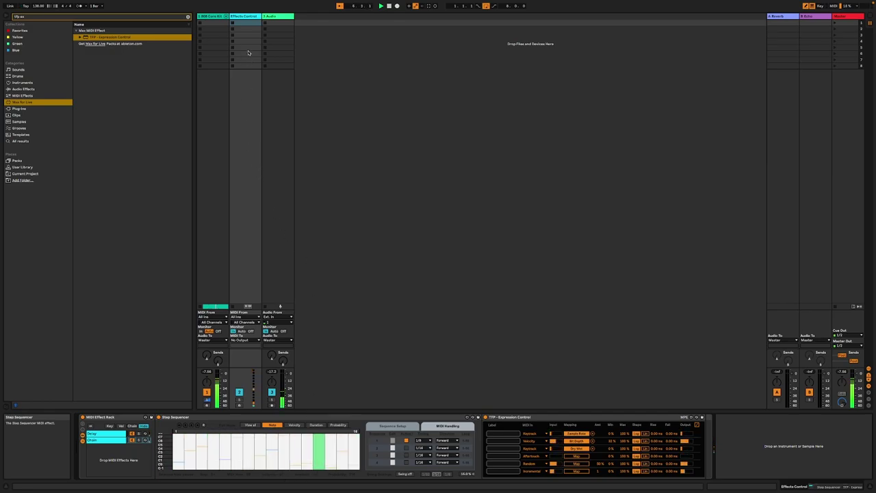
{"action": "left_click", "coordinate": [214, 20]}
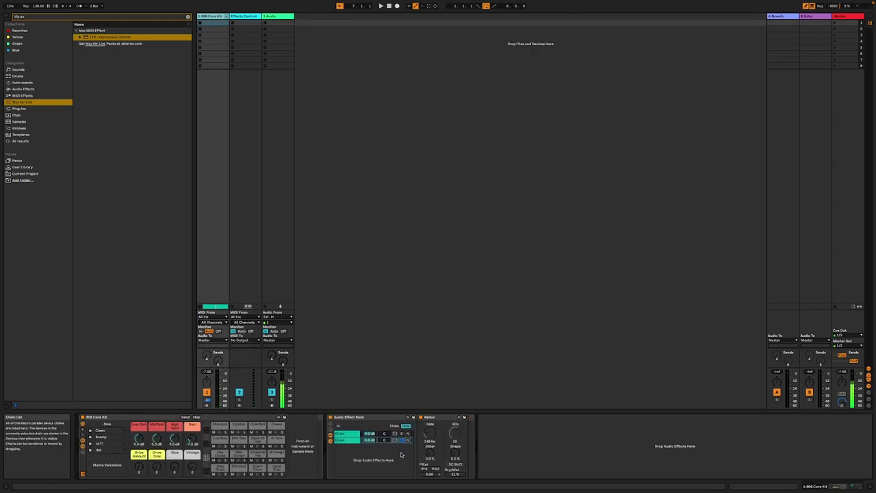
- Add Spectral Resonator from the Reverb & Resonance audio effects as a third chain in the 808 Core Kit's Audio Effect Rack and play it
{"action": "left_click", "coordinate": [41, 89]}
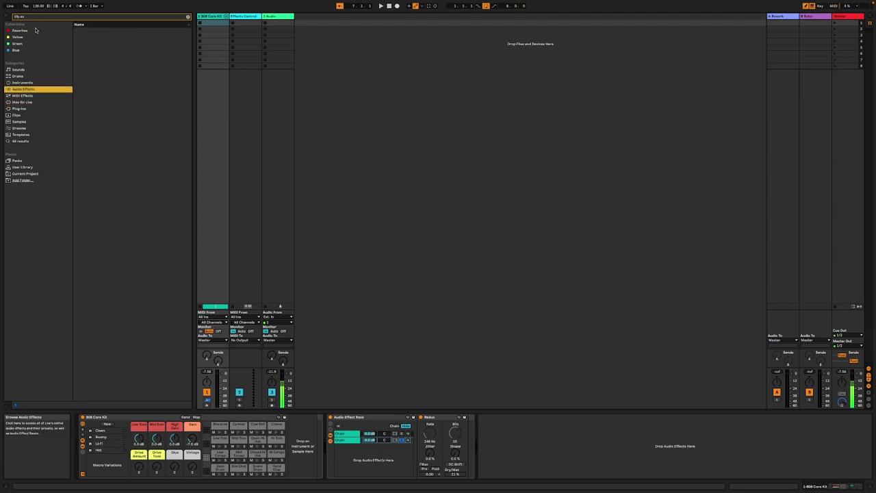
{"action": "double_click", "coordinate": [42, 17]}
{"action": "type", "text": "tfp"}
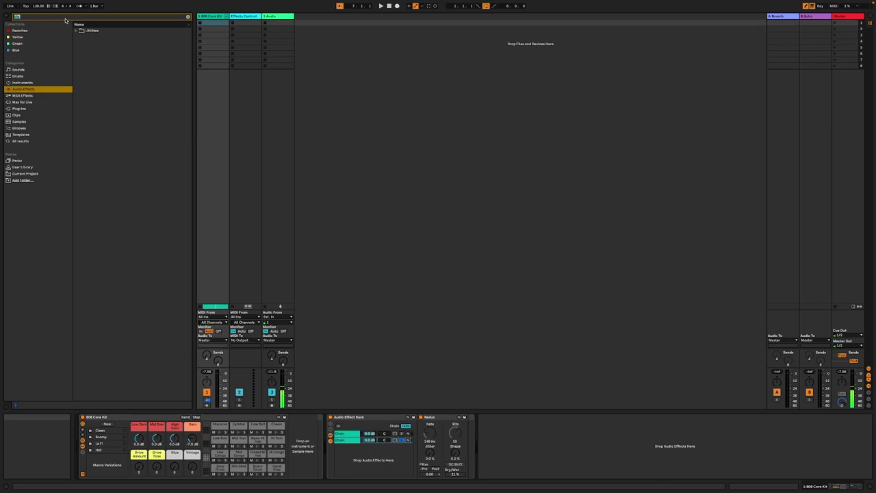
{"action": "key", "text": "BackSpace"}
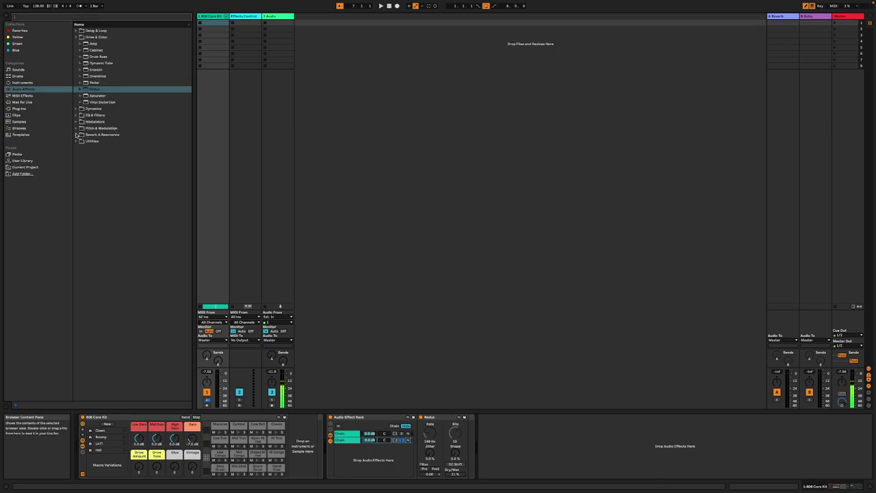
{"action": "left_click", "coordinate": [76, 135]}
{"action": "left_click", "coordinate": [86, 103]}
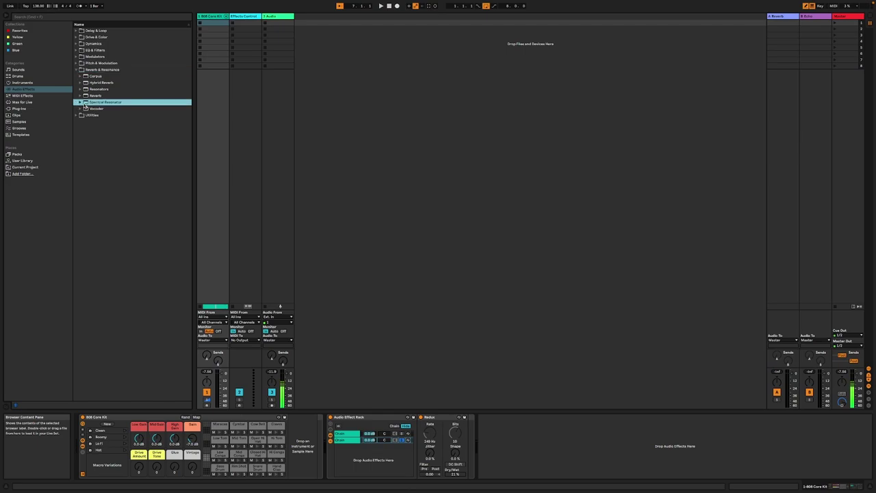
{"action": "left_click_drag", "start_coordinate": [87, 108], "coordinate": [364, 449]}
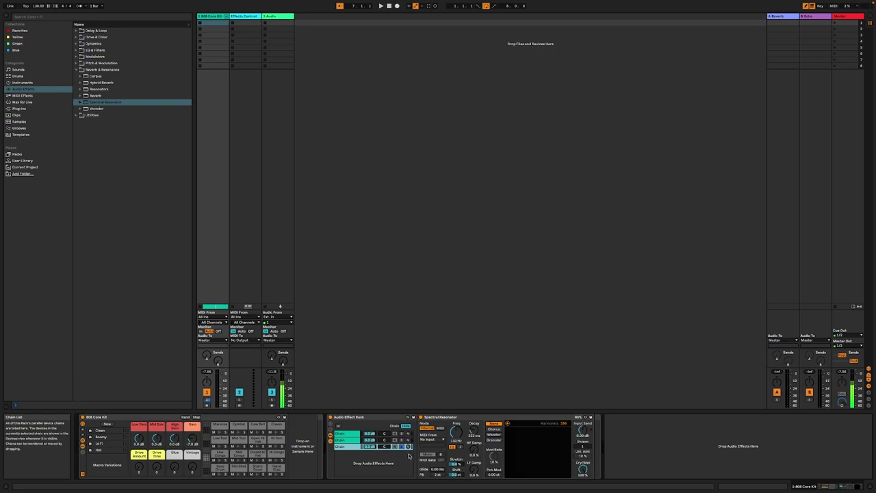
{"action": "key", "text": "space"}
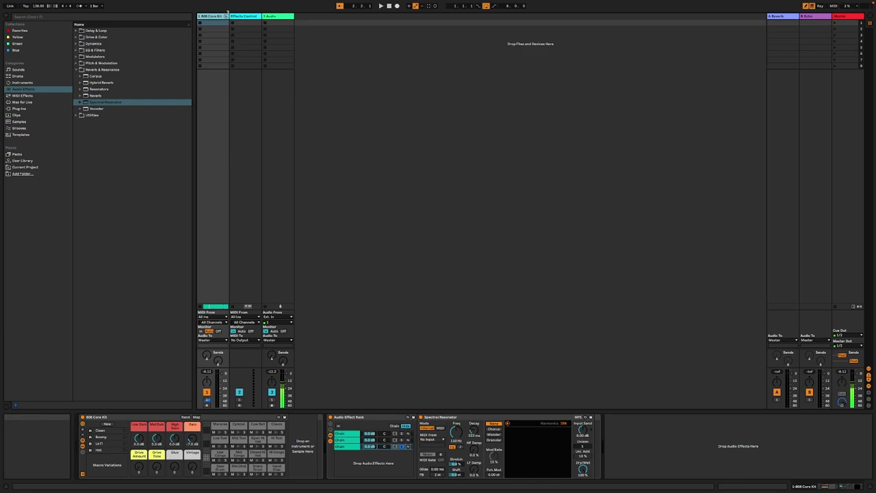
- Return to the Effects Control track's MIDI Effect Rack and browse the Max for Live devices for another sequencer
{"action": "left_click", "coordinate": [255, 19]}
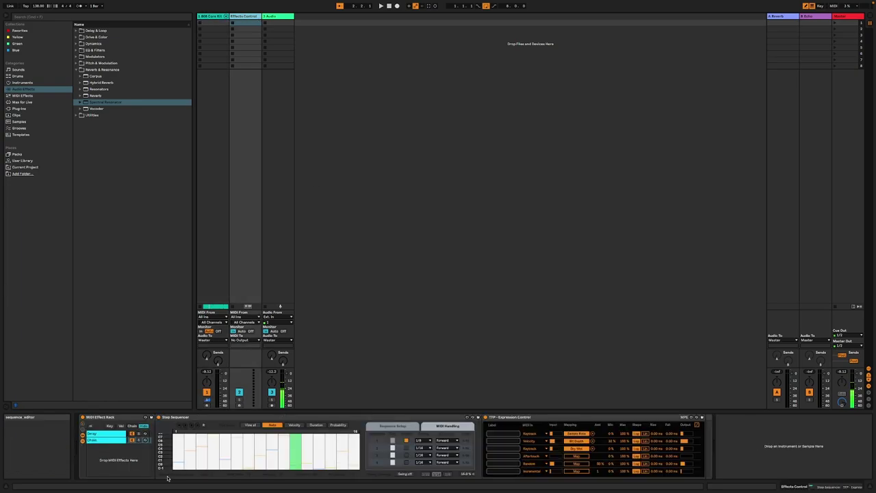
{"action": "left_click", "coordinate": [99, 449]}
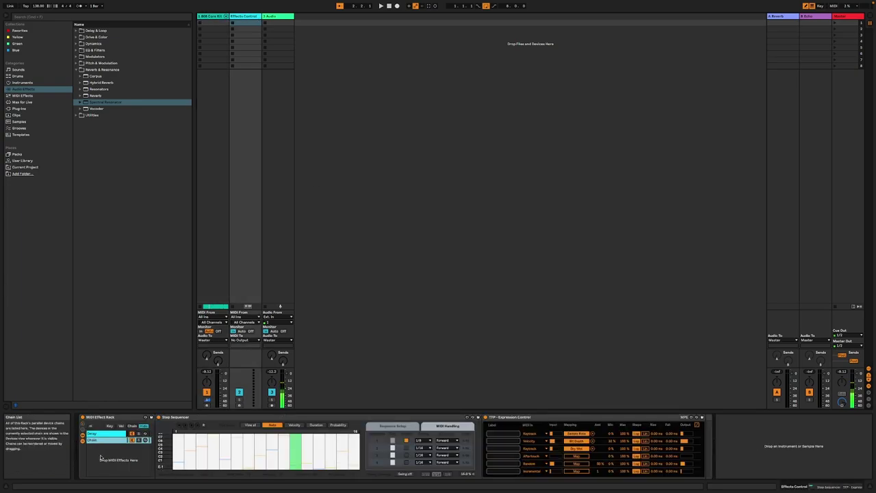
{"action": "left_click", "coordinate": [22, 101]}
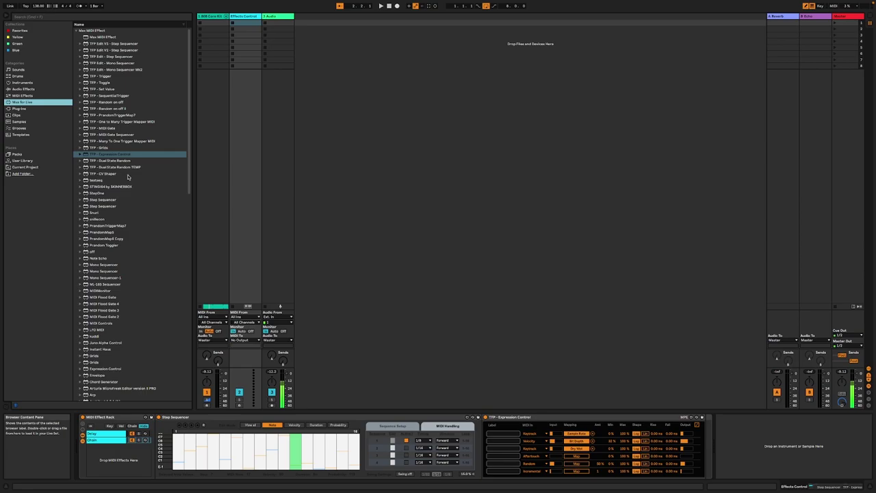
{"action": "left_click", "coordinate": [21, 108]}
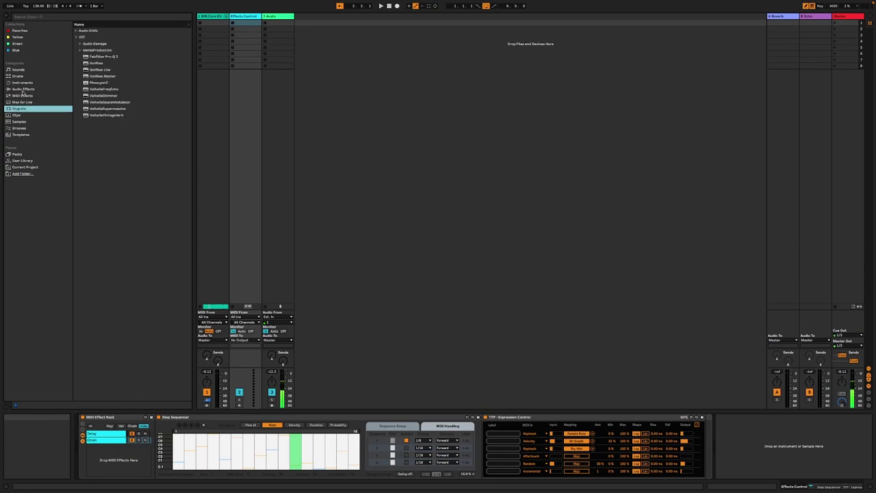
{"action": "left_click", "coordinate": [57, 69]}
{"action": "left_click", "coordinate": [26, 102]}
{"action": "left_click", "coordinate": [36, 18]}
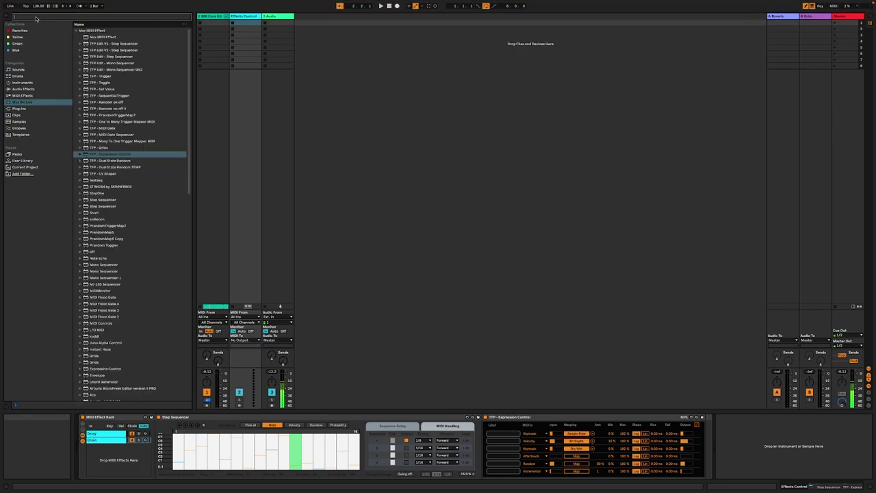
{"action": "type", "text": "drw"}
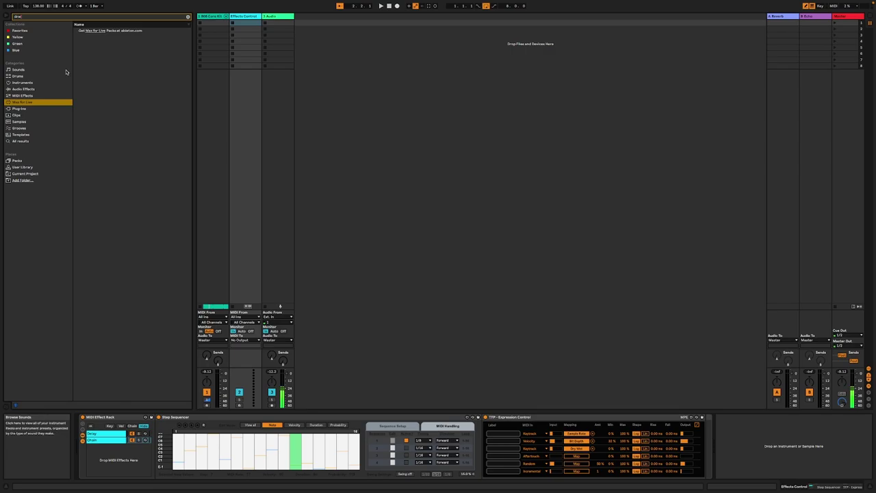
{"action": "key", "text": "BackSpace"}
{"action": "key", "text": "BackSpace"}
{"action": "key", "text": "BackSpace"}
- Search the Max for Live devices for "seq" and add Mono Sequencer to the Effects Control track
{"action": "type", "text": "seq"}
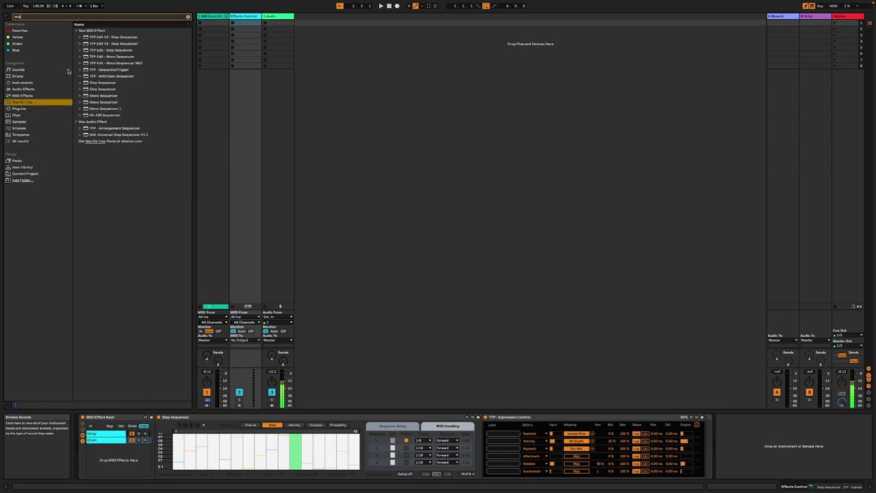
{"action": "double_click", "coordinate": [122, 96]}
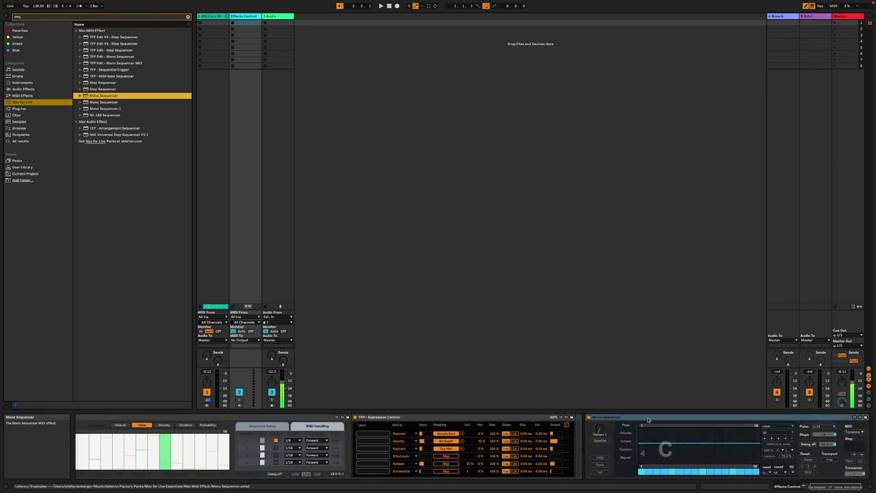
{"action": "left_click", "coordinate": [649, 420]}
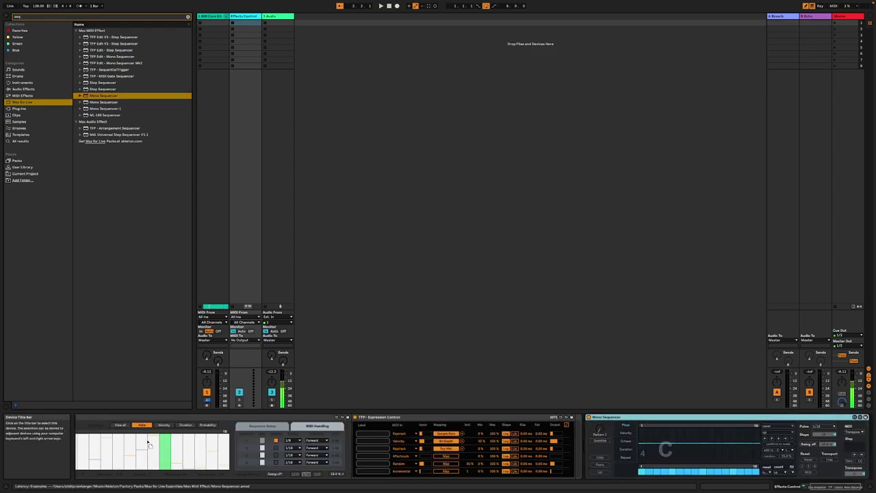
- Place Mono Sequencer in a third chain of the Effects Control track's MIDI Effect Rack and compare it with the second chain
{"action": "key", "text": "ctrl+g"}
{"action": "left_click", "coordinate": [110, 447]}
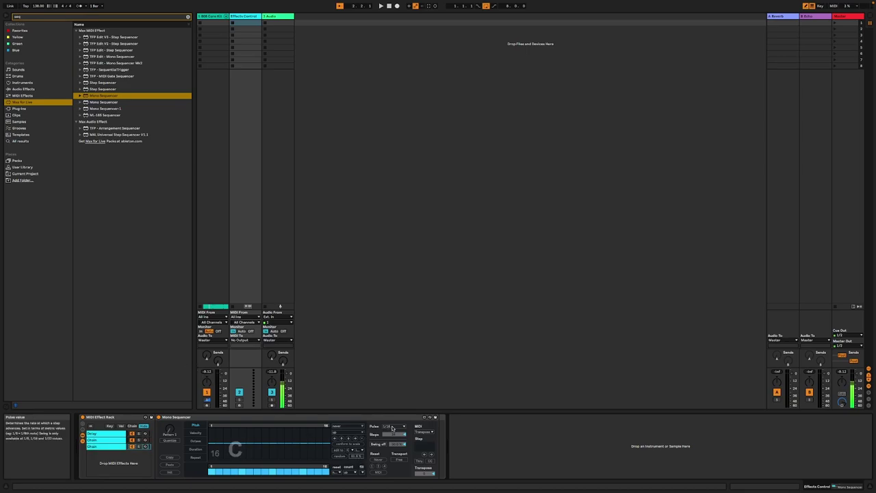
{"action": "left_click_drag", "start_coordinate": [106, 440], "coordinate": [241, 435]}
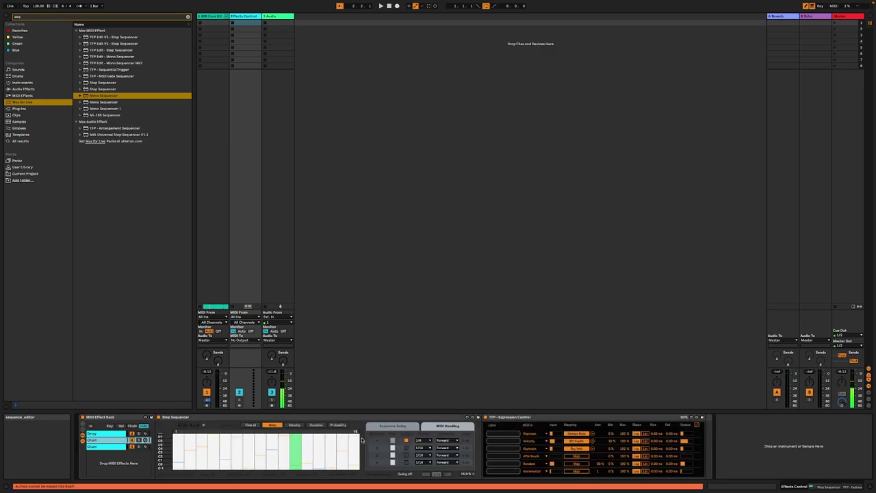
{"action": "left_click", "coordinate": [97, 446]}
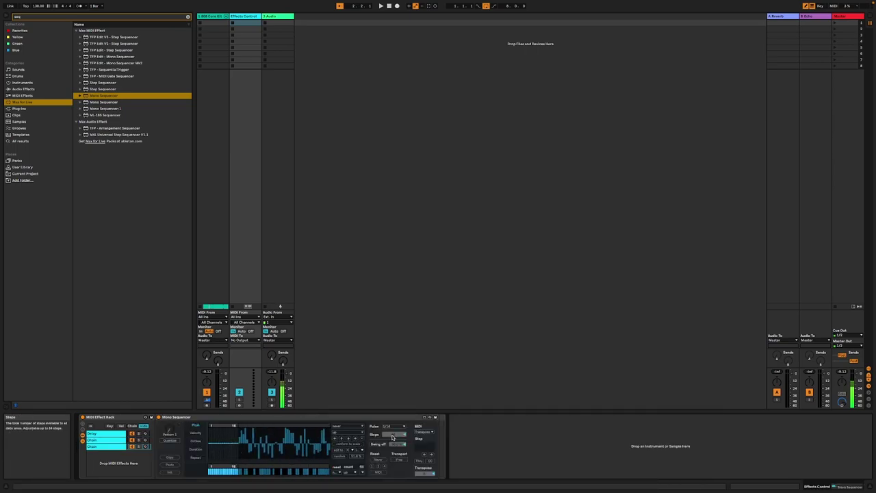
- Keep Mono Sequencer at 16 steps, show its Octave lane and set the pulse to 1/8
{"action": "left_click_drag", "start_coordinate": [392, 435], "coordinate": [392, 449]}
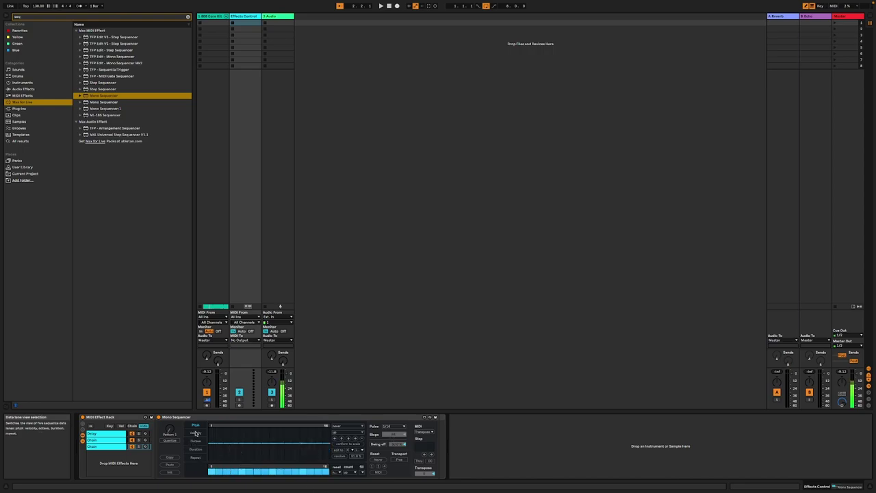
{"action": "left_click", "coordinate": [197, 441]}
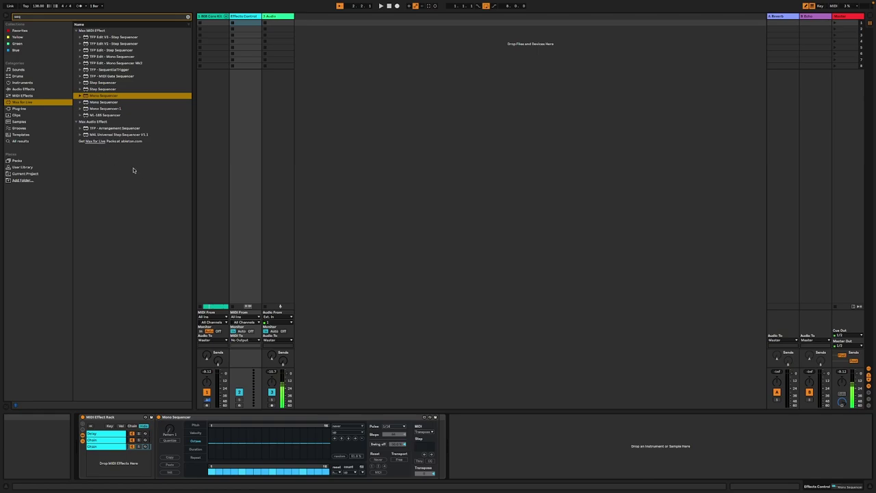
{"action": "left_click", "coordinate": [391, 427]}
{"action": "left_click", "coordinate": [392, 345]}
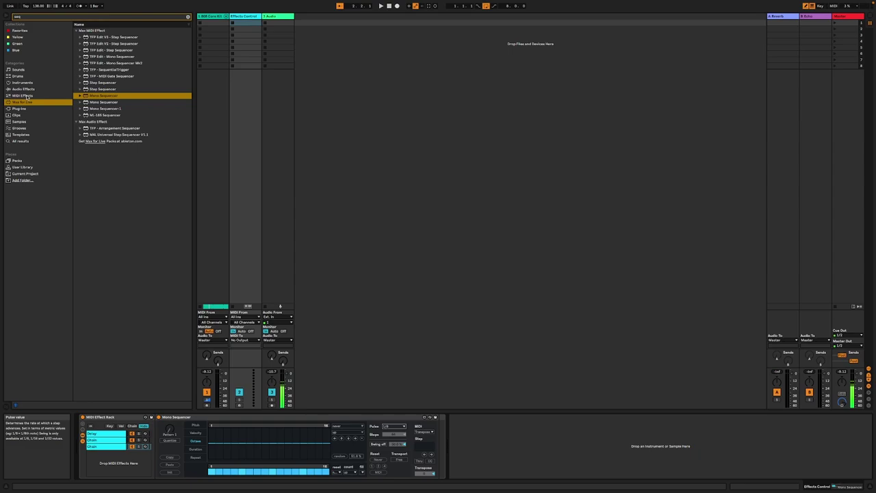
- Clear the browser search, find Expression Control among the MIDI Effects and add it after Mono Sequencer in the third chain
{"action": "left_click", "coordinate": [18, 167]}
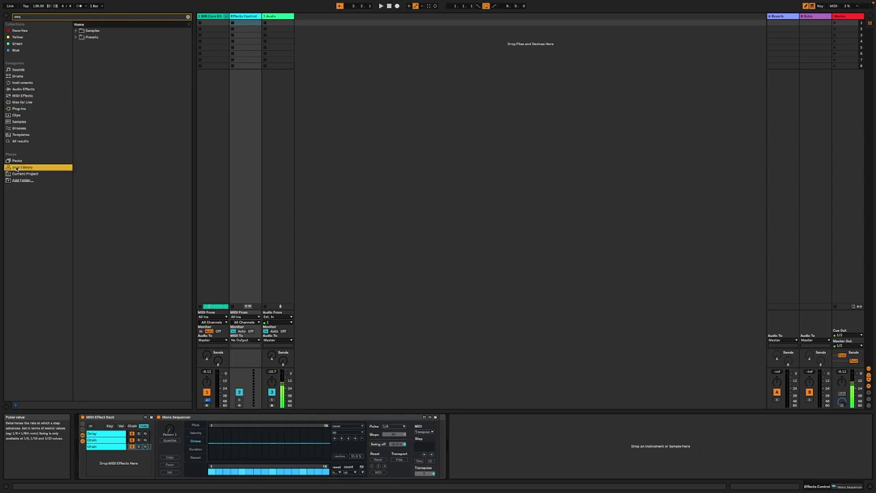
{"action": "left_click", "coordinate": [20, 102]}
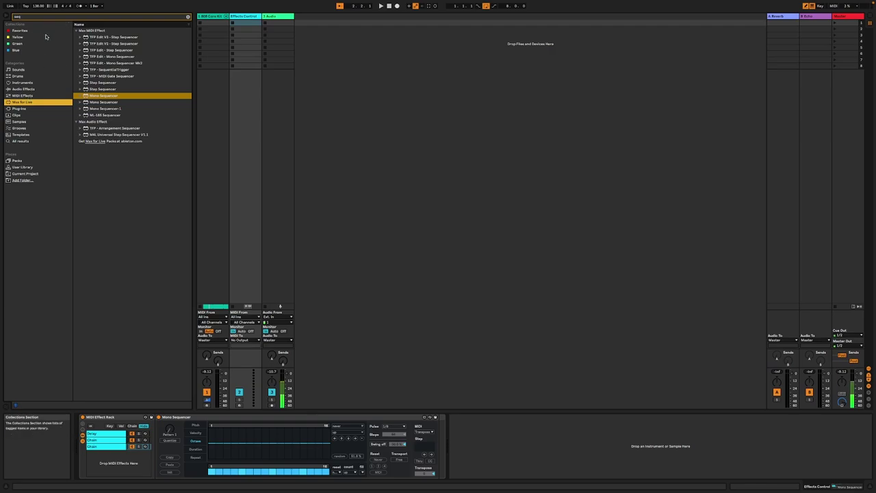
{"action": "left_click", "coordinate": [26, 96]}
{"action": "left_click", "coordinate": [34, 18]}
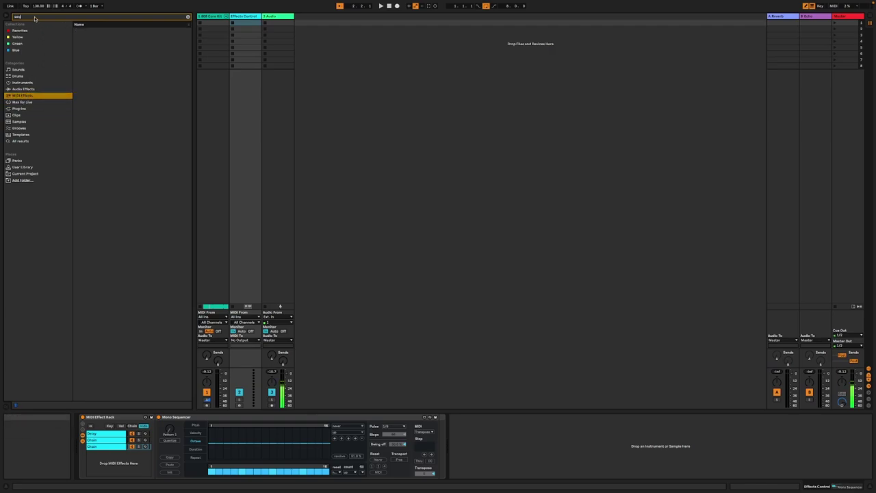
{"action": "key", "text": "BackSpace"}
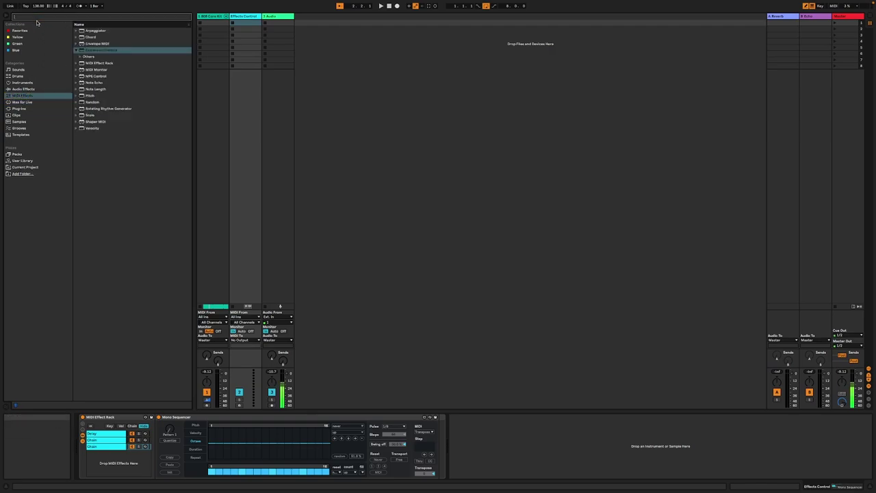
{"action": "left_click", "coordinate": [87, 65]}
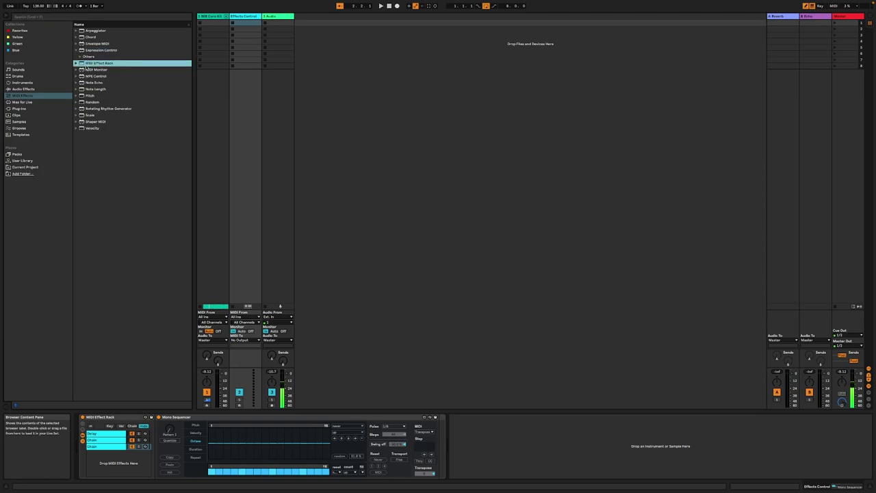
{"action": "left_click", "coordinate": [87, 52]}
{"action": "left_click_drag", "start_coordinate": [438, 433], "coordinate": [439, 433]}
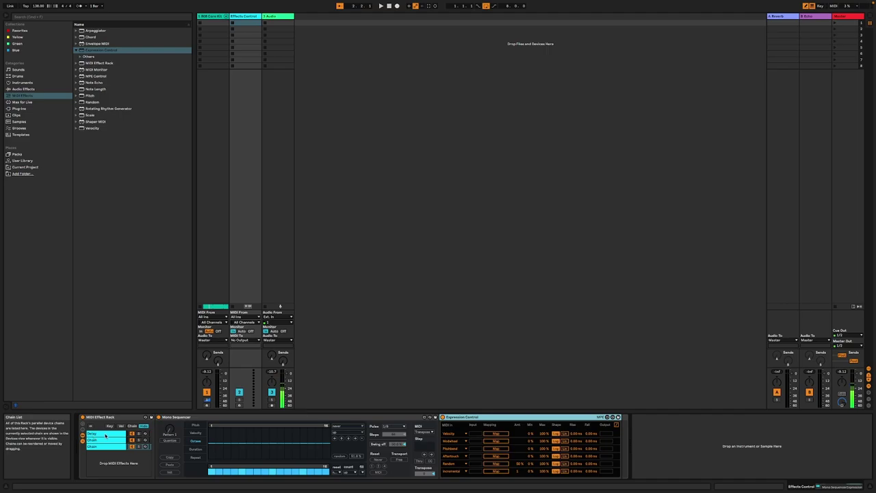
- Rename the MIDI Effect Rack's second chain to Bit Crush and its third chain to Resonator
{"action": "left_click", "coordinate": [105, 436]}
{"action": "right_click", "coordinate": [101, 442]}
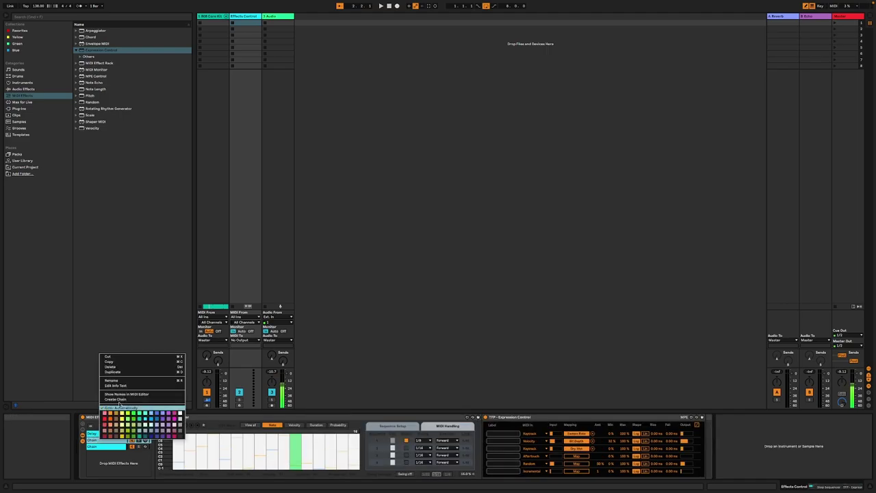
{"action": "left_click", "coordinate": [128, 380]}
{"action": "type", "text": "Bit Crush"}
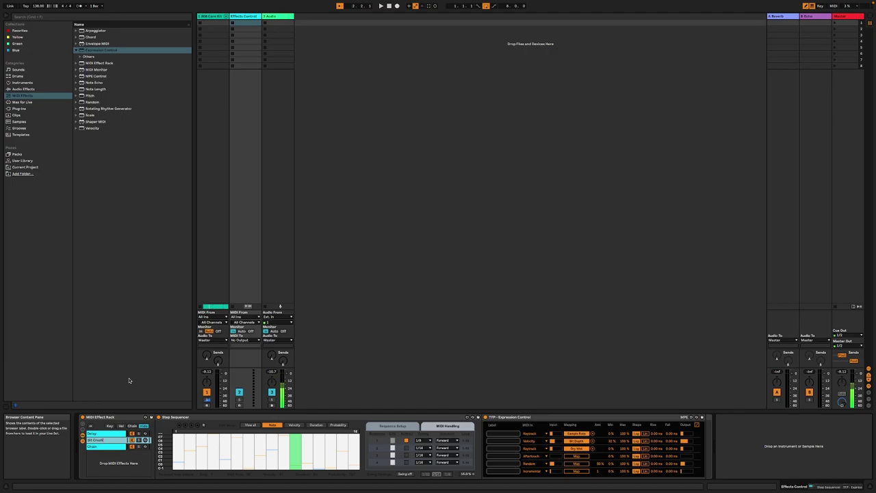
{"action": "right_click", "coordinate": [101, 442]}
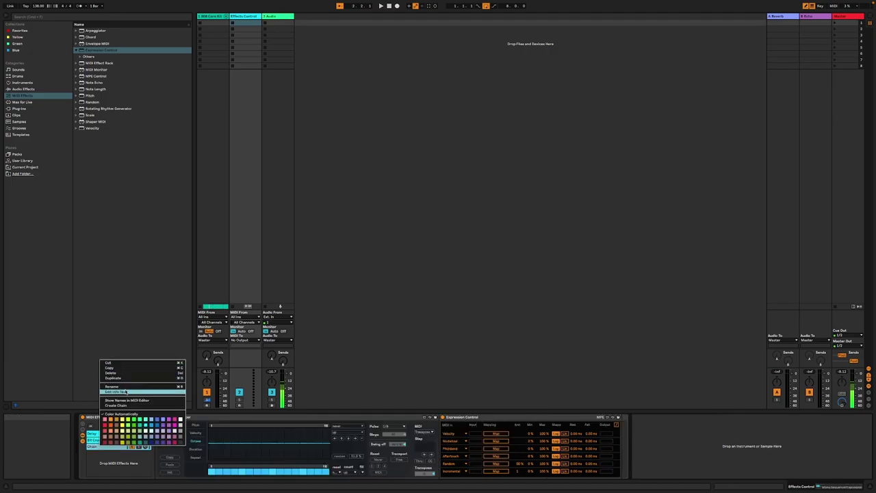
{"action": "left_click", "coordinate": [125, 386]}
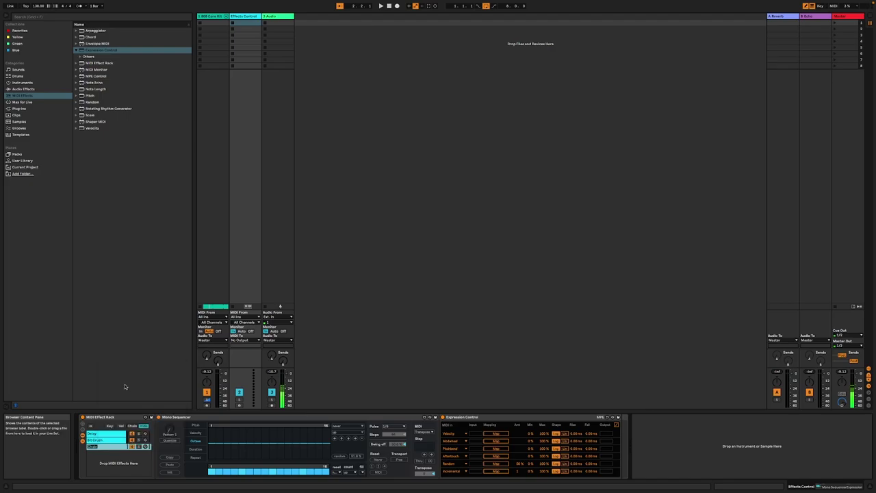
{"action": "type", "text": "B"}
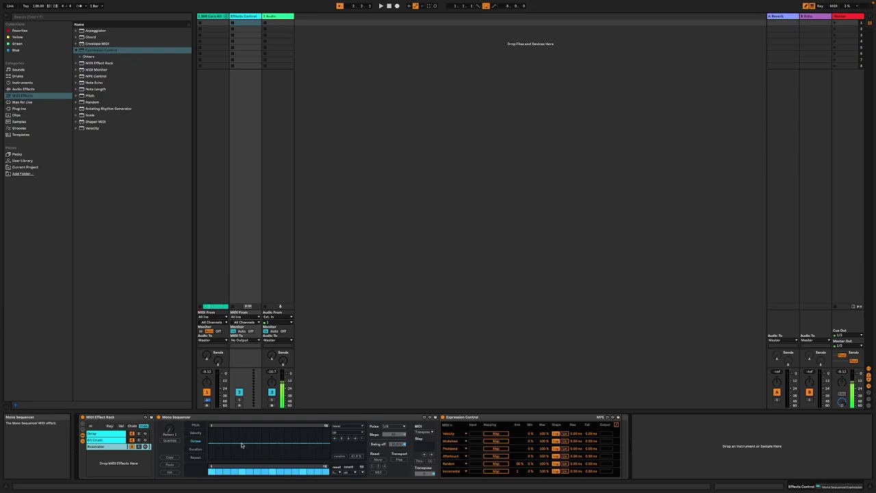
{"action": "key", "text": "Left"}
- Set Expression Control's first row to Keytrack and map it to Spectral Resonator's Freq Hz on the 808 Core Kit track
{"action": "left_click", "coordinate": [234, 26]}
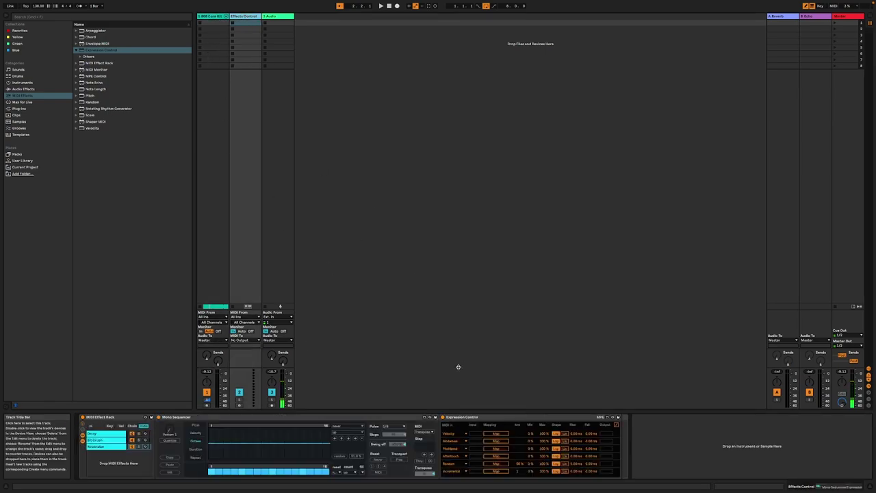
{"action": "left_click", "coordinate": [446, 433]}
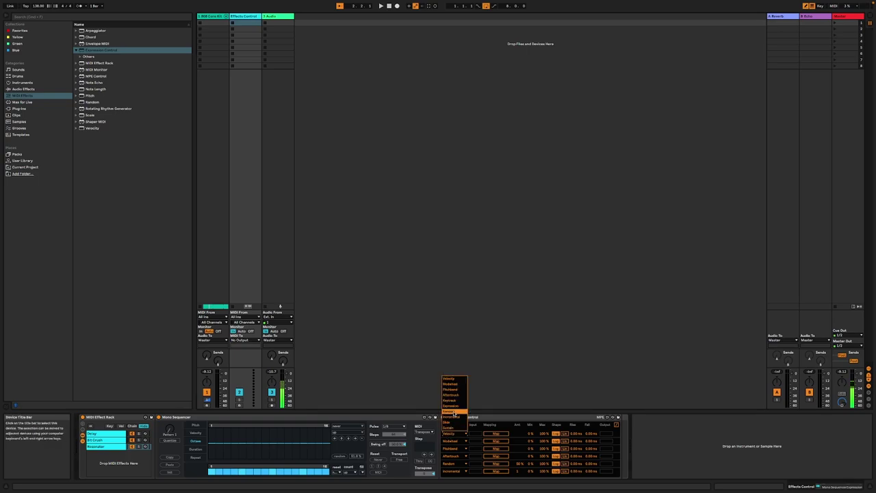
{"action": "left_click", "coordinate": [452, 414]}
{"action": "left_click", "coordinate": [447, 449]}
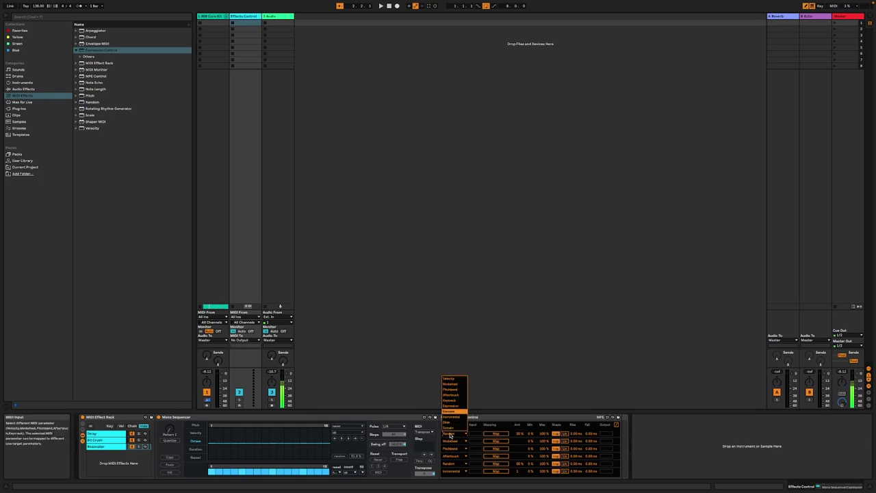
{"action": "left_click", "coordinate": [452, 400]}
{"action": "left_click", "coordinate": [496, 434]}
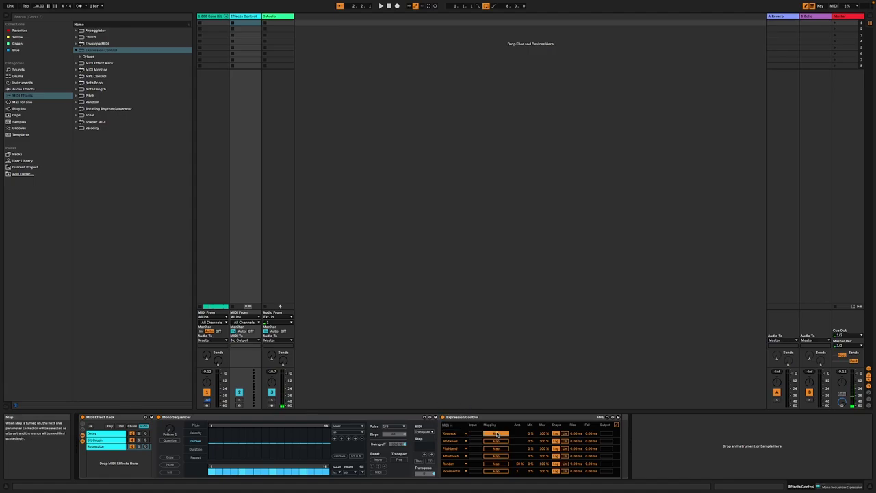
{"action": "left_click", "coordinate": [219, 16]}
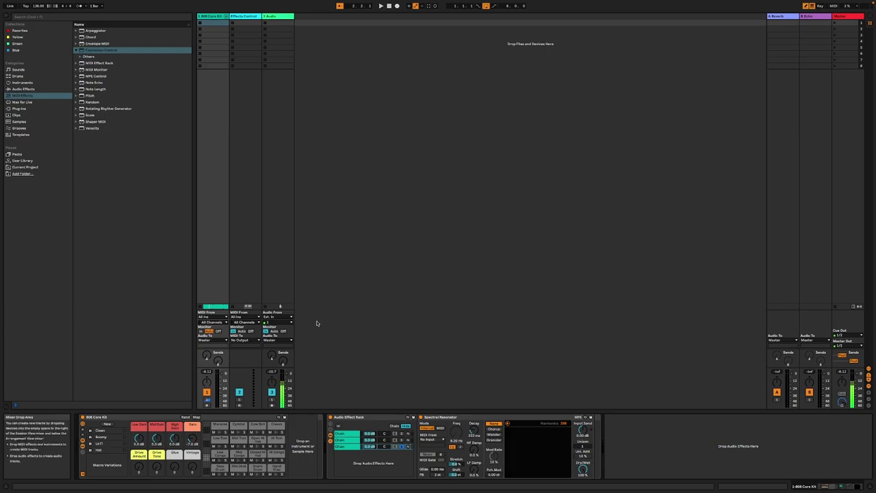
{"action": "left_click", "coordinate": [271, 25]}
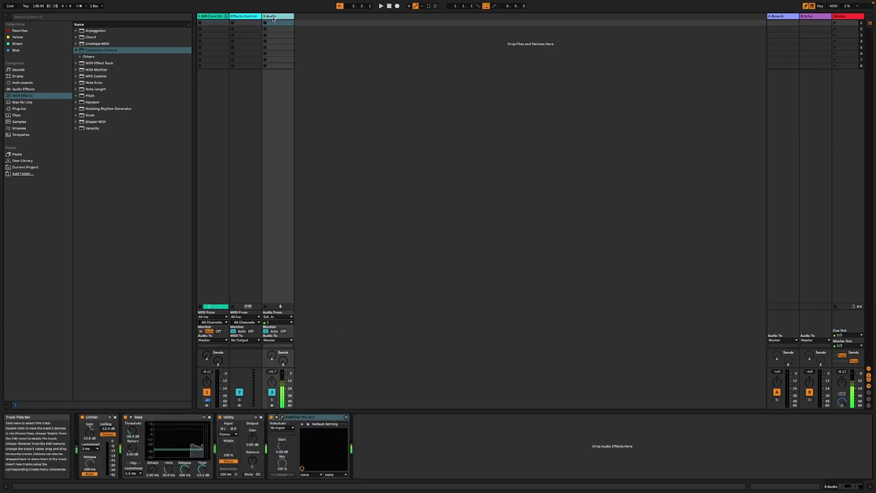
{"action": "left_click", "coordinate": [253, 17]}
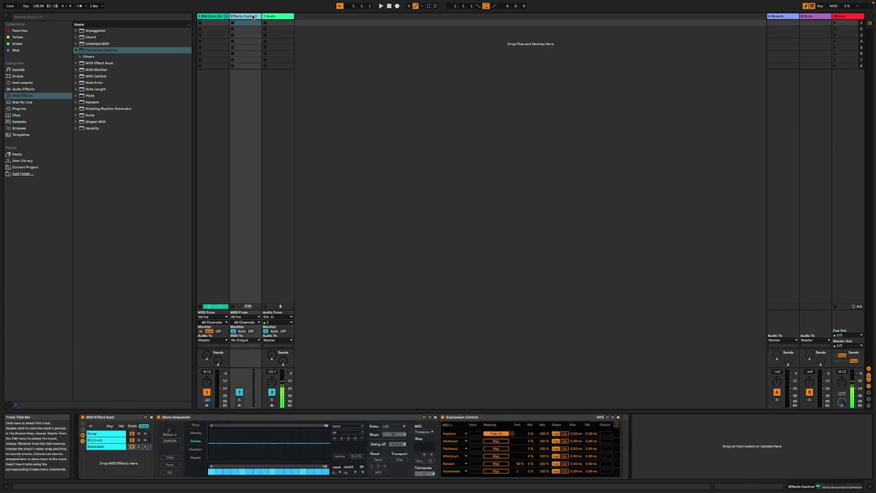
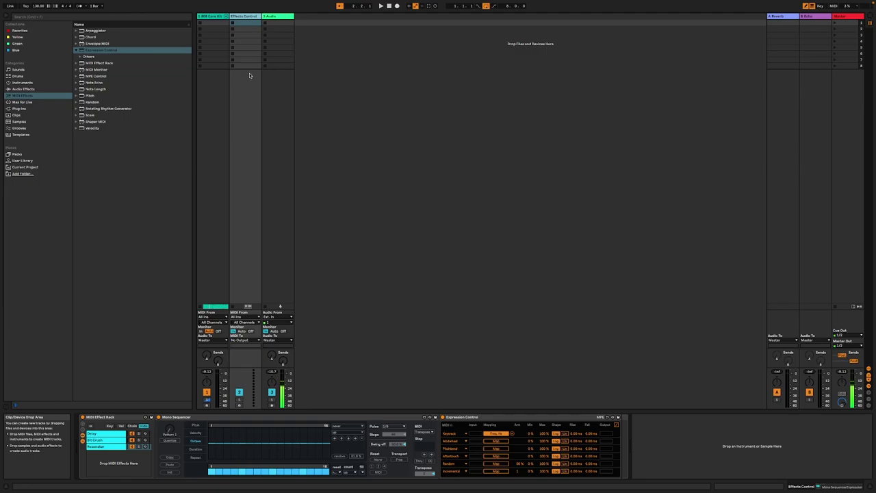
{"action": "left_click", "coordinate": [275, 18]}
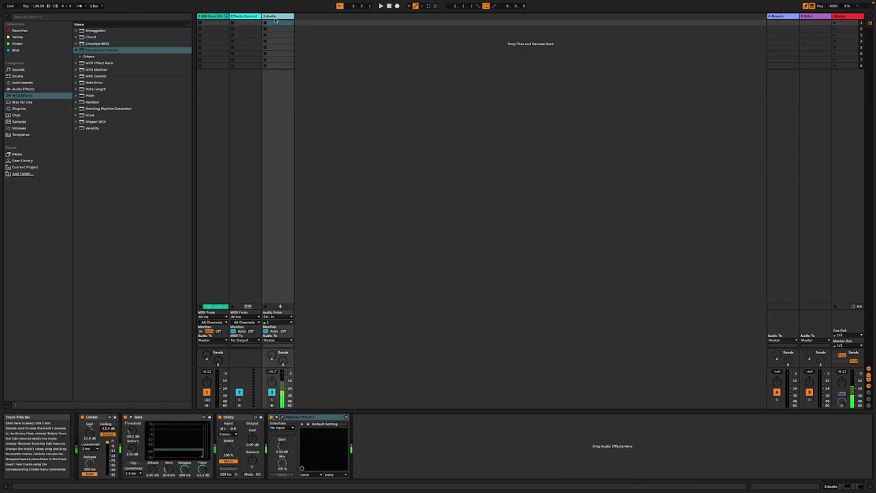
{"action": "left_click", "coordinate": [232, 18]}
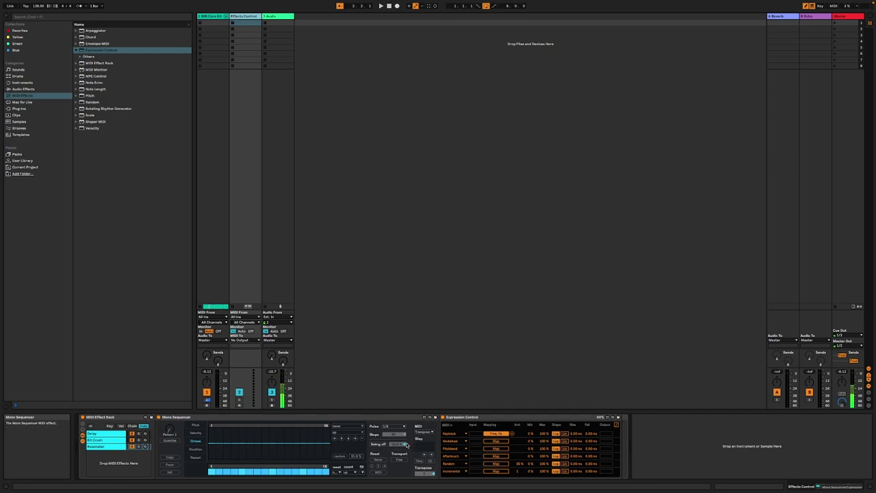
{"action": "left_click", "coordinate": [213, 16]}
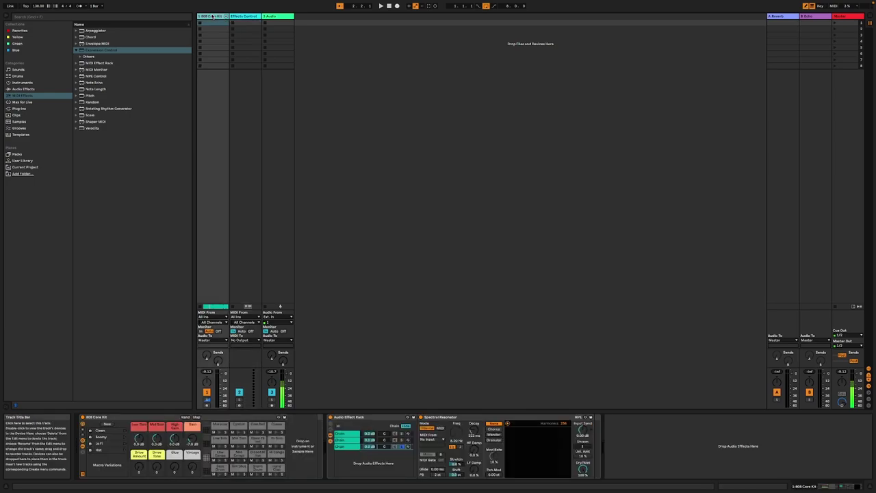
{"action": "left_click", "coordinate": [240, 18]}
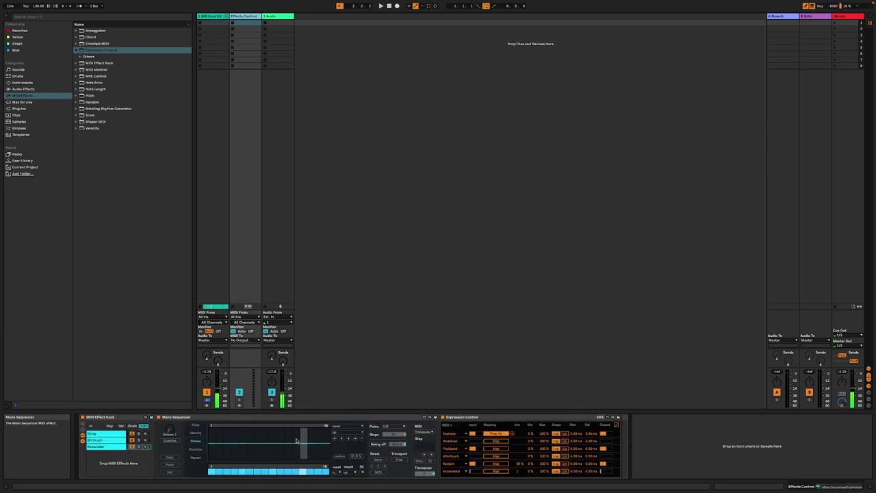
- Raise the random amount for Mono Sequencer's Octave lane, randomize the octaves, play the result and flatten some of the steps
{"action": "left_click", "coordinate": [197, 427]}
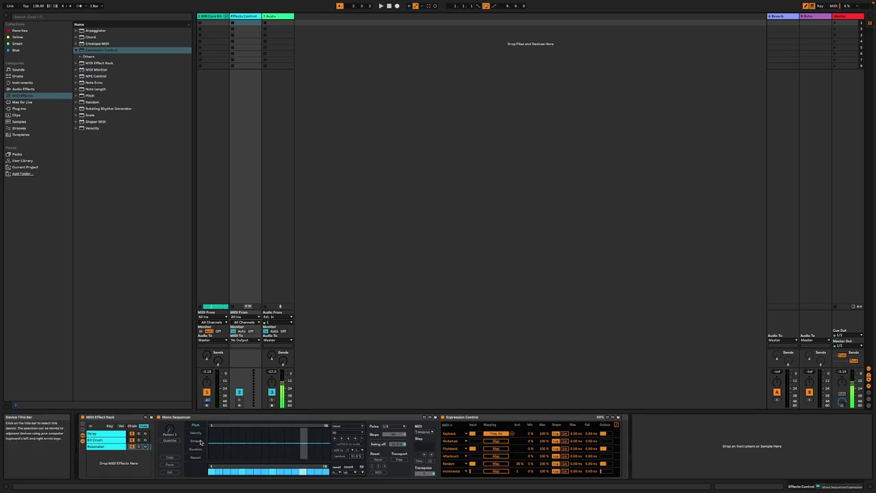
{"action": "left_click", "coordinate": [199, 446]}
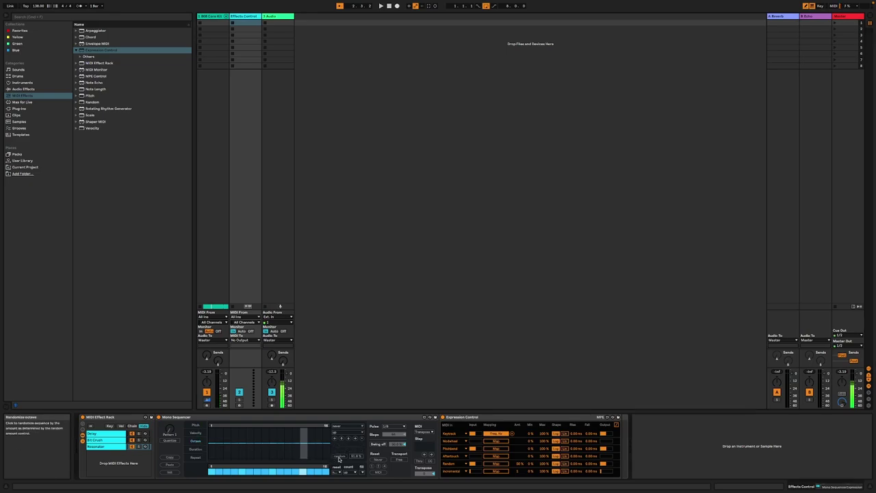
{"action": "left_click", "coordinate": [339, 457]}
{"action": "left_click_drag", "start_coordinate": [357, 456], "coordinate": [356, 465]}
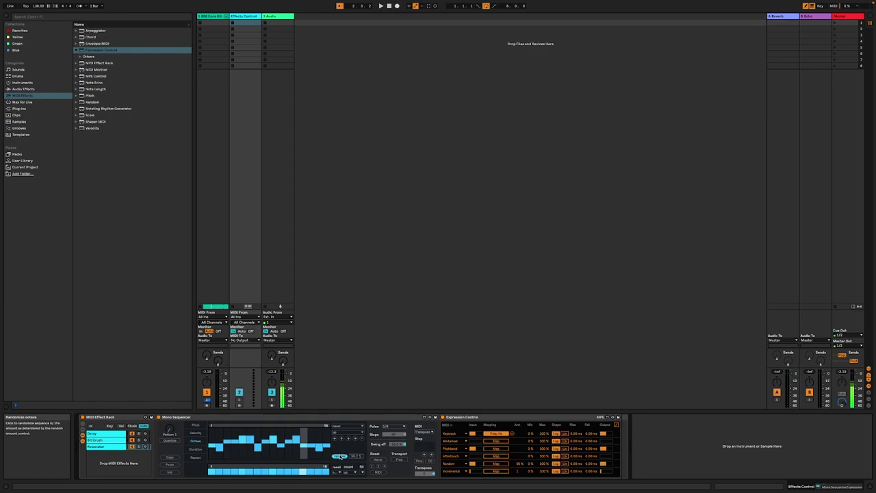
{"action": "left_click", "coordinate": [340, 459]}
{"action": "key", "text": "space"}
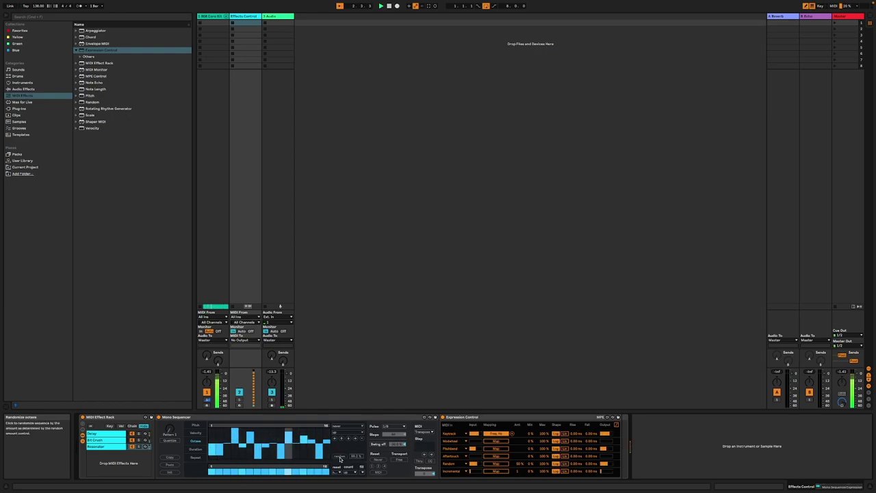
{"action": "left_click", "coordinate": [236, 446]}
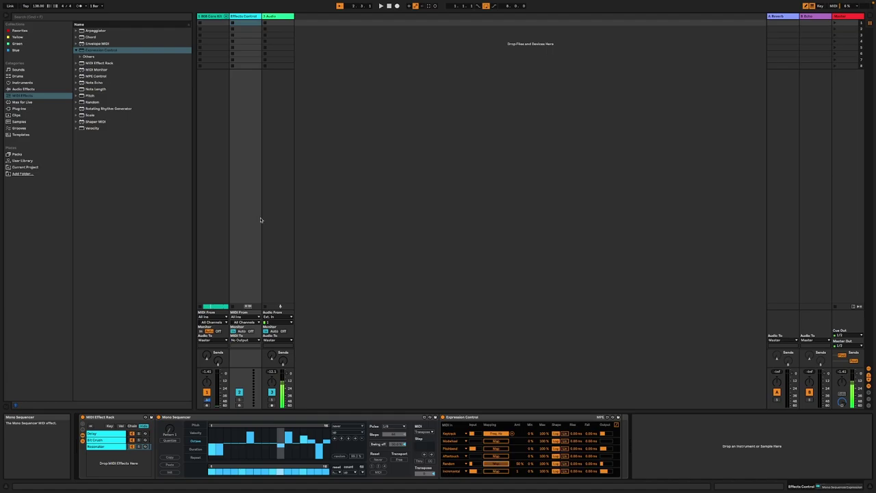
- Map Expression Control's Random row to Spectral Resonator's Shift and return to the Effects Control track
{"action": "left_click", "coordinate": [208, 22]}
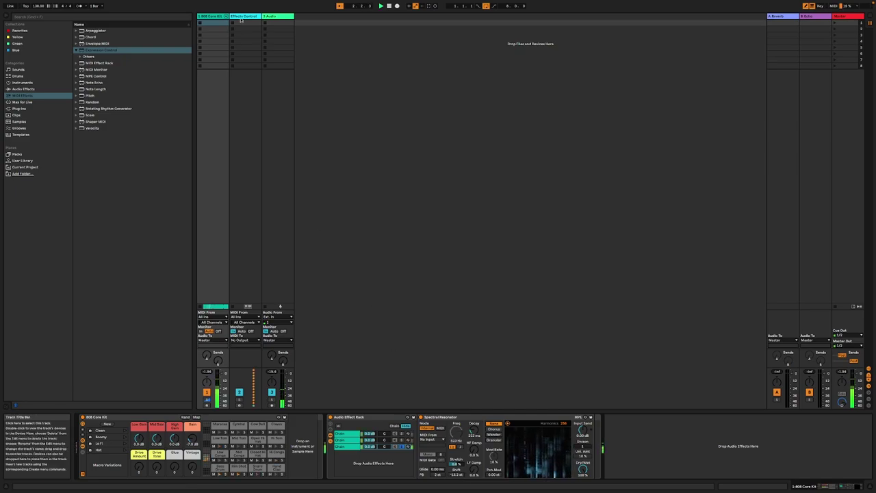
{"action": "left_click", "coordinate": [247, 64]}
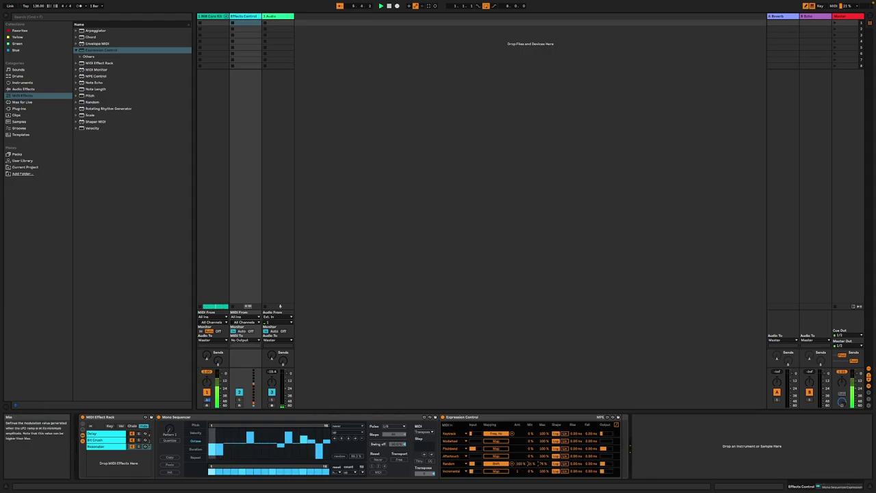
- Set the minimum of the Random modulation in Expression Control to about 49 %
{"action": "left_click_drag", "start_coordinate": [530, 466], "coordinate": [530, 476]}
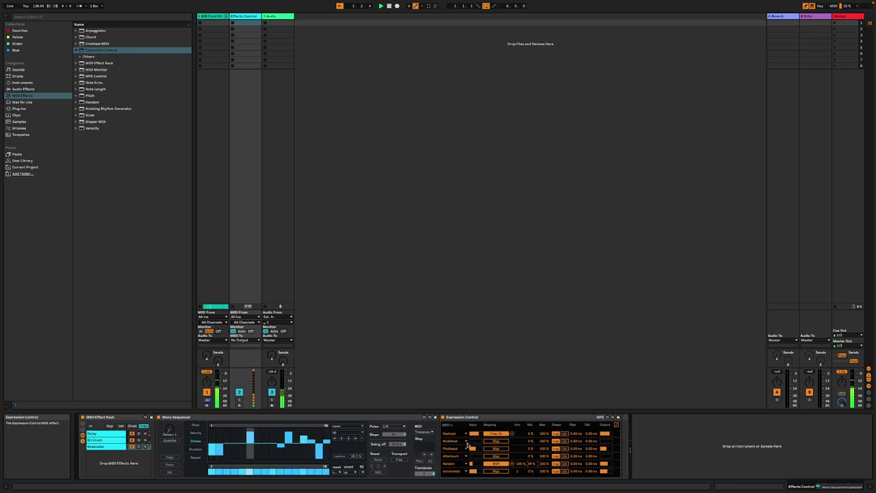
- On the 808 Core Kit track's Spectral Resonator, shorten the Decay, lower Dry/Wet to about 73 % and raise the Stretch
{"action": "left_click", "coordinate": [227, 23]}
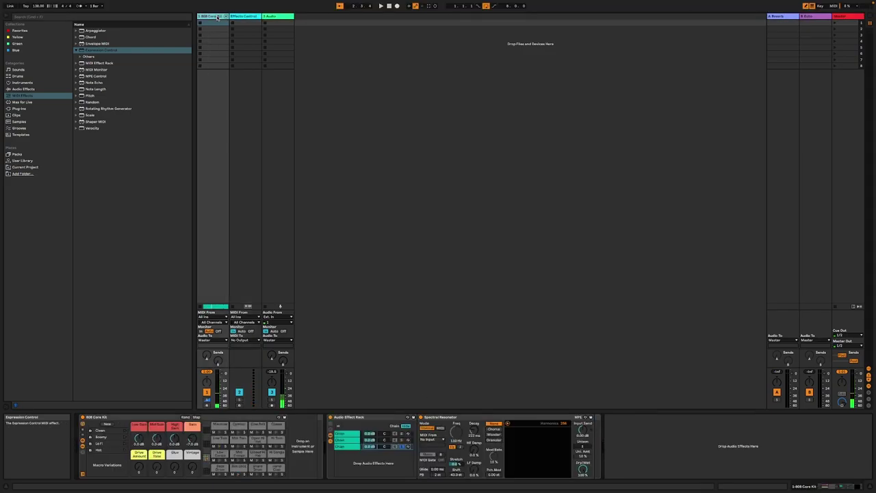
{"action": "left_click_drag", "start_coordinate": [473, 431], "coordinate": [473, 445]}
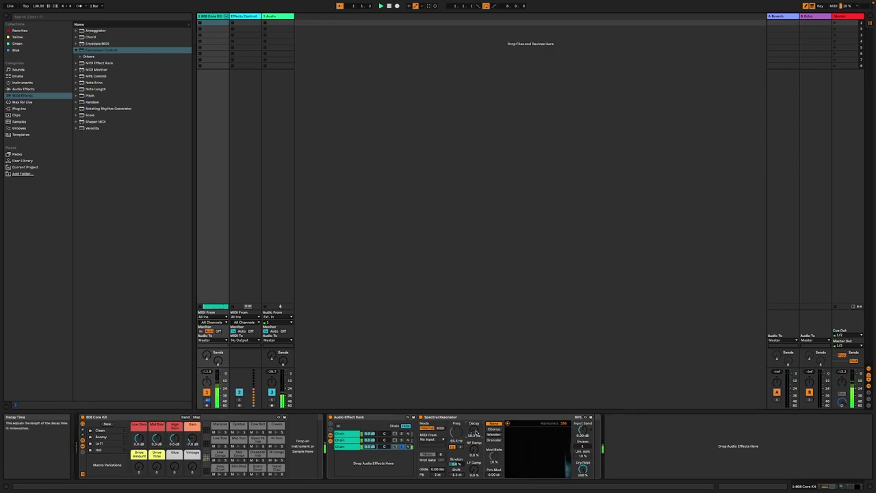
{"action": "mouse_move", "coordinate": [583, 468]}
{"action": "left_mouse_down"}
{"action": "mouse_move", "coordinate": [583, 487]}
{"action": "mouse_move", "coordinate": [582, 470]}
{"action": "left_mouse_up"}
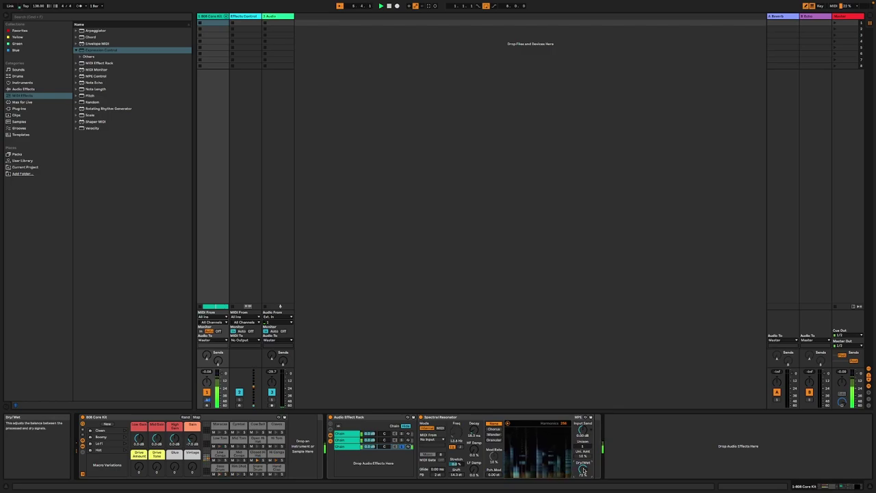
{"action": "left_click_drag", "start_coordinate": [455, 464], "coordinate": [455, 434]}
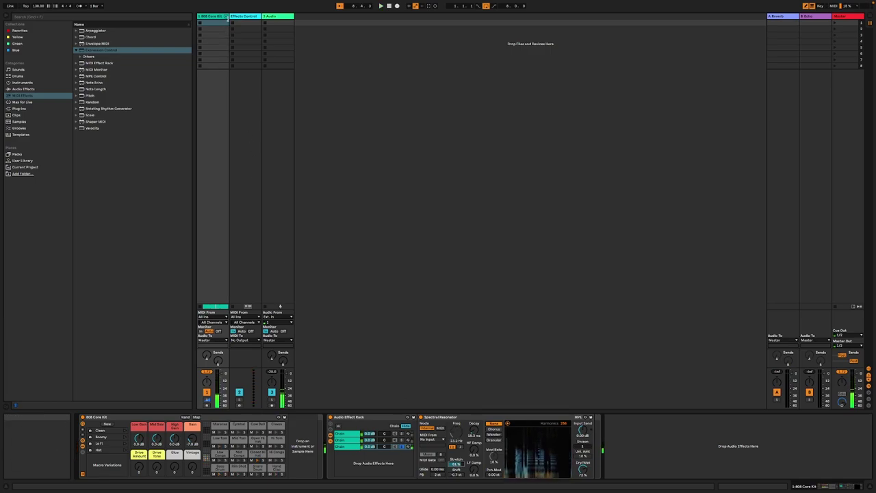
- Change the Effects Control track's Modwheel modulation source to Velocity and randomize the Mono Sequencer's velocity lane
{"action": "left_click", "coordinate": [250, 21]}
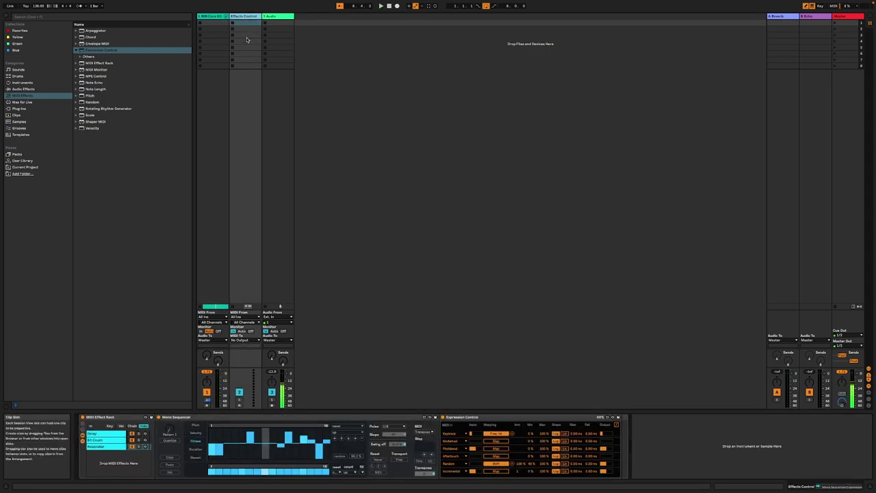
{"action": "left_click", "coordinate": [453, 433]}
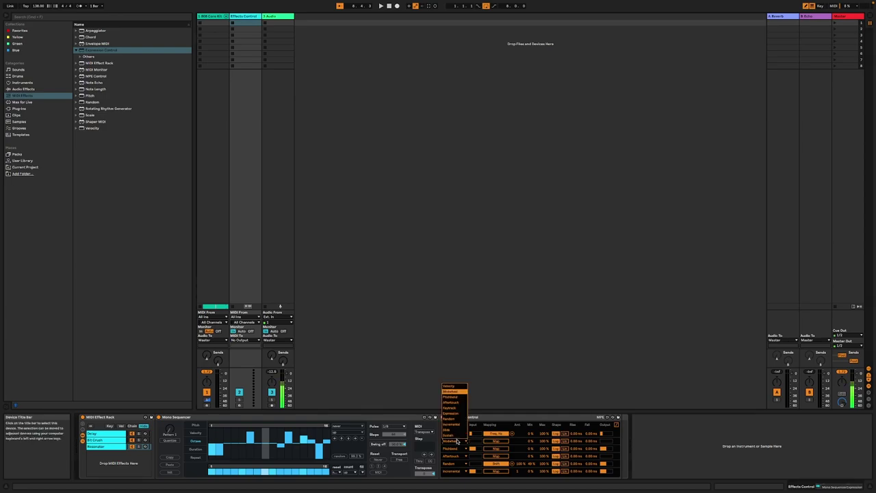
{"action": "left_click", "coordinate": [457, 387]}
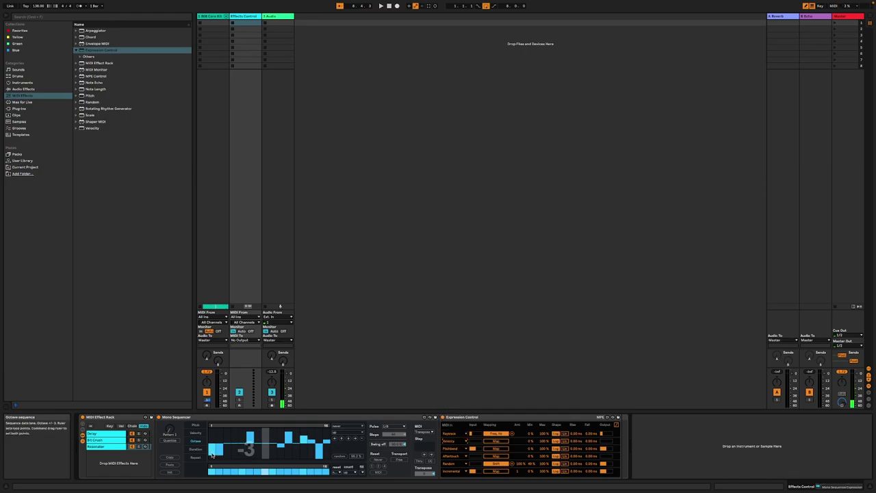
{"action": "left_click", "coordinate": [196, 433]}
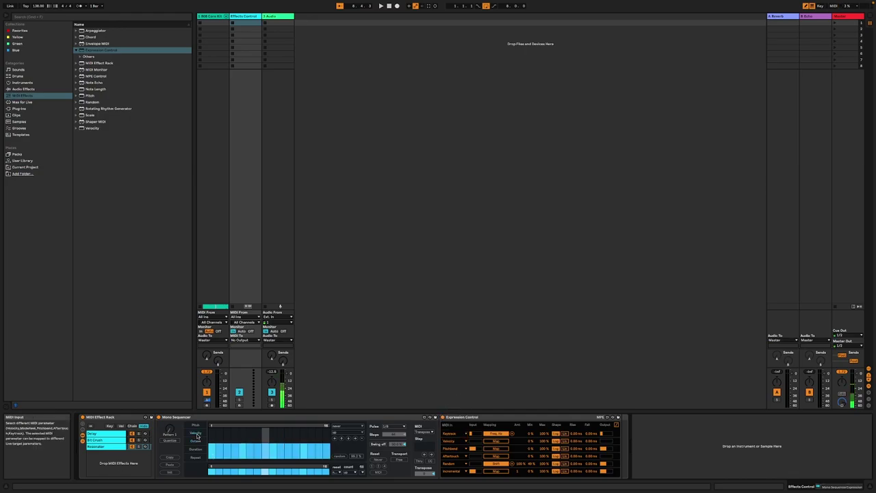
{"action": "left_click", "coordinate": [341, 456]}
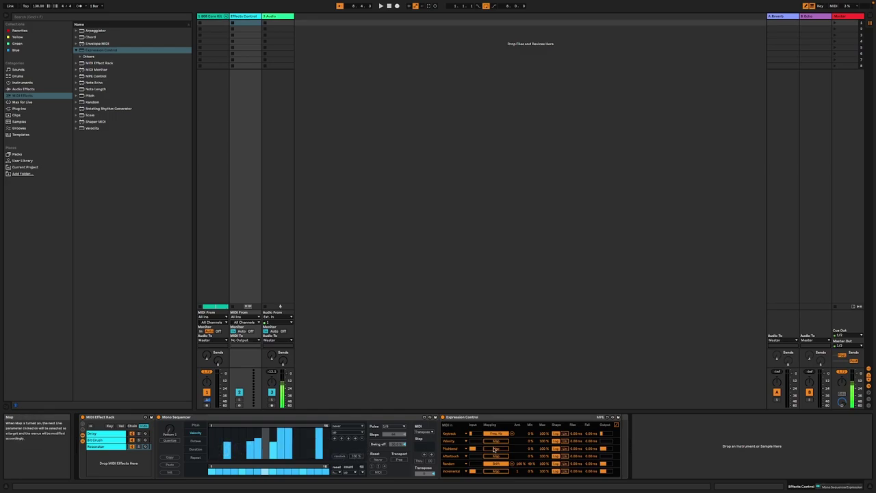
- Map the Velocity source to the Stretch parameter of the 808 Core Kit's Spectral Resonator and play it back
{"action": "left_click", "coordinate": [210, 17]}
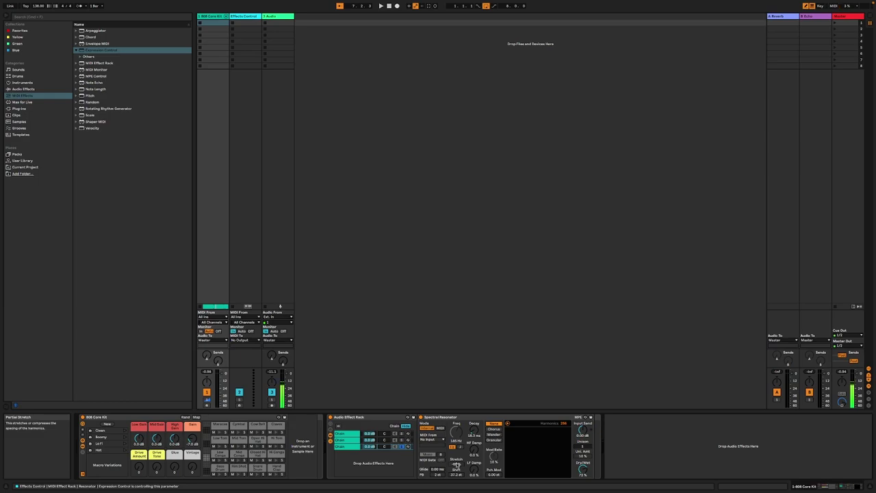
{"action": "key", "text": "space"}
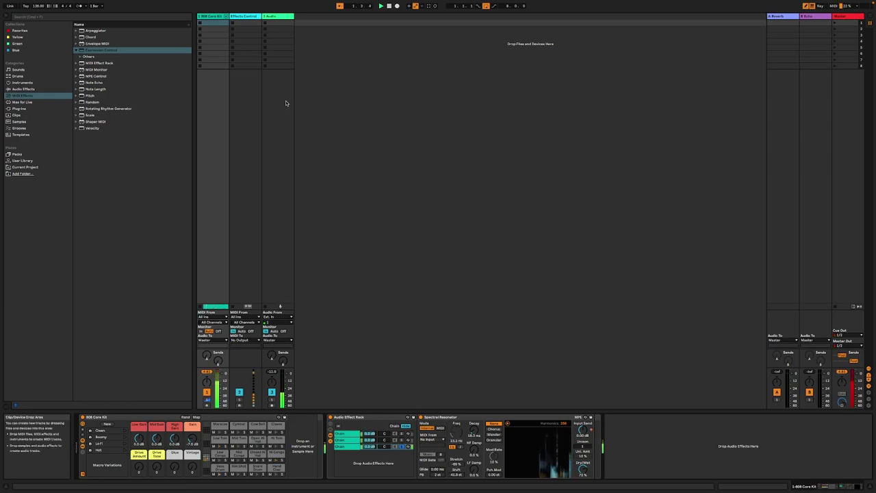
- Shorten the Mono Sequencer's velocity lane to 13 steps and check it against the pitch and octave lanes
{"action": "key", "text": "Right"}
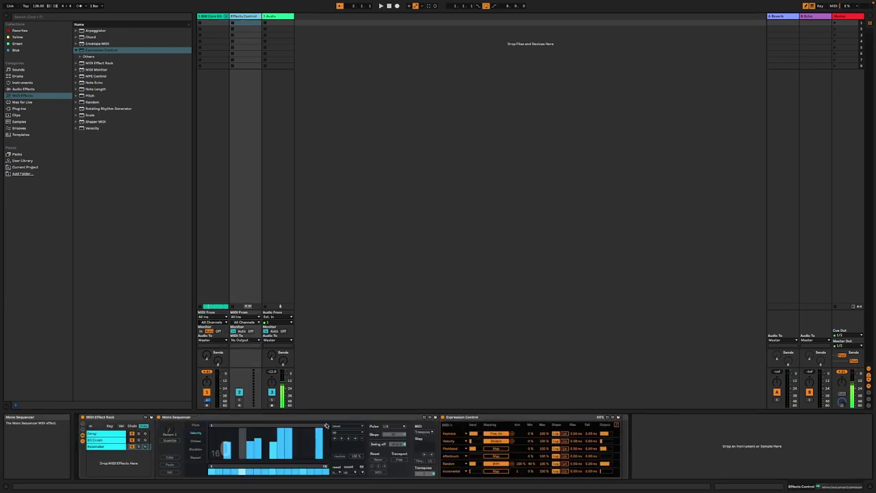
{"action": "left_click_drag", "start_coordinate": [330, 426], "coordinate": [309, 426]}
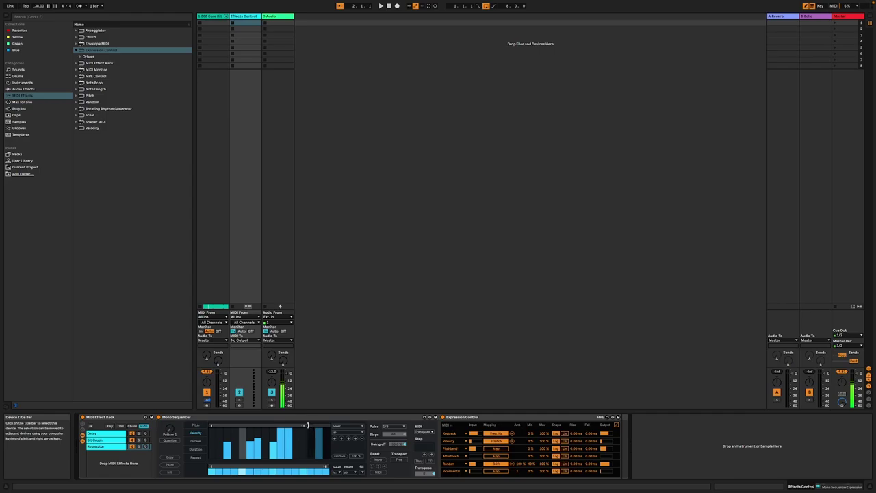
{"action": "left_click", "coordinate": [195, 426]}
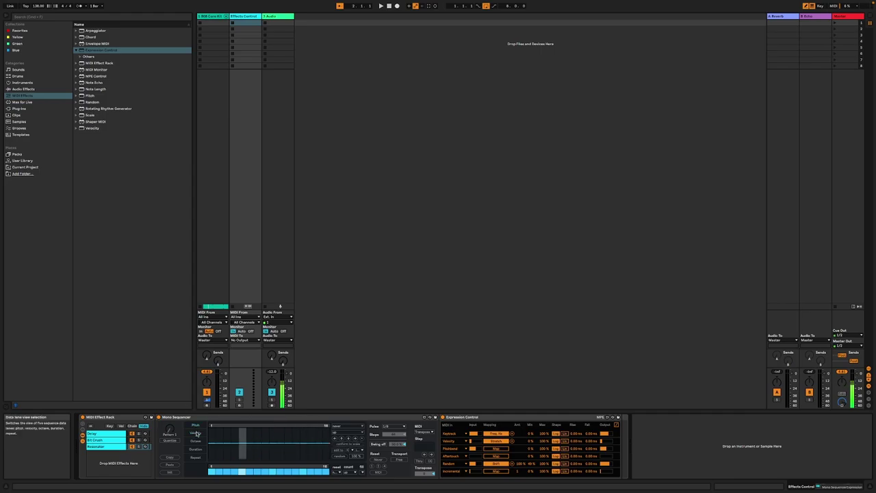
{"action": "left_click", "coordinate": [198, 434]}
{"action": "left_click", "coordinate": [199, 442]}
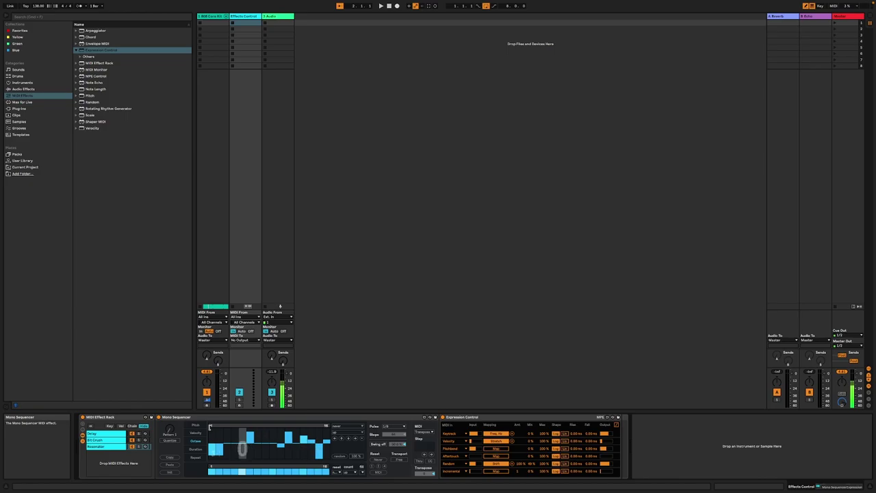
{"action": "left_click", "coordinate": [200, 433]}
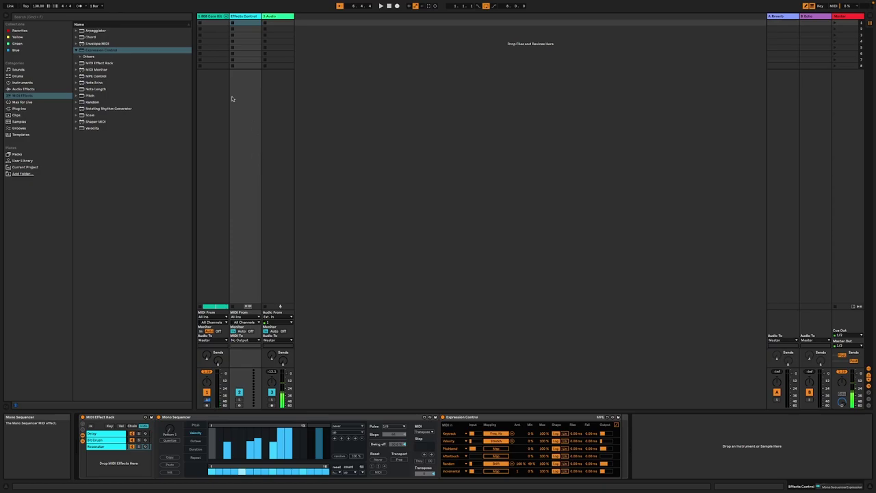
- Show the set in Arrangement View and select the third chain of the 808 Core Kit track's Audio Effect Rack
{"action": "left_click", "coordinate": [214, 15]}
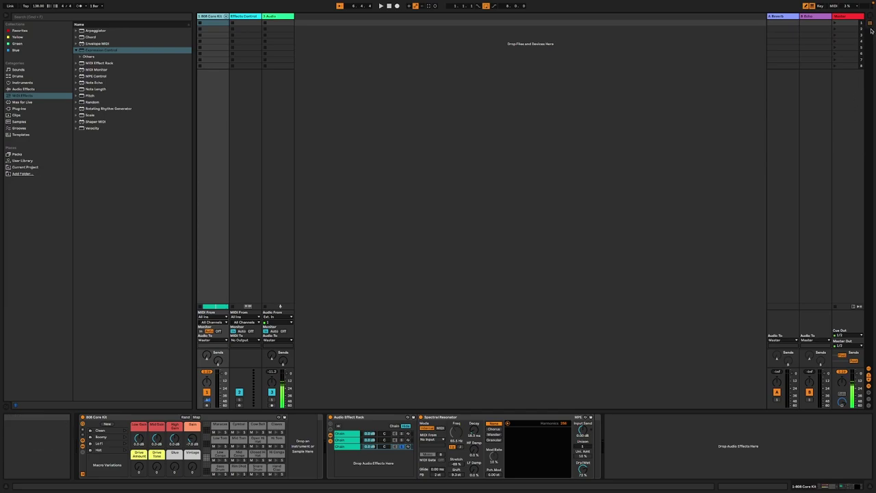
{"action": "left_click", "coordinate": [868, 20]}
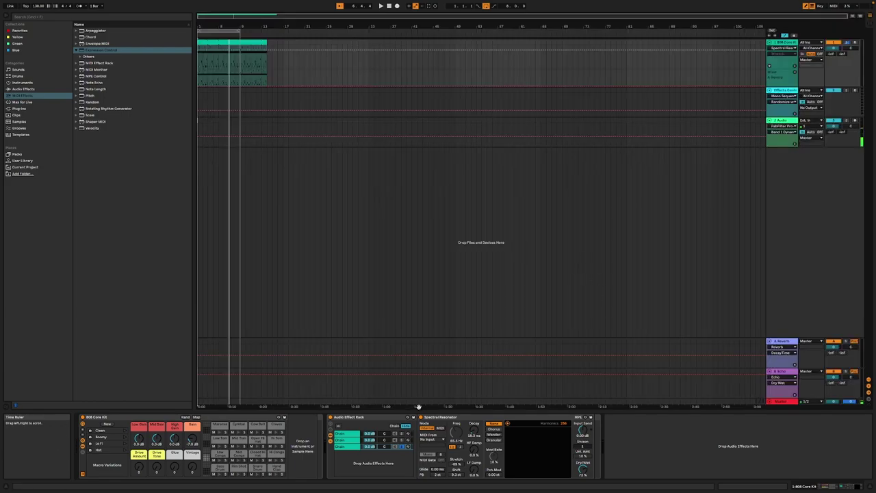
{"action": "left_click", "coordinate": [347, 446]}
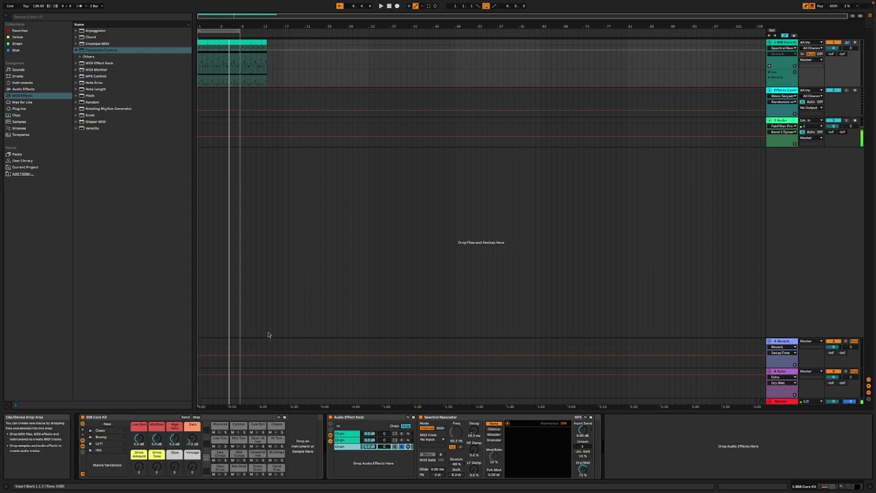
- Duplicate the Resonator chain in the Effects Control track's MIDI Effect Rack and rename the copy Return Rev
{"action": "left_click", "coordinate": [782, 91]}
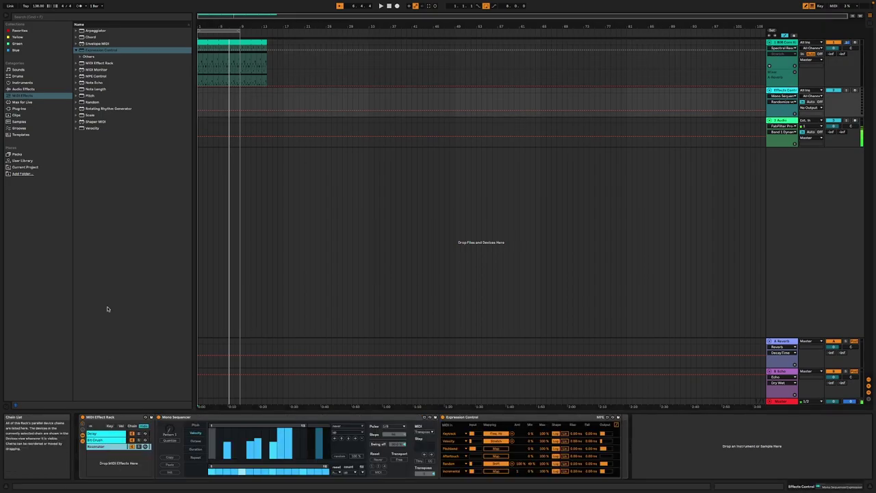
{"action": "left_click", "coordinate": [20, 109]}
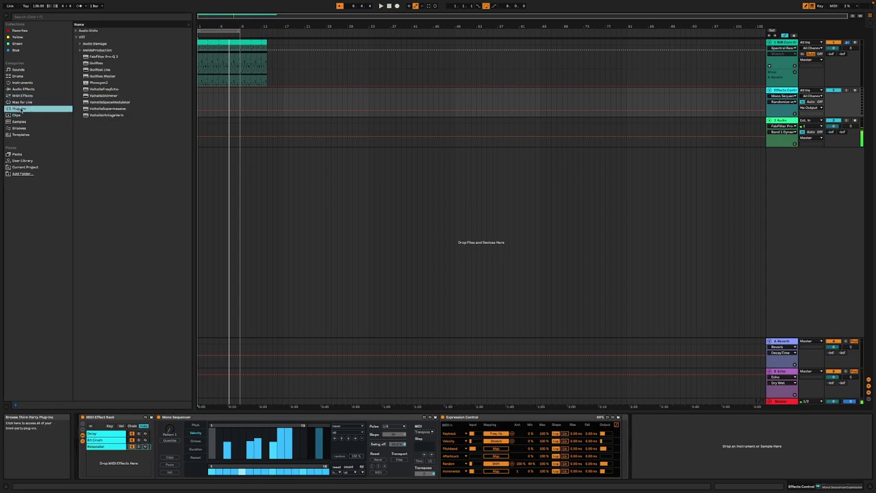
{"action": "left_click", "coordinate": [96, 447]}
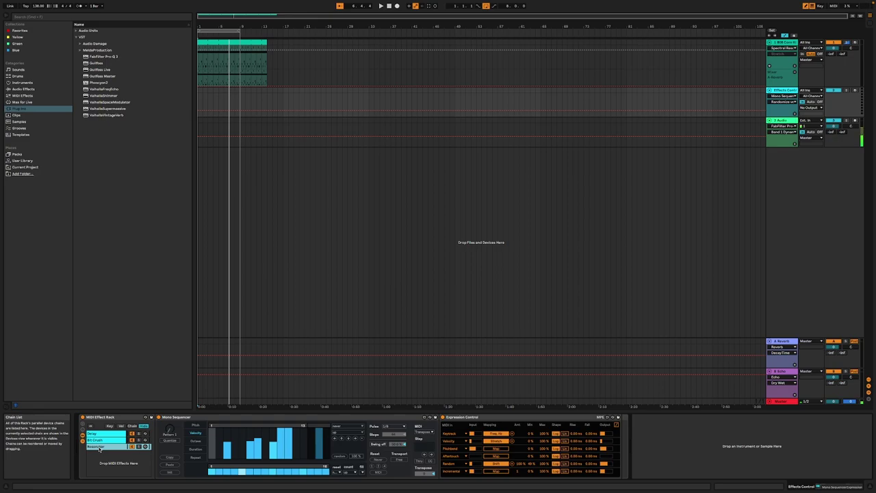
{"action": "key", "text": "ctrl+d"}
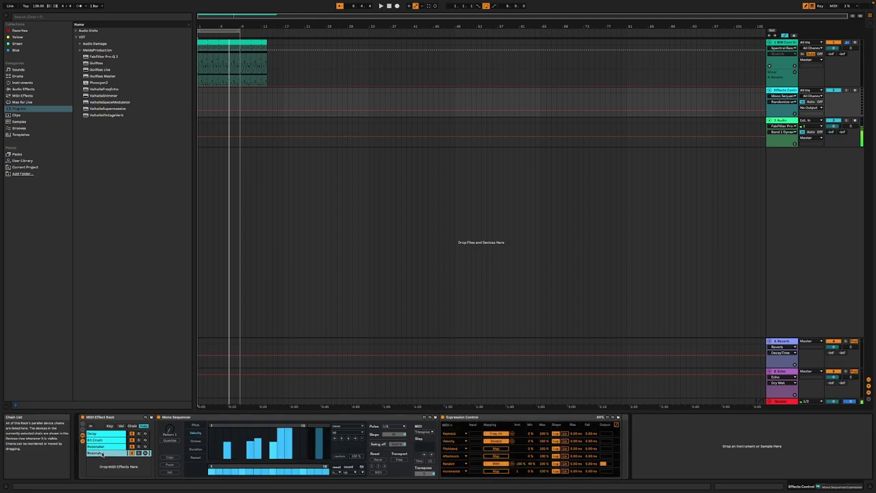
{"action": "right_click", "coordinate": [103, 454]}
{"action": "left_click", "coordinate": [129, 393]}
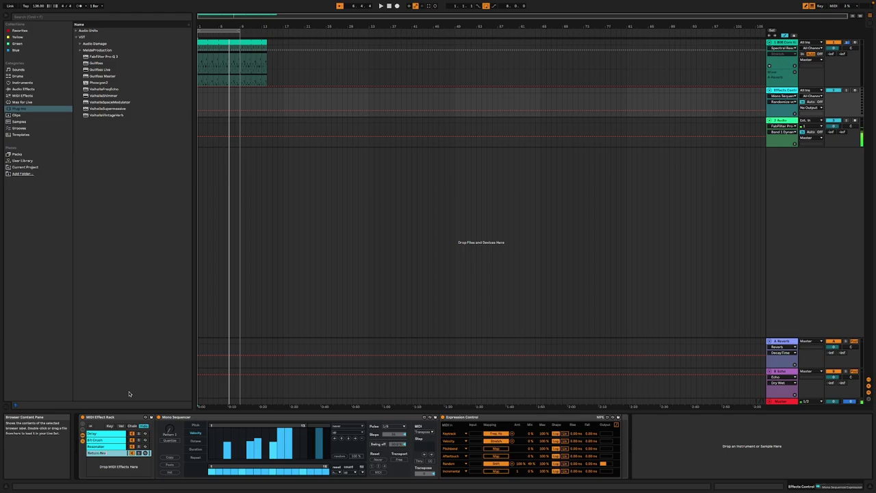
- Clear the parameter mappings inherited by the Return Rev chain's Expression Control
{"action": "mouse_move", "coordinate": [230, 461]}
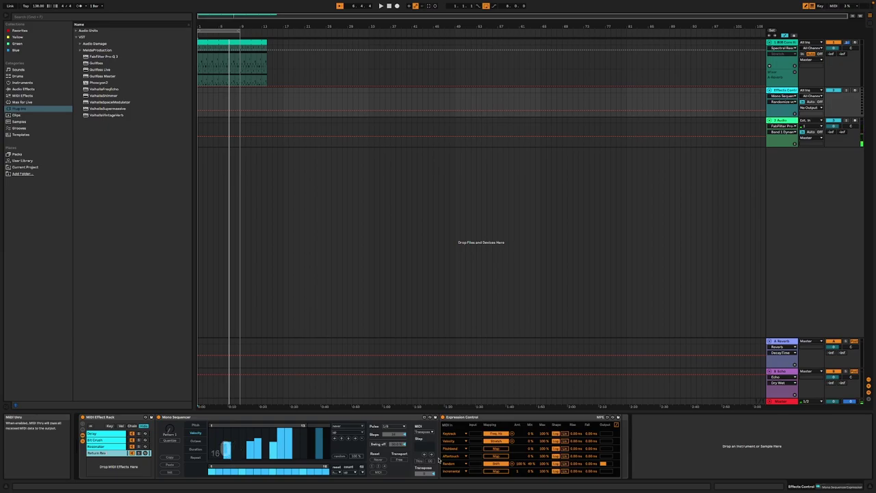
{"action": "left_click", "coordinate": [511, 434]}
{"action": "left_click", "coordinate": [511, 440]}
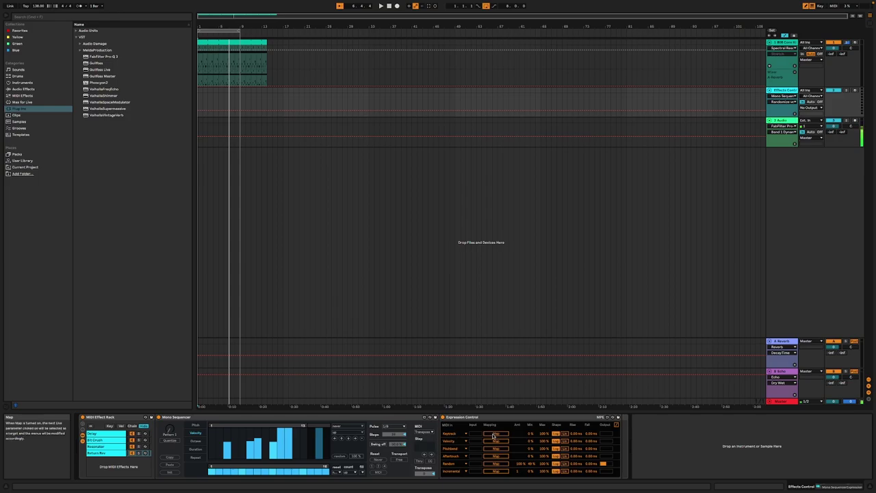
- Randomize the velocity, octave and pitch lanes of the Return Rev chain's Mono Sequencer
{"action": "left_click", "coordinate": [342, 457]}
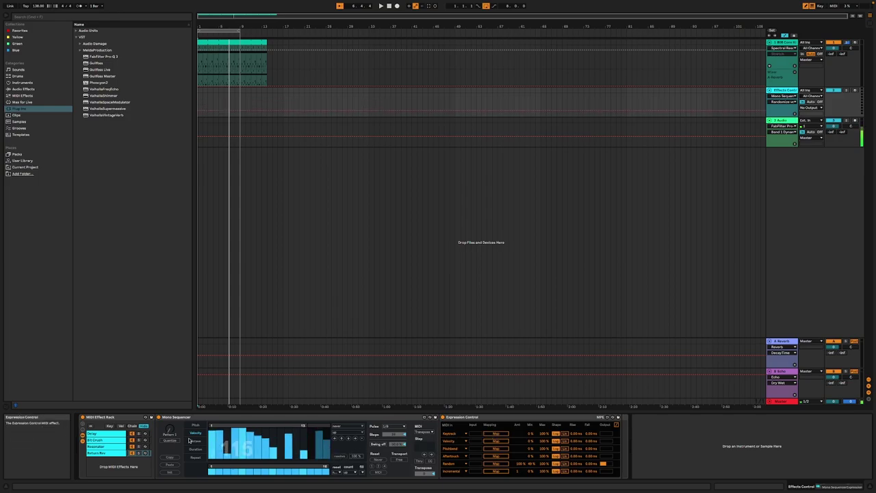
{"action": "left_click", "coordinate": [195, 441]}
{"action": "left_click", "coordinate": [339, 458]}
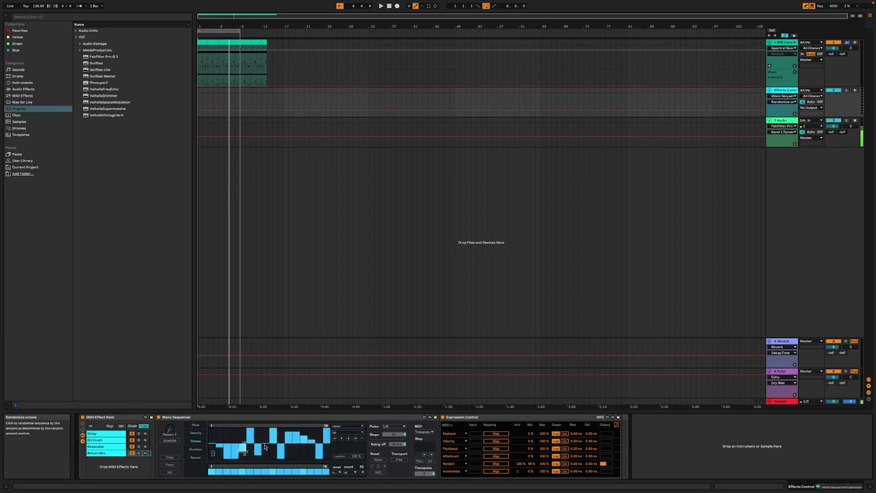
{"action": "left_click", "coordinate": [340, 457]}
{"action": "left_click", "coordinate": [340, 458]}
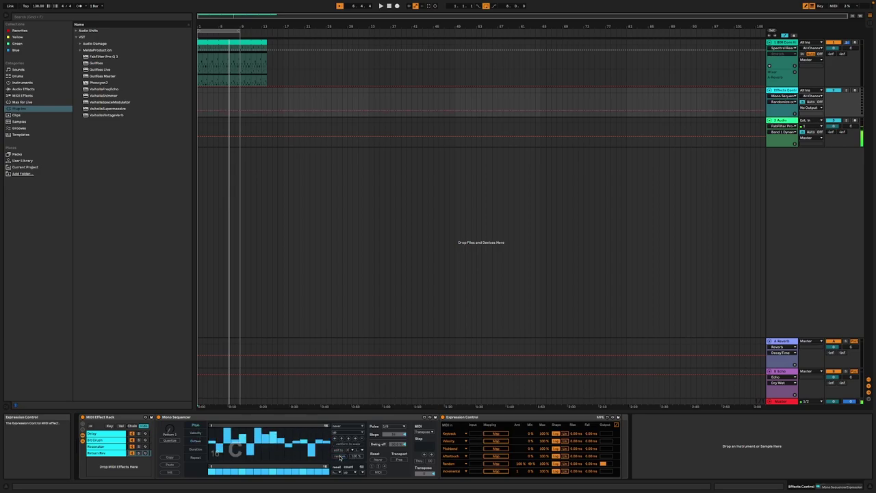
{"action": "left_click", "coordinate": [499, 436]}
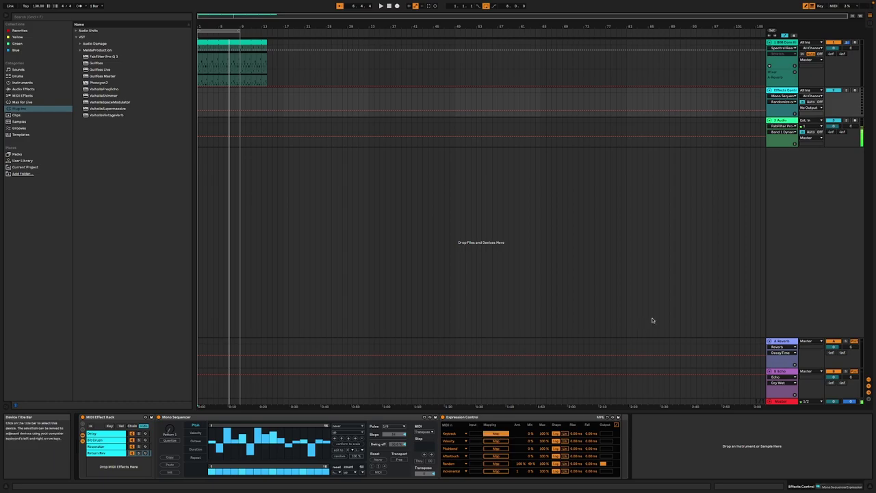
{"action": "left_click", "coordinate": [833, 134]}
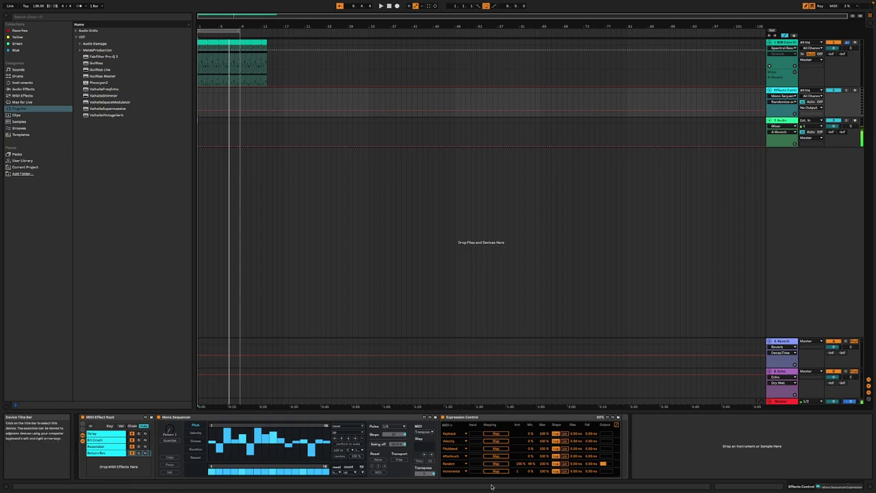
{"action": "left_click", "coordinate": [498, 463]}
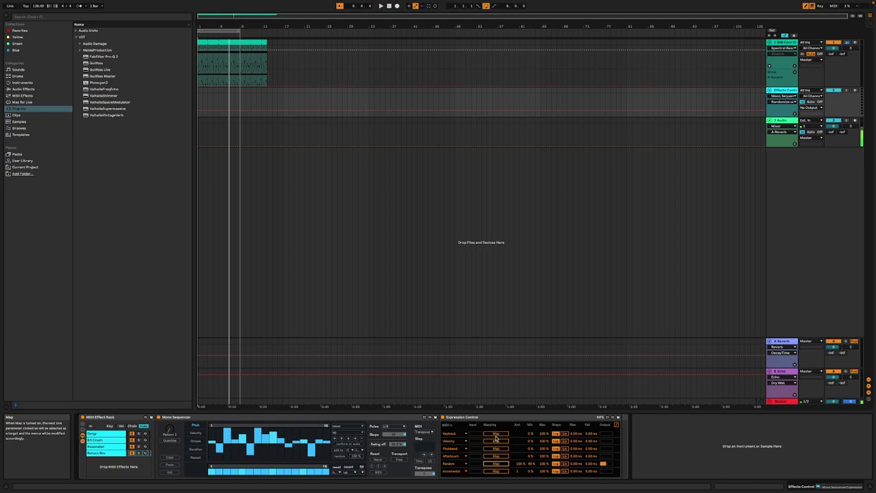
- Map Keytrack to the 808 Core Kit track's A-Reverb send and show the Mono Sequencer's octave lane
{"action": "left_click", "coordinate": [506, 434]}
{"action": "left_click", "coordinate": [831, 54]}
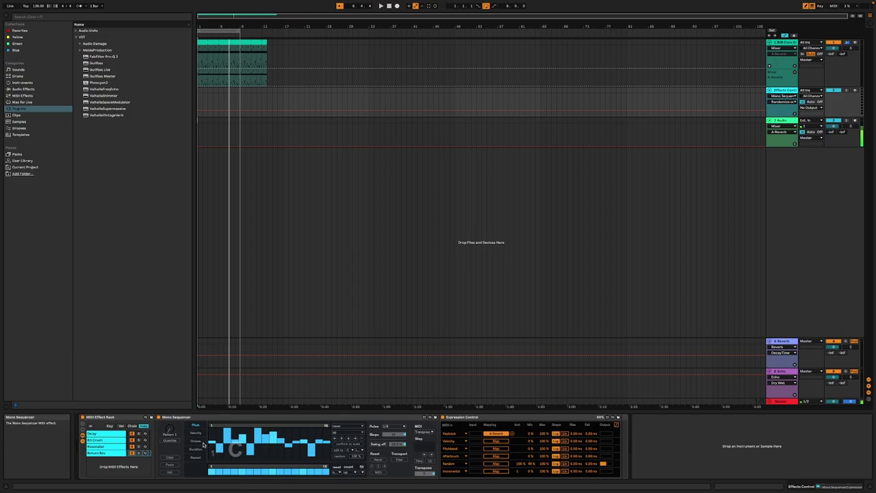
{"action": "left_click", "coordinate": [199, 442]}
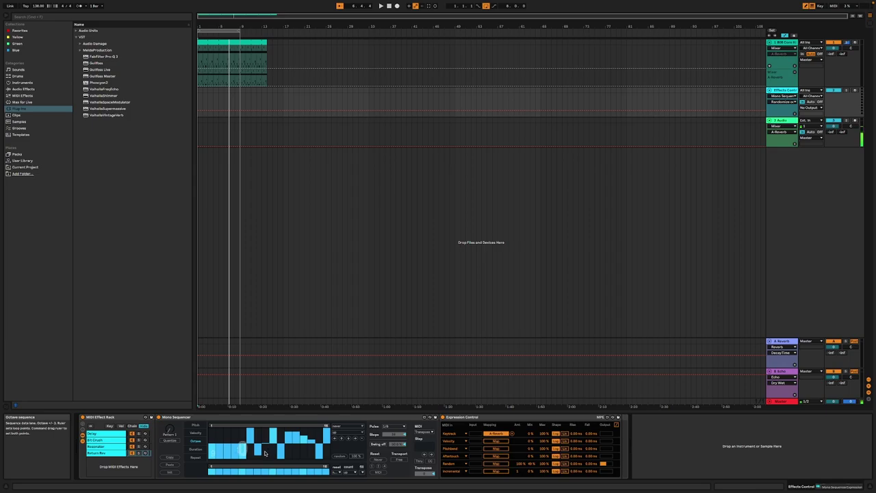
- Reshape the octave lane of the Return Rev chain's Mono Sequencer during playback, lowering and raising steps in its second half
{"action": "left_click_drag", "start_coordinate": [263, 452], "coordinate": [288, 453]}
{"action": "left_click", "coordinate": [297, 454]}
{"action": "key", "text": "space"}
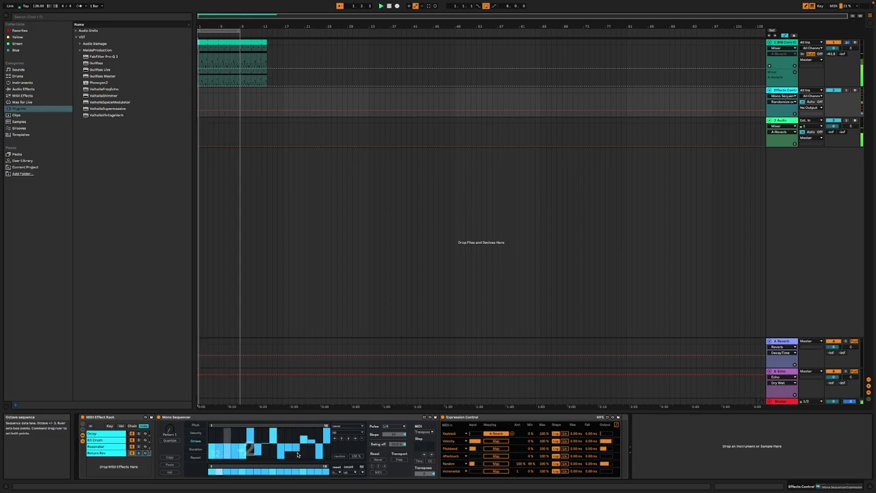
{"action": "left_click", "coordinate": [200, 426]}
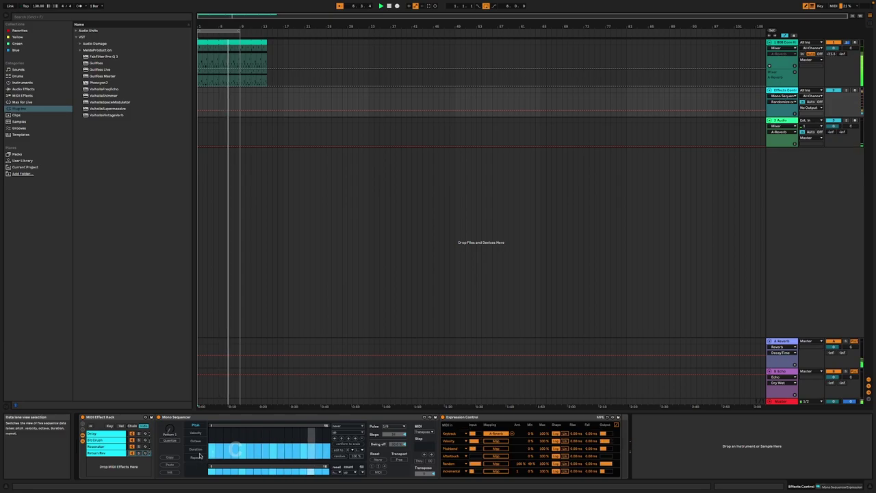
{"action": "left_click", "coordinate": [196, 441]}
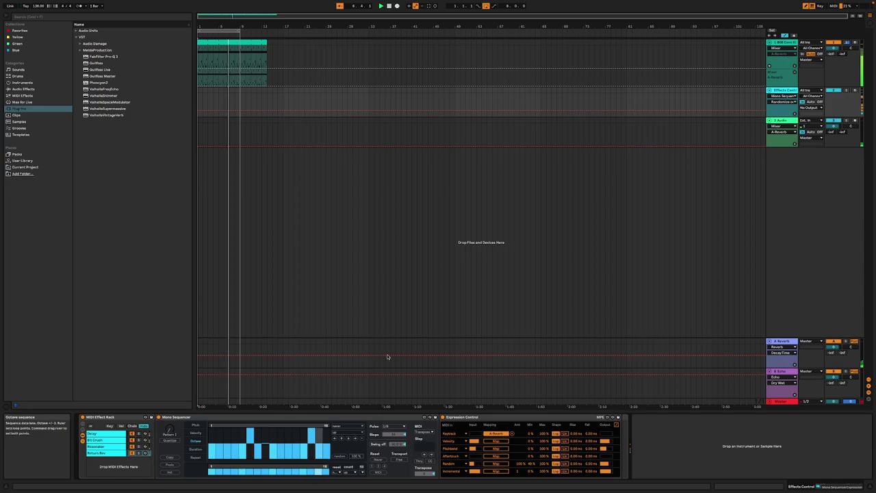
{"action": "left_click_drag", "start_coordinate": [290, 438], "coordinate": [292, 431]}
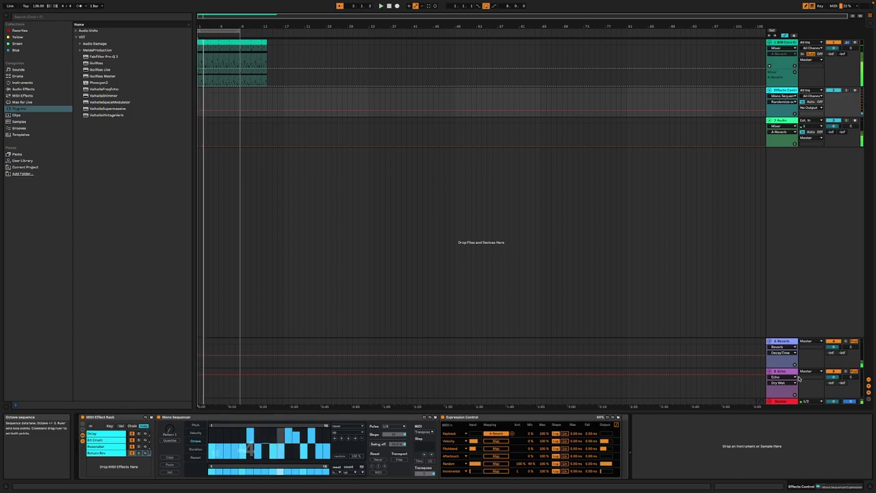
- Check the A-Reverb return's device during playback, and redraw the Return Rev octave lane mostly flat with one later step slightly raised
{"action": "left_click", "coordinate": [782, 342]}
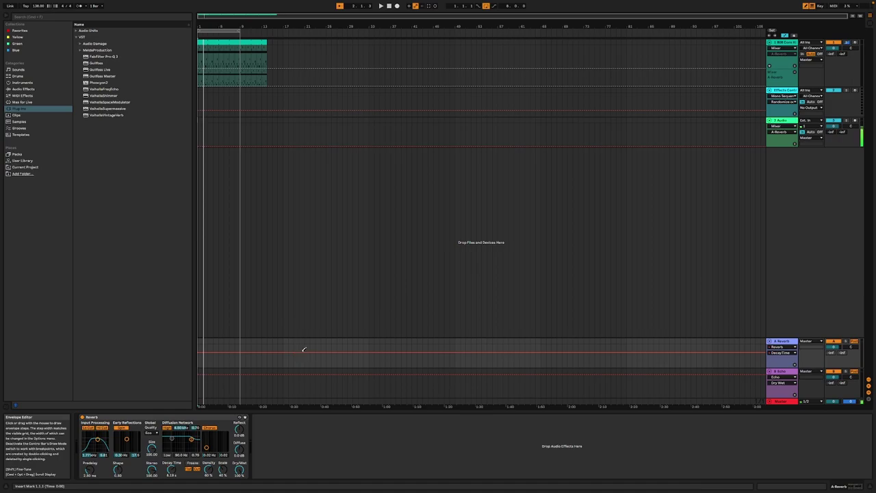
{"action": "left_click", "coordinate": [381, 6]}
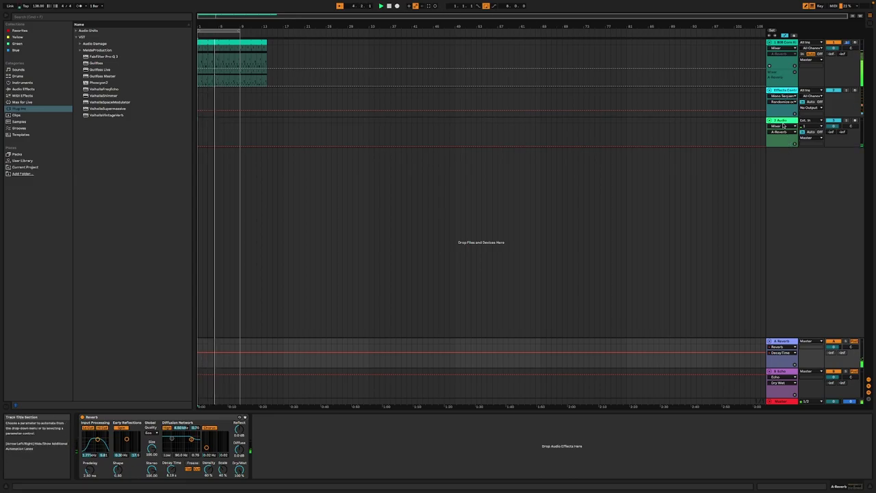
{"action": "left_click", "coordinate": [778, 96]}
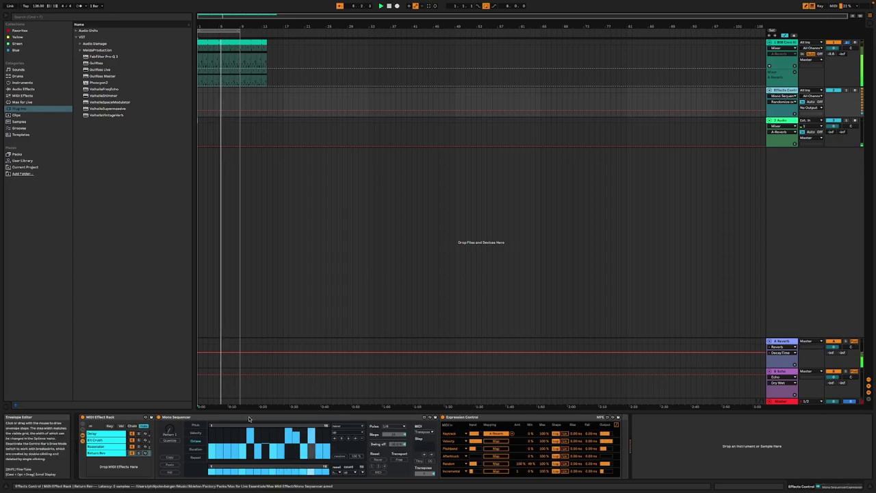
{"action": "left_click", "coordinate": [199, 443]}
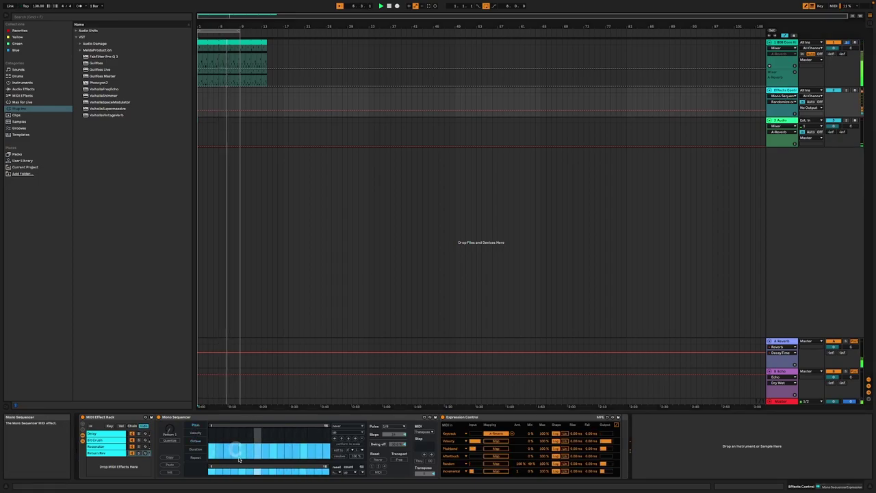
{"action": "left_click", "coordinate": [198, 441]}
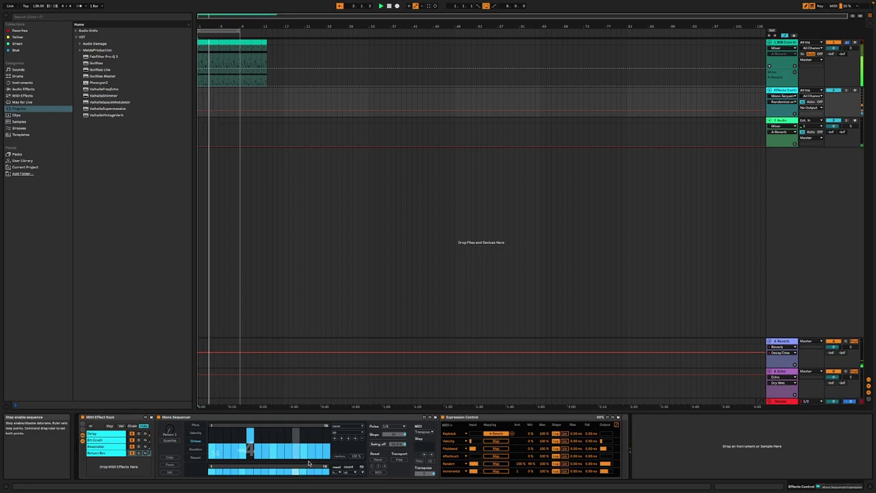
{"action": "left_click_drag", "start_coordinate": [294, 449], "coordinate": [296, 435]}
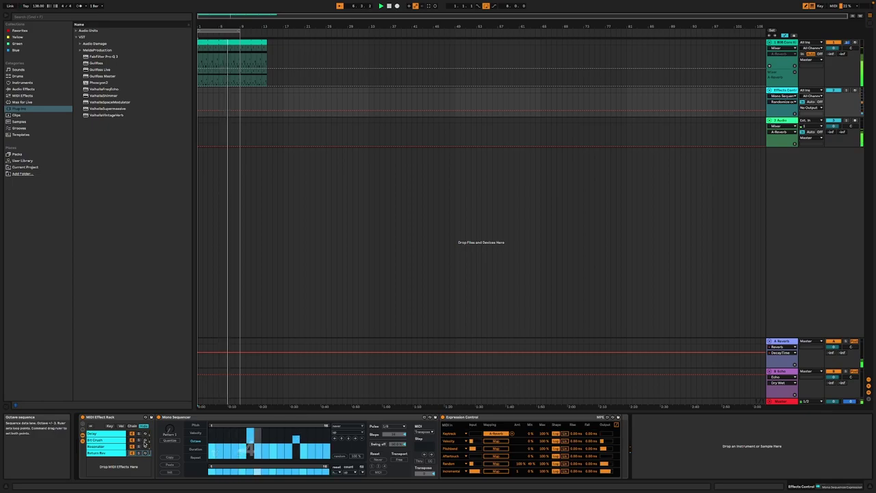
- Rename the Return Rev chain in the MIDI Effect Rack to Reverb
{"action": "right_click", "coordinate": [105, 450]}
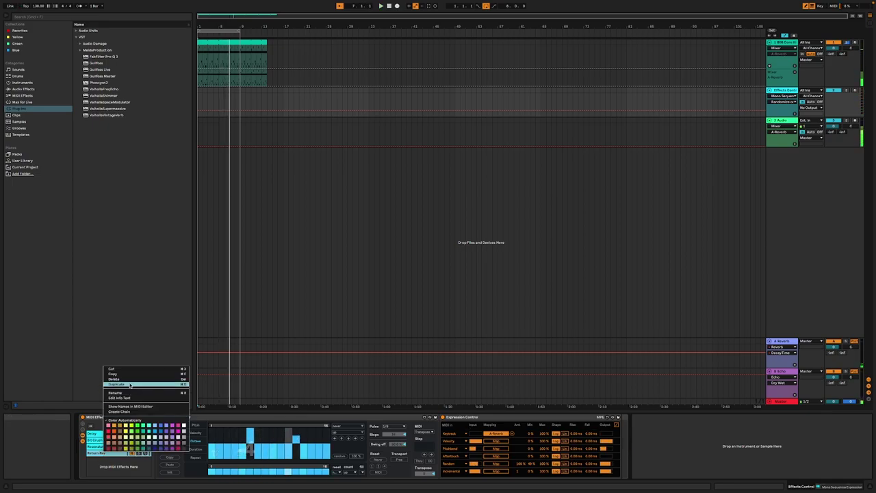
{"action": "left_click", "coordinate": [132, 395]}
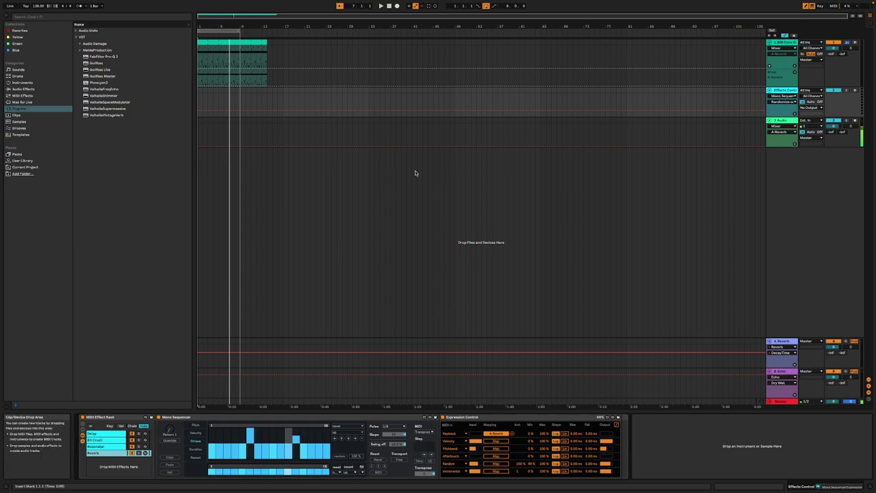
- Create a fourth chain in the 808 Core Kit track's Audio Effect Rack, add a Reverb device to it and solo the chain
{"action": "left_click", "coordinate": [783, 43]}
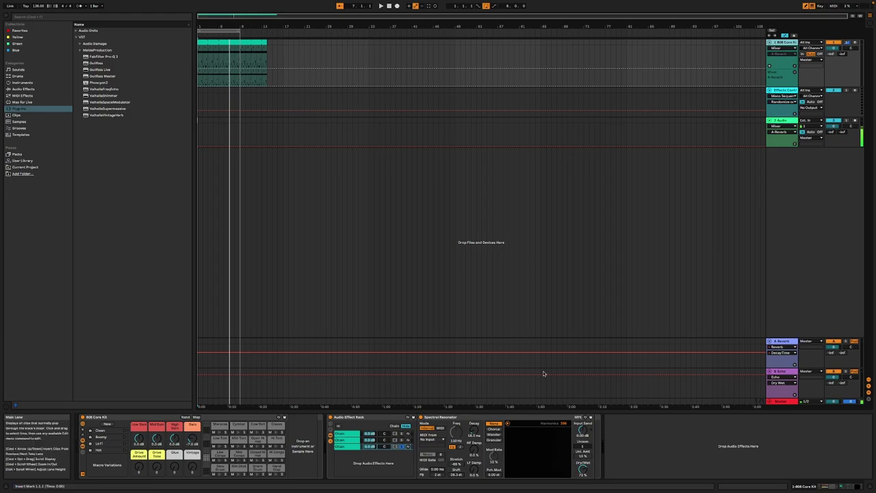
{"action": "mouse_move", "coordinate": [822, 19]}
{"action": "left_click", "coordinate": [356, 460]}
{"action": "left_click", "coordinate": [360, 463]}
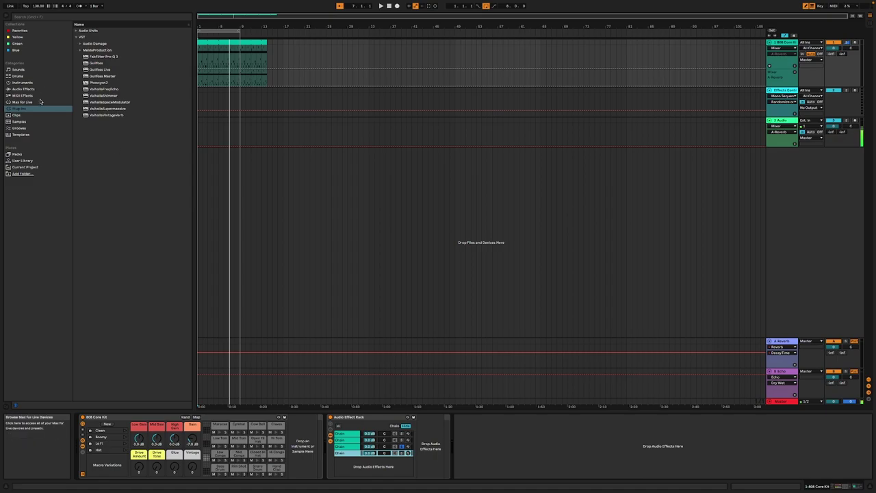
{"action": "left_click", "coordinate": [26, 89]}
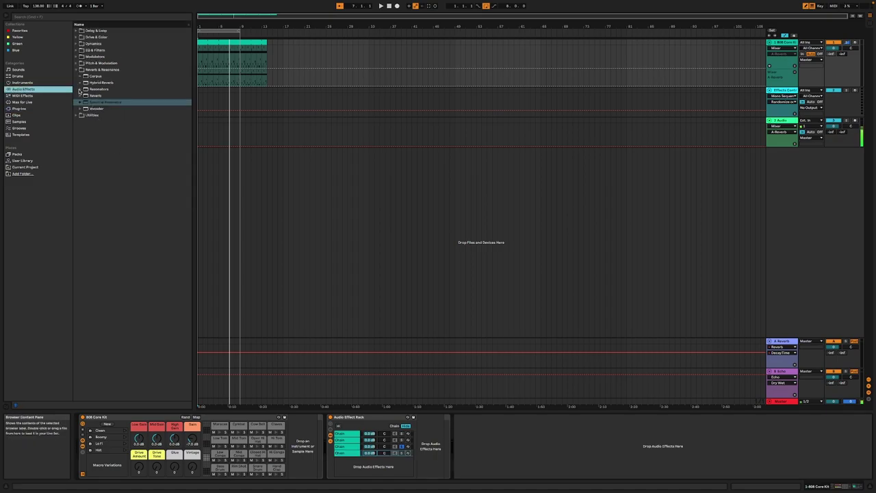
{"action": "left_click", "coordinate": [89, 95]}
{"action": "left_click_drag", "start_coordinate": [97, 105], "coordinate": [422, 445]}
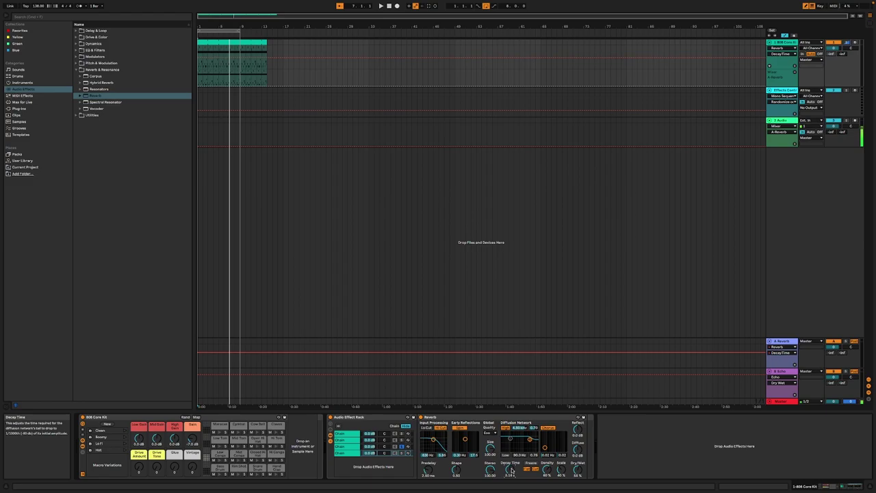
{"action": "left_click", "coordinate": [347, 453]}
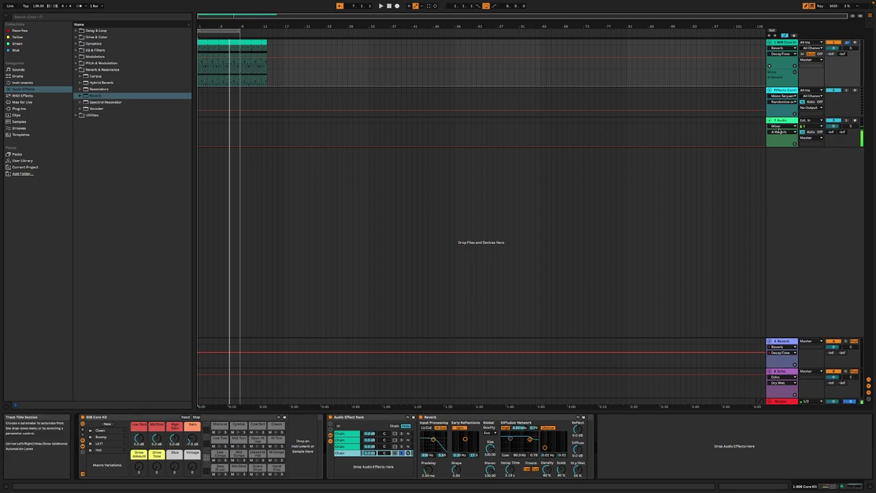
- Map the Reverb chain's Expression Control Velocity to the new Reverb device's Dry/Wet and audition it in playback
{"action": "left_click", "coordinate": [782, 90]}
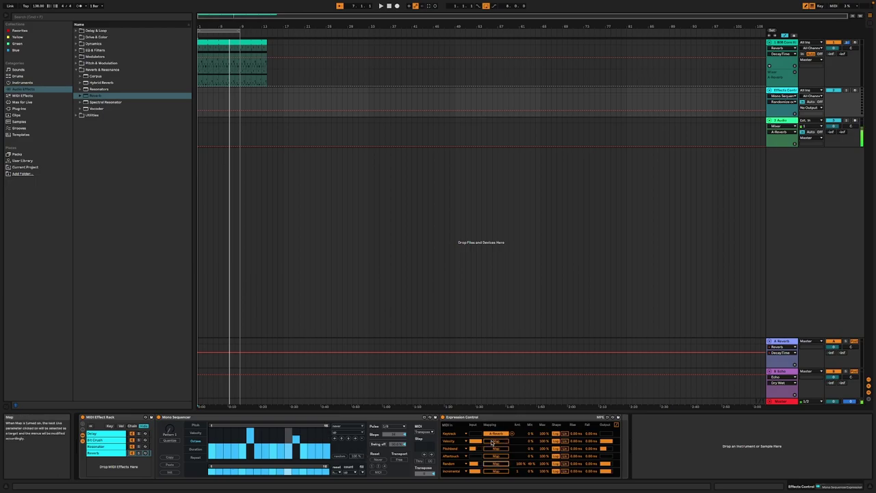
{"action": "left_click", "coordinate": [782, 43]}
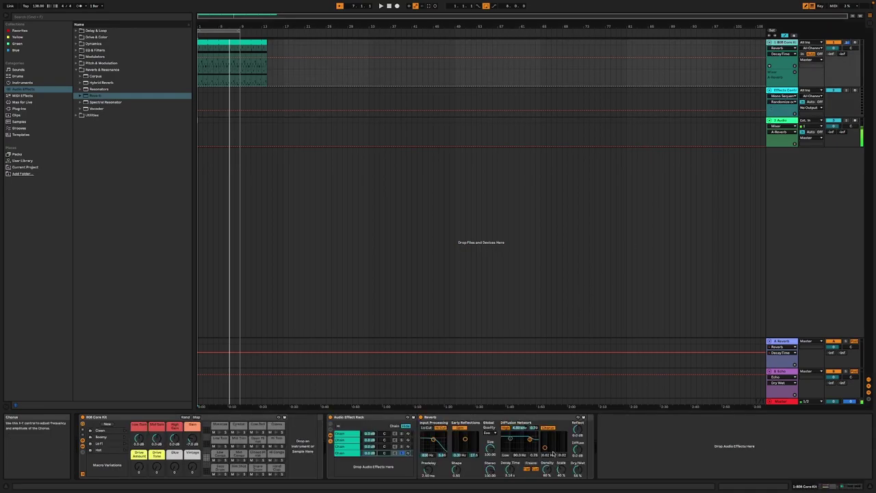
{"action": "key", "text": "space"}
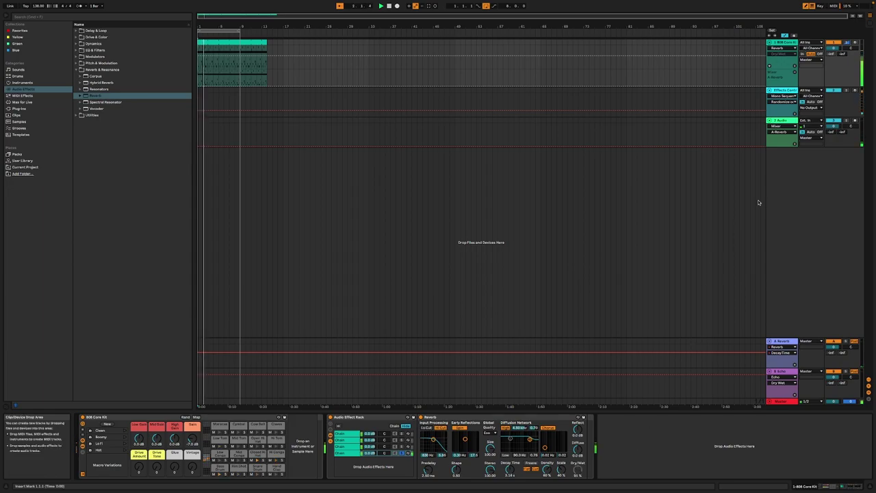
{"action": "left_click", "coordinate": [781, 120]}
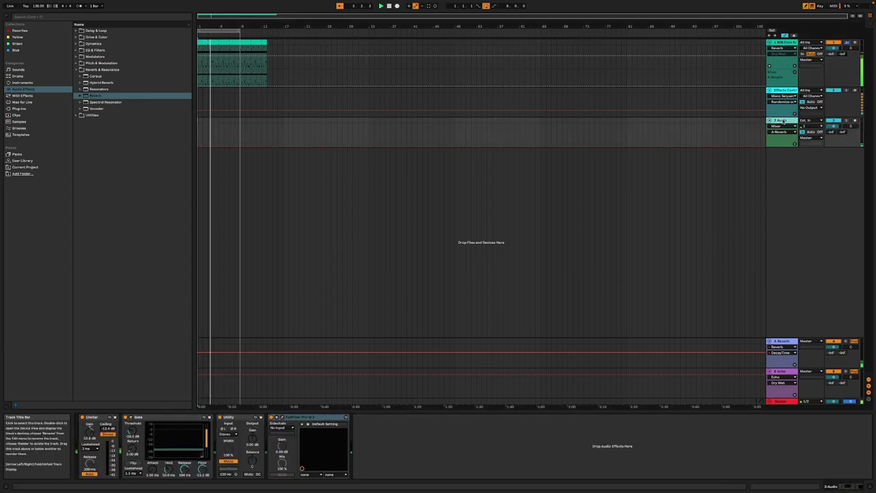
- Redraw the velocity lane of the Reverb chain's Mono Sequencer during playback, lowering most early steps and raising a late step to full height
{"action": "left_click", "coordinate": [784, 90]}
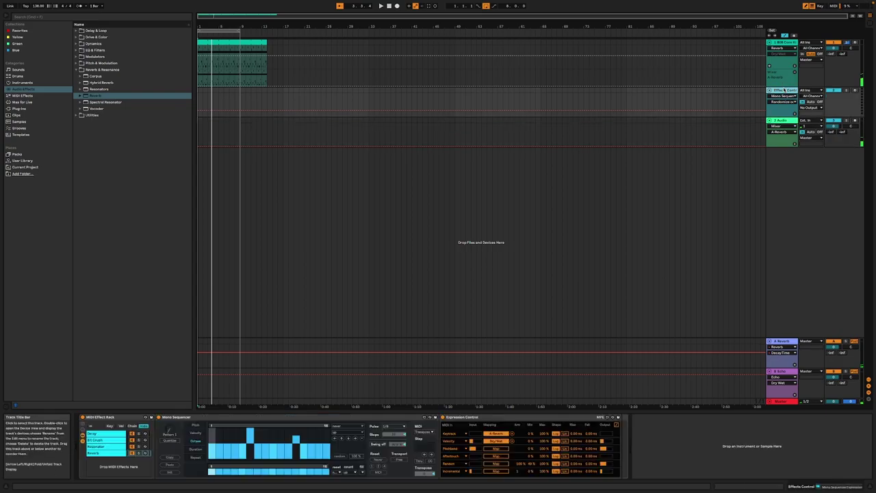
{"action": "left_click", "coordinate": [196, 432]}
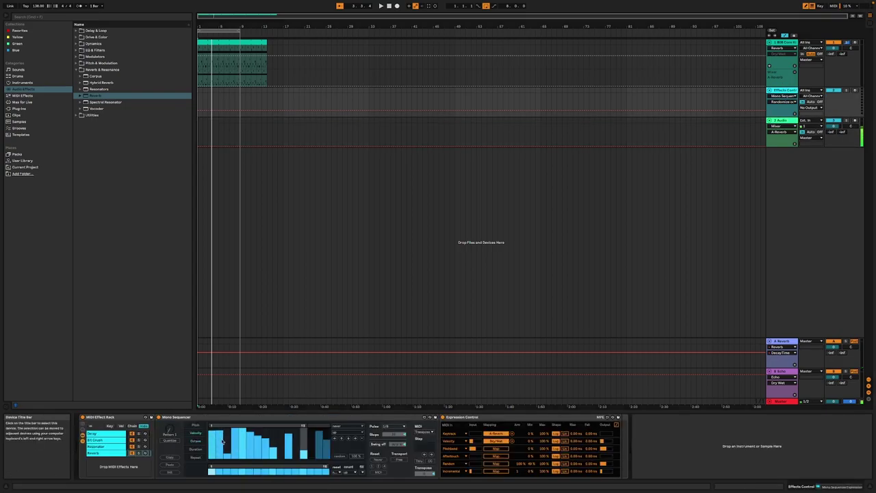
{"action": "mouse_move", "coordinate": [219, 461]}
{"action": "left_mouse_down"}
{"action": "mouse_move", "coordinate": [246, 456]}
{"action": "mouse_move", "coordinate": [213, 458]}
{"action": "mouse_move", "coordinate": [274, 457]}
{"action": "mouse_move", "coordinate": [263, 460]}
{"action": "left_mouse_up"}
{"action": "key", "text": "space"}
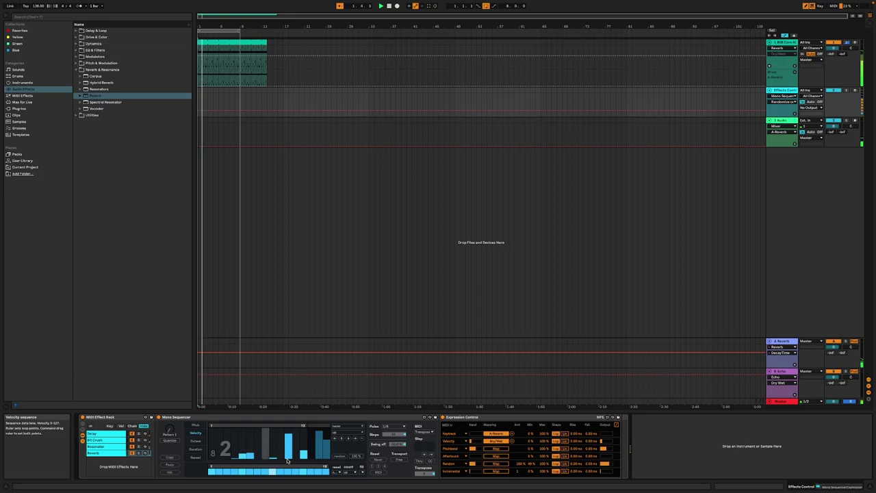
{"action": "left_click", "coordinate": [288, 452]}
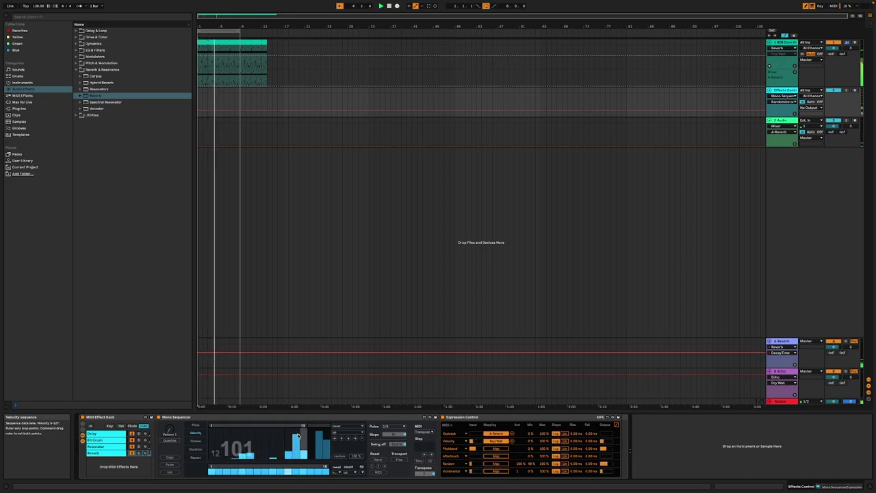
{"action": "mouse_move", "coordinate": [298, 436]}
{"action": "left_mouse_down"}
{"action": "mouse_move", "coordinate": [271, 460]}
{"action": "mouse_move", "coordinate": [265, 448]}
{"action": "mouse_move", "coordinate": [289, 448]}
{"action": "mouse_move", "coordinate": [298, 470]}
{"action": "mouse_move", "coordinate": [286, 458]}
{"action": "mouse_move", "coordinate": [286, 467]}
{"action": "mouse_move", "coordinate": [304, 428]}
{"action": "left_mouse_up"}
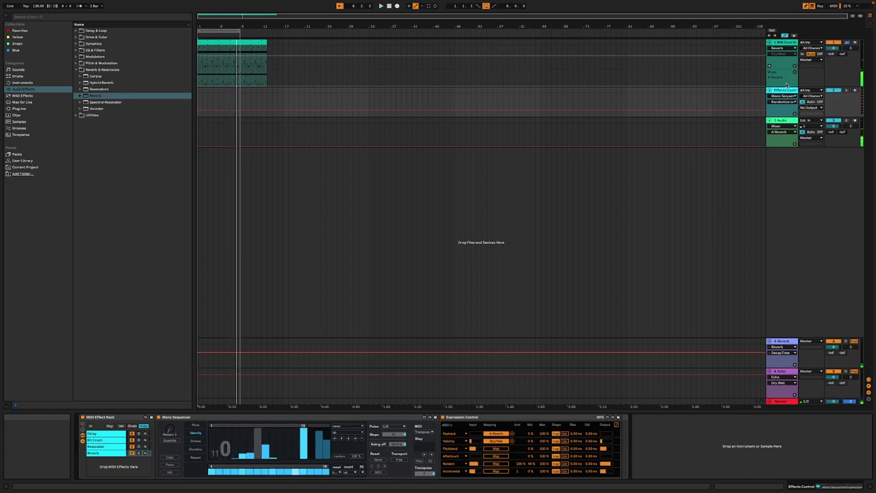
- Delete the Reverb device from the fourth chain of the 808 Core Kit track's Audio Effect Rack
{"action": "left_click", "coordinate": [780, 42]}
{"action": "left_click", "coordinate": [438, 417]}
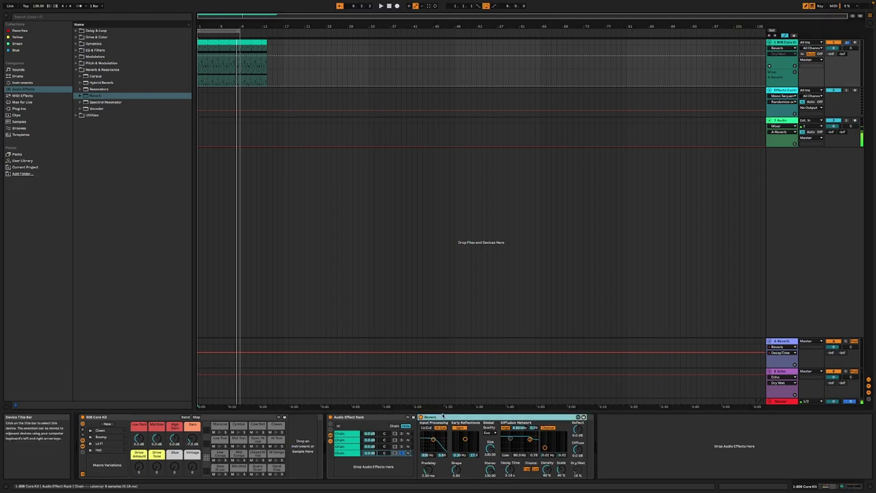
{"action": "key", "text": "Delete"}
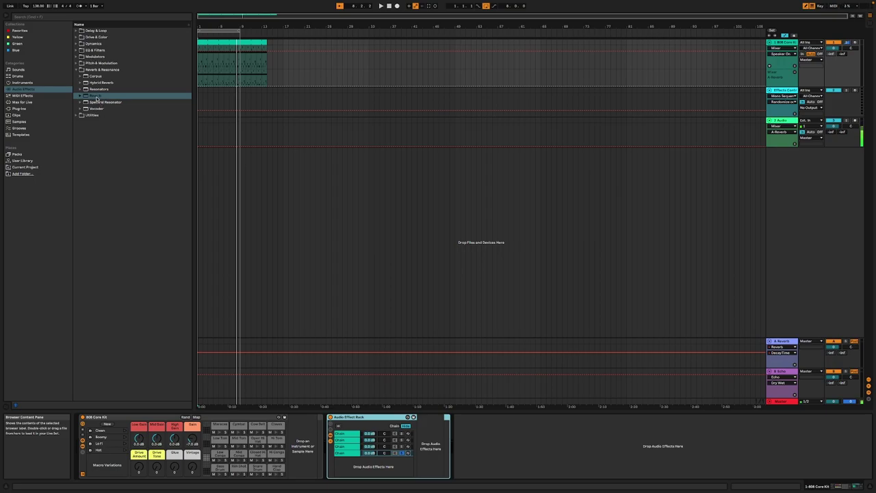
- Add a Saturator from the Drive & Color effects as a new fifth chain in the 808 Core Kit track's Audio Effect Rack
{"action": "left_click", "coordinate": [76, 38]}
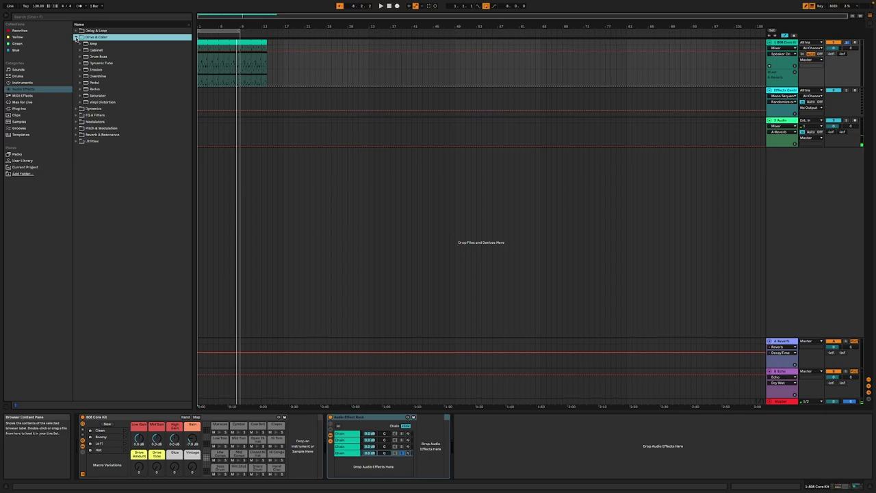
{"action": "left_click", "coordinate": [76, 31]}
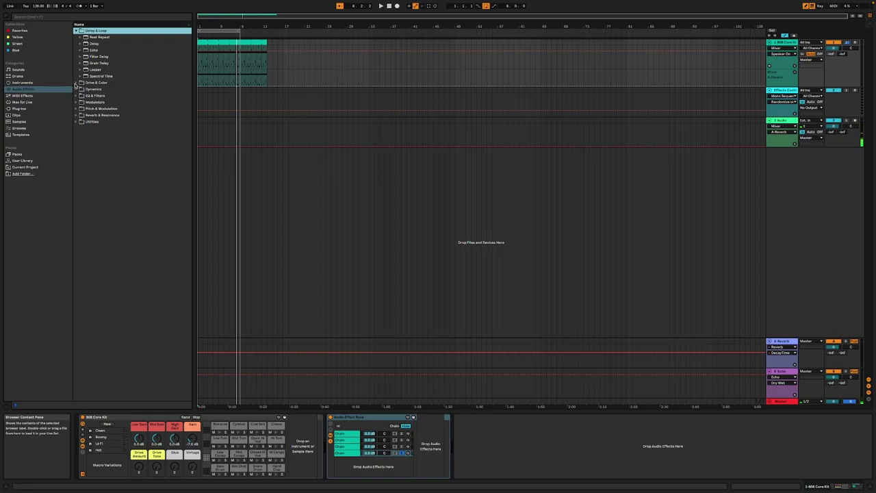
{"action": "left_click", "coordinate": [76, 83]}
{"action": "left_click", "coordinate": [108, 96]}
{"action": "left_click_drag", "start_coordinate": [99, 98], "coordinate": [354, 461]}
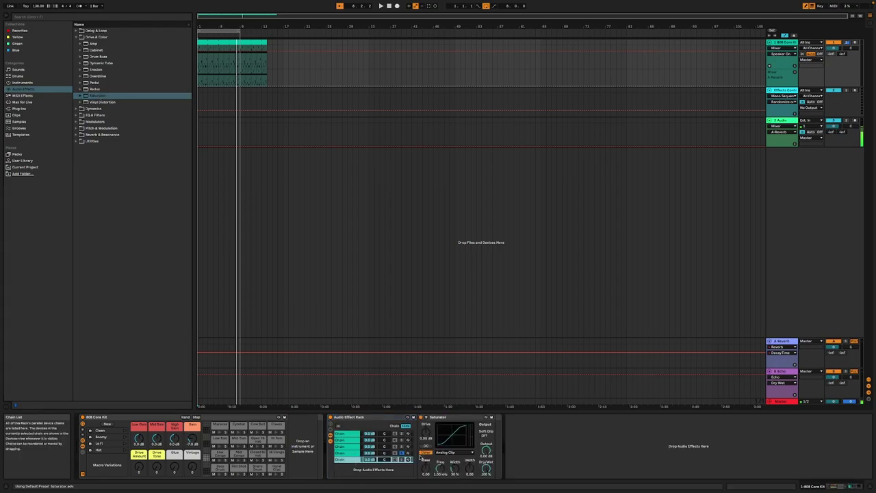
- Set the Saturator's curve type to Sinoid Fold and solo its chain
{"action": "left_click", "coordinate": [449, 453]}
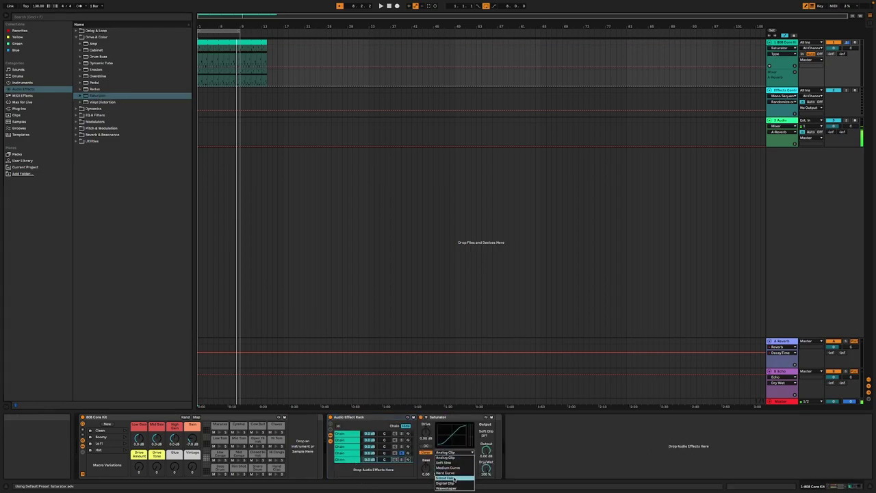
{"action": "left_click", "coordinate": [454, 479]}
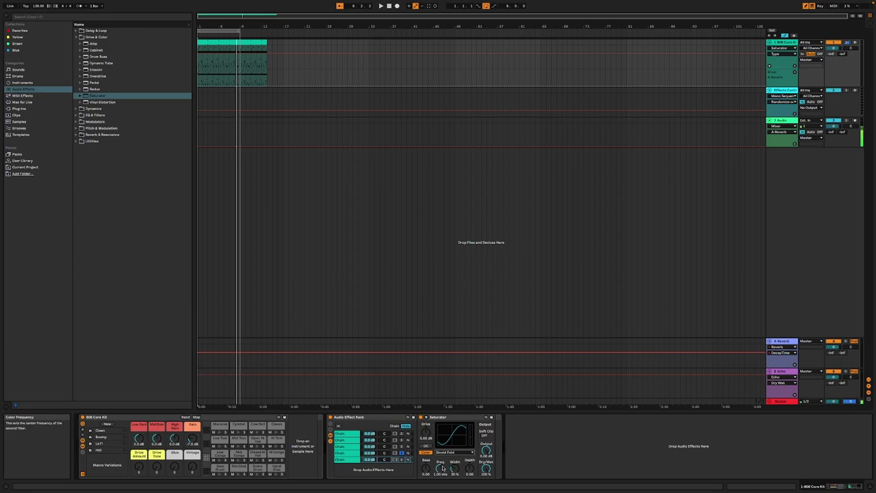
{"action": "left_click", "coordinate": [407, 460]}
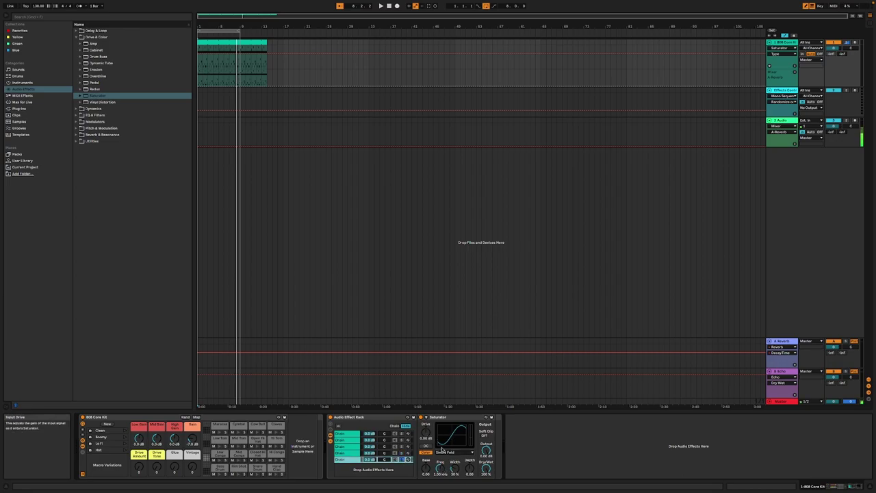
- Map Velocity in the Reverb chain's Expression Control to the Saturator's Base on the 808 Core Kit track and start playback
{"action": "left_click", "coordinate": [781, 89]}
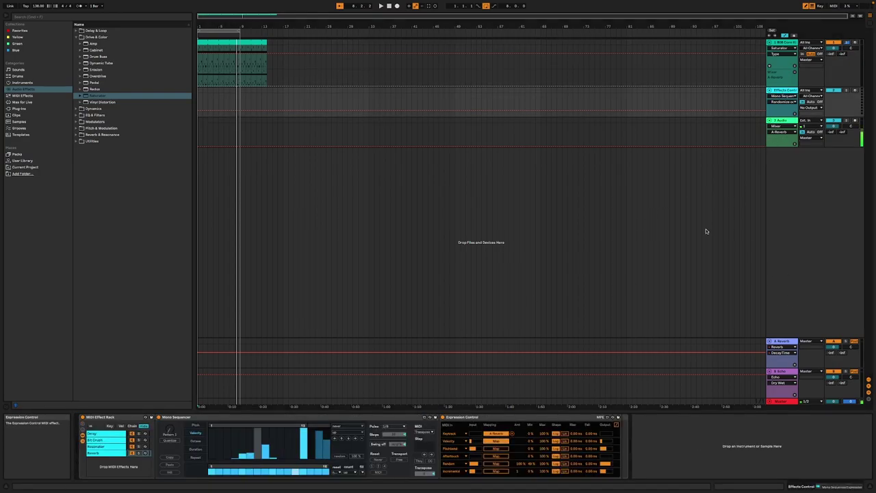
{"action": "left_click", "coordinate": [781, 42]}
{"action": "left_click", "coordinate": [426, 470]}
{"action": "key", "text": "space"}
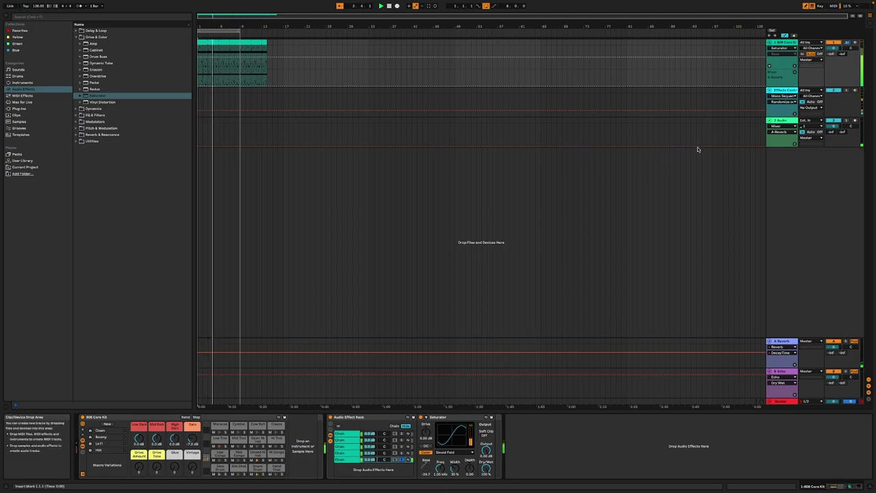
- Set the Reverb chain's Mono Sequencer pulse to 1/4 and reshape its late velocity steps into a high, gently descending run during playback
{"action": "left_click", "coordinate": [781, 92]}
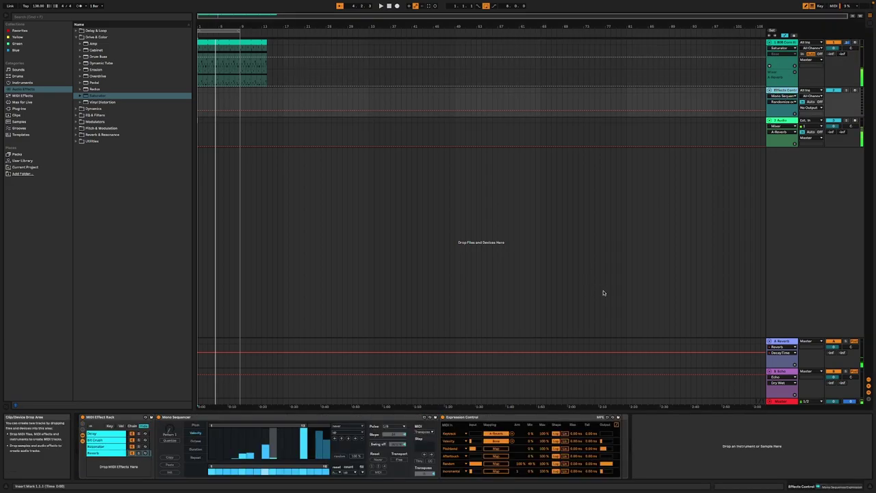
{"action": "left_click", "coordinate": [393, 426]}
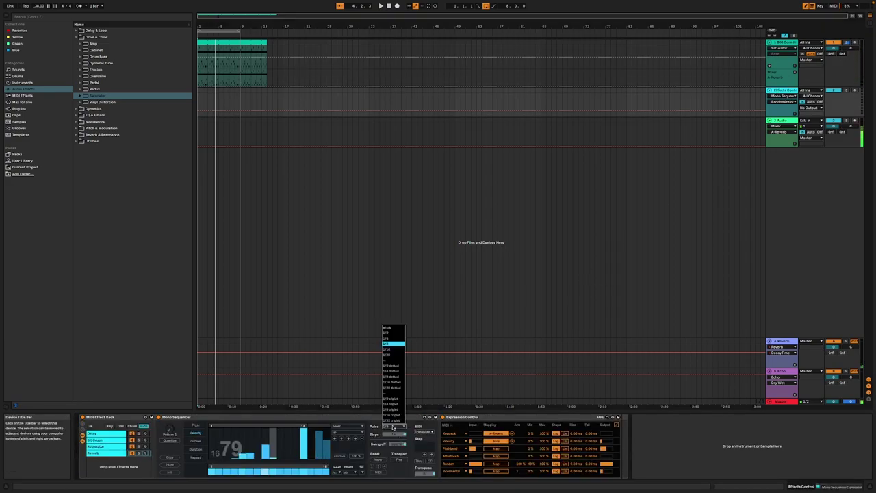
{"action": "left_click", "coordinate": [395, 338]}
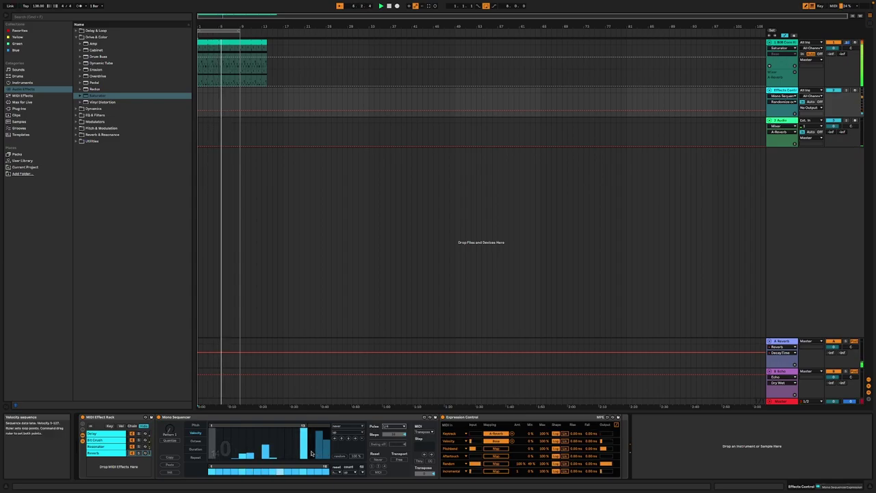
{"action": "left_click_drag", "start_coordinate": [308, 452], "coordinate": [306, 445]}
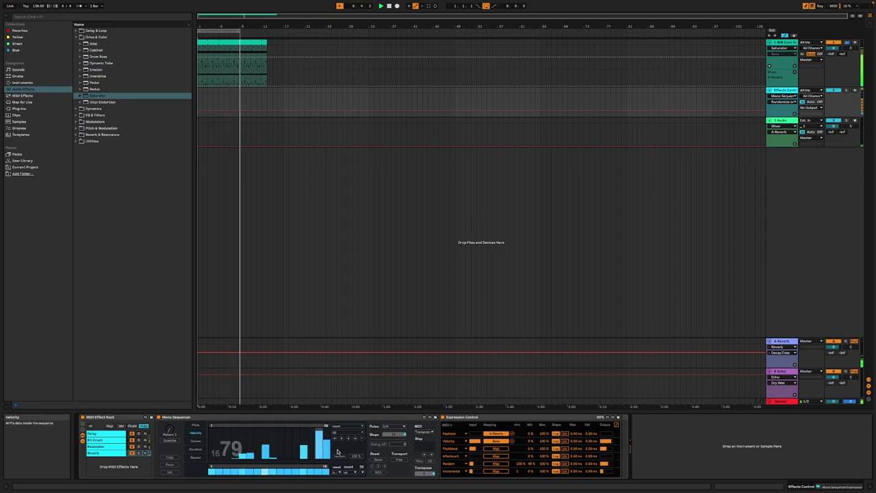
{"action": "mouse_move", "coordinate": [304, 445]}
{"action": "left_mouse_down"}
{"action": "mouse_move", "coordinate": [304, 430]}
{"action": "mouse_move", "coordinate": [321, 439]}
{"action": "mouse_move", "coordinate": [303, 433]}
{"action": "mouse_move", "coordinate": [277, 457]}
{"action": "mouse_move", "coordinate": [265, 436]}
{"action": "left_mouse_up"}
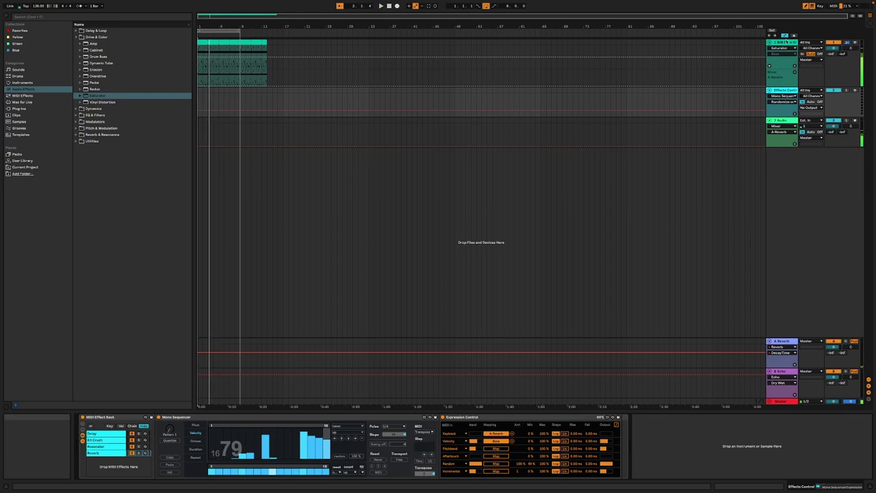
- Set the Saturator's drive to 3 dB and output to -3 dB on the 808 Core Kit track, and audition the result
{"action": "left_click", "coordinate": [787, 43]}
{"action": "left_click", "coordinate": [426, 436]}
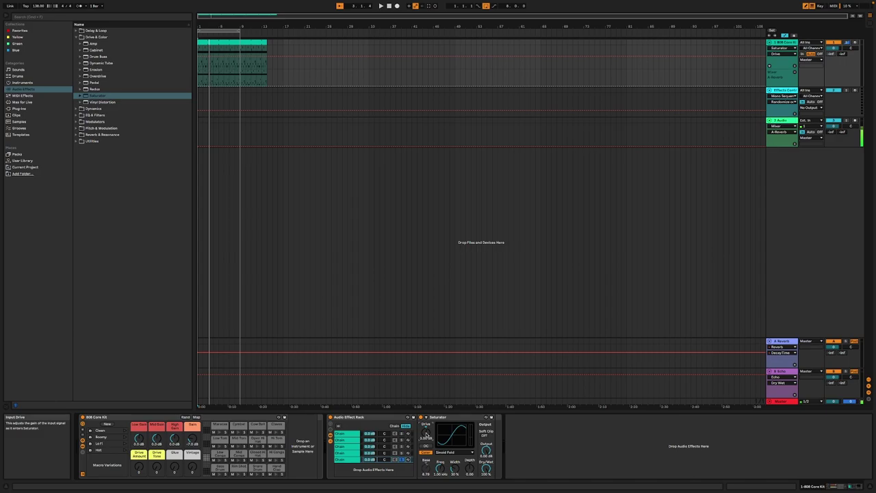
{"action": "left_click", "coordinate": [487, 450]}
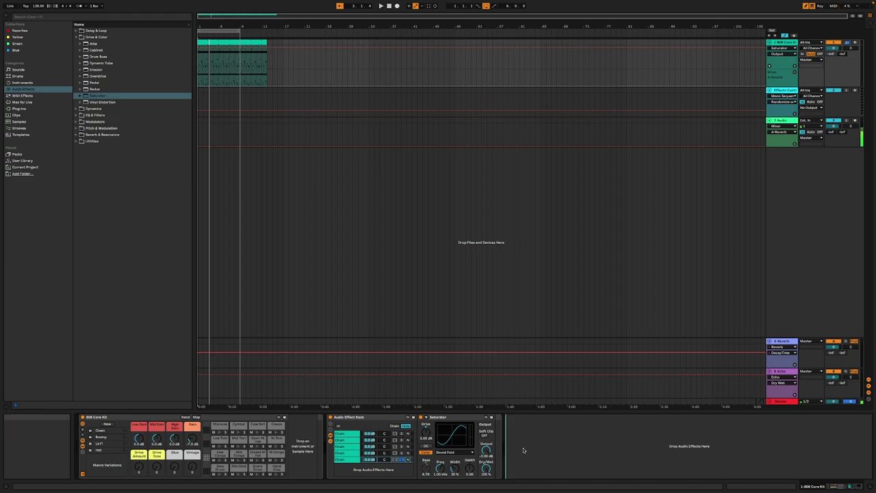
{"action": "key", "text": "space"}
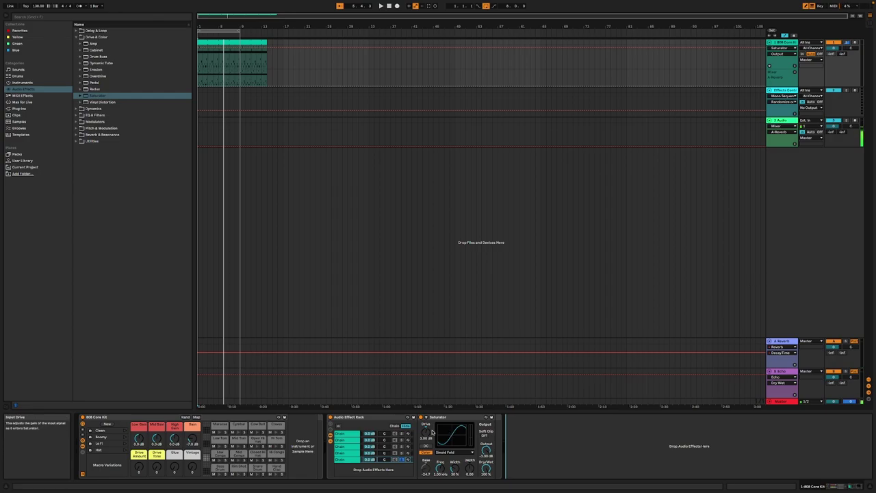
- Create an empty sixth chain in the 808 Core Kit track's Audio Effect Rack and unsolo the Saturator chain
{"action": "left_click", "coordinate": [347, 470]}
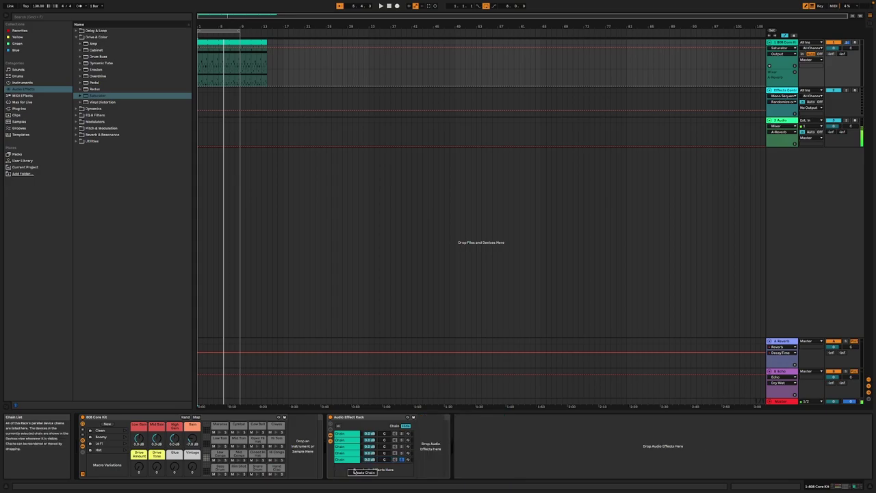
{"action": "right_click", "coordinate": [348, 470]}
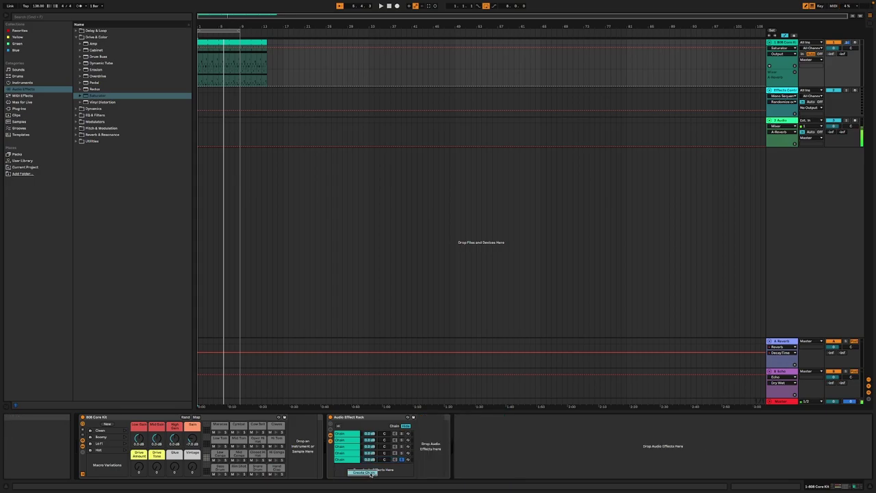
{"action": "left_click", "coordinate": [363, 473]}
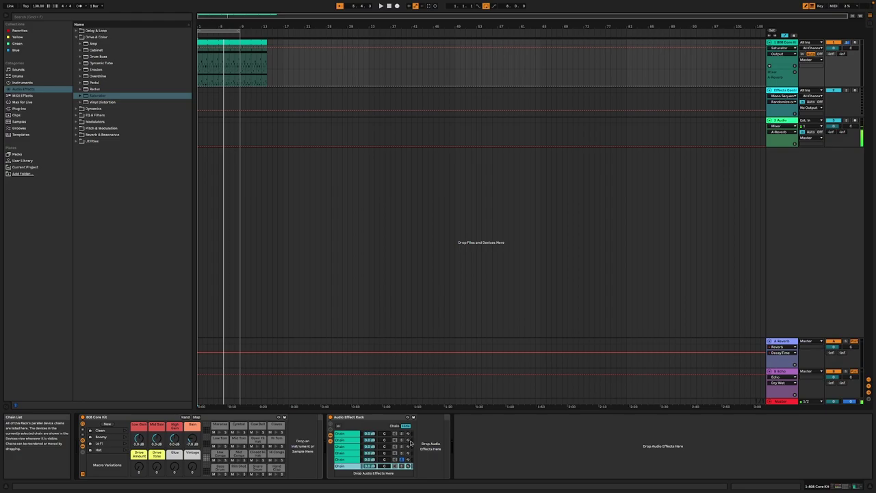
{"action": "left_click", "coordinate": [402, 459]}
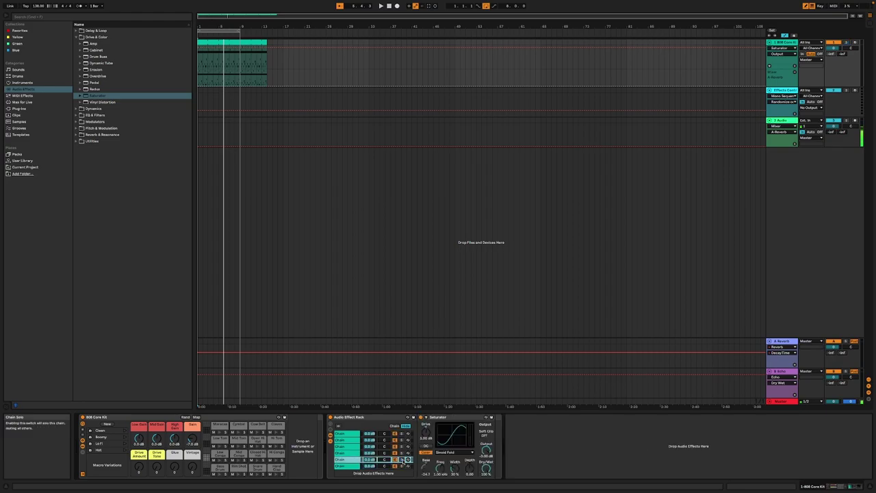
- Extend the chain zones of all six Audio Effect Rack chains across the full selector range up to 127
{"action": "left_click", "coordinate": [395, 427]}
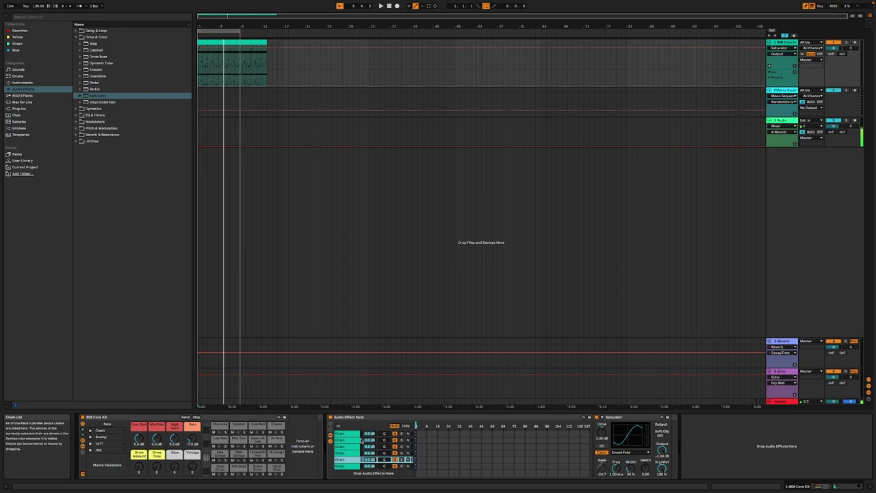
{"action": "left_click", "coordinate": [358, 447]}
{"action": "key", "text": "ctrl+a"}
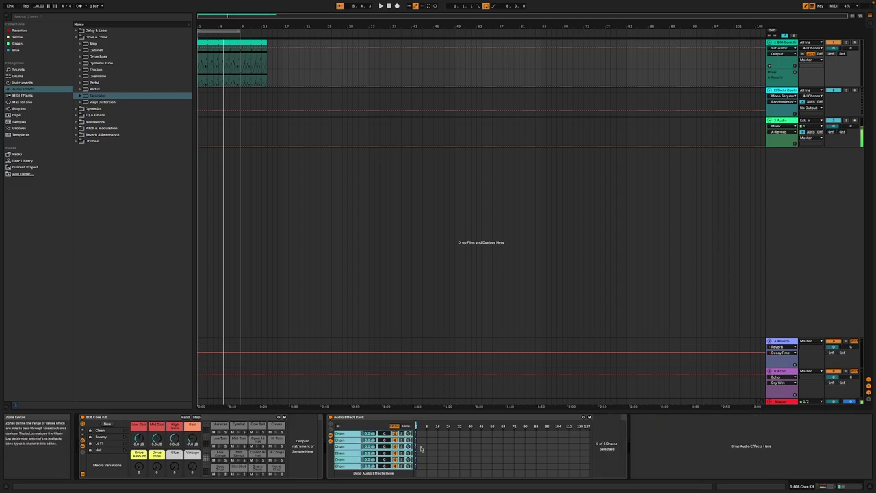
{"action": "left_click_drag", "start_coordinate": [417, 453], "coordinate": [601, 453]}
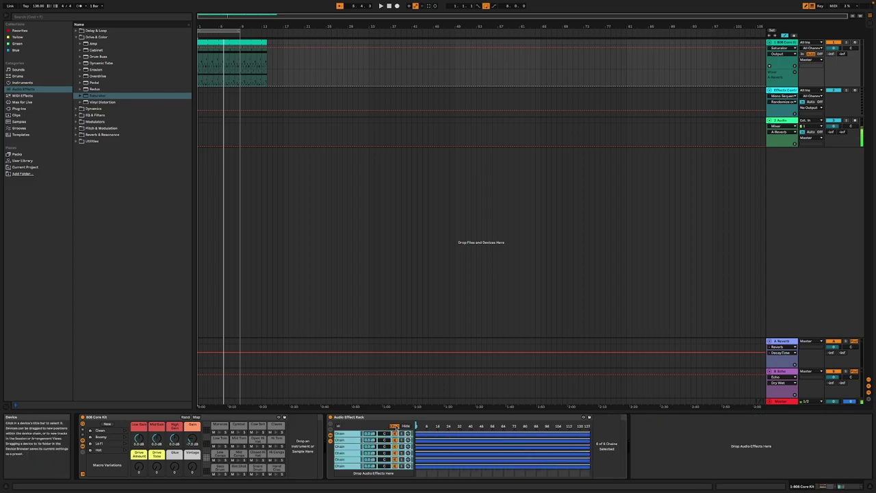
- Distribute the zone ranges of the six selected chains equally
{"action": "right_click", "coordinate": [448, 434]}
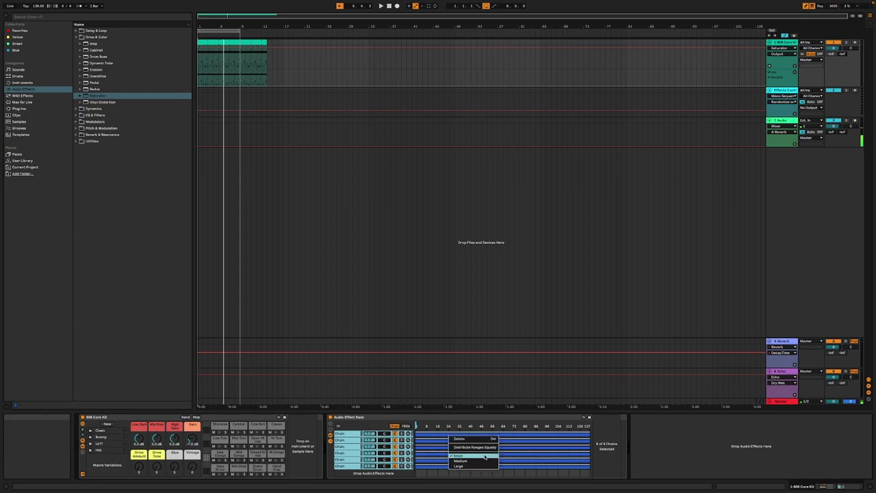
{"action": "key", "text": "Escape"}
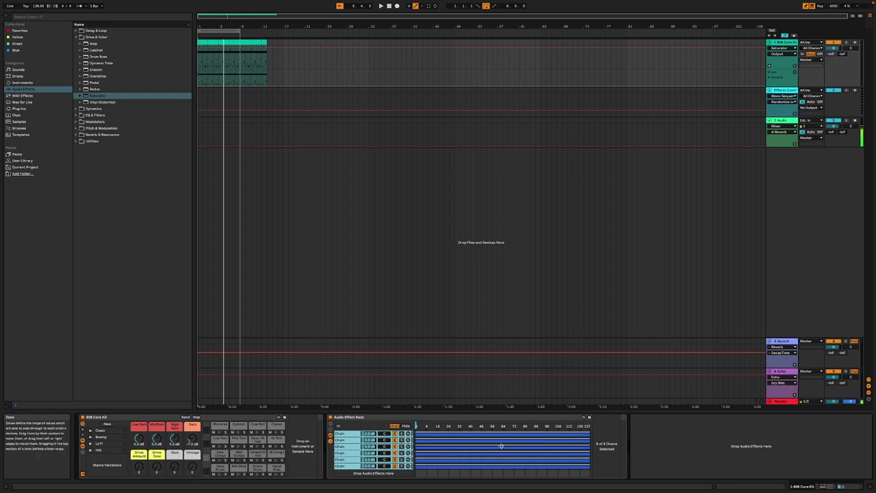
{"action": "right_click", "coordinate": [455, 438]}
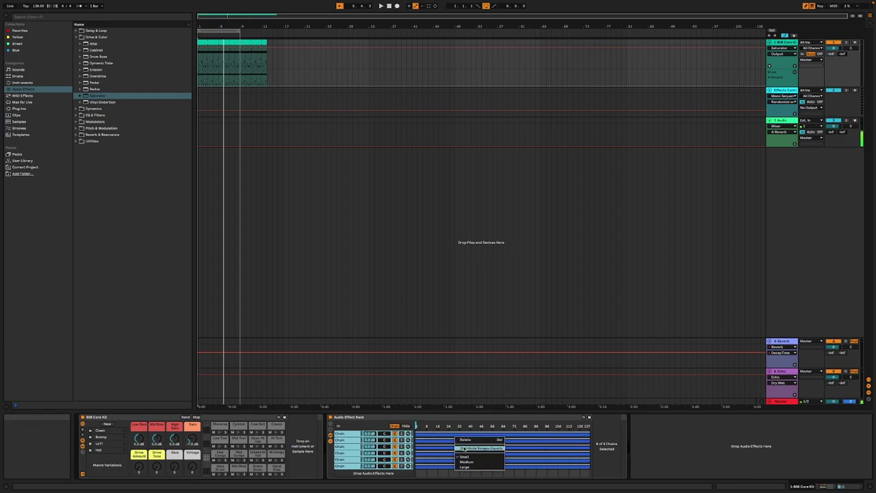
{"action": "left_click", "coordinate": [464, 449]}
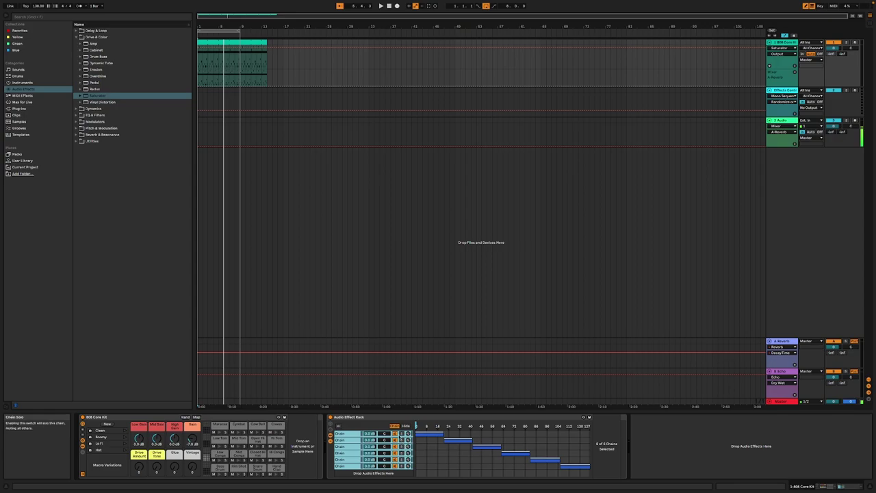
- Audition the rack by moving the chain selector through the zones during playback, ending in the fifth chain's zone at about 95
{"action": "left_click", "coordinate": [408, 447]}
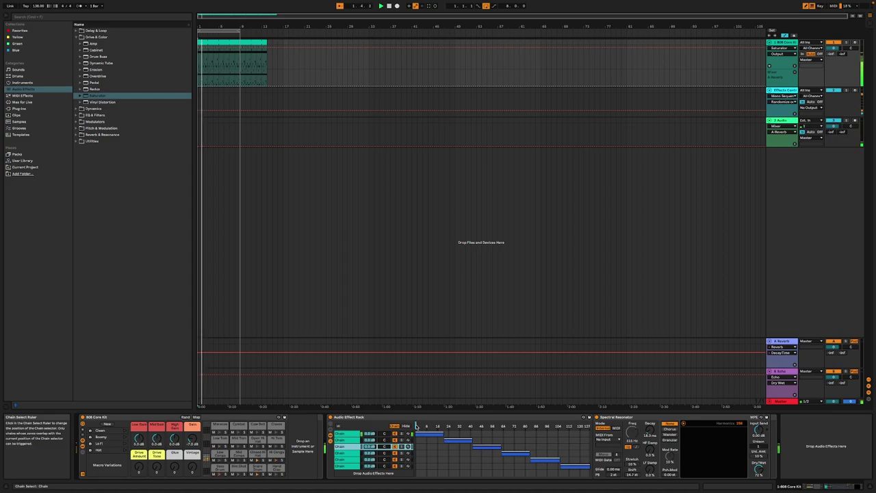
{"action": "left_click", "coordinate": [361, 432]}
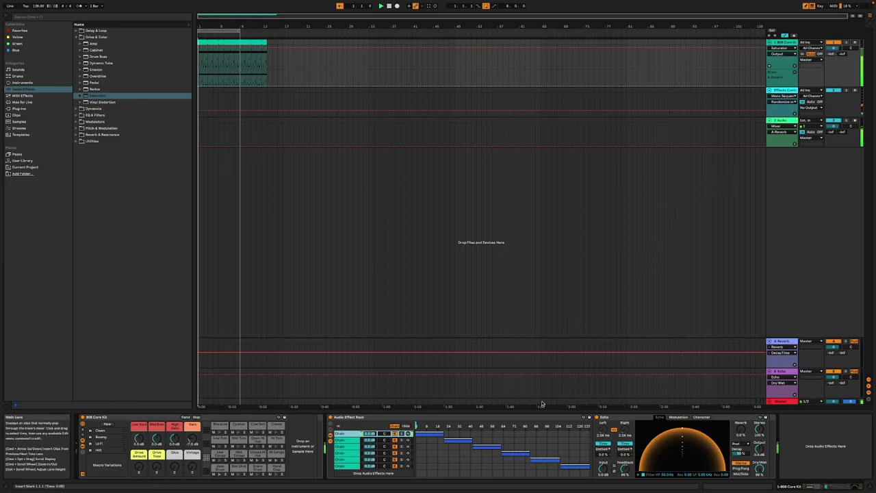
{"action": "left_click_drag", "start_coordinate": [416, 426], "coordinate": [513, 425]}
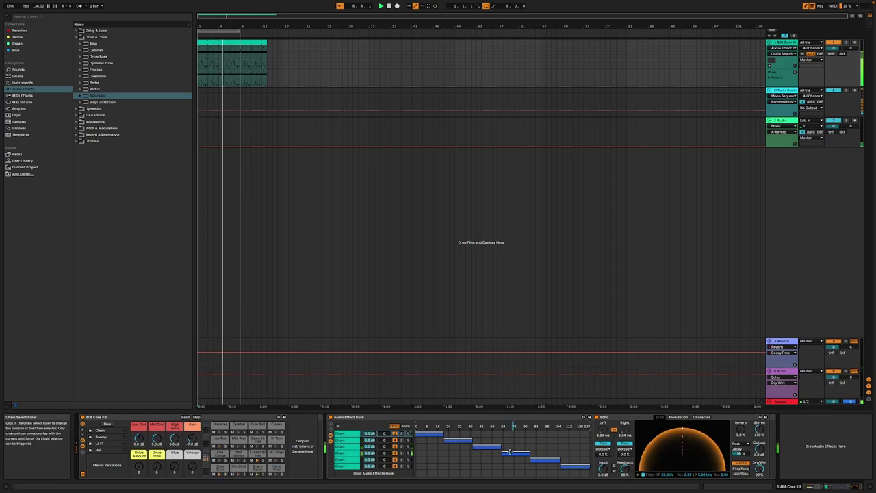
{"action": "left_click_drag", "start_coordinate": [513, 425], "coordinate": [547, 424]}
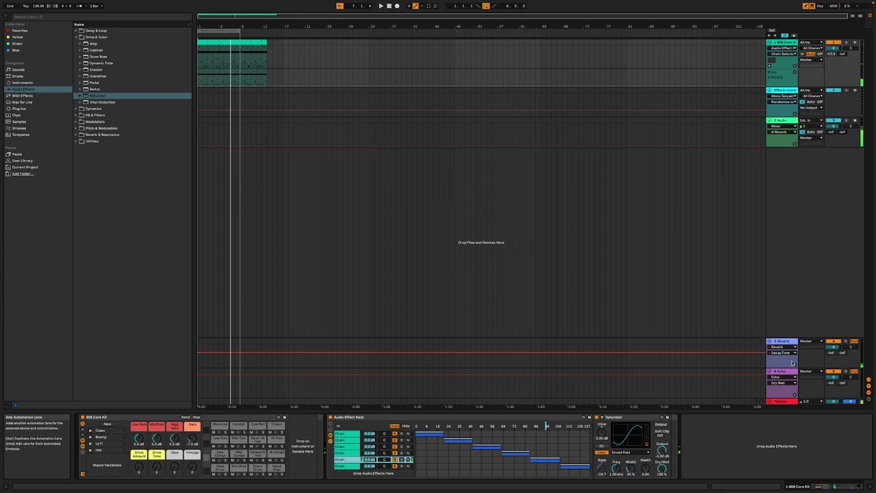
- Raise the early and middle velocity steps of the Reverb chain's Mono Sequencer and set its pulse to 1/8
{"action": "left_click", "coordinate": [781, 91]}
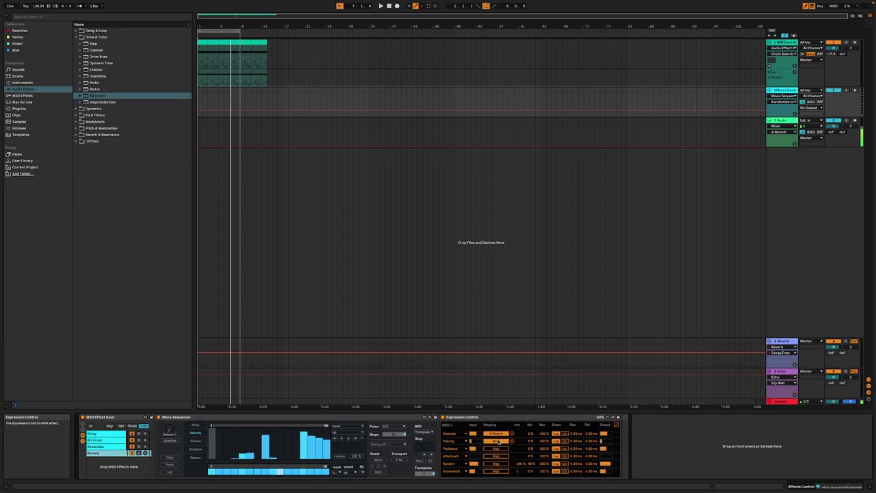
{"action": "mouse_move", "coordinate": [230, 435]}
{"action": "left_mouse_down"}
{"action": "mouse_move", "coordinate": [218, 460]}
{"action": "mouse_move", "coordinate": [225, 451]}
{"action": "mouse_move", "coordinate": [281, 454]}
{"action": "mouse_move", "coordinate": [229, 446]}
{"action": "mouse_move", "coordinate": [357, 432]}
{"action": "left_mouse_up"}
{"action": "left_click", "coordinate": [392, 426]}
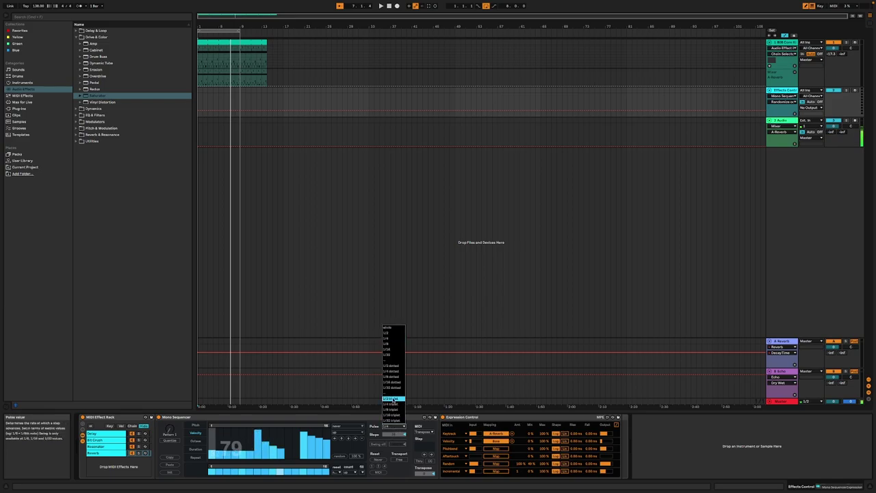
{"action": "left_click", "coordinate": [396, 345]}
{"action": "key", "text": "space"}
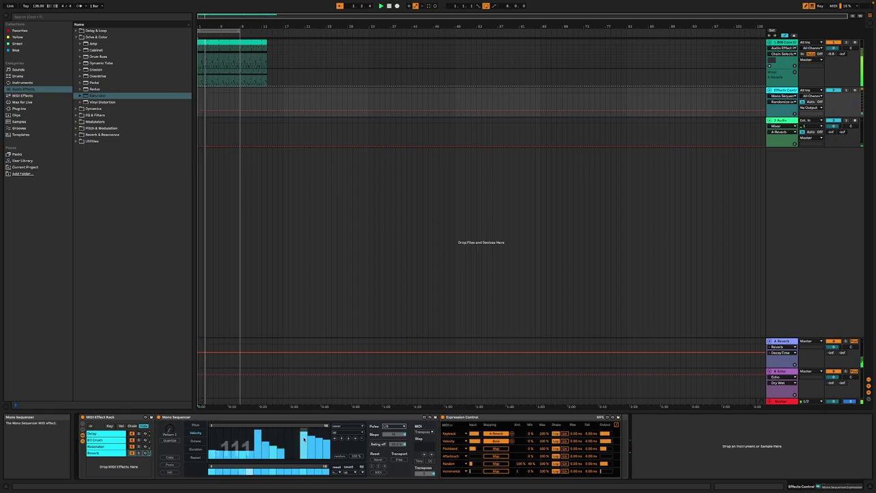
{"action": "left_click_drag", "start_coordinate": [272, 447], "coordinate": [295, 454]}
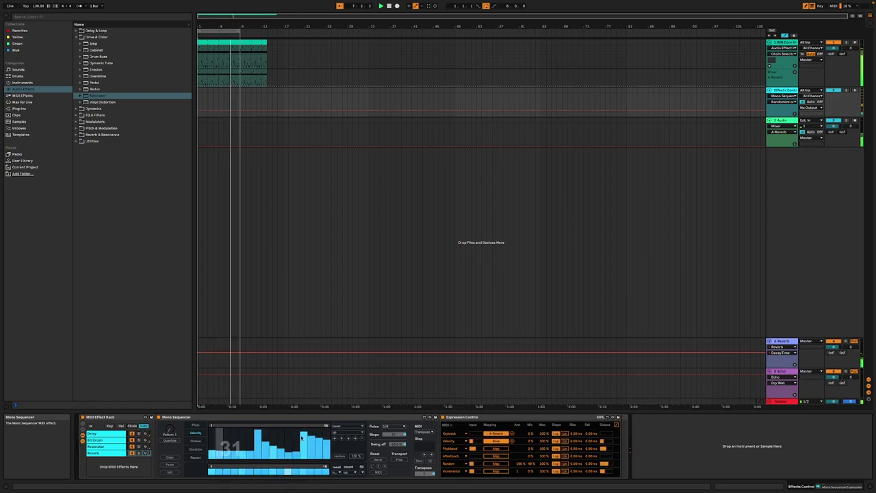
- Add an empty seventh chain to the 808 Core Kit track's Audio Effect Rack, extend its zone over the full range and lower its volume
{"action": "left_click", "coordinate": [788, 43]}
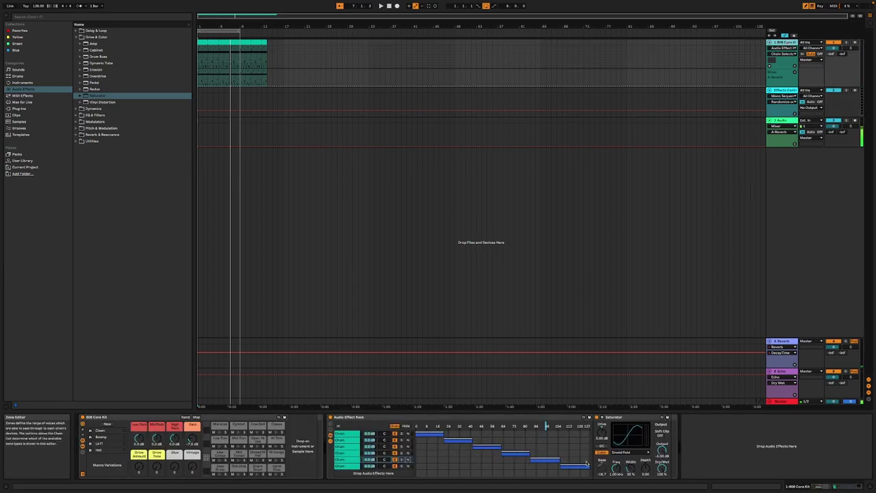
{"action": "right_click", "coordinate": [352, 473]}
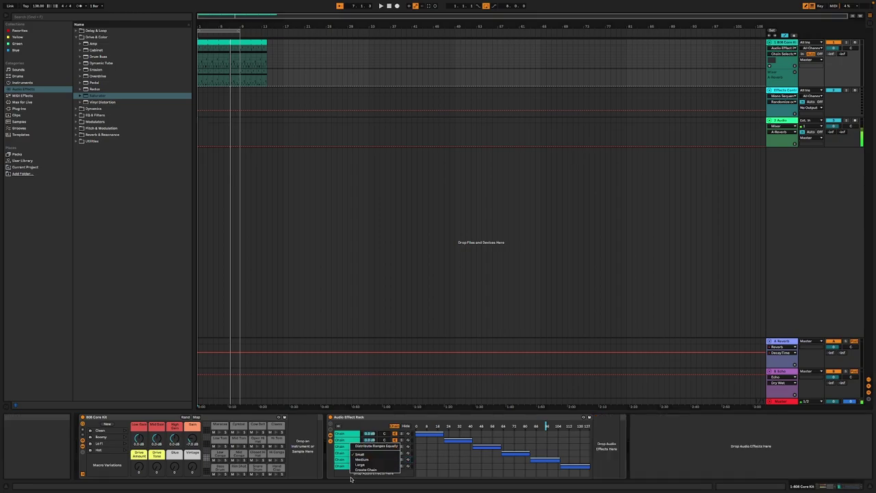
{"action": "left_click", "coordinate": [349, 478]}
{"action": "right_click", "coordinate": [347, 475]}
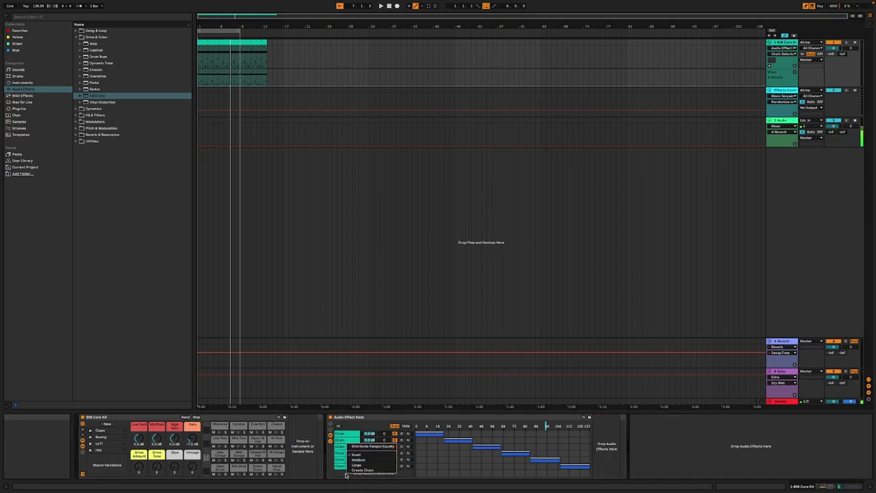
{"action": "left_click", "coordinate": [362, 470]}
{"action": "left_click_drag", "start_coordinate": [421, 473], "coordinate": [574, 479]}
{"action": "left_click_drag", "start_coordinate": [375, 472], "coordinate": [375, 483]}
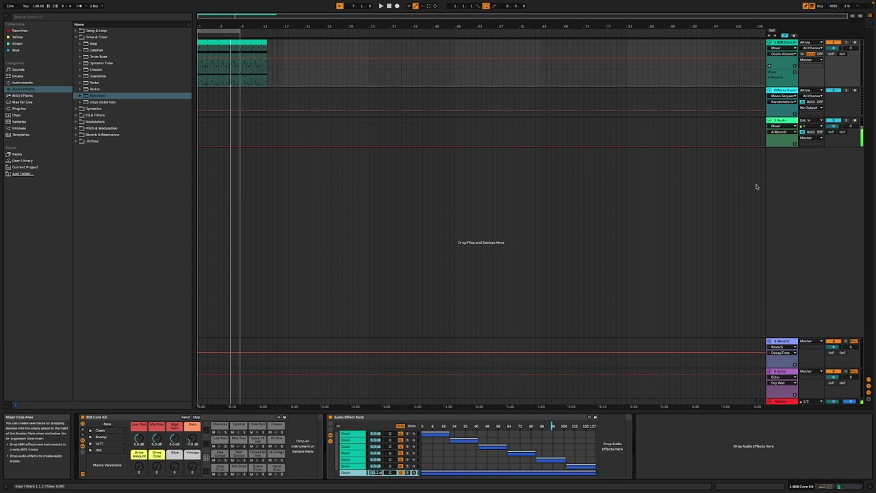
- Add a new chain holding a Step Sequencer below the Reverb chain in the Effects Control track's MIDI Effect Rack
{"action": "left_click", "coordinate": [777, 90]}
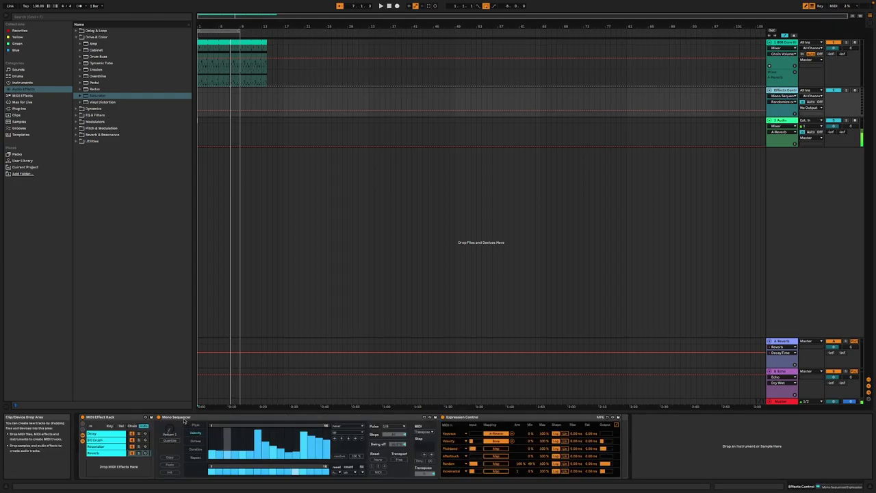
{"action": "left_click", "coordinate": [106, 452]}
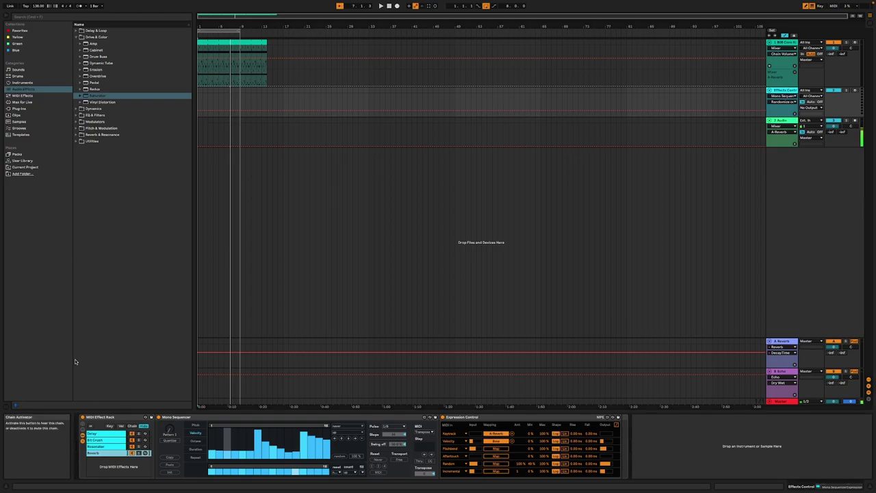
{"action": "left_click", "coordinate": [22, 109]}
{"action": "left_click", "coordinate": [22, 102]}
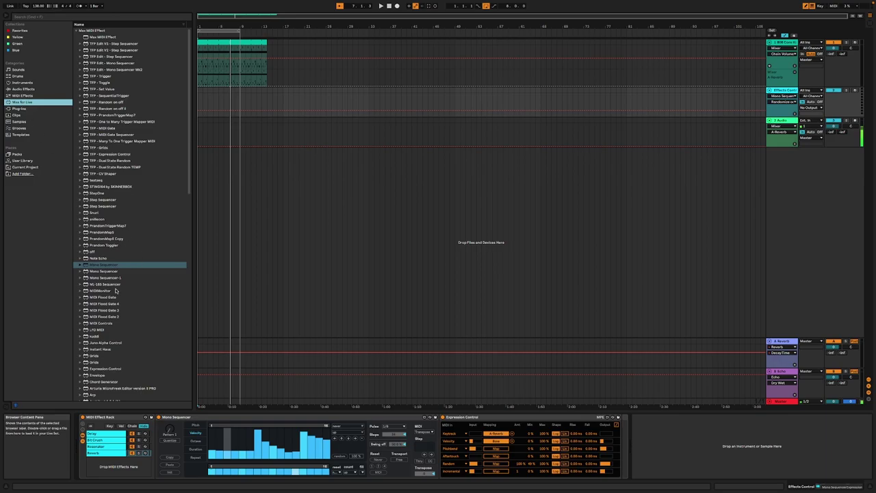
{"action": "left_click", "coordinate": [118, 199]}
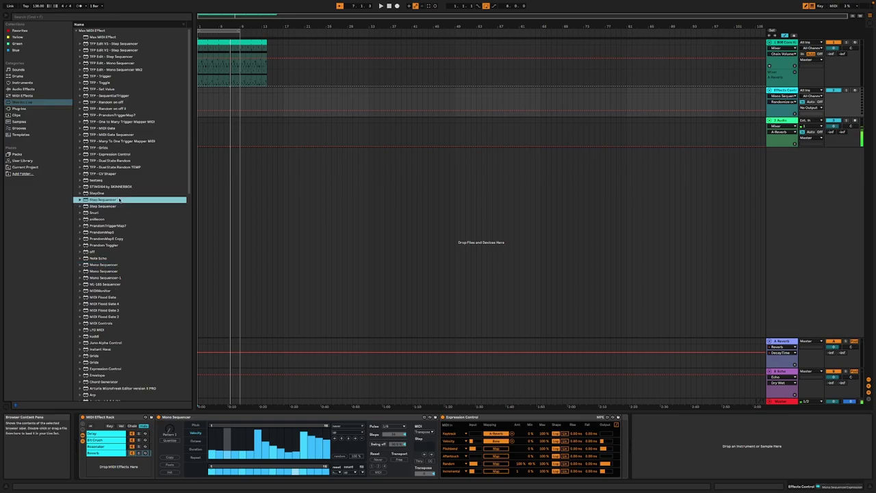
{"action": "left_click_drag", "start_coordinate": [123, 235], "coordinate": [119, 461]}
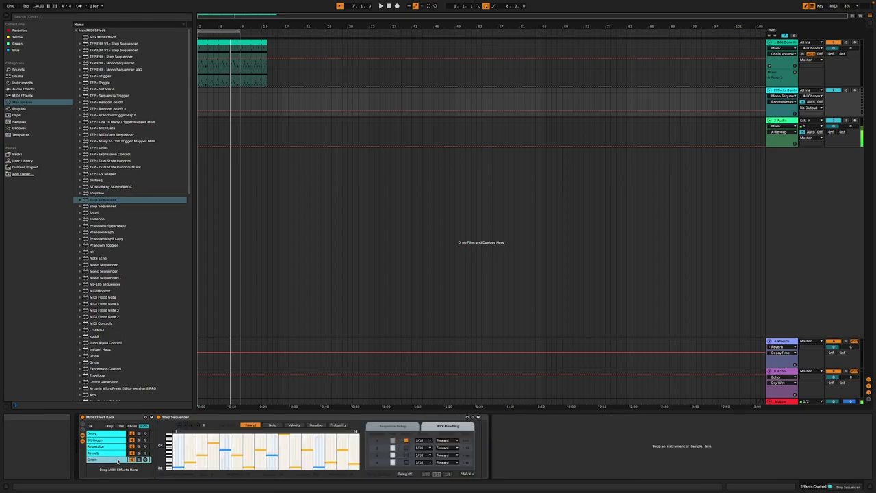
- Add an Expression Control after the Step Sequencer and set its first MIDI source to Random
{"action": "left_click", "coordinate": [26, 95]}
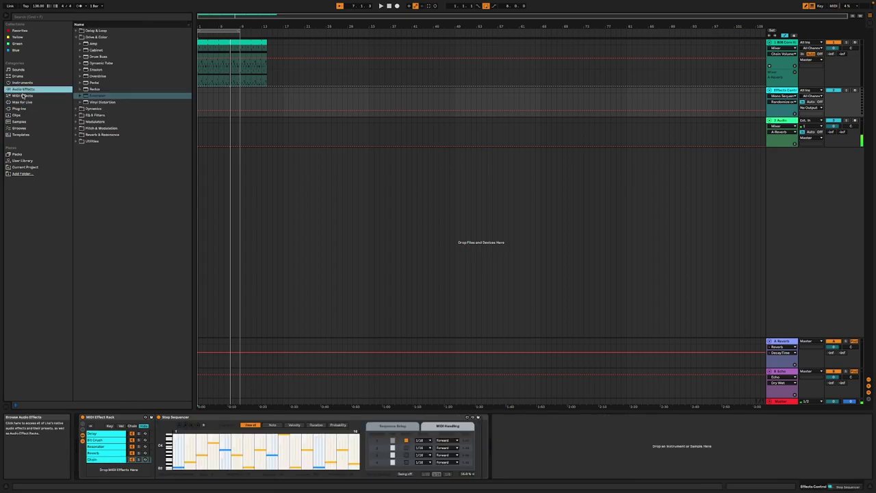
{"action": "left_click", "coordinate": [103, 49]}
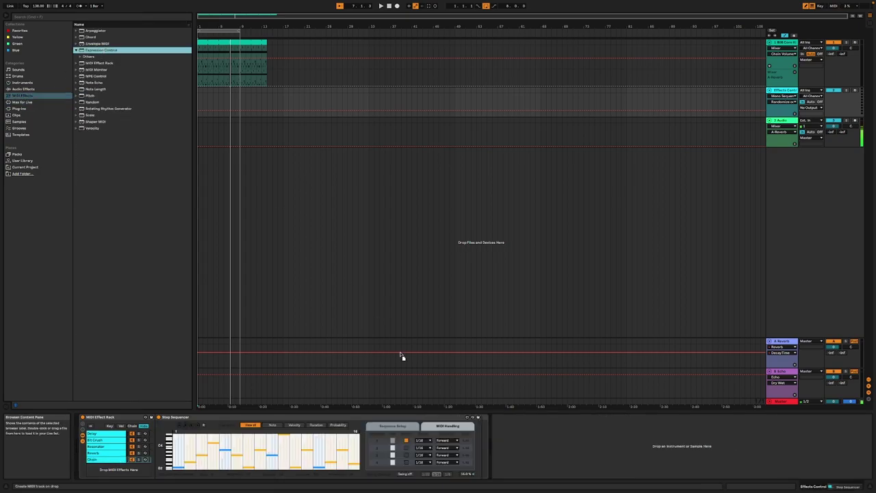
{"action": "left_click_drag", "start_coordinate": [482, 434], "coordinate": [482, 434]}
{"action": "left_click", "coordinate": [502, 433]}
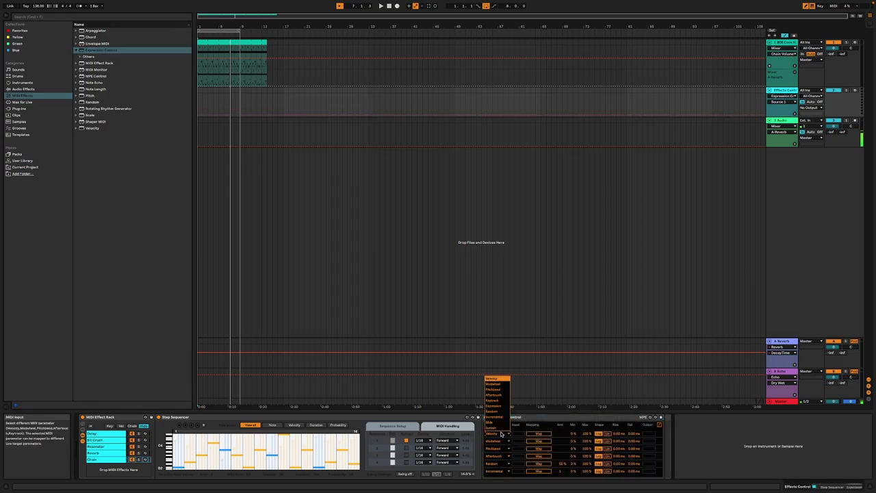
{"action": "left_click", "coordinate": [499, 412]}
- Set the Step Sequencer's first sequence to a 1/2 rate and show its probability lane
{"action": "left_click", "coordinate": [421, 440]}
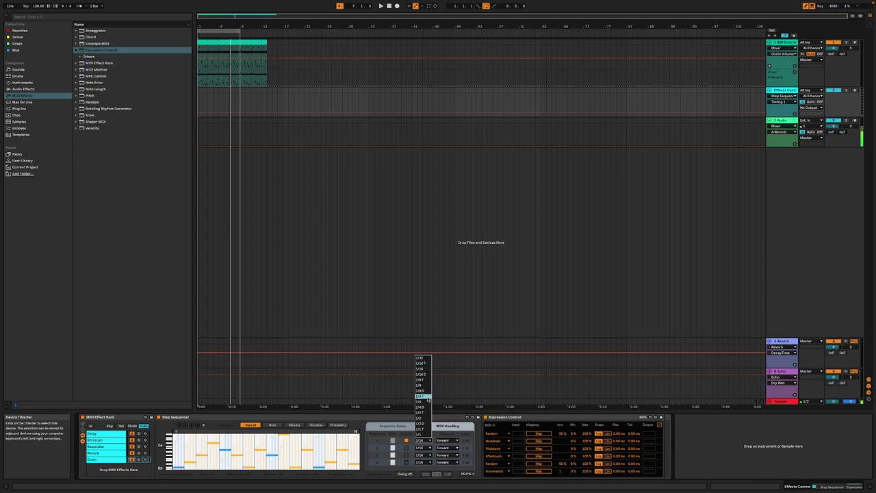
{"action": "left_click", "coordinate": [422, 418]}
{"action": "left_click", "coordinate": [316, 425]}
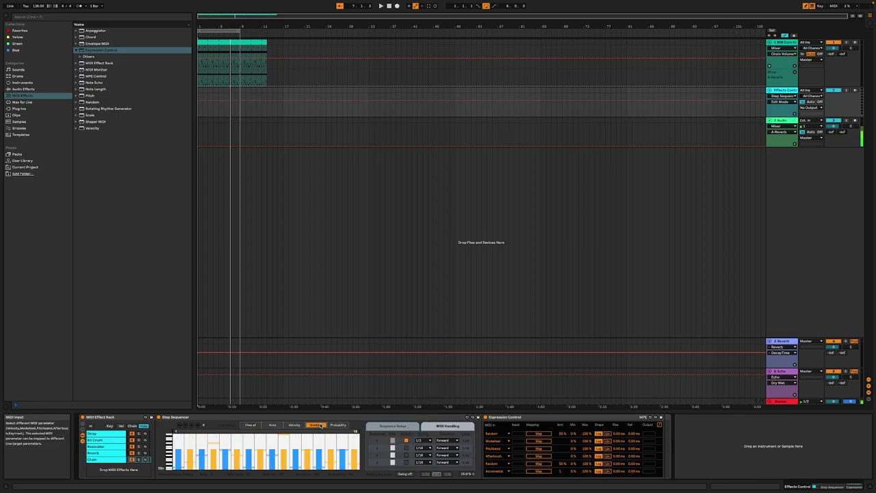
{"action": "left_click", "coordinate": [338, 425]}
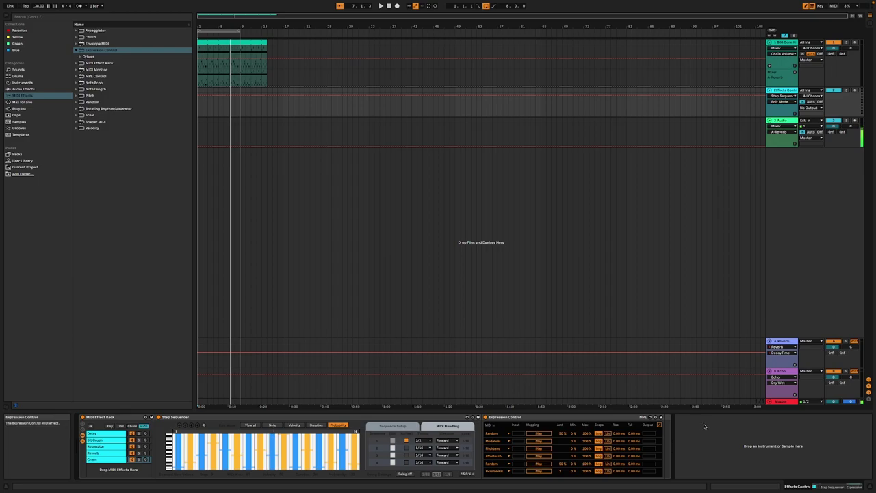
- Map the Expression Control's lower Random source, with its amount at 100%, to the 808 Core Kit Audio Effect Rack's chain selector
{"action": "left_click", "coordinate": [540, 465]}
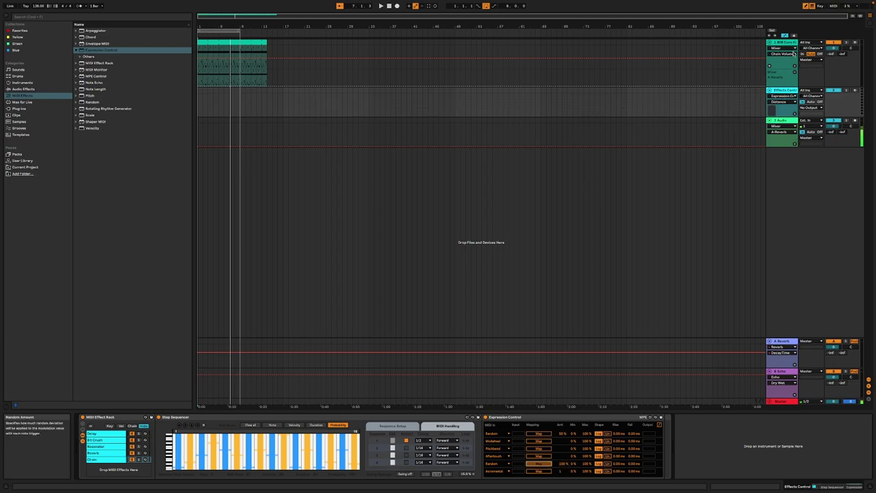
{"action": "left_click", "coordinate": [786, 43]}
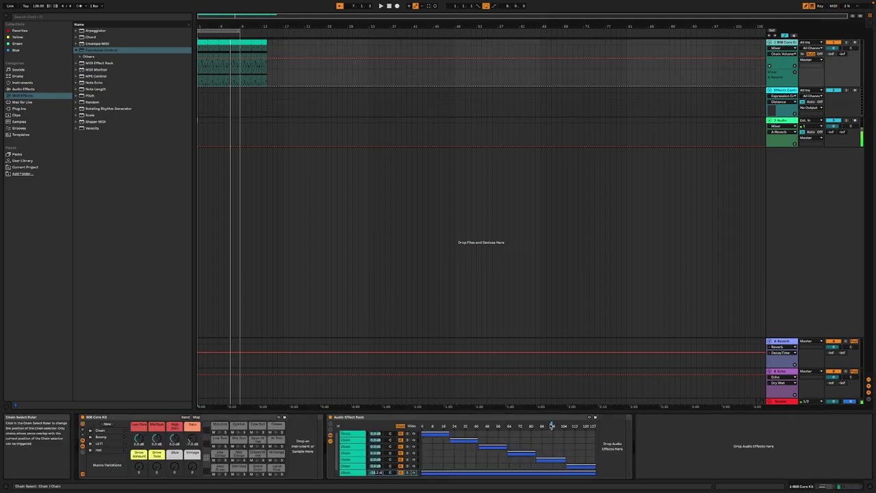
{"action": "left_click_drag", "start_coordinate": [553, 425], "coordinate": [432, 428]}
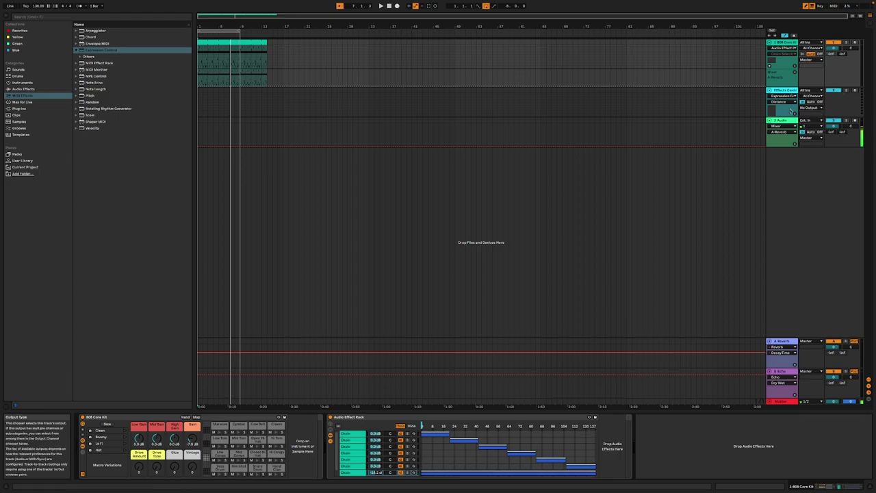
{"action": "left_click", "coordinate": [778, 91]}
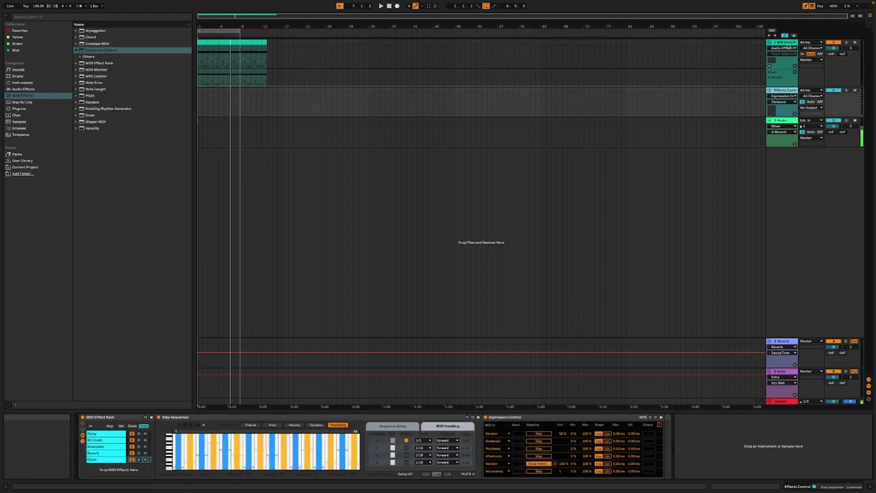
- Audition the randomized chain selection on the 808 Core Kit track and lower the seventh chain's volume
{"action": "left_click", "coordinate": [787, 43]}
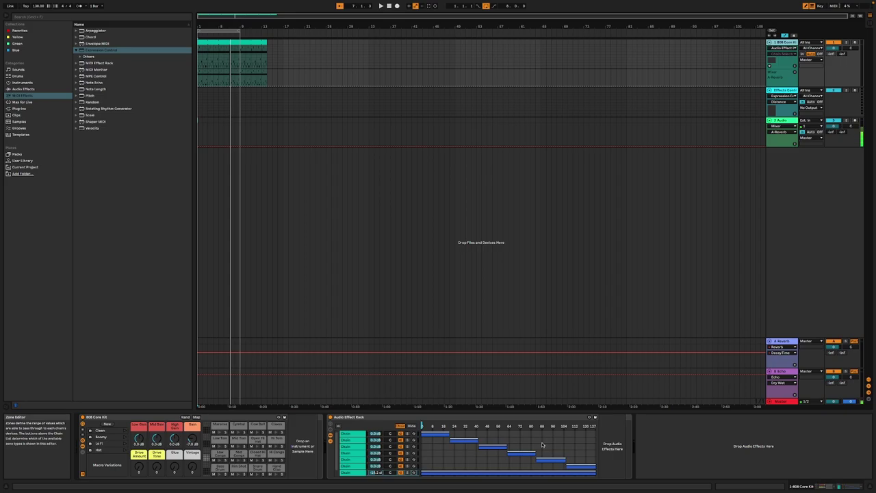
{"action": "key", "text": "space"}
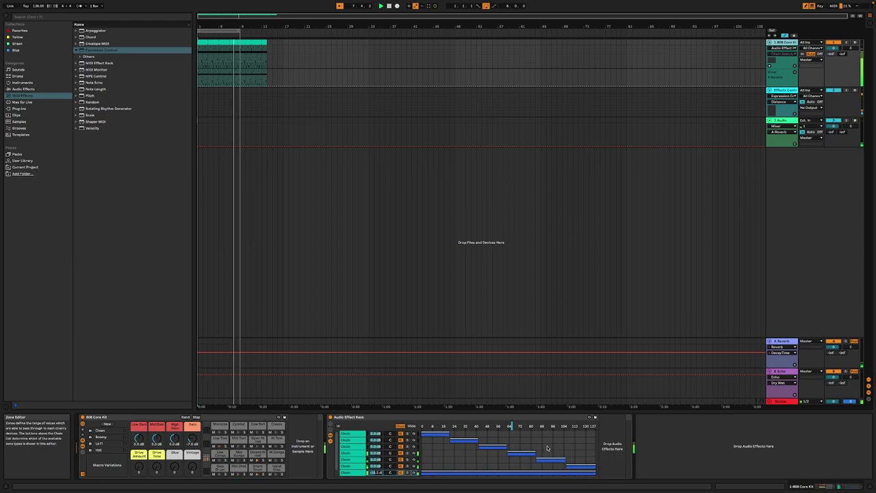
{"action": "left_click", "coordinate": [29, 90]}
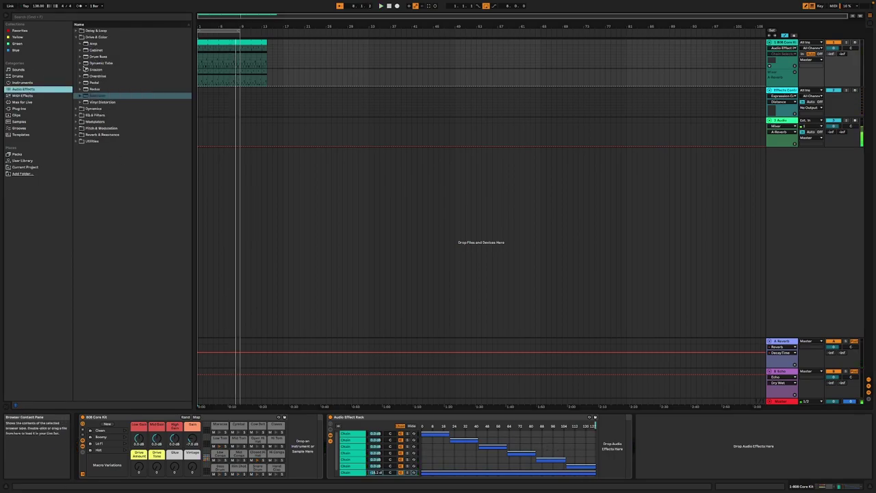
{"action": "left_click", "coordinate": [376, 473]}
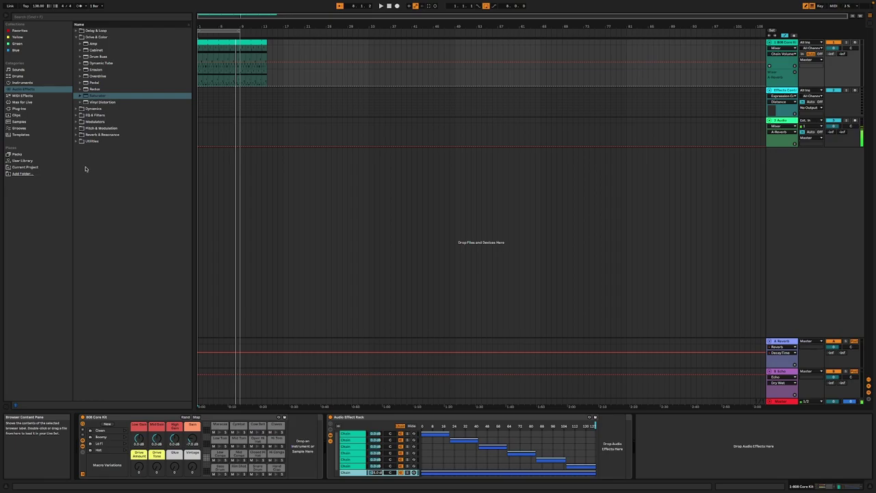
- Add the Multiband Dynamics OTT preset and a Limiter after the Audio Effect Rack, placing the Limiter before OTT
{"action": "left_click", "coordinate": [77, 108]}
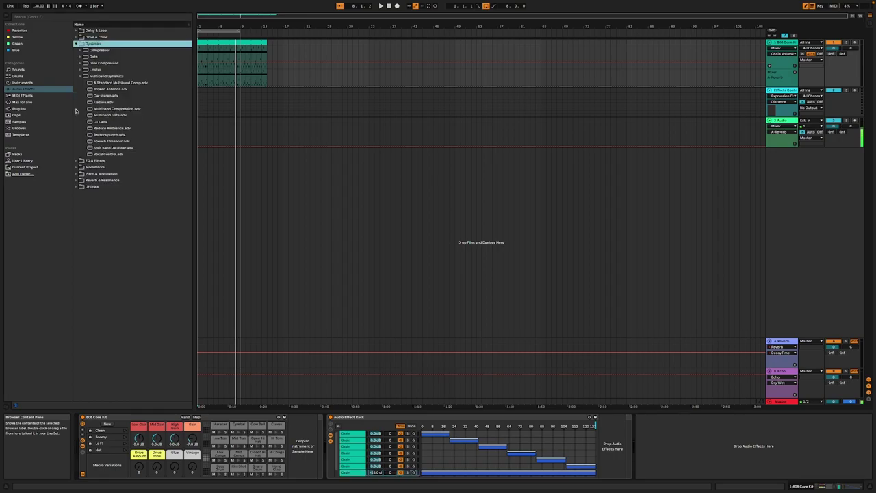
{"action": "left_click", "coordinate": [120, 121]}
{"action": "double_click", "coordinate": [109, 124]}
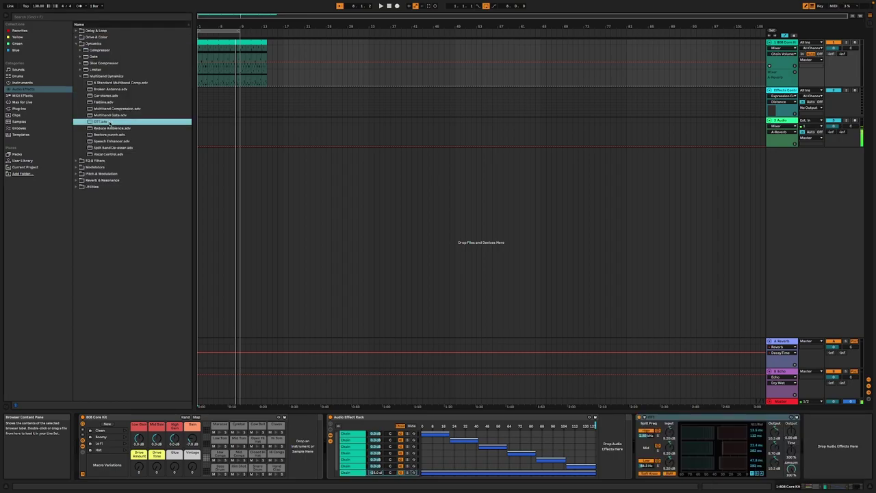
{"action": "double_click", "coordinate": [94, 70]}
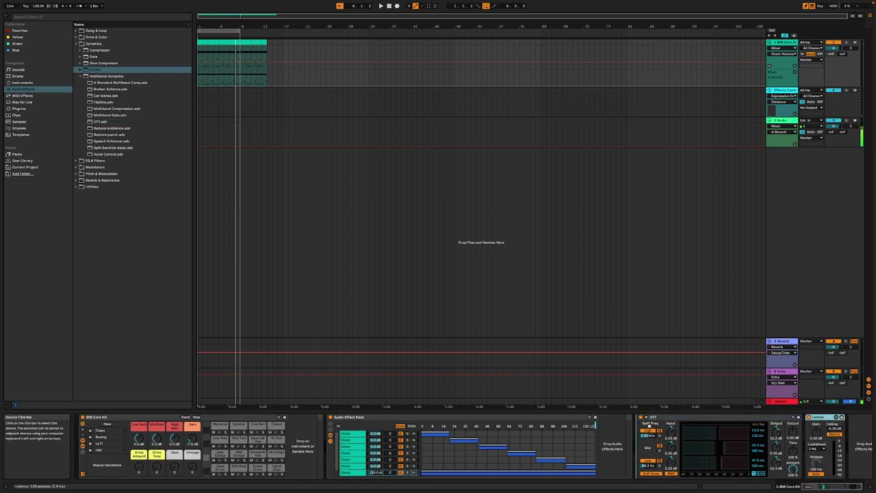
{"action": "left_click_drag", "start_coordinate": [650, 426], "coordinate": [644, 421]}
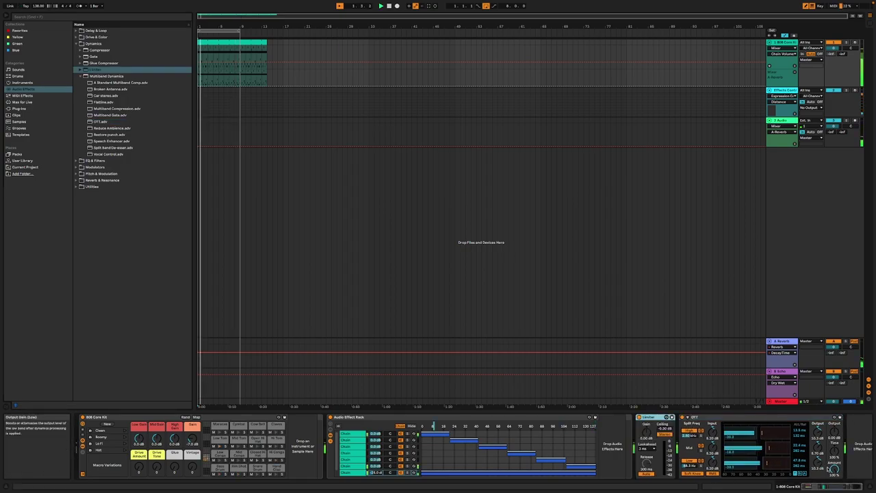
- Reduce the OTT amount to about 48% during playback and readjust the seventh chain's volume
{"action": "left_click_drag", "start_coordinate": [833, 468], "coordinate": [832, 472]}
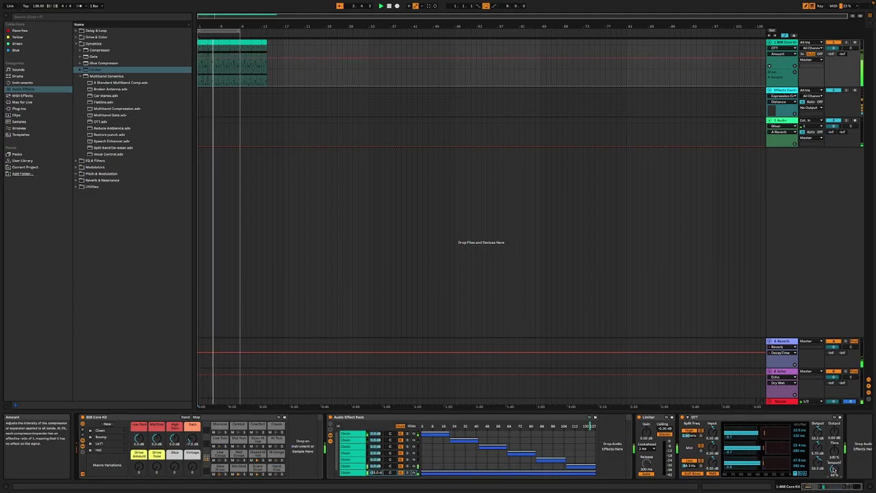
{"action": "left_click", "coordinate": [375, 473]}
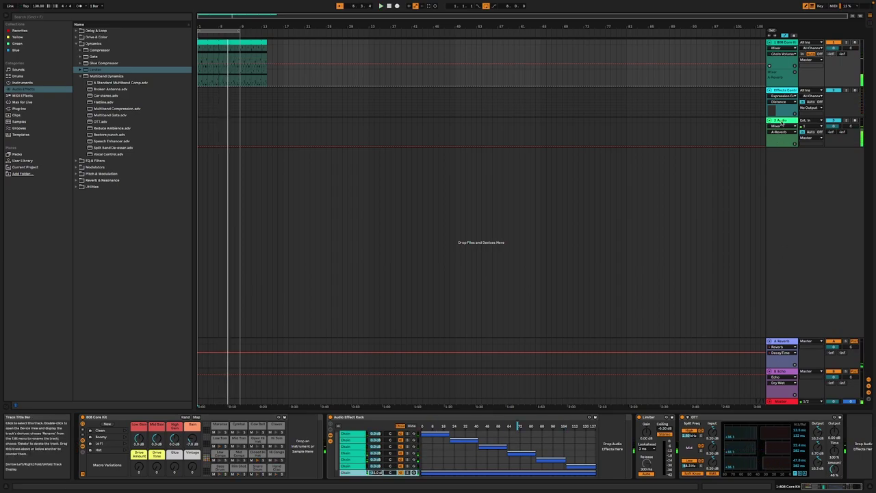
- Change the Step Sequencer's first sequence rate to 1/4 on the Effects Control track
{"action": "left_click", "coordinate": [783, 123]}
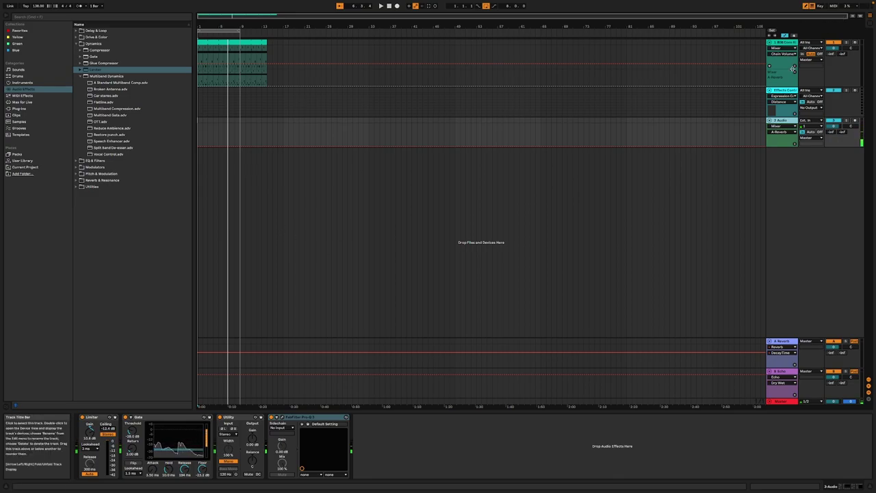
{"action": "left_click", "coordinate": [781, 91]}
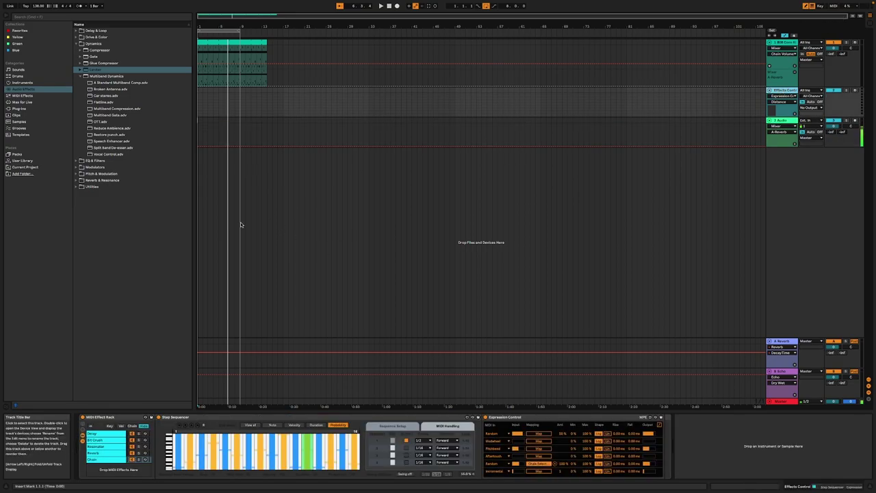
{"action": "left_click", "coordinate": [420, 441]}
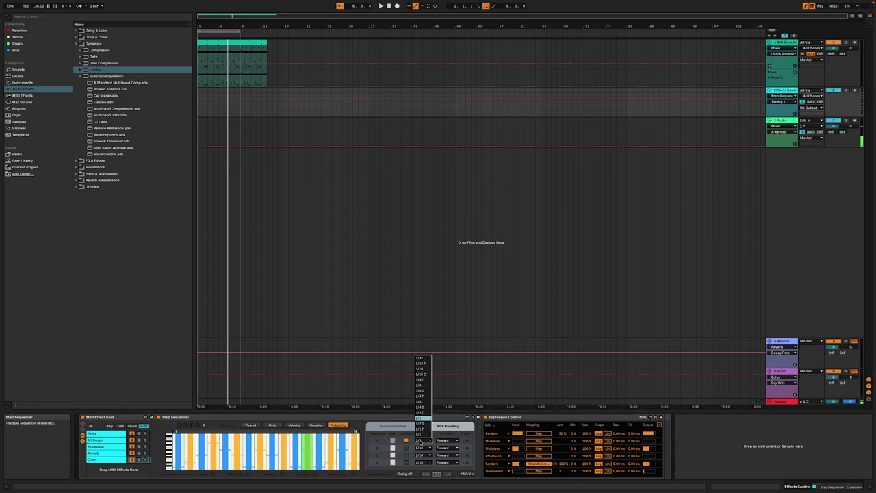
{"action": "left_click", "coordinate": [427, 401]}
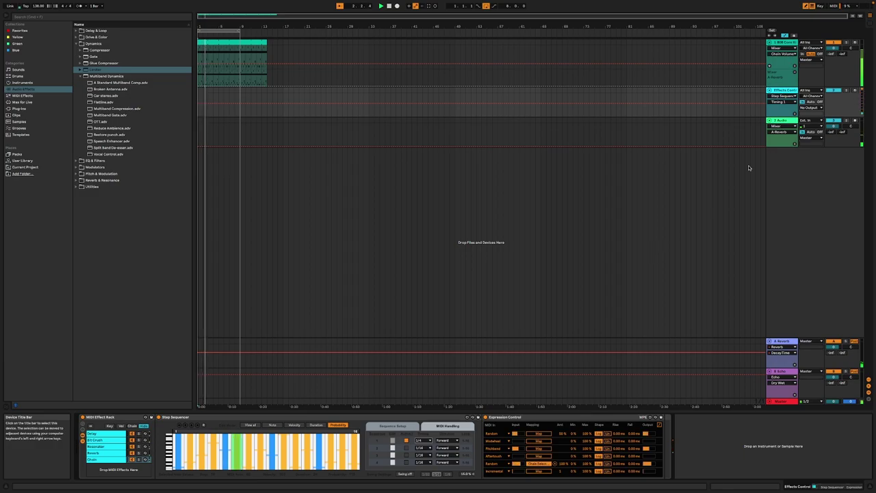
- Insert a Reverb between the Limiter and OTT on the 808 Core Kit track and lower its dry/wet mix during playback
{"action": "left_click", "coordinate": [785, 75]}
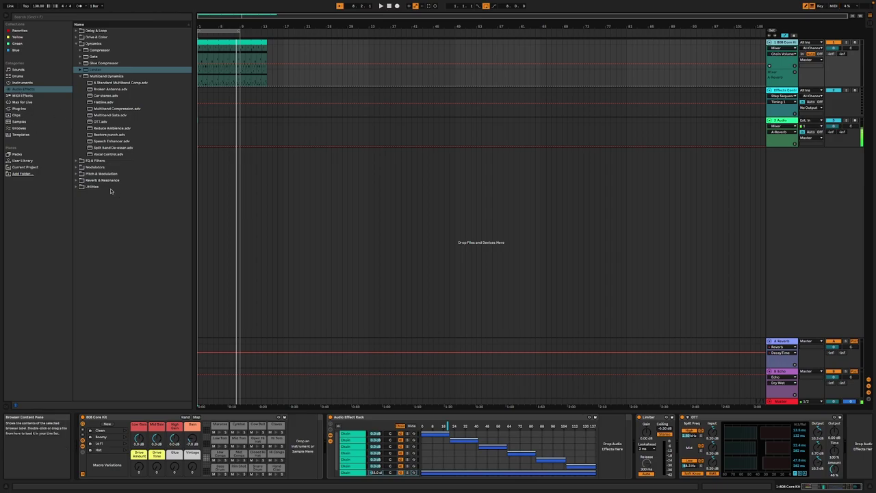
{"action": "left_click", "coordinate": [76, 180]}
{"action": "left_click", "coordinate": [93, 96]}
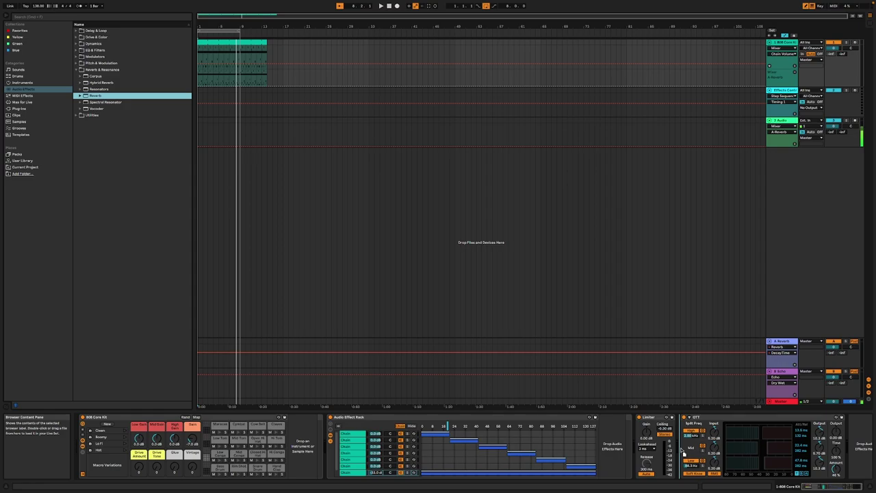
{"action": "key", "text": "Return"}
{"action": "left_click", "coordinate": [833, 487]}
{"action": "left_click_drag", "start_coordinate": [833, 487], "coordinate": [841, 487]}
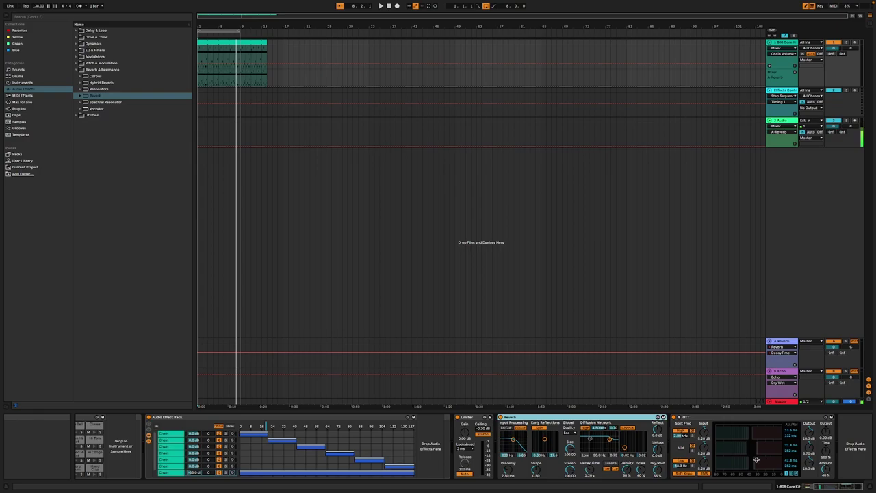
{"action": "key", "text": "space"}
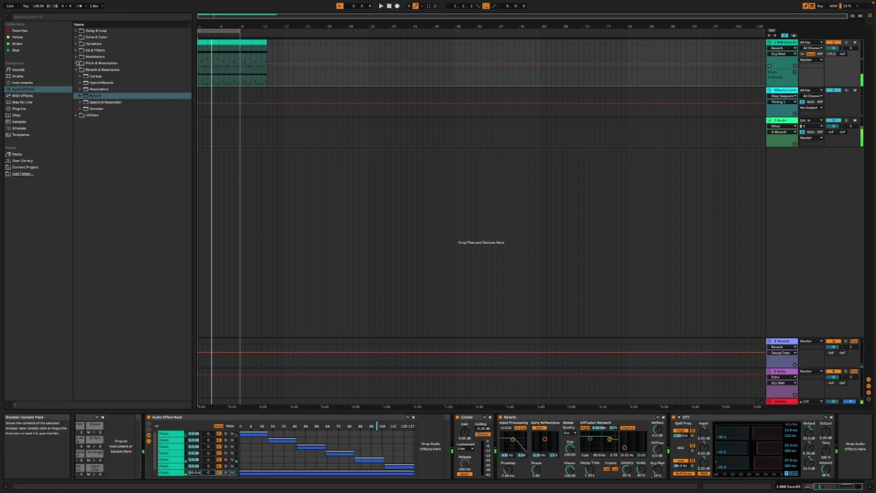
- Add a Drum Buss after OTT at the end of the 808 Core Kit track's device chain
{"action": "left_click", "coordinate": [76, 38]}
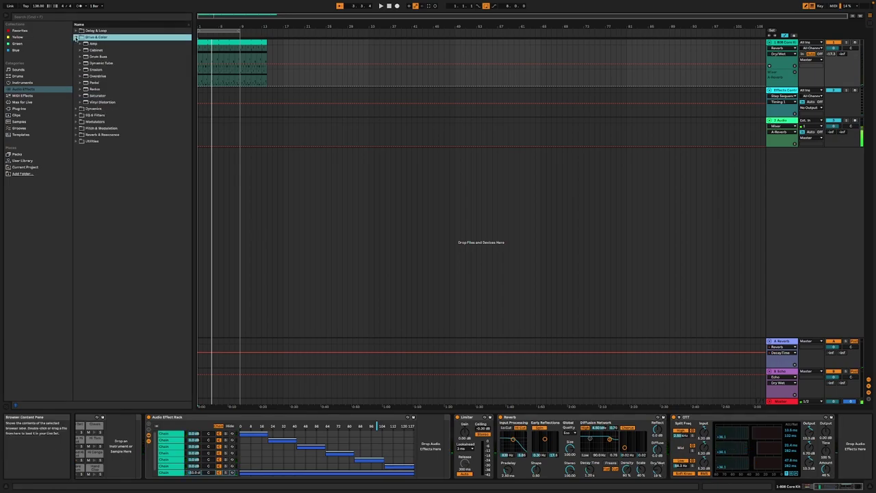
{"action": "double_click", "coordinate": [109, 57]}
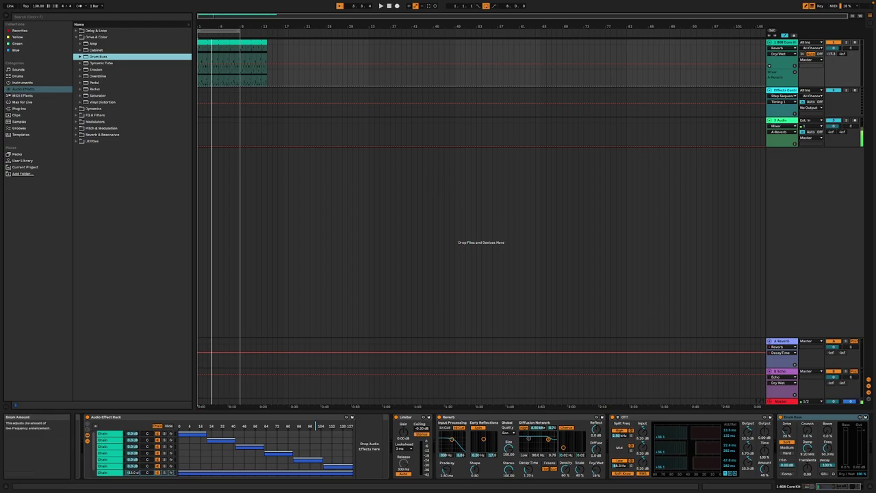
- Raise the Drum Buss boom amount to about 22% and readjust the Reverb's dry/wet mix during playback
{"action": "left_click", "coordinate": [829, 434]}
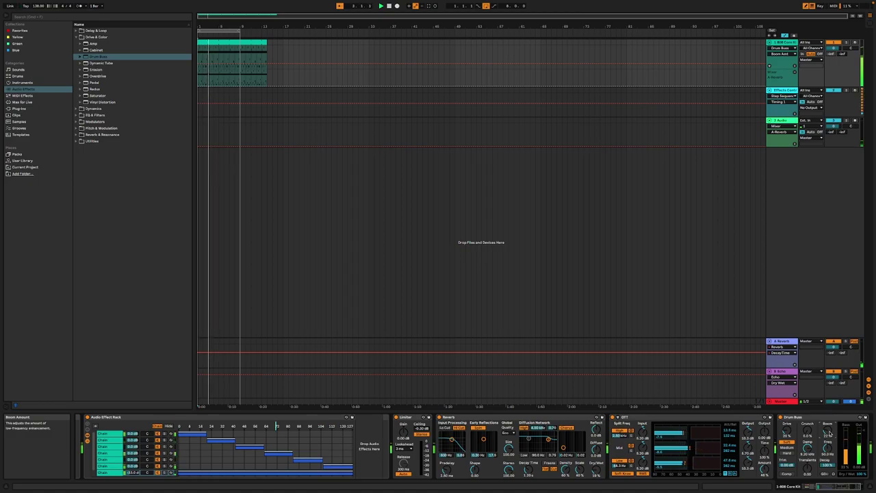
{"action": "left_click", "coordinate": [596, 470]}
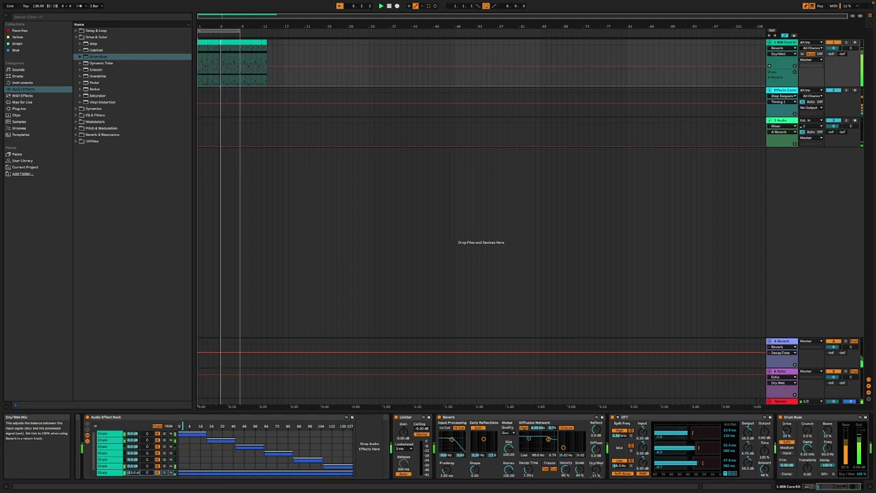
- Add a Utility after Drum Buss at the end of the 808 Core Kit chain and enable Bass Mono
{"action": "left_click", "coordinate": [81, 140]}
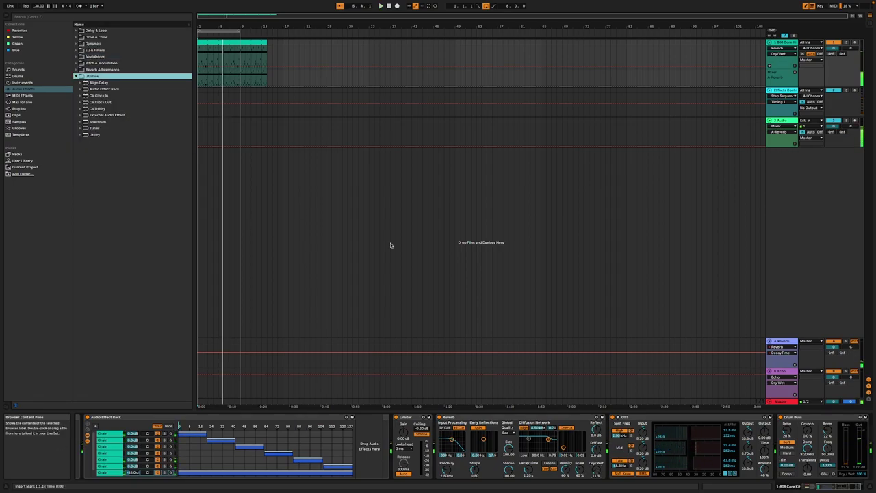
{"action": "double_click", "coordinate": [95, 136]}
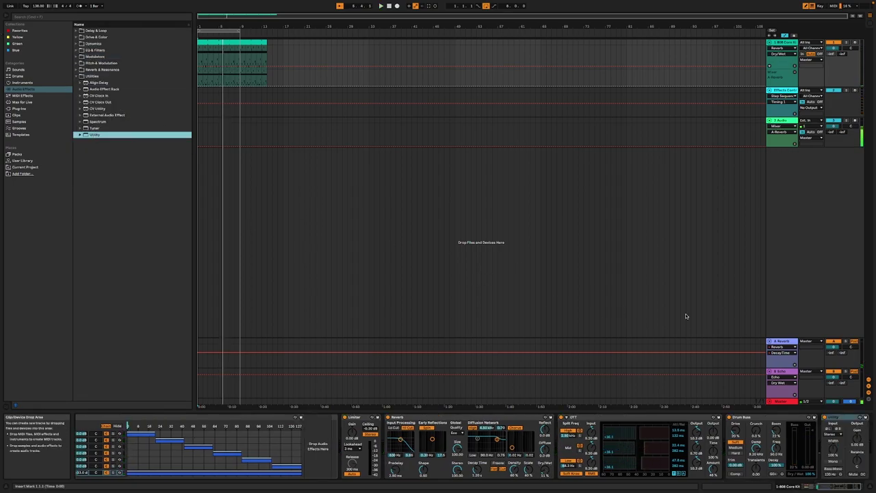
{"action": "left_click", "coordinate": [837, 472]}
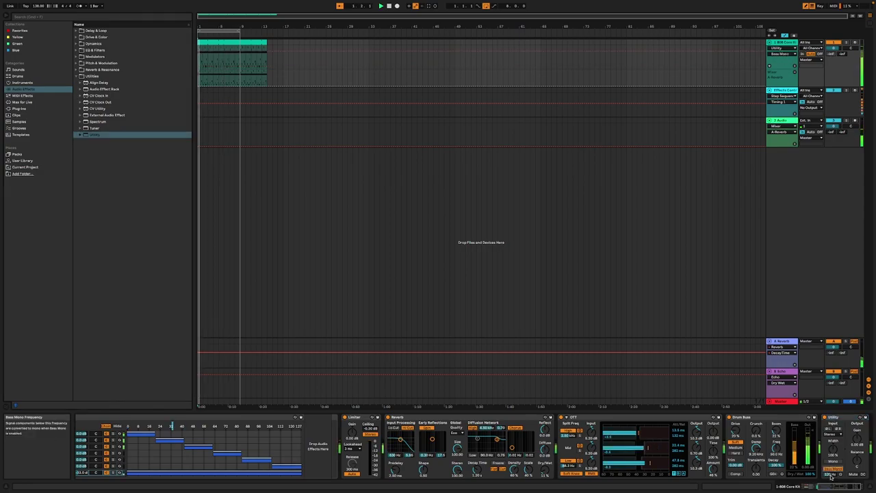
- Enable the Drum Buss compressor, lower its dry/wet to about 92%, and fine-tune the Reverb's dry/wet mix
{"action": "left_click", "coordinate": [736, 472]}
{"action": "left_click", "coordinate": [736, 472]}
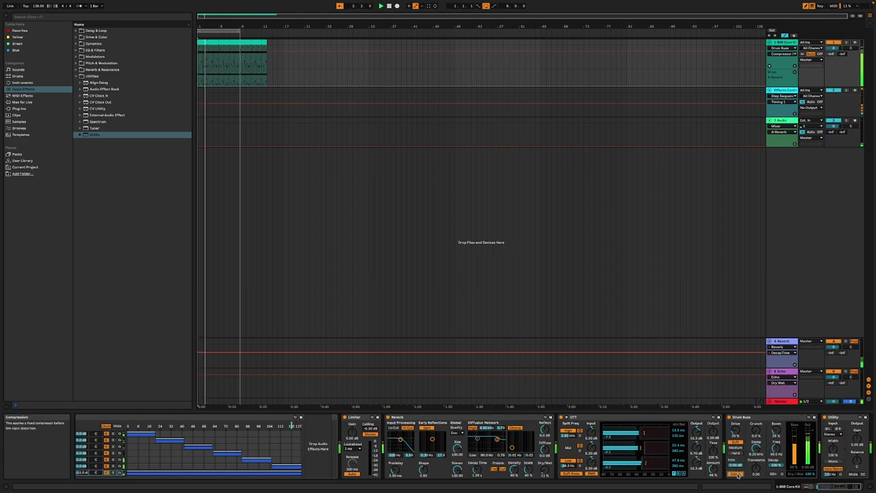
{"action": "left_click", "coordinate": [809, 473]}
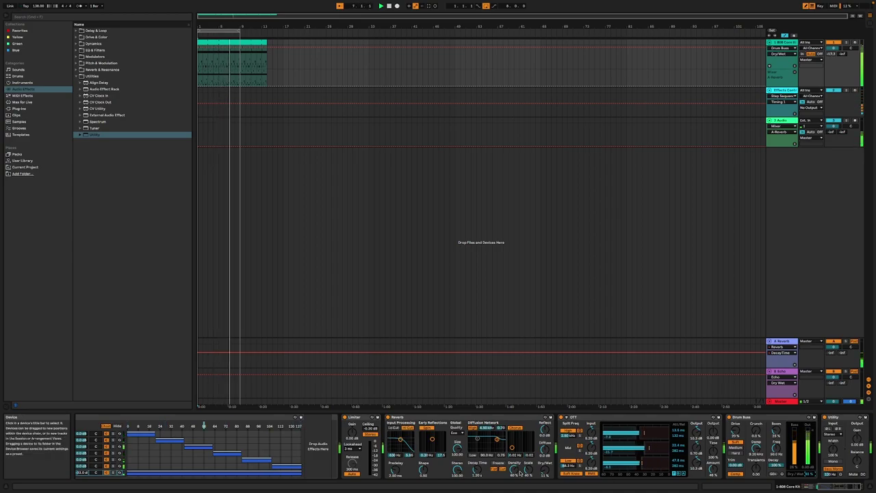
{"action": "left_click", "coordinate": [544, 472]}
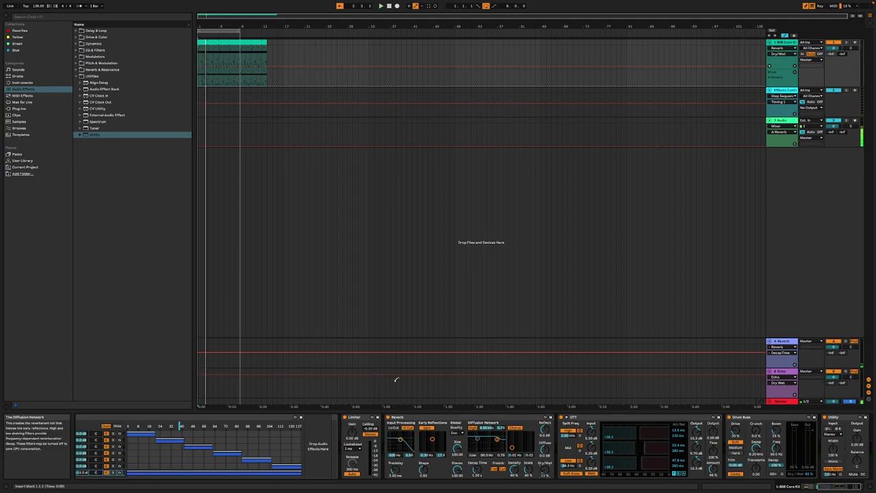
- Look through the Audio Units and VST plug-in folders for another effect to use on the drums
{"action": "left_click", "coordinate": [9, 110]}
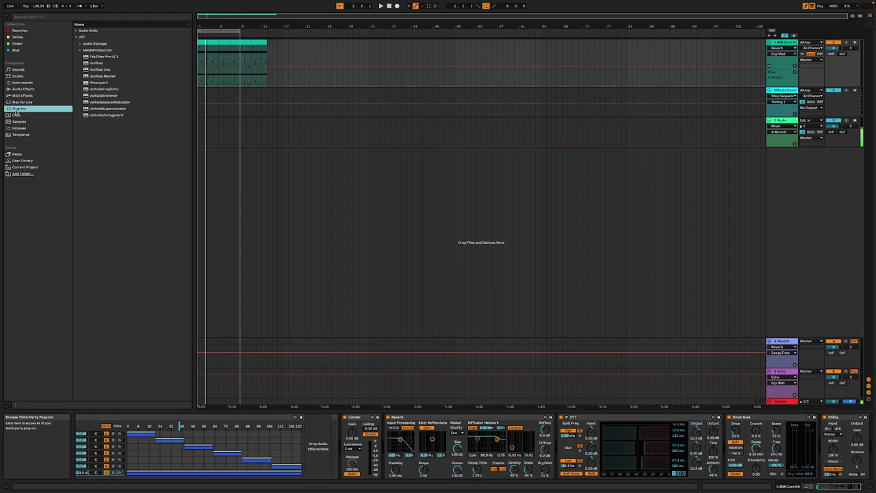
{"action": "left_click", "coordinate": [76, 31]}
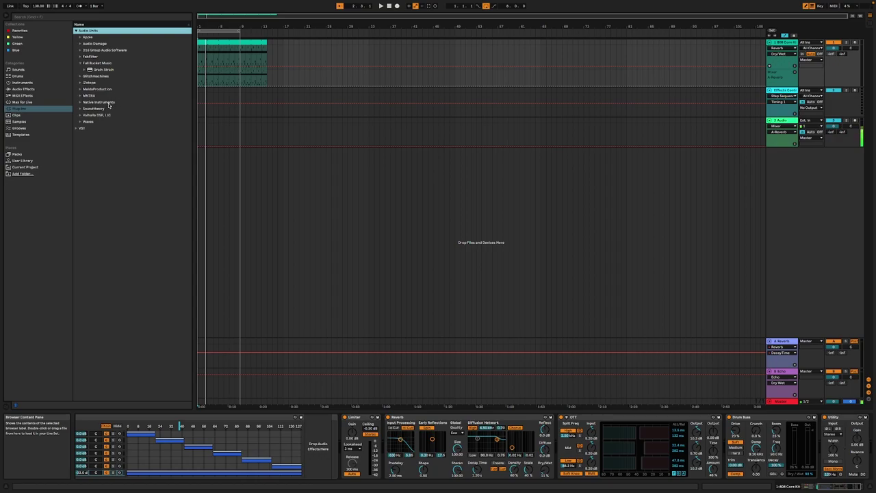
{"action": "left_click", "coordinate": [80, 89]}
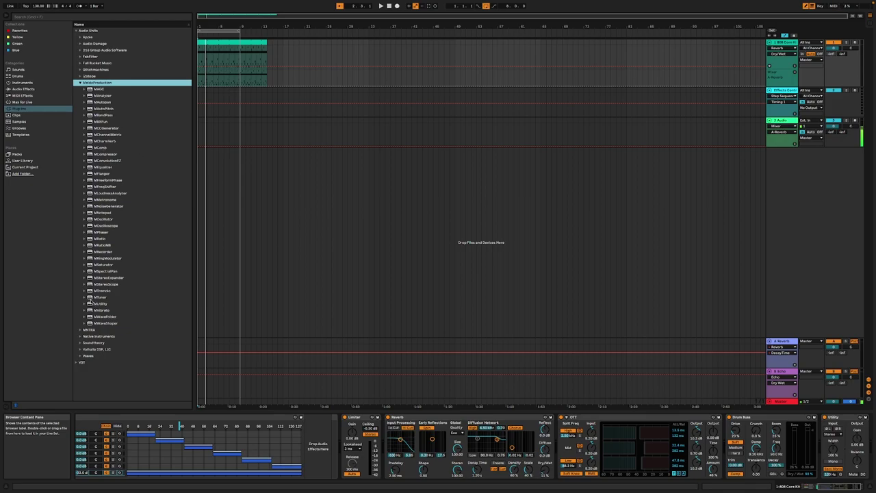
{"action": "left_click", "coordinate": [77, 362]}
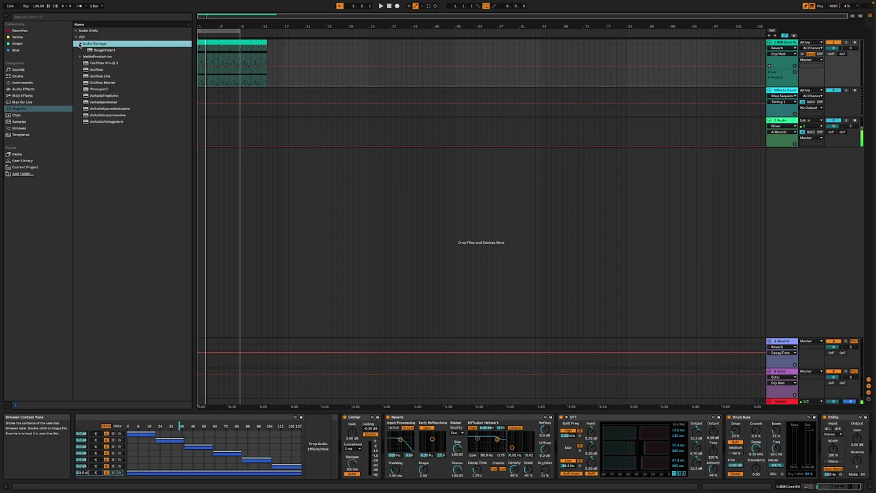
{"action": "left_click", "coordinate": [75, 30]}
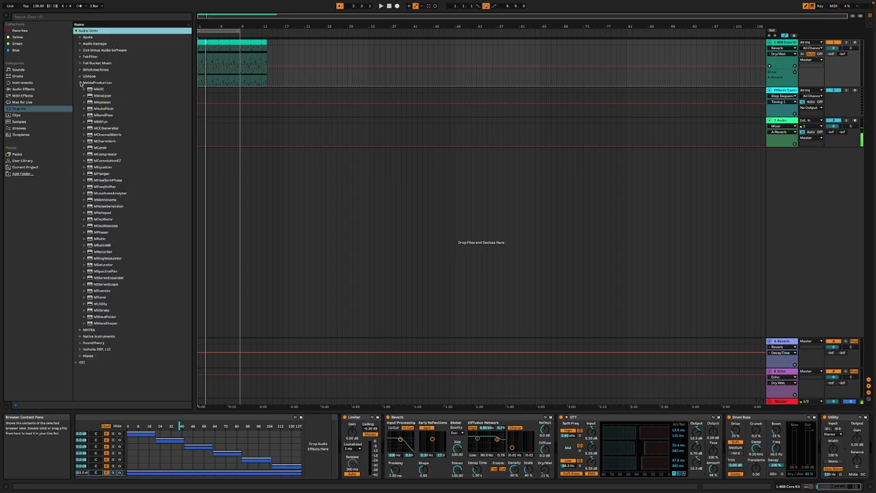
{"action": "left_click", "coordinate": [79, 82]}
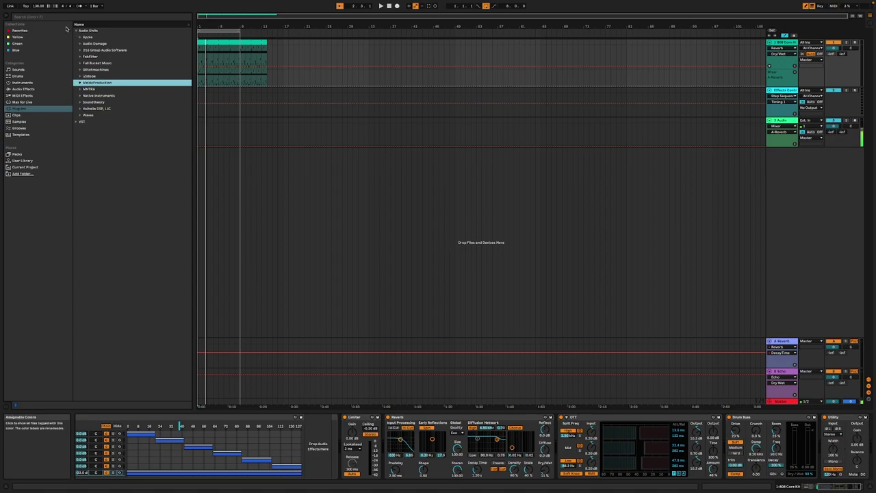
{"action": "left_click", "coordinate": [80, 63]}
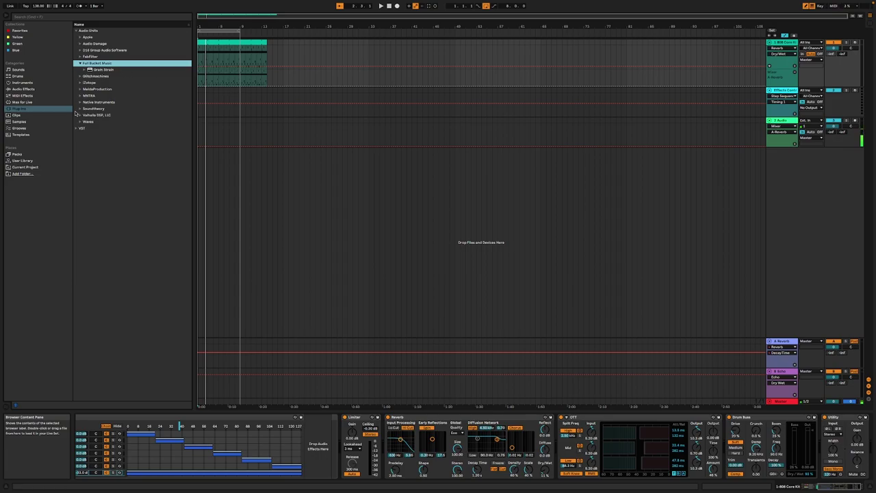
{"action": "left_click", "coordinate": [78, 128]}
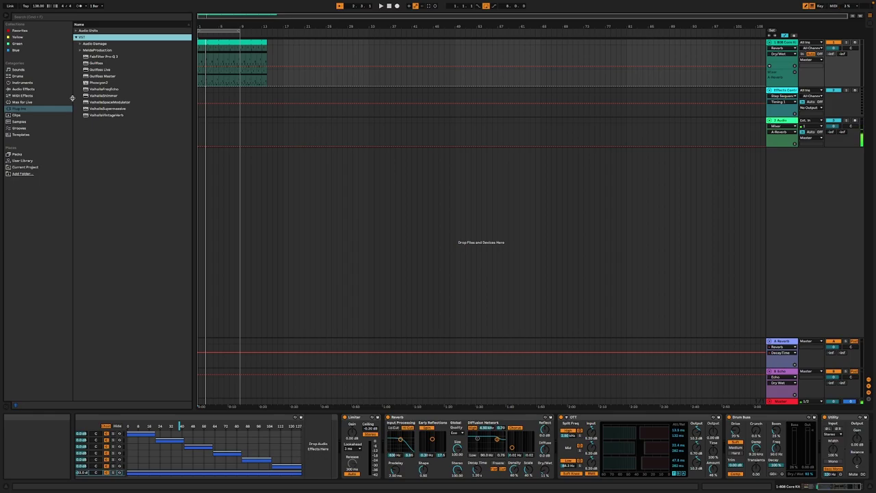
{"action": "left_click", "coordinate": [79, 44]}
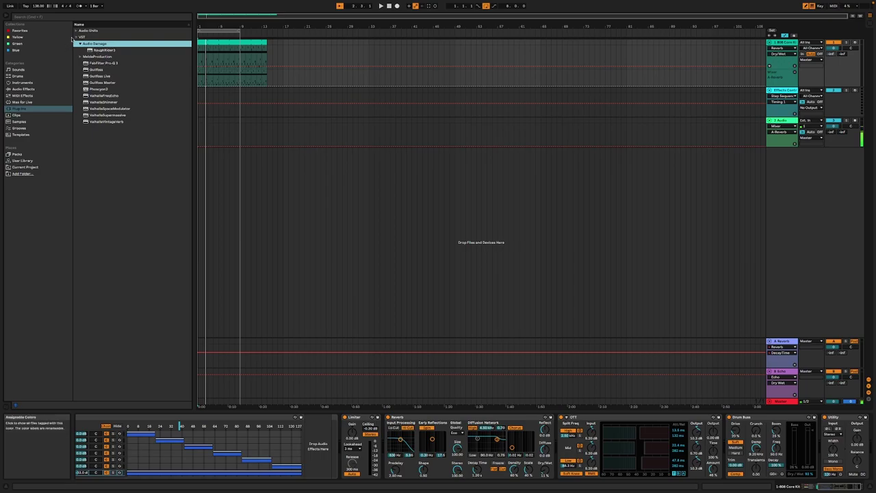
- Add Audio Damage's Automaton Audio Unit after Utility at the end of the 808 Core Kit chain
{"action": "left_click", "coordinate": [76, 32]}
{"action": "left_click", "coordinate": [83, 43]}
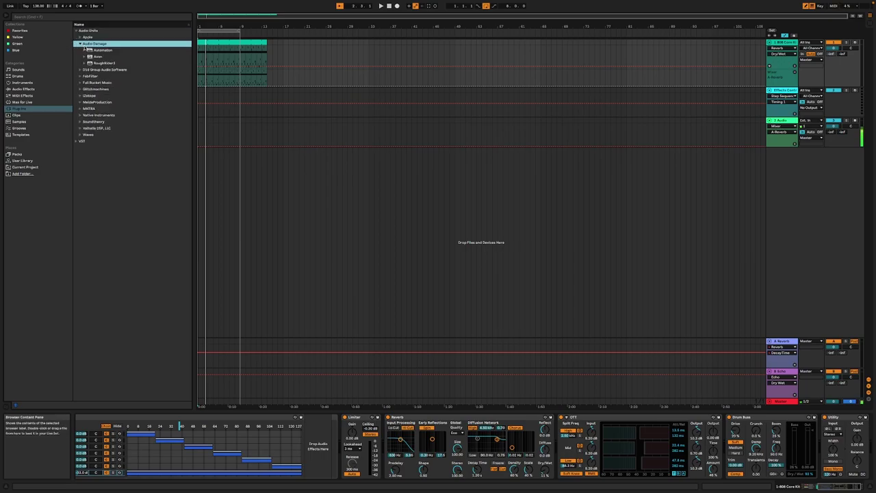
{"action": "double_click", "coordinate": [100, 51]}
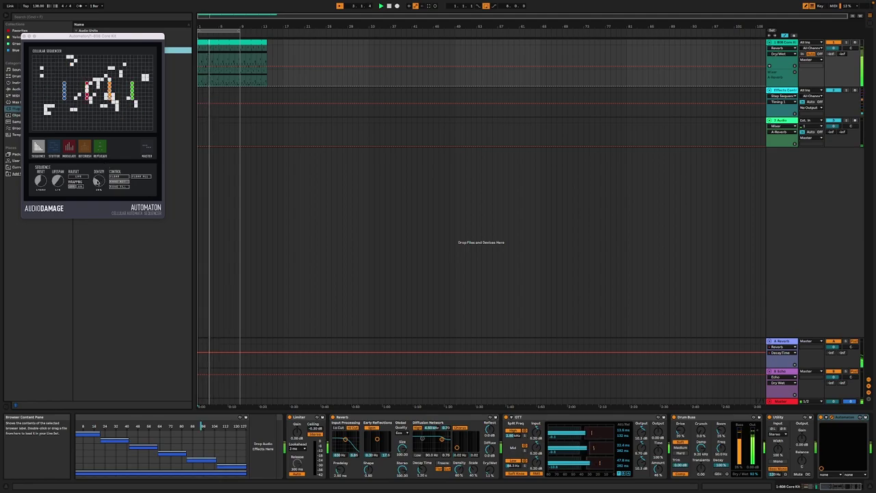
- Lower Automaton's master FX level and choose the first FX mode option while auditioning the drums
{"action": "left_click", "coordinate": [146, 147]}
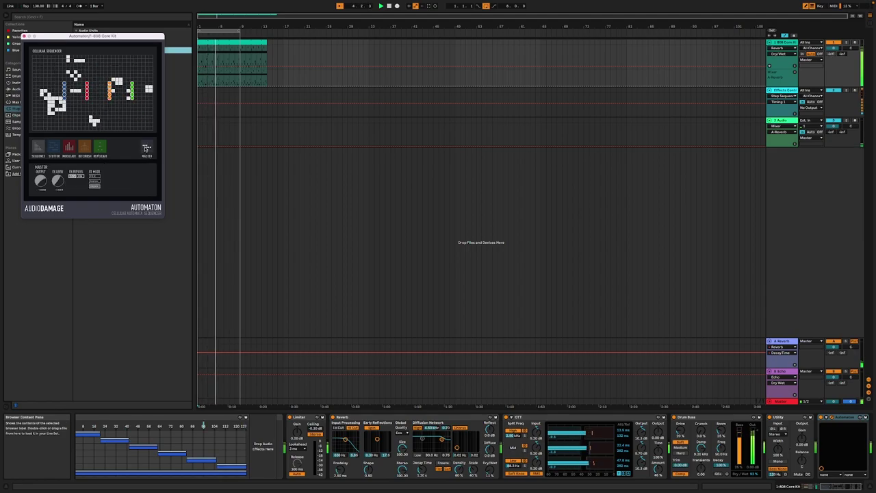
{"action": "left_click_drag", "start_coordinate": [57, 180], "coordinate": [60, 196]}
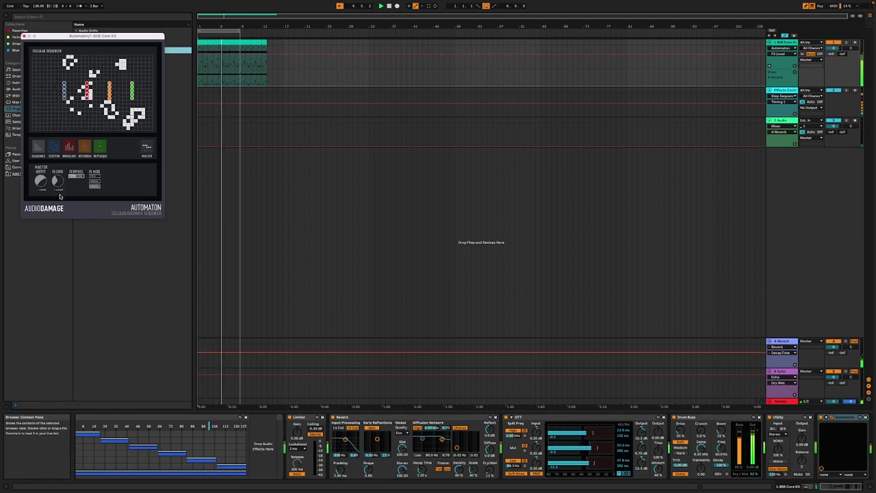
{"action": "left_click", "coordinate": [92, 177]}
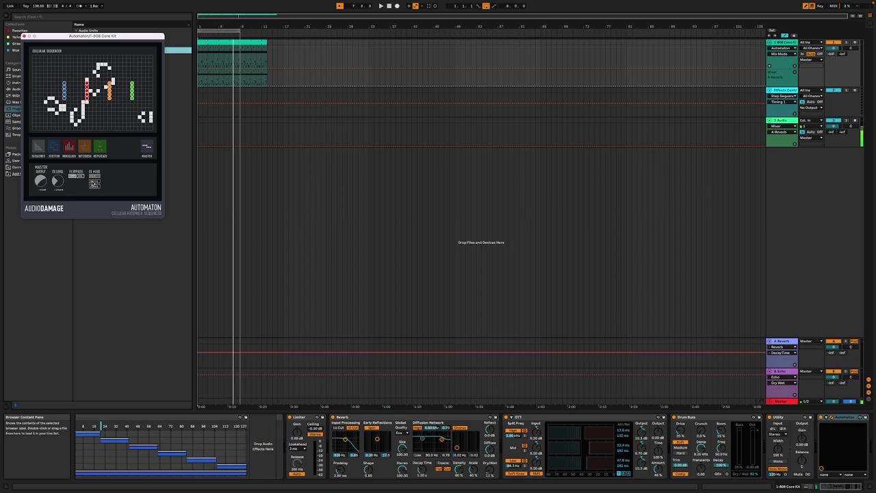
{"action": "key", "text": "space"}
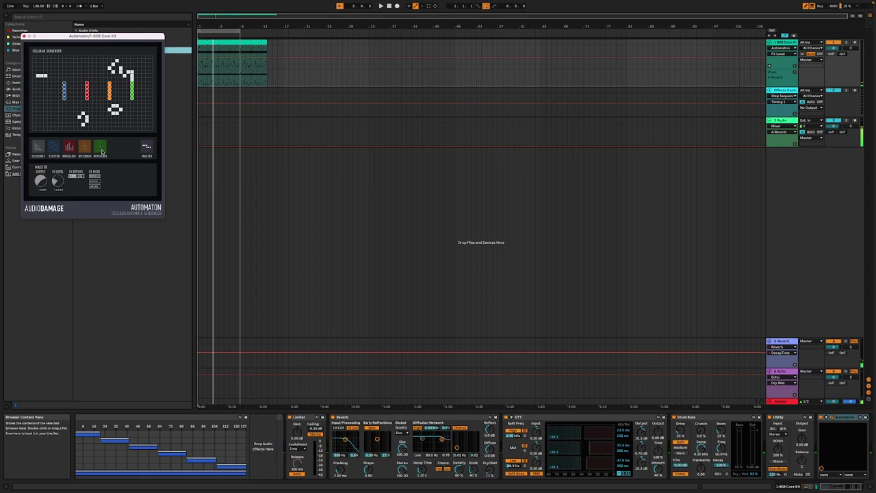
- Review Automaton's Replicate, Bitcrush, Modulate, Stutter and Sequence settings
{"action": "left_click", "coordinate": [102, 150]}
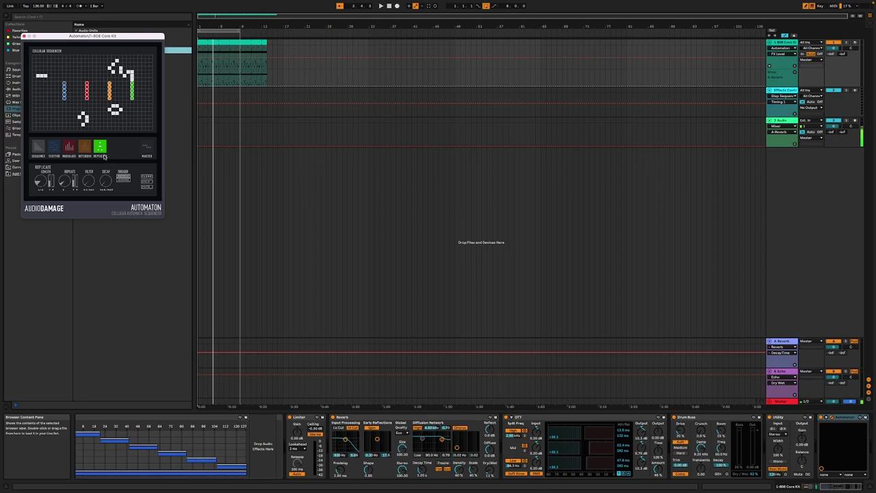
{"action": "left_click", "coordinate": [84, 146]}
{"action": "left_click", "coordinate": [69, 147]}
{"action": "left_click", "coordinate": [54, 148]}
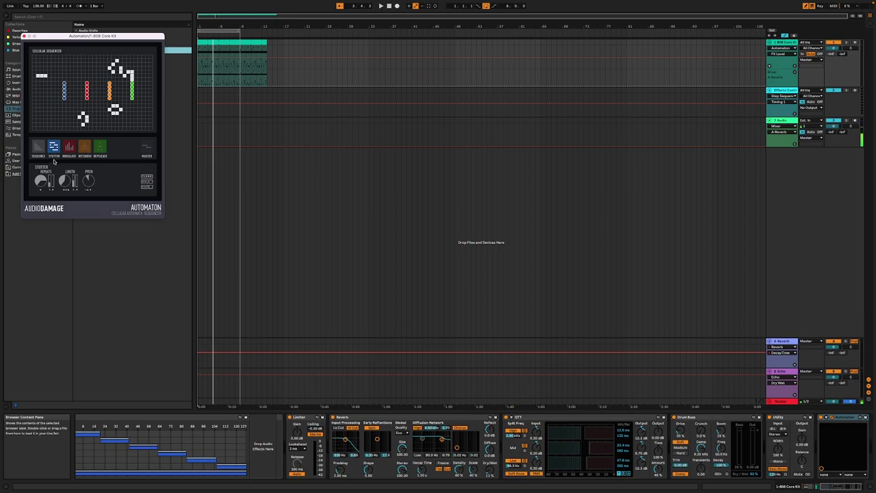
{"action": "left_click", "coordinate": [102, 148]}
{"action": "left_click", "coordinate": [39, 151]}
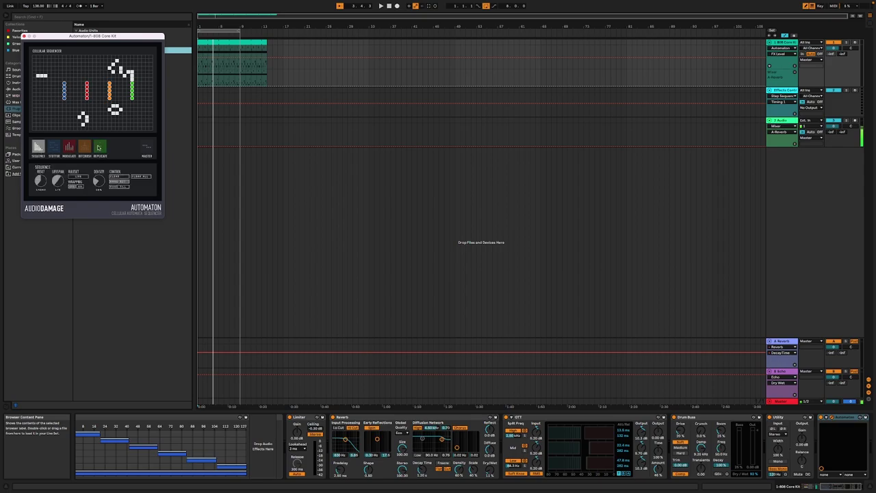
- Place extra Replicate, Bitcrush, Modulate and Stutter trigger cells across Automaton's cellular sequencer grid
{"action": "left_click", "coordinate": [102, 146]}
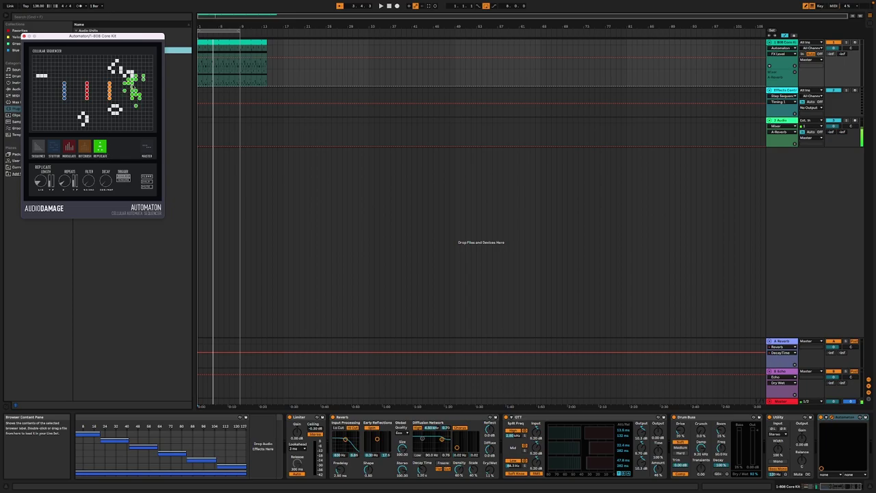
{"action": "left_click", "coordinate": [85, 147]}
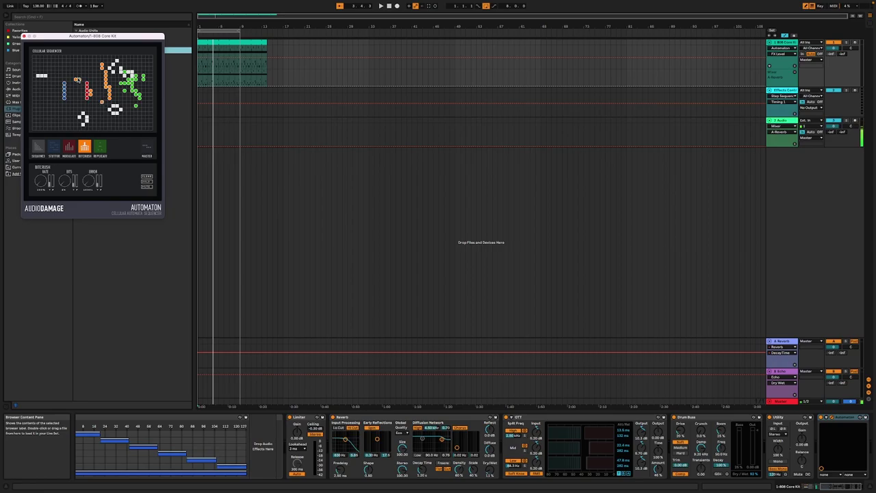
{"action": "left_click", "coordinate": [69, 146]}
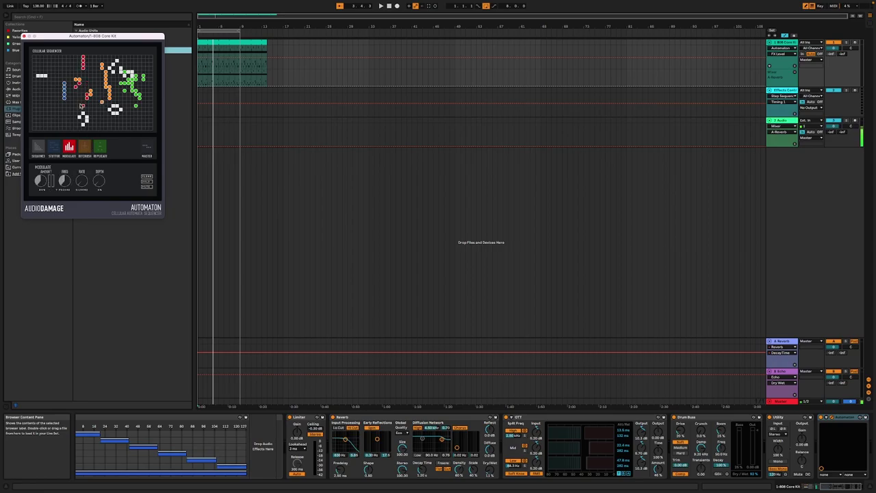
{"action": "left_click", "coordinate": [54, 148]}
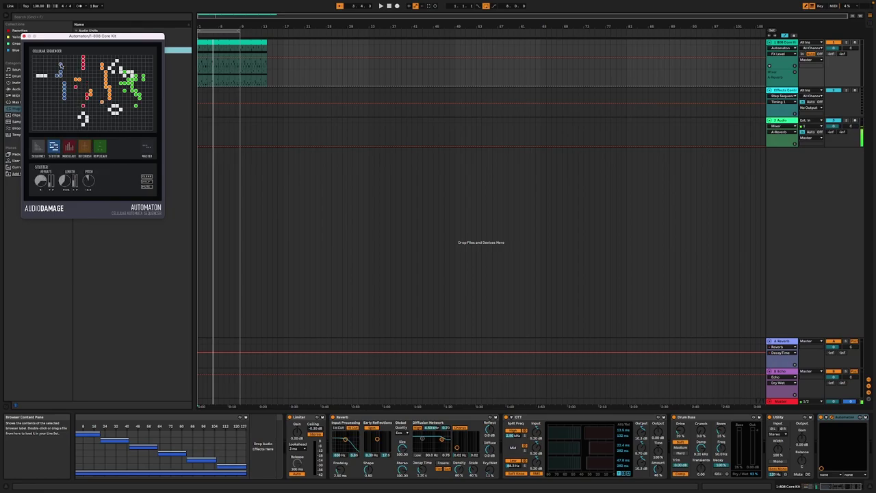
- Draw additional live sequence cells around the existing row in Automaton's grid and play the track
{"action": "left_click", "coordinate": [40, 147]}
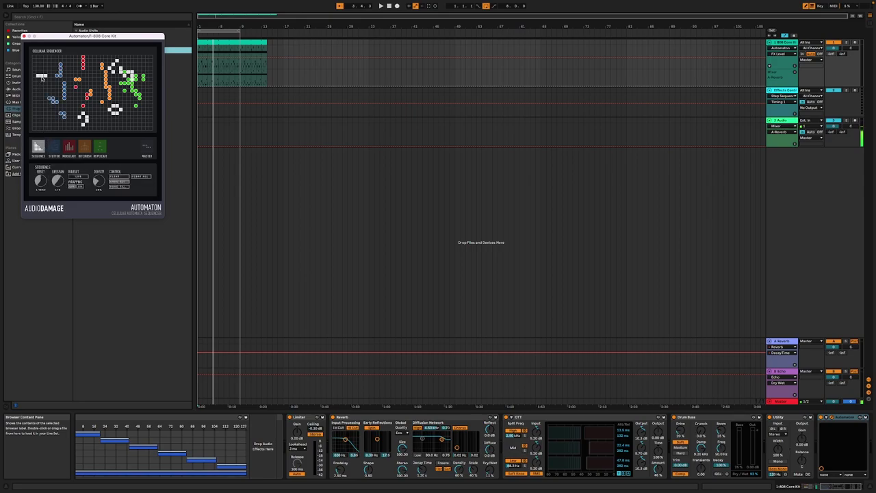
{"action": "left_click_drag", "start_coordinate": [43, 79], "coordinate": [43, 72]}
{"action": "left_click", "coordinate": [100, 147]}
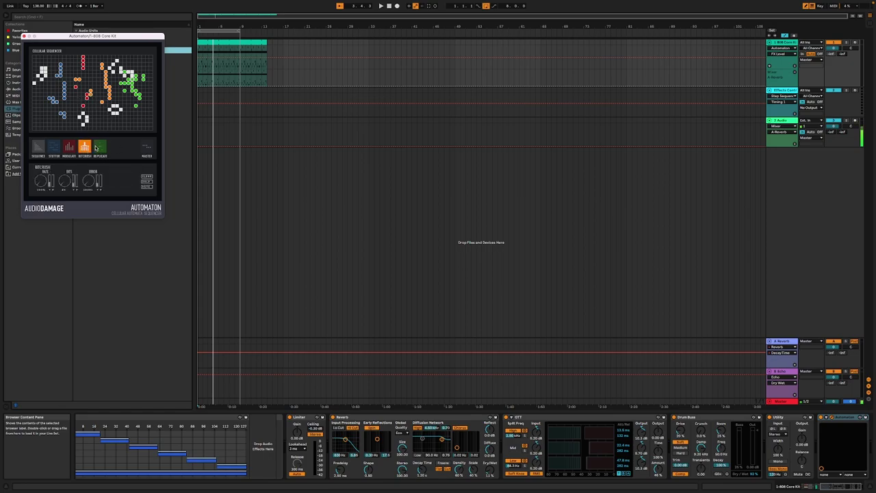
{"action": "key", "text": "space"}
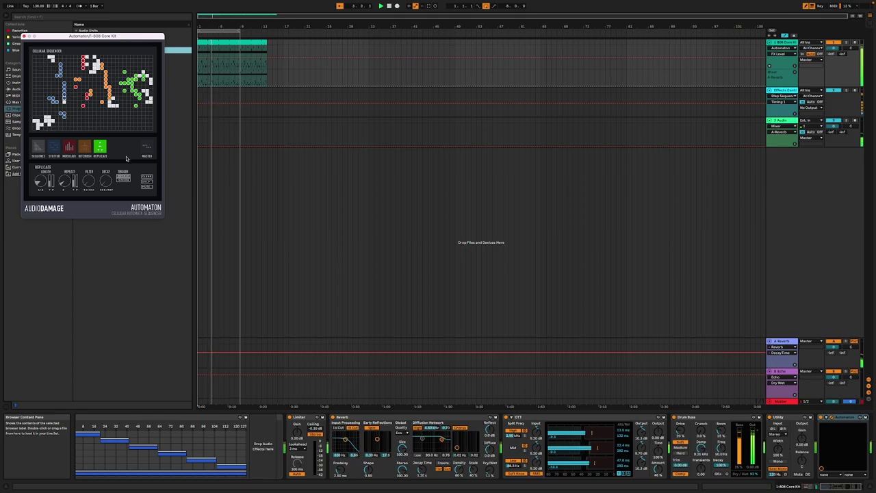
- Show Automaton's master settings, then shorten the Reverb's decay time to about 743 ms and readjust its dry/wet mix
{"action": "left_click", "coordinate": [150, 147]}
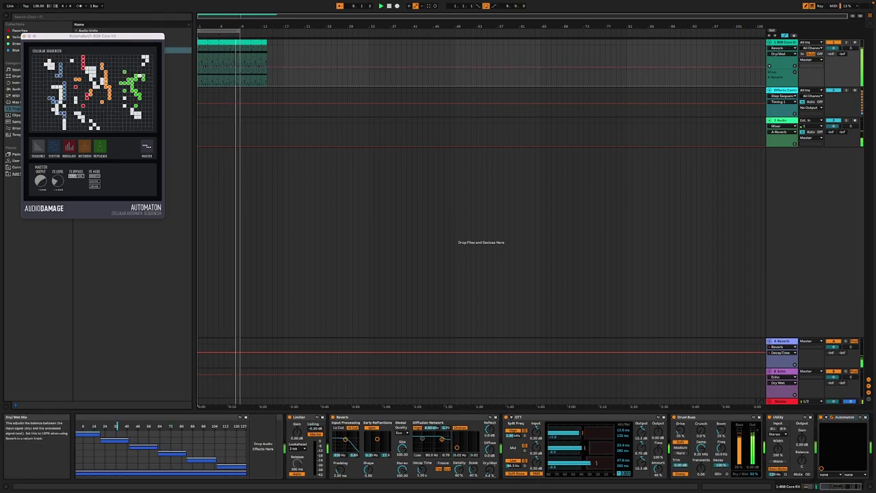
{"action": "left_click", "coordinate": [418, 471]}
{"action": "left_click", "coordinate": [489, 471]}
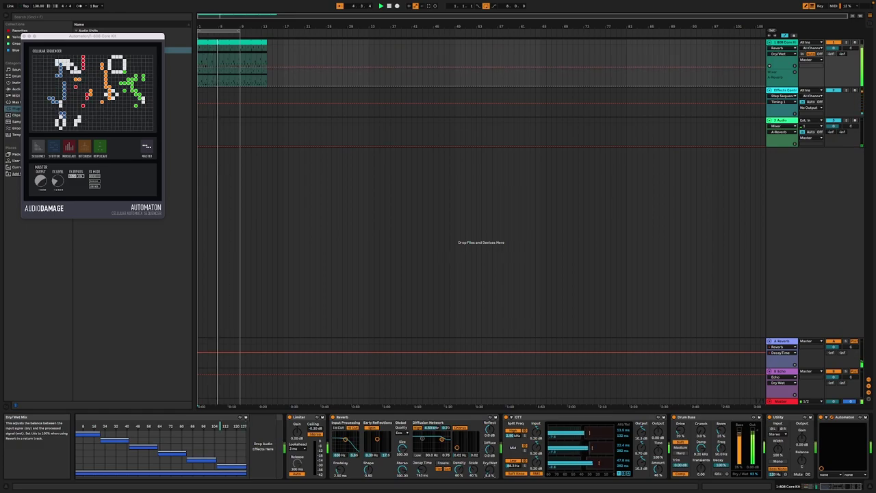
- Enable the Reverb's low cut and reshape its input bandpass filter, then close the Automaton window
{"action": "left_click", "coordinate": [339, 428]}
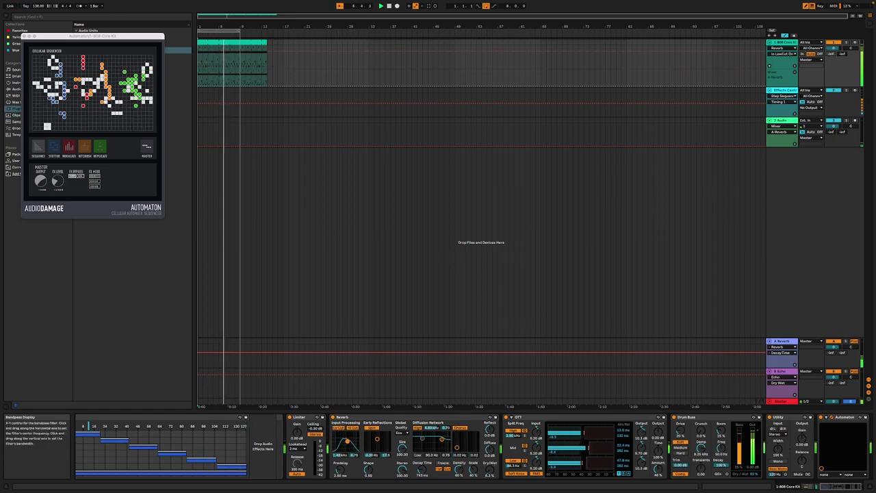
{"action": "left_click_drag", "start_coordinate": [342, 438], "coordinate": [352, 443]}
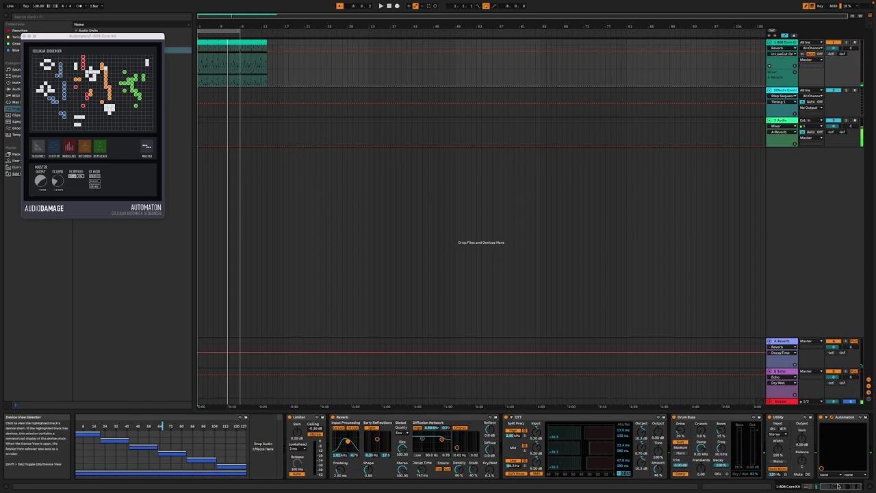
{"action": "scroll", "coordinate": [832, 478], "scroll_direction": "right", "scroll_amount": 2}
{"action": "left_click", "coordinate": [24, 36]}
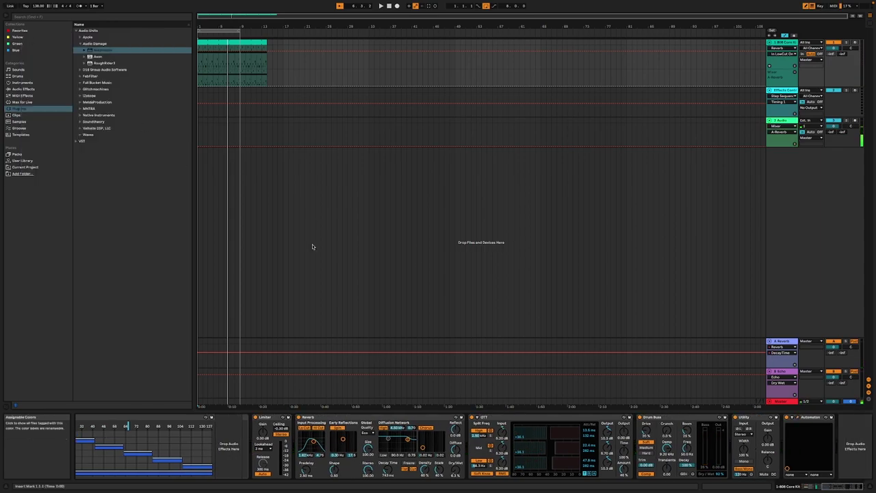
- Add the MeldaProduction MComb plug-in from the Audio Units to a new chain in the drum track's Audio Effect Rack
{"action": "left_click_drag", "start_coordinate": [842, 487], "coordinate": [719, 489]}
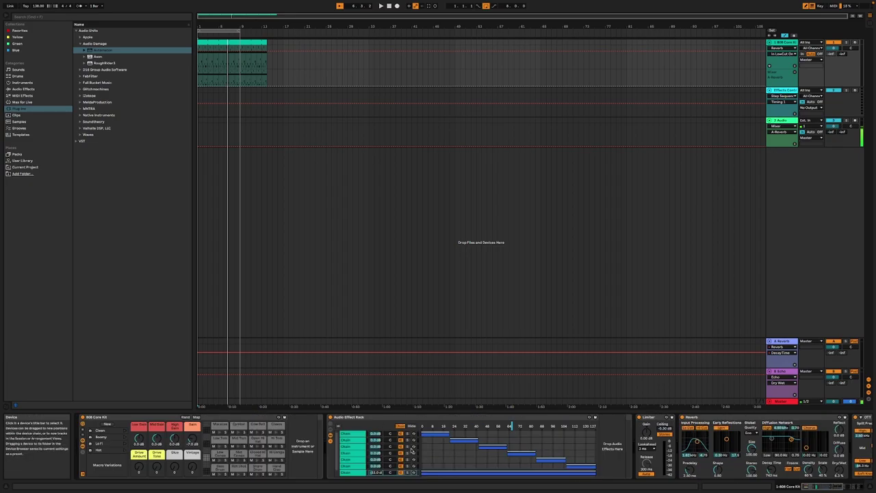
{"action": "key", "text": "Delete"}
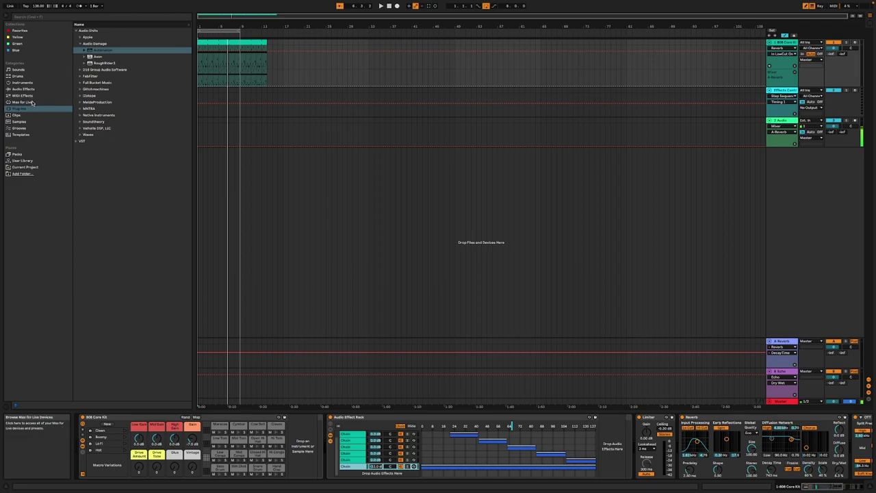
{"action": "left_click", "coordinate": [76, 31]}
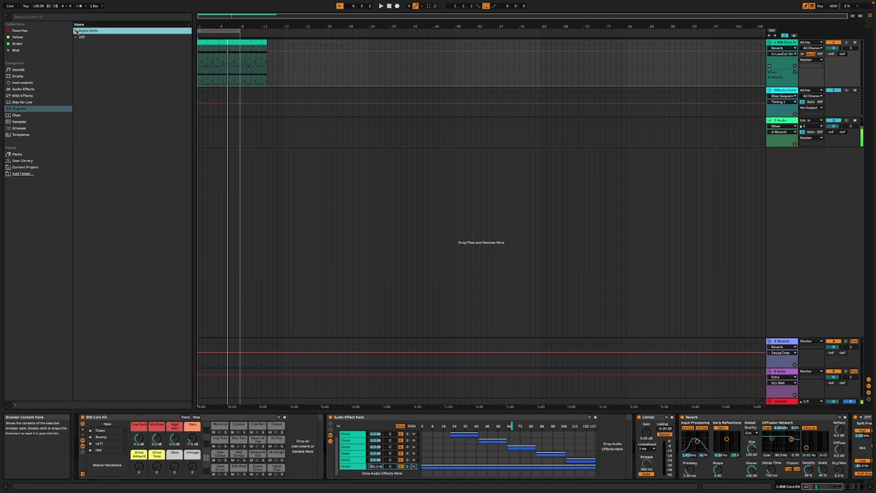
{"action": "left_click", "coordinate": [79, 37]}
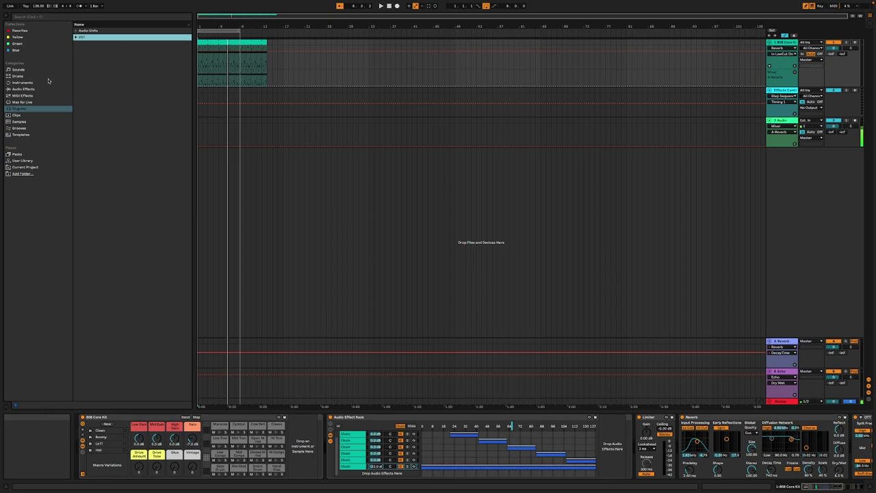
{"action": "left_click", "coordinate": [22, 102]}
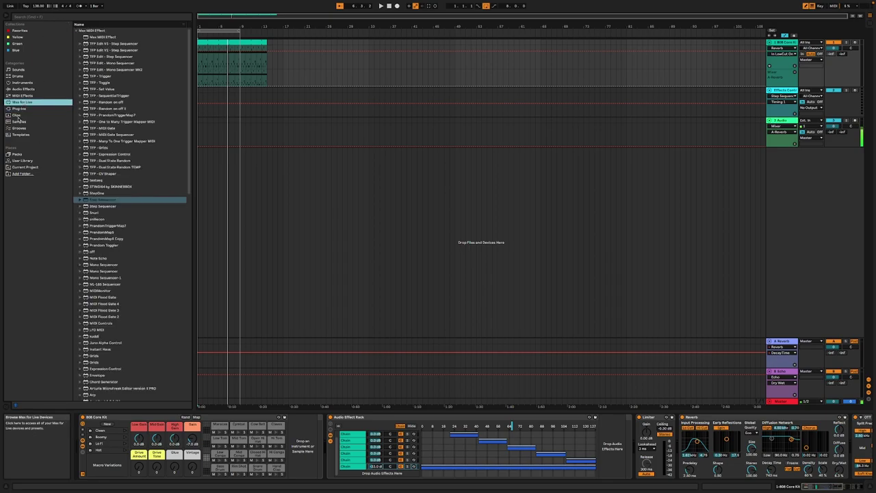
{"action": "left_click", "coordinate": [18, 108]}
{"action": "left_click", "coordinate": [79, 32]}
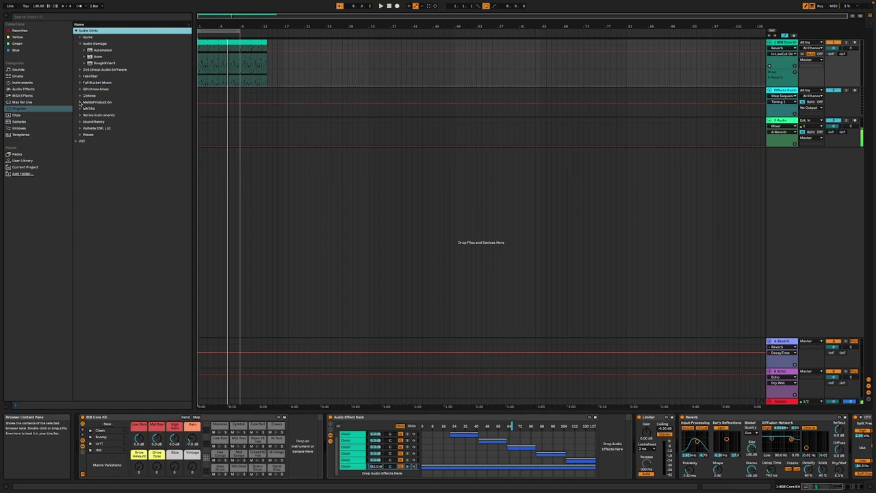
{"action": "left_click", "coordinate": [80, 102]}
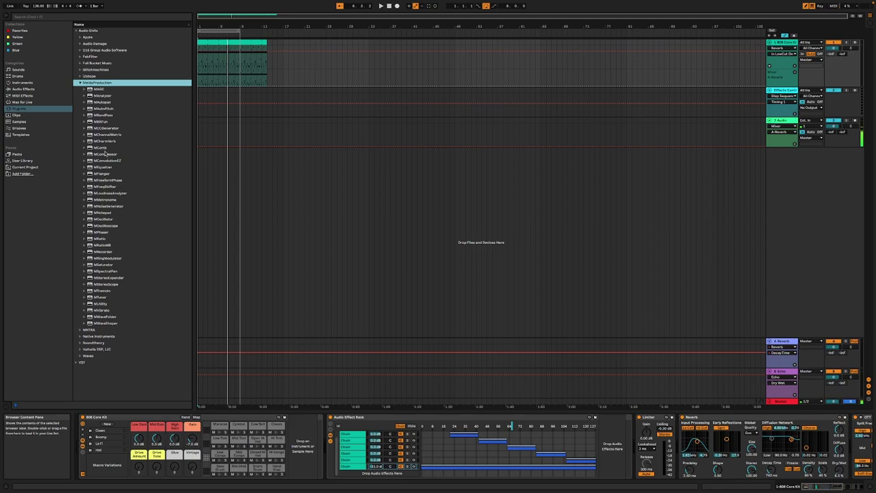
{"action": "left_click", "coordinate": [104, 148]}
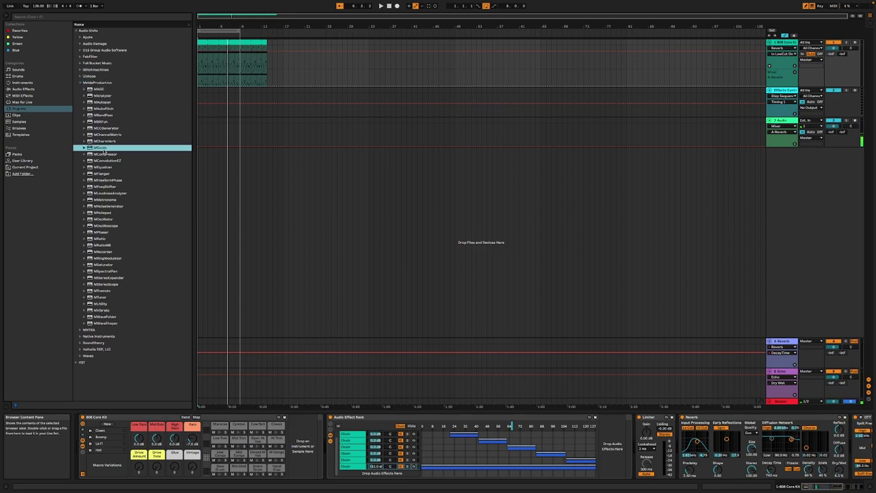
{"action": "left_click_drag", "start_coordinate": [346, 473], "coordinate": [350, 468]}
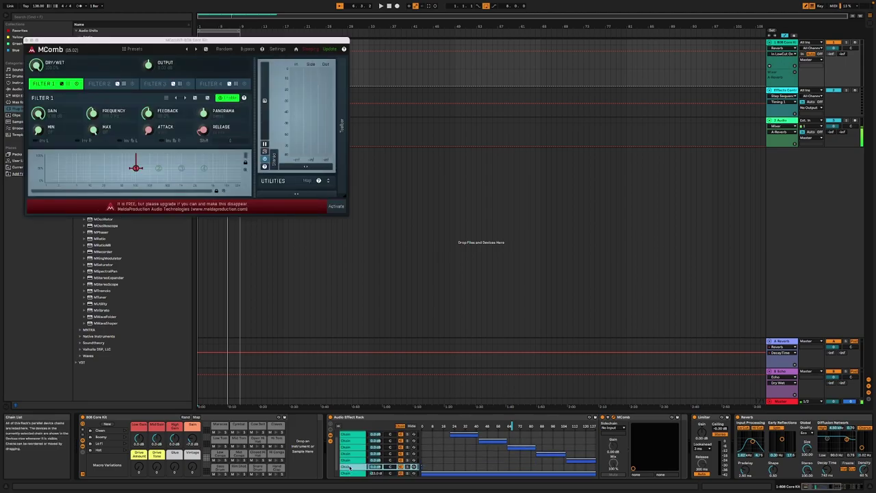
- Shorten the MComb chain's zone and distribute the ranges of all chains except the final full-range one equally
{"action": "left_click_drag", "start_coordinate": [421, 467], "coordinate": [474, 465]}
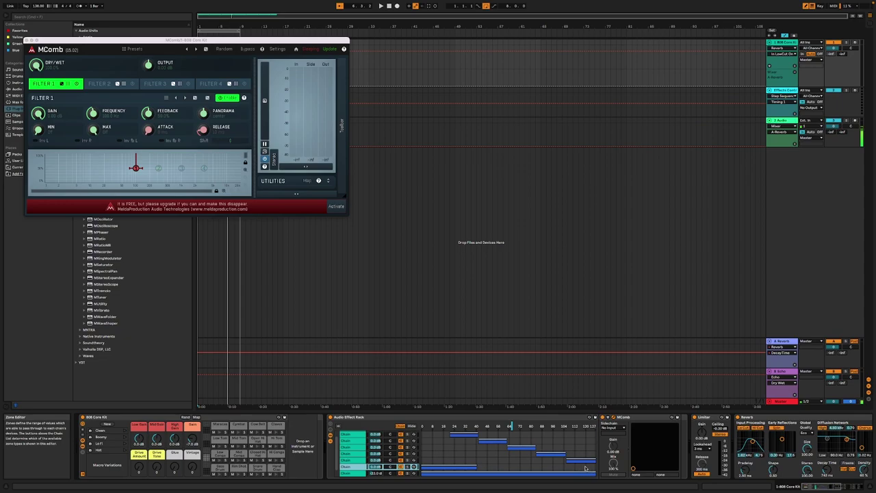
{"action": "key", "text": "super+a"}
{"action": "right_click", "coordinate": [354, 436]}
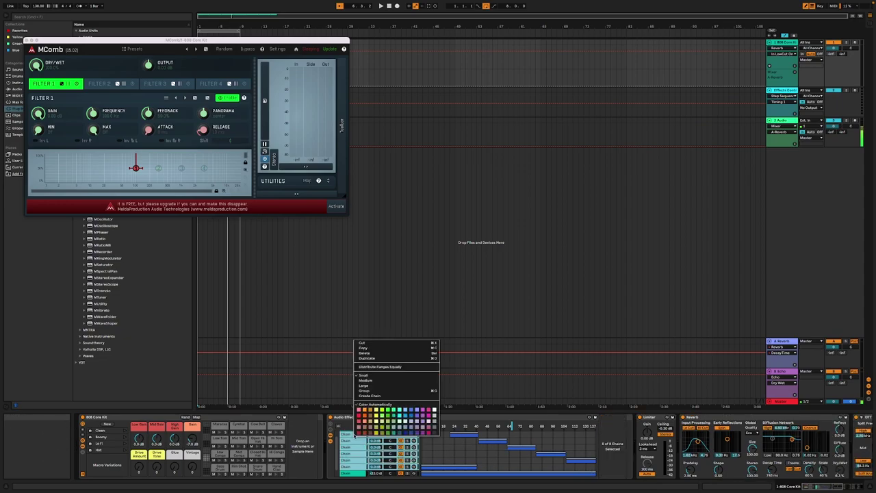
{"action": "left_click", "coordinate": [387, 367]}
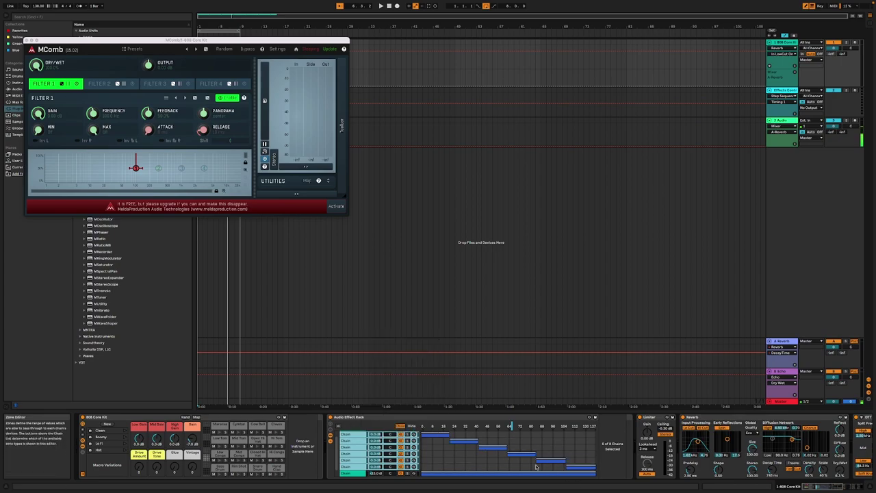
{"action": "left_click", "coordinate": [514, 464]}
{"action": "left_click", "coordinate": [357, 466]}
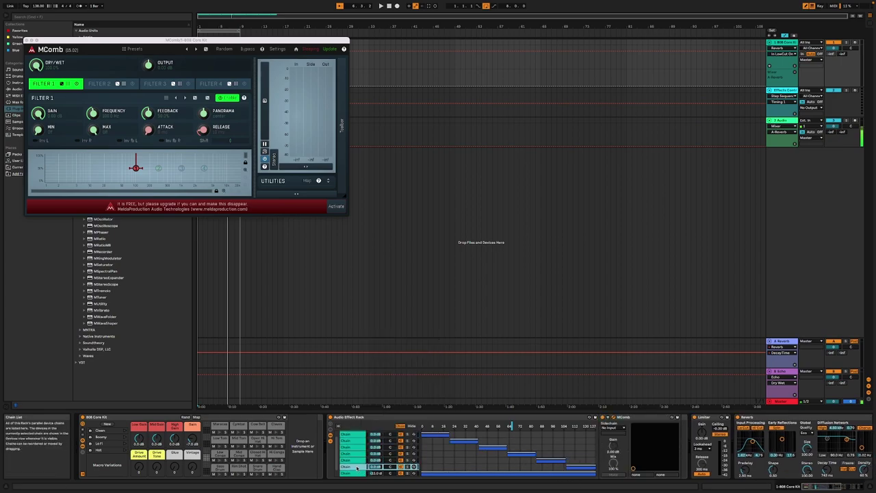
- Audition random MComb presets while the track plays, settle on "One side even, the other odd", and close the plug-in window
{"action": "key", "text": "space"}
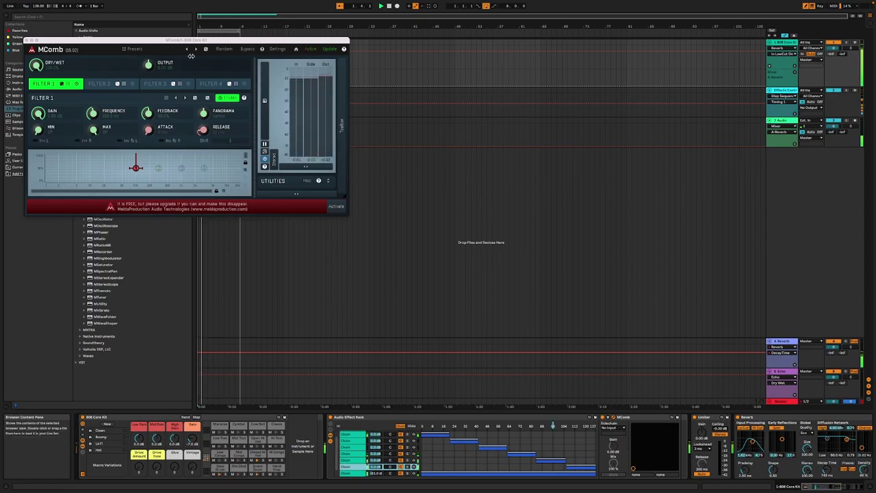
{"action": "left_click", "coordinate": [206, 51]}
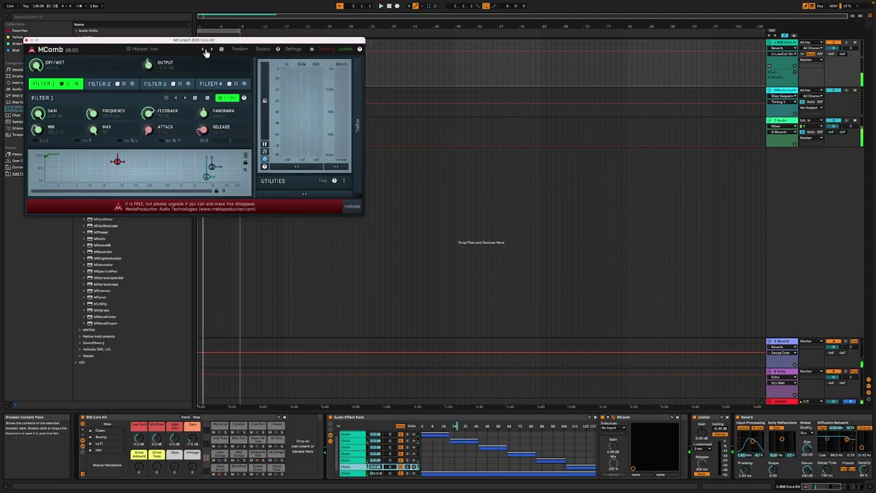
{"action": "left_click", "coordinate": [221, 51]}
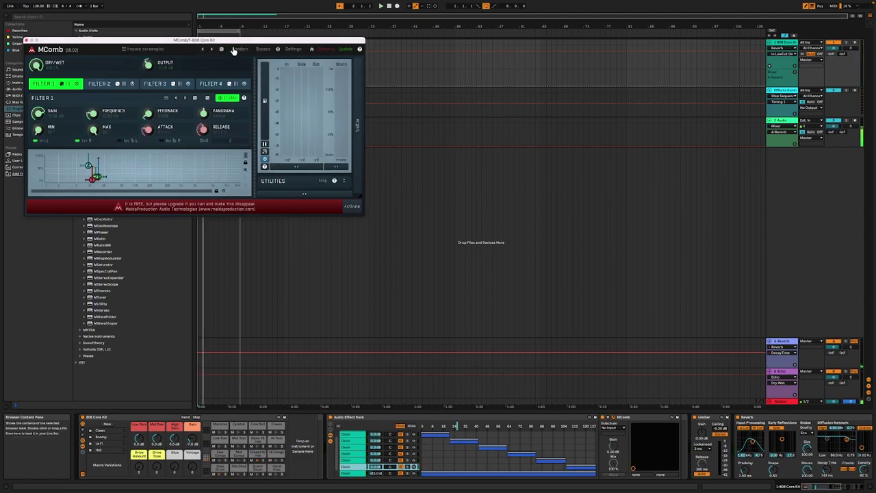
{"action": "left_click", "coordinate": [236, 53]}
{"action": "key", "text": "space"}
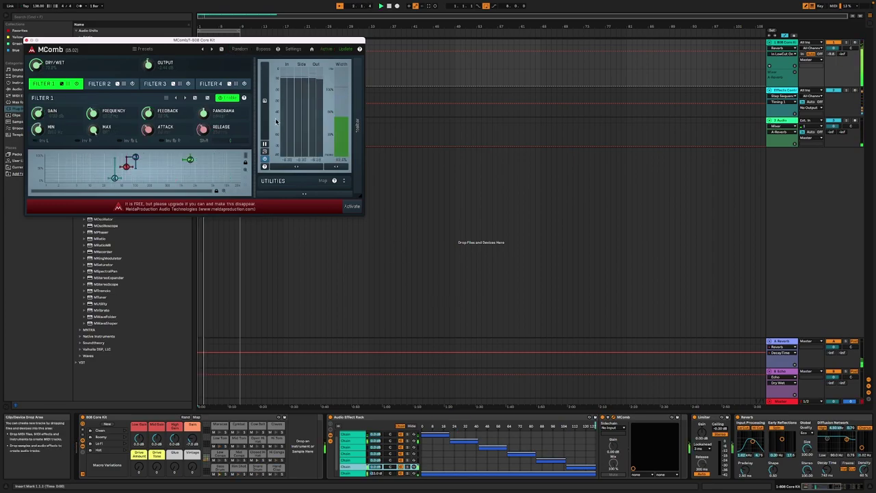
{"action": "left_click", "coordinate": [223, 50]}
{"action": "left_click", "coordinate": [224, 51]}
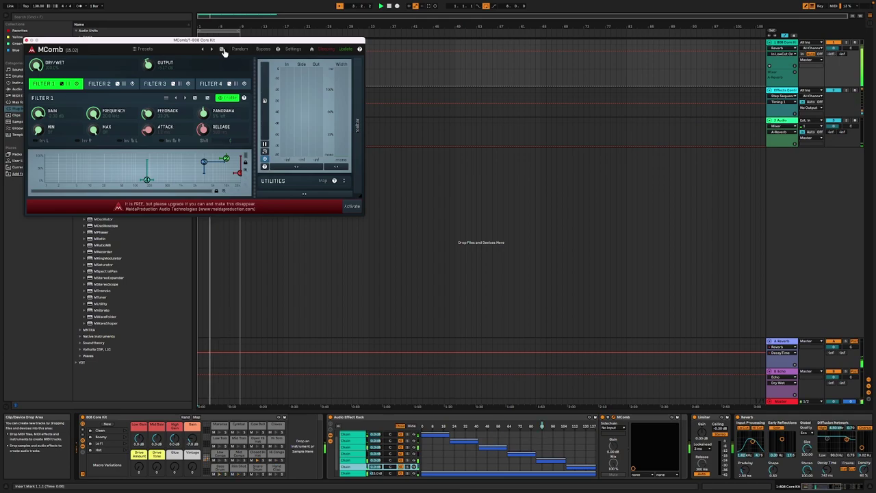
{"action": "left_click", "coordinate": [223, 51]}
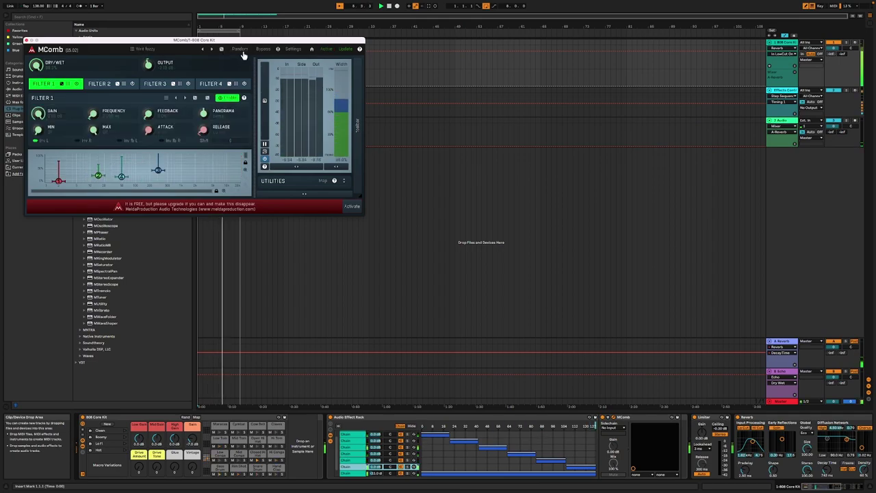
{"action": "left_click", "coordinate": [223, 51]}
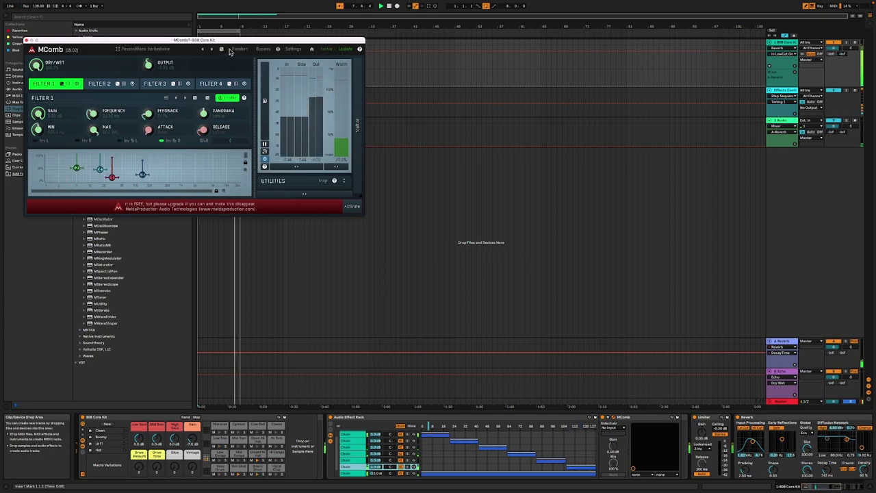
{"action": "left_click", "coordinate": [223, 50]}
{"action": "left_click", "coordinate": [225, 52]}
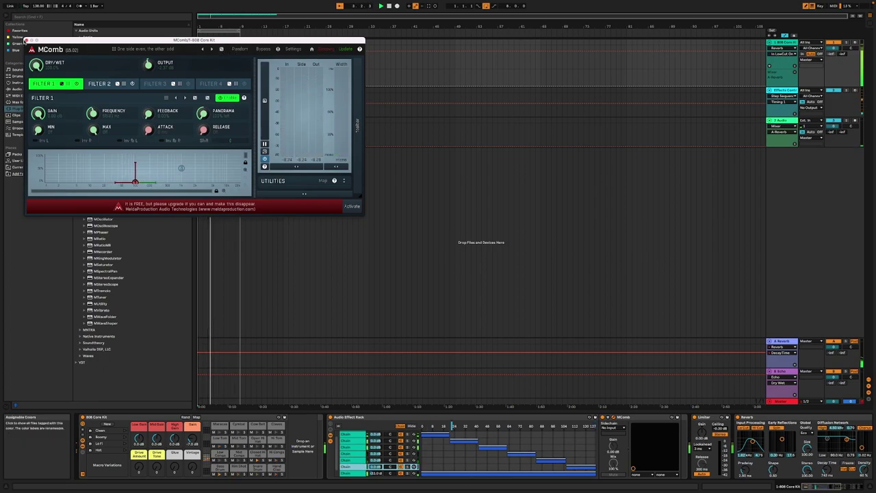
{"action": "left_click", "coordinate": [26, 40]}
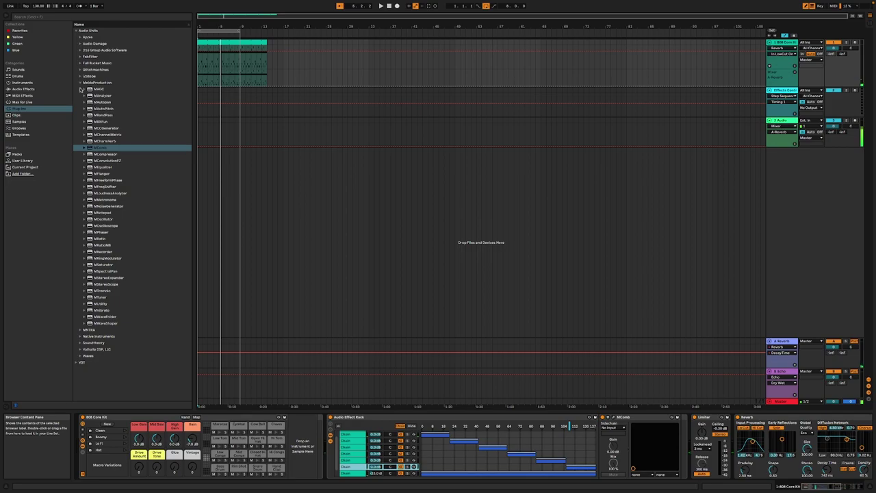
- Locate the Grain Strain plug-in among the Full Bucket Music Audio Units
{"action": "left_click", "coordinate": [80, 63]}
{"action": "left_click", "coordinate": [98, 69]}
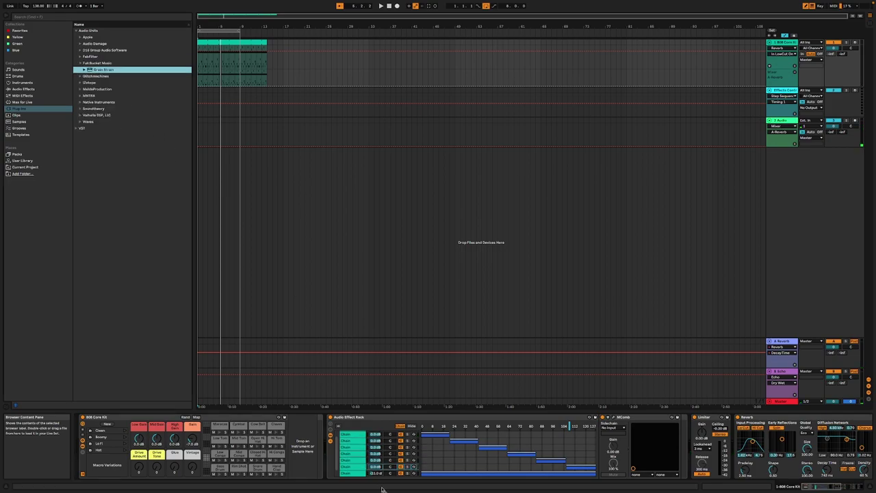
{"action": "left_click", "coordinate": [350, 467]}
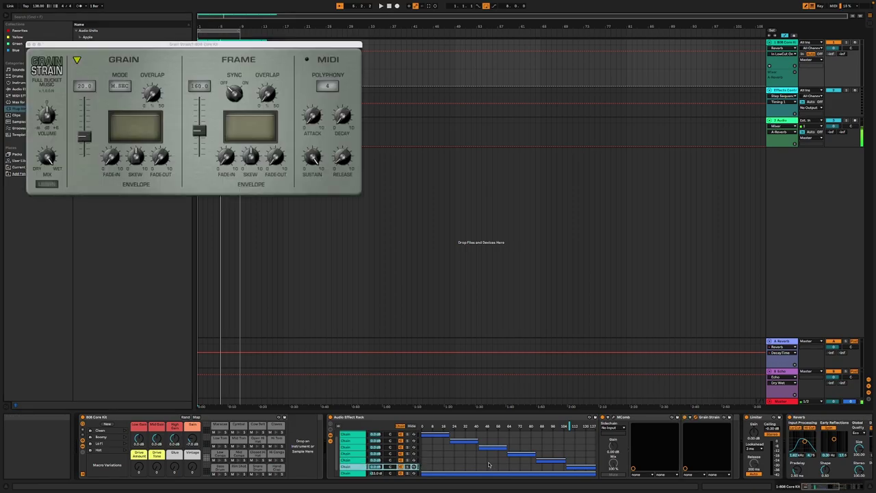
{"action": "scroll", "coordinate": [366, 456], "scroll_direction": "down", "scroll_amount": 1}
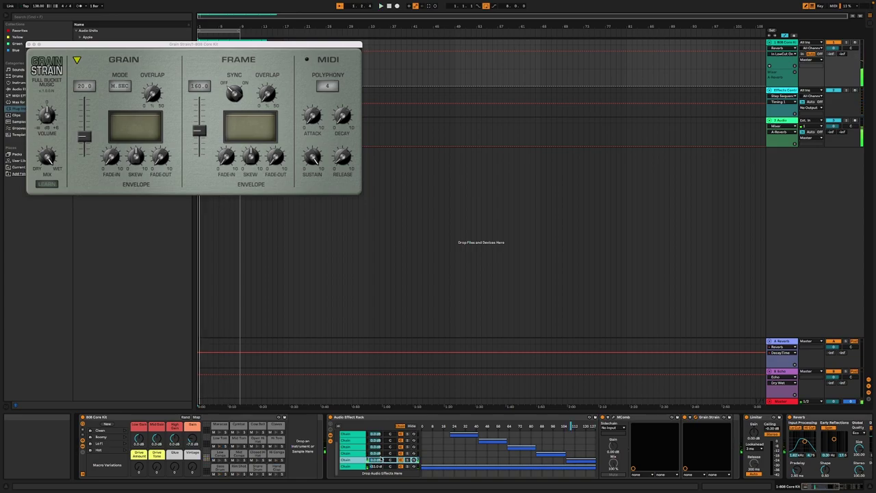
{"action": "key", "text": "Delete"}
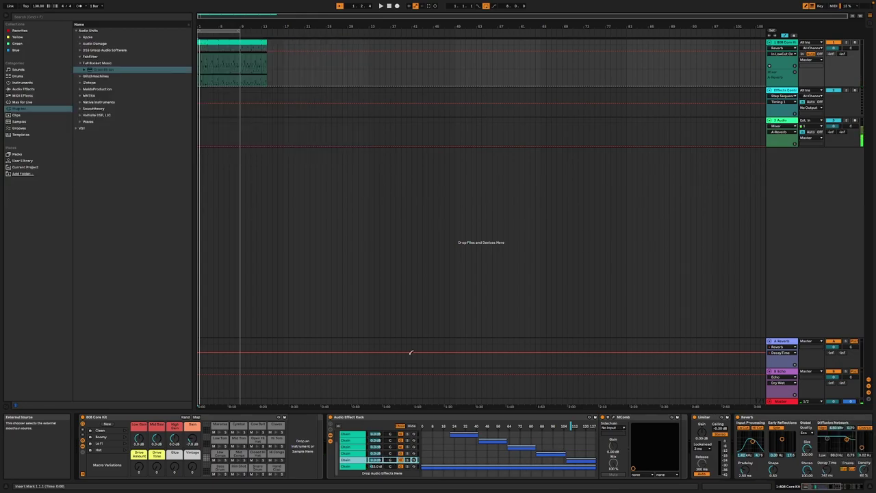
- Add Grain Strain in its own rack chain and distribute the ranges of all chains except the full-range one equally
{"action": "left_click_drag", "start_coordinate": [113, 72], "coordinate": [490, 467]}
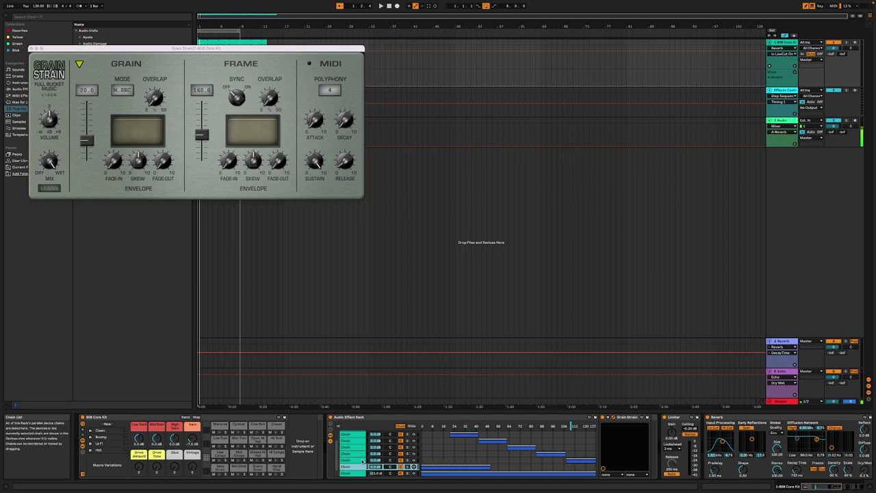
{"action": "left_click", "coordinate": [350, 433], "text": "shift"}
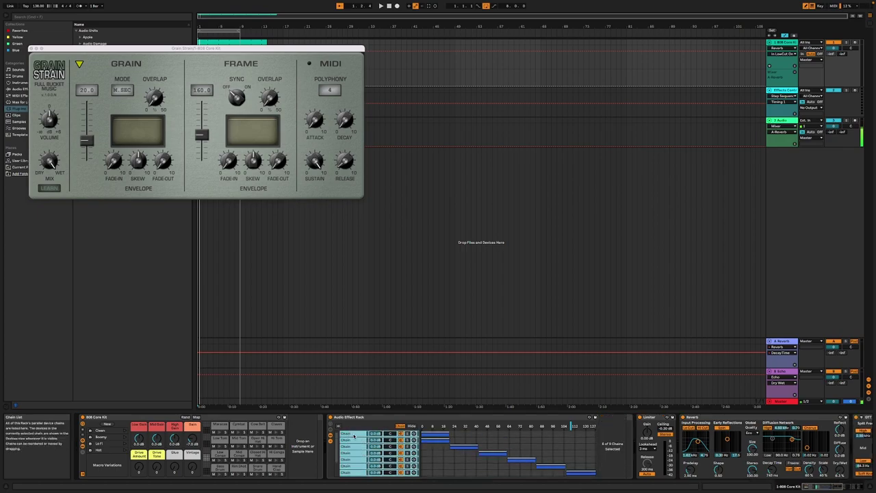
{"action": "right_click", "coordinate": [351, 455]}
{"action": "left_click", "coordinate": [373, 380]}
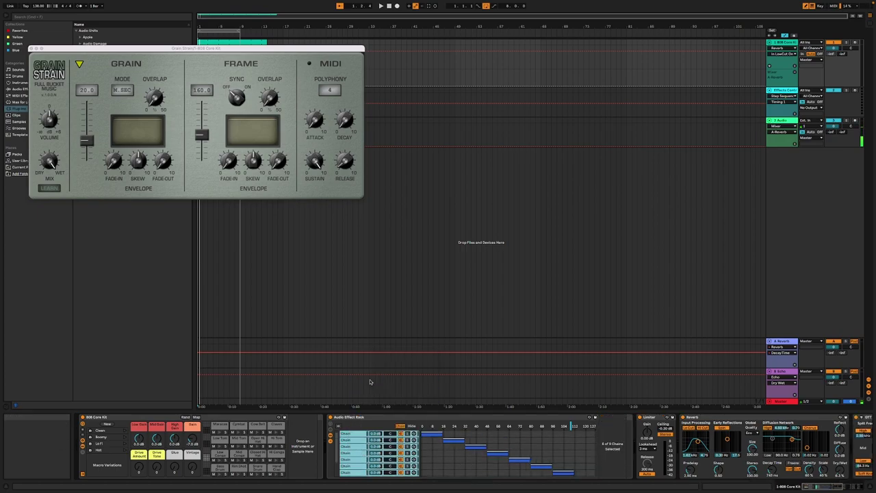
{"action": "scroll", "coordinate": [477, 441], "scroll_direction": "down", "scroll_amount": 3}
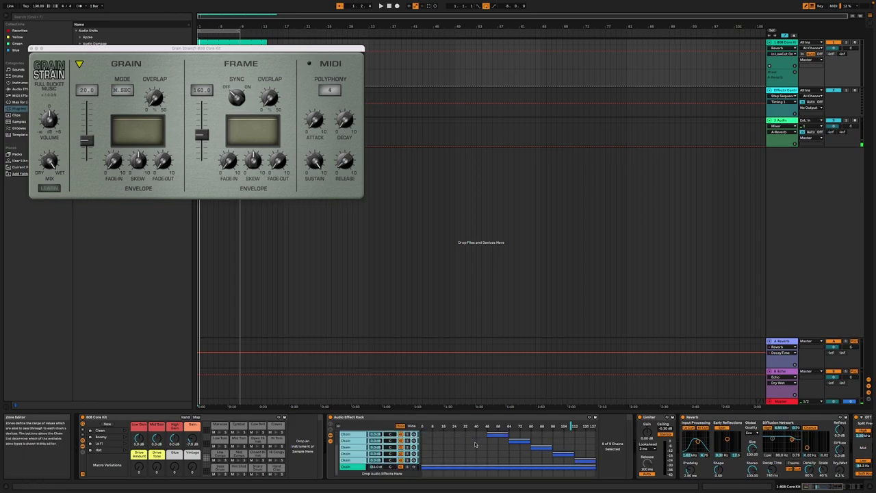
- Select the Grain Strain chain and increase the plug-in's grain length with the track playing
{"action": "left_click", "coordinate": [351, 461]}
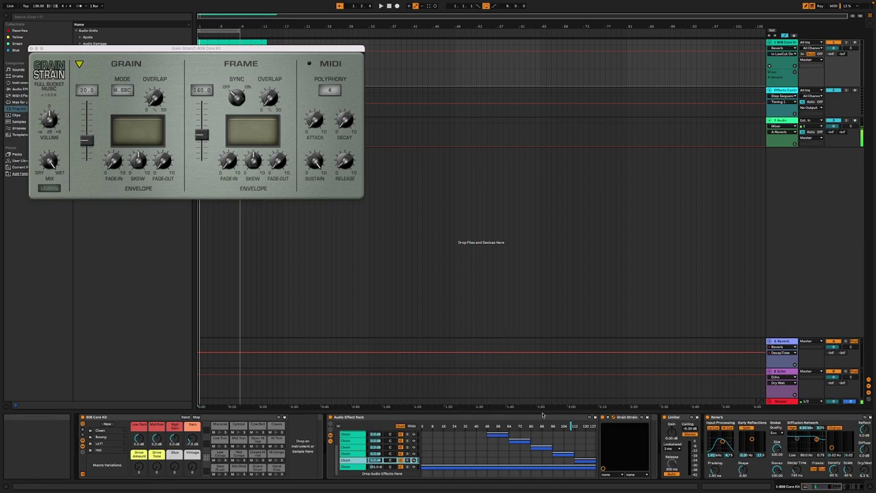
{"action": "left_click_drag", "start_coordinate": [86, 140], "coordinate": [87, 126]}
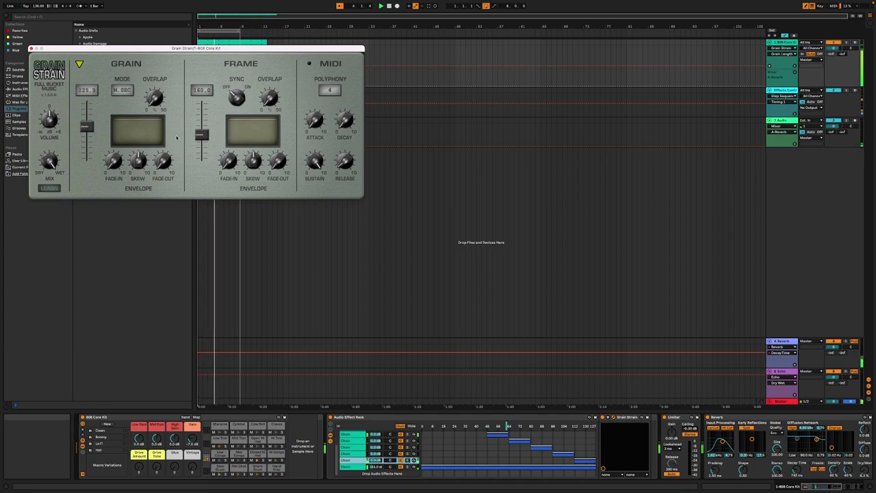
- Unfold Grain Strain's parameters in the device chain and locate the "TFP - Expression Control - All Random" preset among the MIDI effects
{"action": "left_click", "coordinate": [608, 418]}
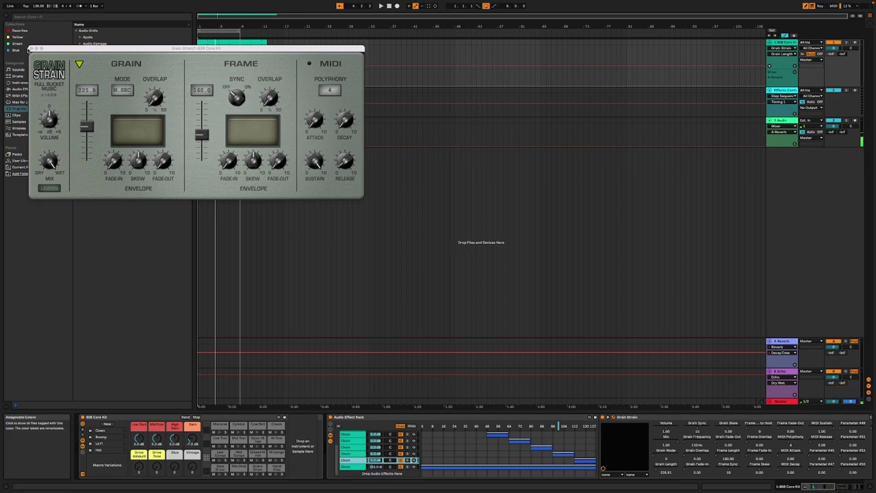
{"action": "left_click", "coordinate": [31, 49]}
{"action": "left_click", "coordinate": [23, 95]}
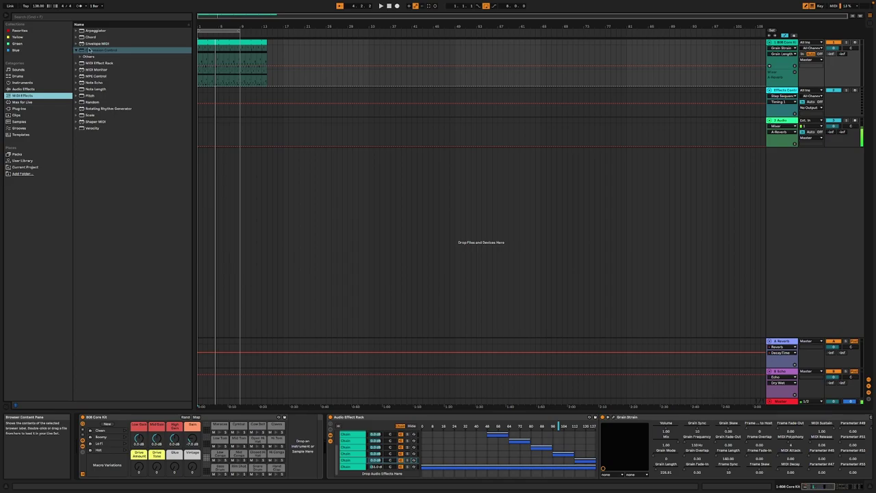
{"action": "left_click", "coordinate": [89, 56]}
{"action": "left_click", "coordinate": [80, 56]}
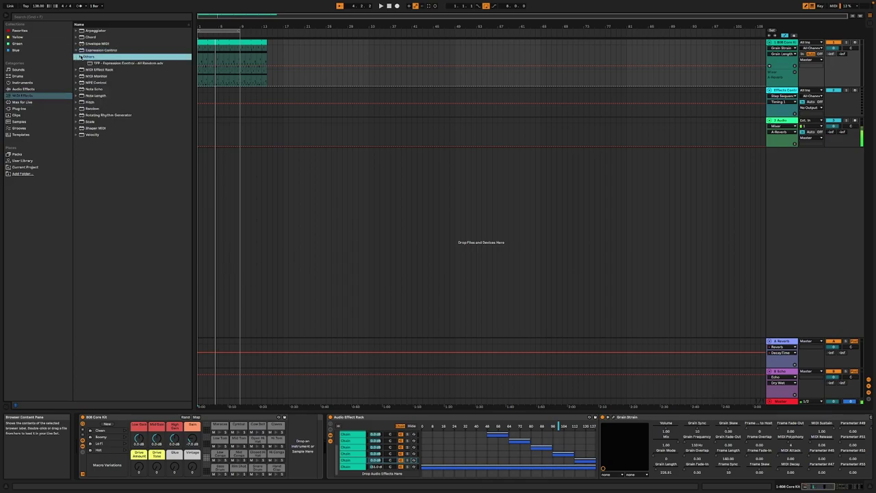
{"action": "left_click", "coordinate": [107, 63]}
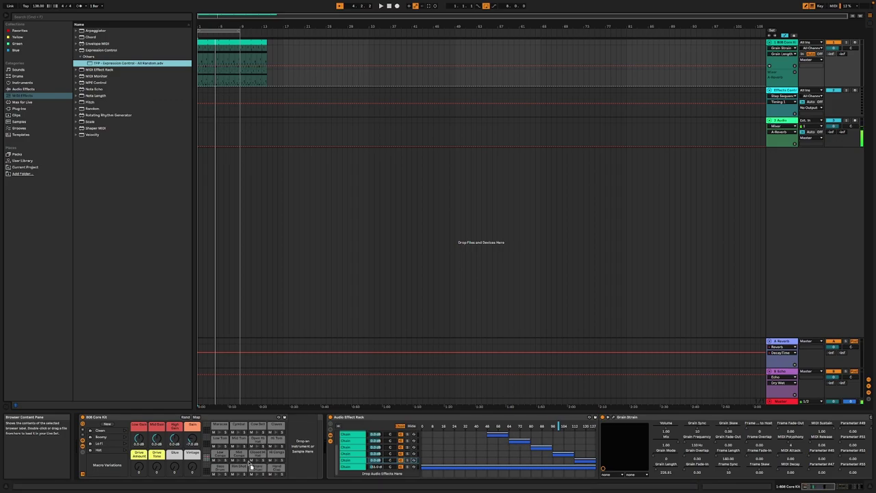
- Insert the "TFP - Expression Control - All Random" preset in front of the Bass Drum pad's instrument in the 808 Core Kit
{"action": "left_click_drag", "start_coordinate": [218, 471], "coordinate": [297, 467]}
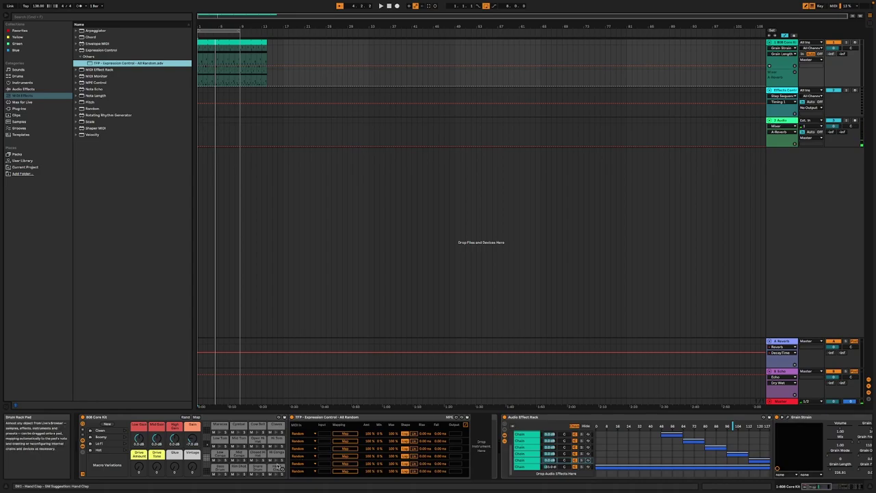
{"action": "left_click", "coordinate": [221, 469]}
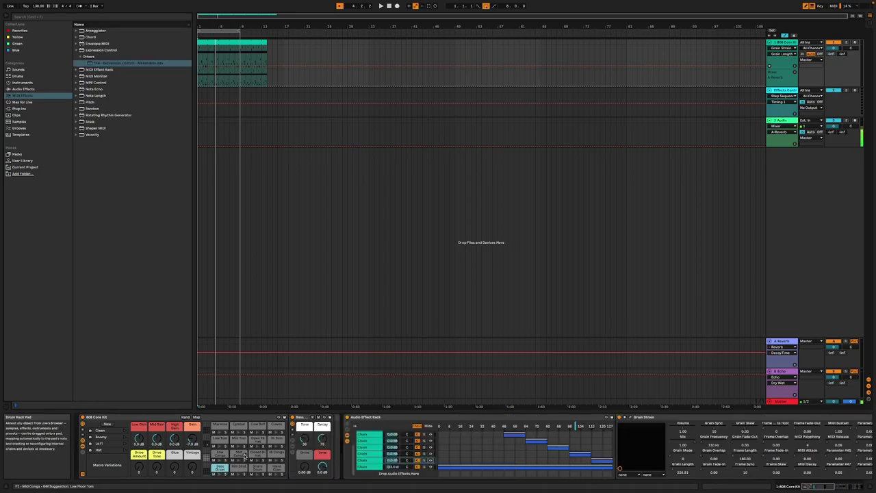
{"action": "left_click", "coordinate": [220, 454]}
{"action": "left_click", "coordinate": [236, 469]}
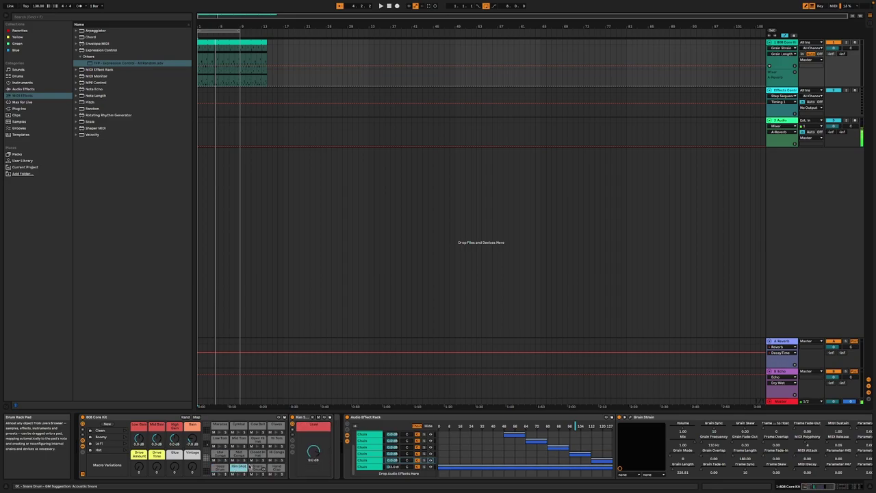
{"action": "left_click", "coordinate": [221, 469]}
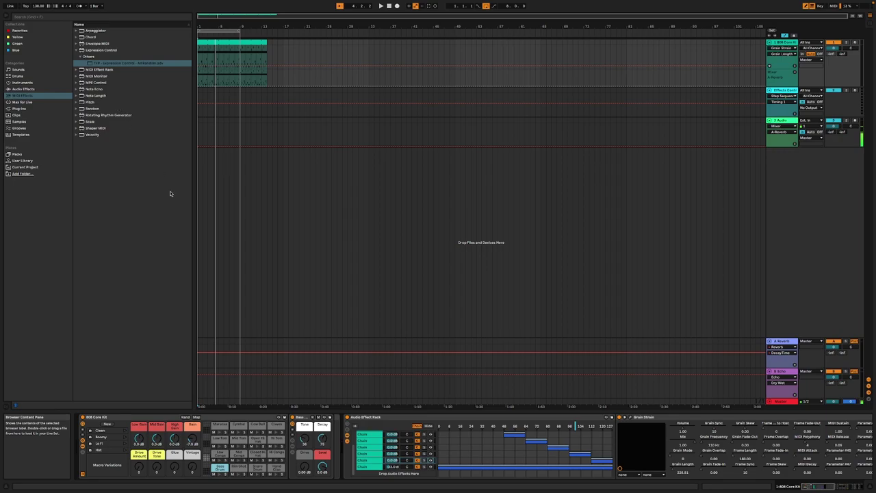
{"action": "mouse_move", "coordinate": [93, 64]}
{"action": "left_mouse_down"}
{"action": "mouse_move", "coordinate": [274, 439]}
{"action": "mouse_move", "coordinate": [293, 431]}
{"action": "left_mouse_up"}
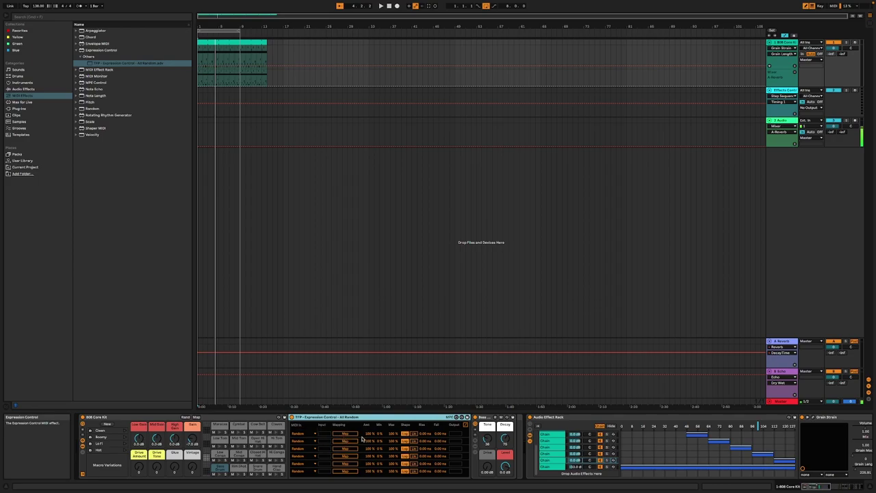
- Map the first four random modulators to Grain Strain's Grain Mode, Grain Length, Grain Frequency and Grain Sync
{"action": "left_click", "coordinate": [339, 433]}
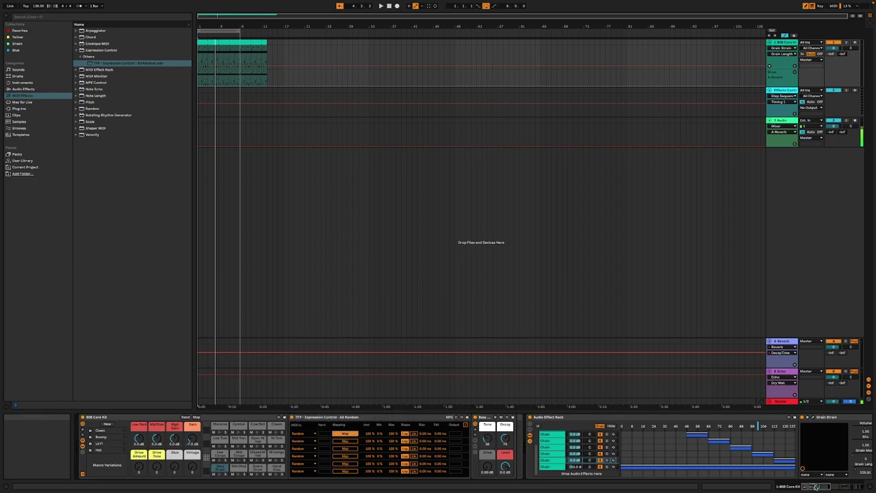
{"action": "scroll", "coordinate": [783, 474], "scroll_direction": "right", "scroll_amount": 10}
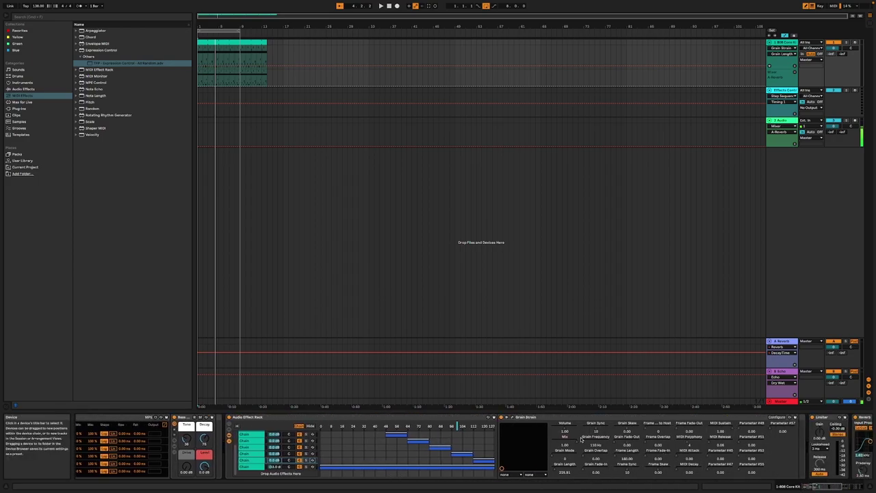
{"action": "left_click", "coordinate": [553, 457]}
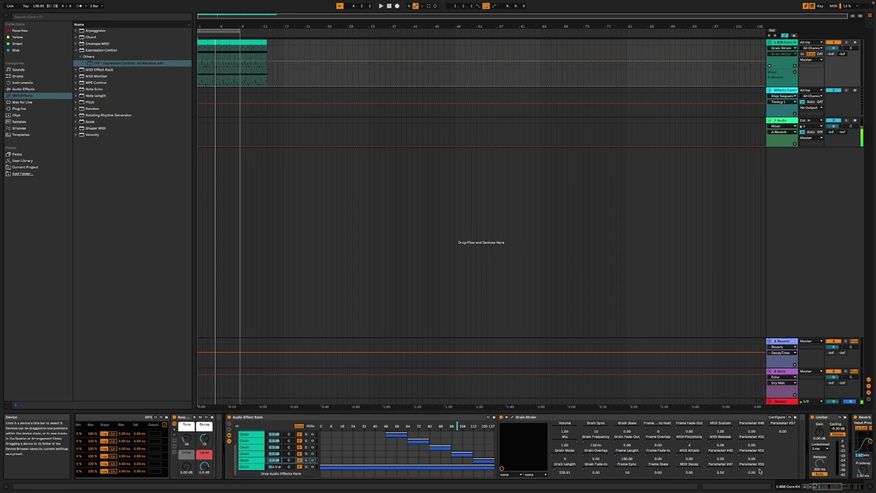
{"action": "scroll", "coordinate": [799, 489], "scroll_direction": "left", "scroll_amount": 10}
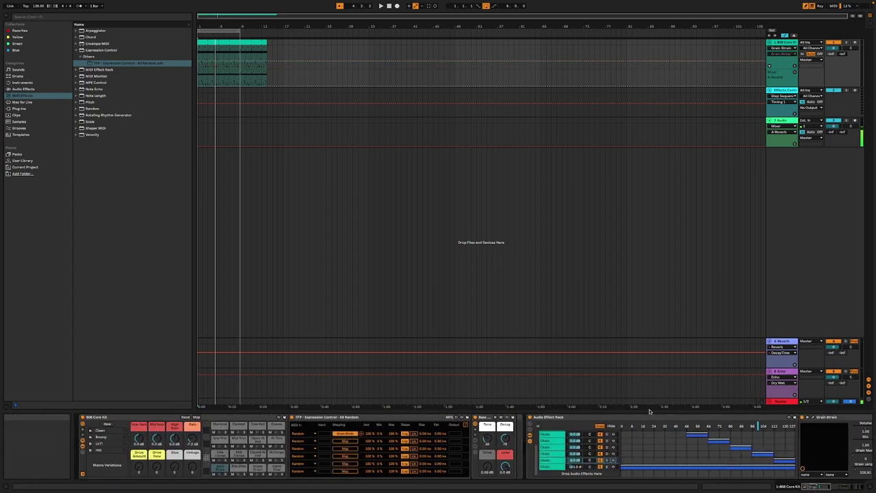
{"action": "scroll", "coordinate": [812, 488], "scroll_direction": "right", "scroll_amount": 5}
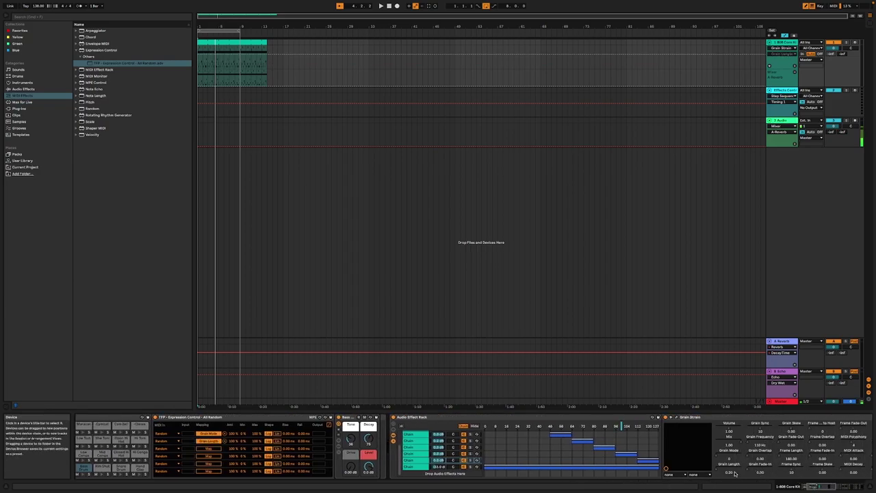
{"action": "left_click", "coordinate": [207, 449]}
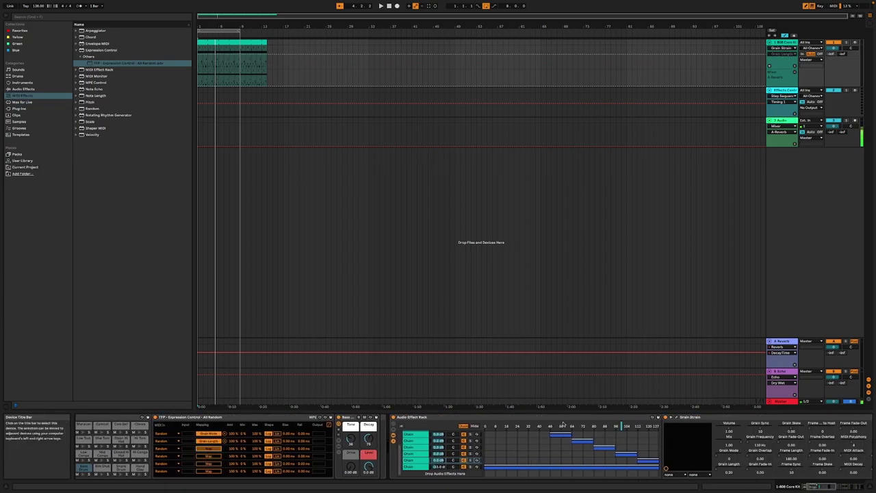
{"action": "left_click", "coordinate": [761, 440]}
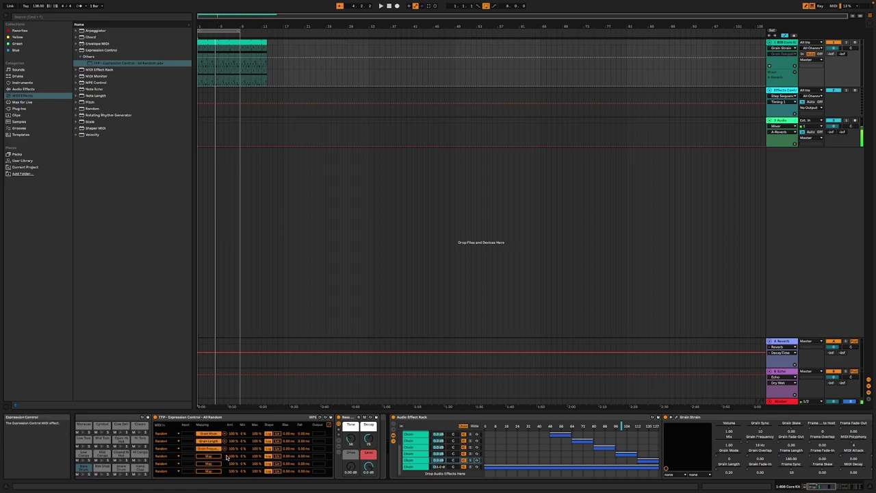
{"action": "left_click", "coordinate": [762, 431]}
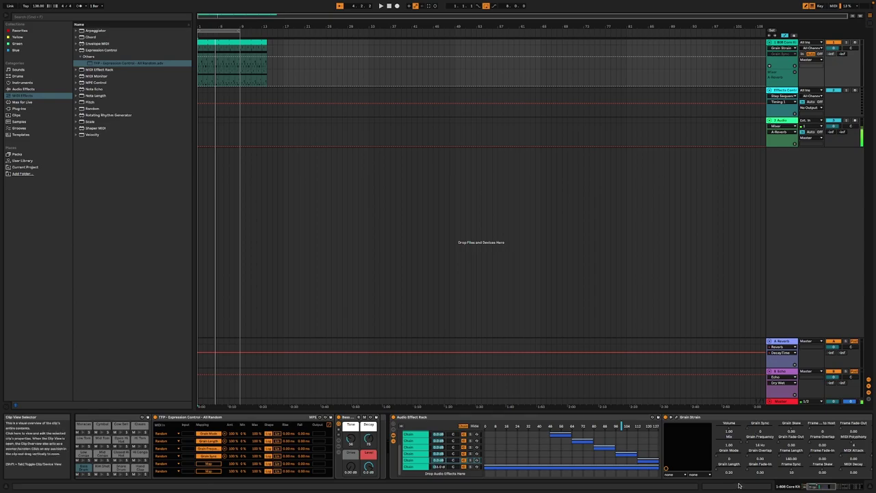
- Play the track with the Grain Strain chain selected to audition the random modulation of its parameters
{"action": "left_click", "coordinate": [413, 461]}
{"action": "key", "text": "space"}
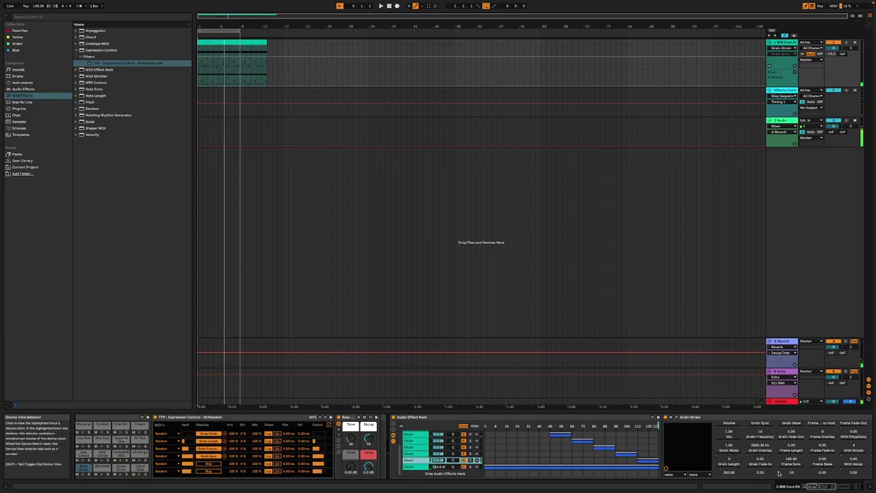
{"action": "left_click_drag", "start_coordinate": [821, 488], "coordinate": [839, 488]}
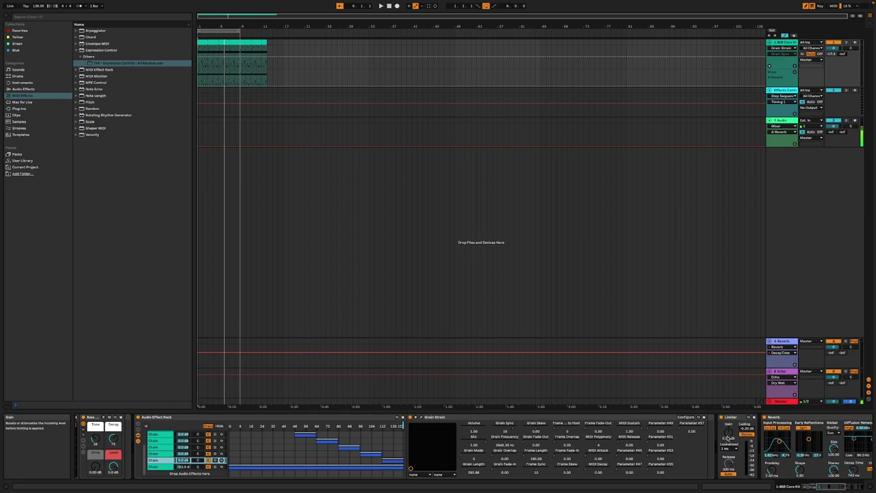
{"action": "key", "text": "space"}
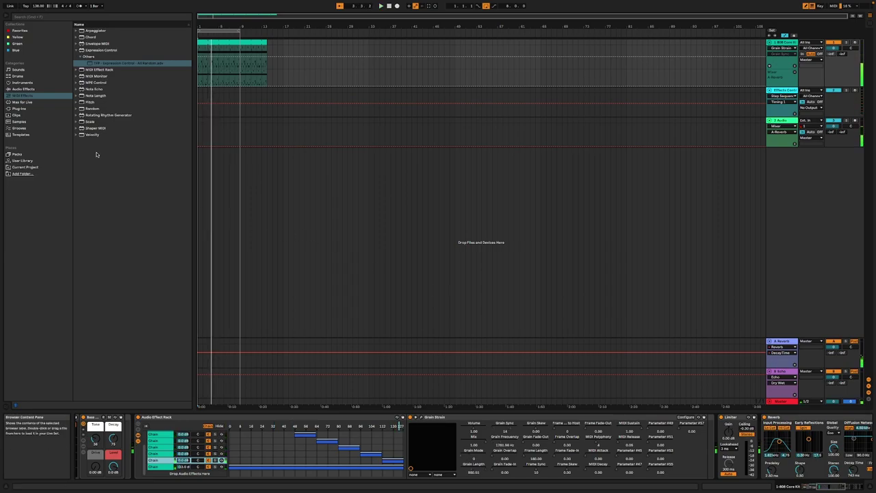
- Look through the Glitchmachines Audio Units and select Subvert
{"action": "left_click", "coordinate": [25, 103]}
{"action": "left_click", "coordinate": [20, 108]}
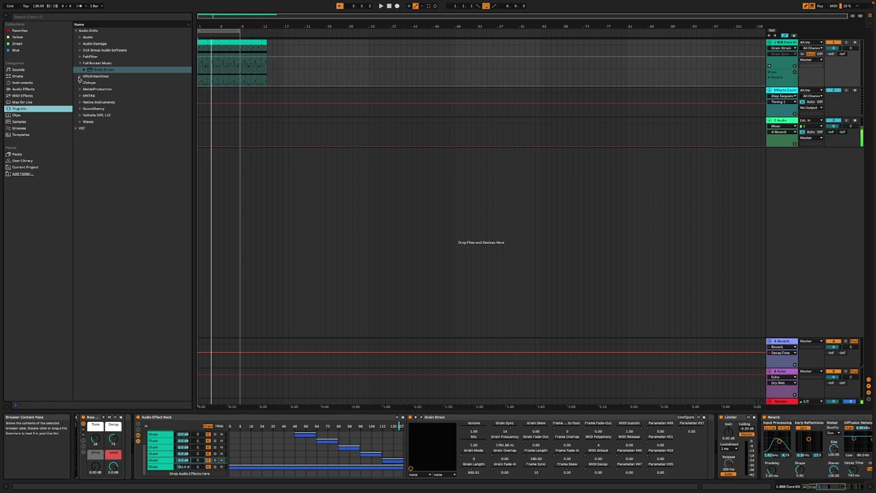
{"action": "left_click", "coordinate": [87, 77]}
{"action": "left_click", "coordinate": [95, 76]}
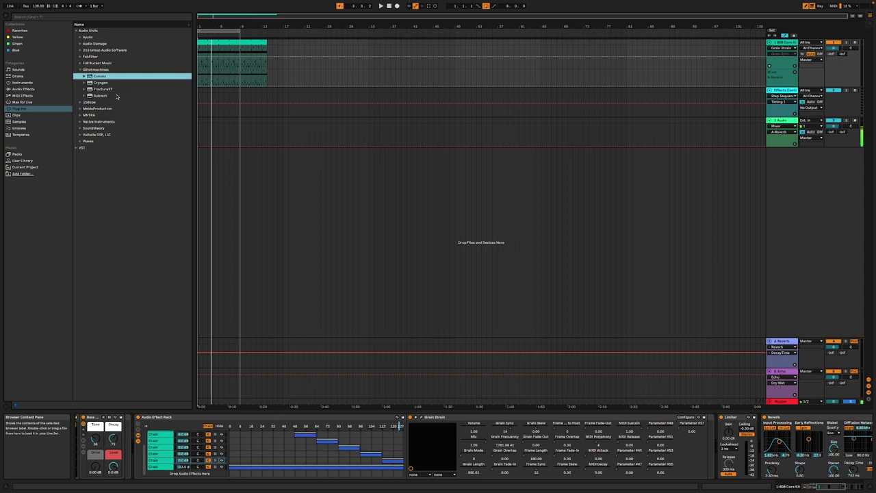
{"action": "left_click", "coordinate": [103, 97]}
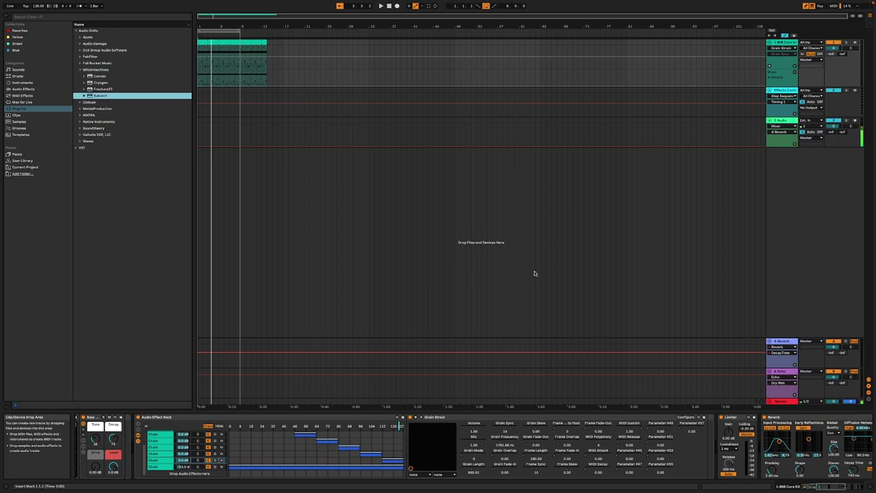
- Review the end of the drum track's effect chain, and select the Master track with the User Library contents listed
{"action": "left_click_drag", "start_coordinate": [834, 486], "coordinate": [851, 482]}
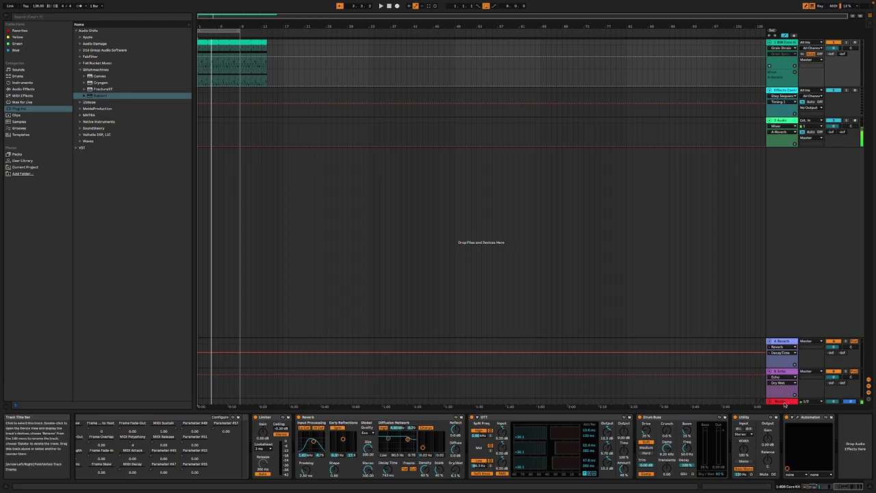
{"action": "left_click", "coordinate": [719, 321]}
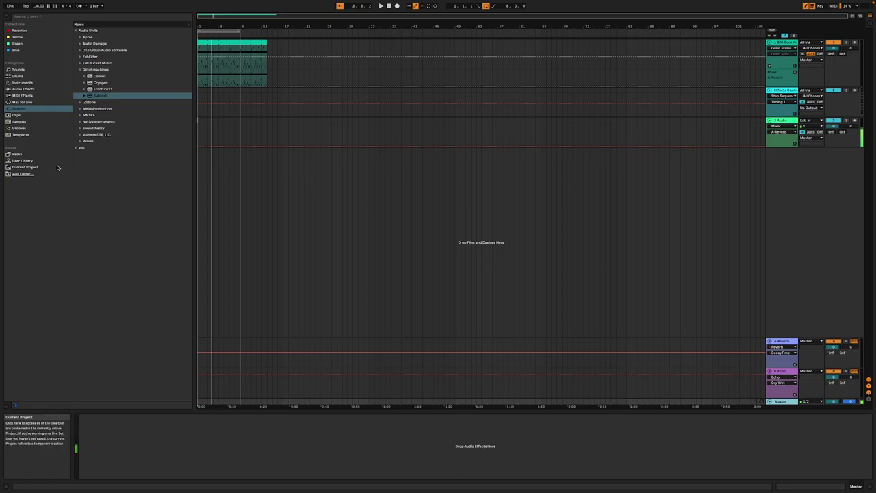
{"action": "left_click", "coordinate": [27, 161]}
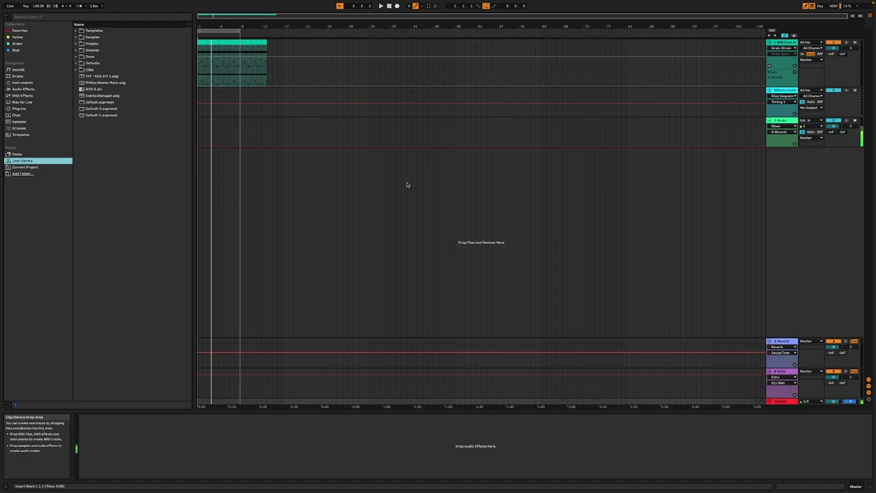
- Collapse the Audio Units list, expand the VST plug-ins and select FabFilter Pro-Q 3
{"action": "left_click", "coordinate": [16, 108]}
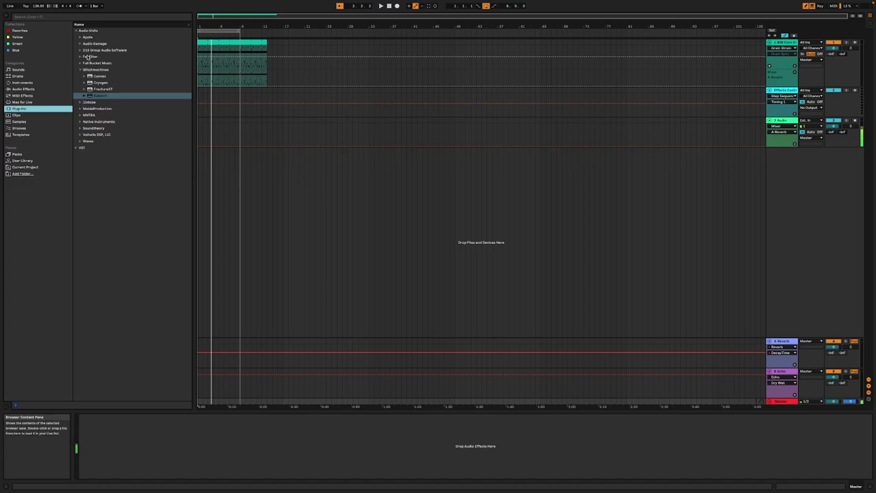
{"action": "left_click", "coordinate": [80, 69]}
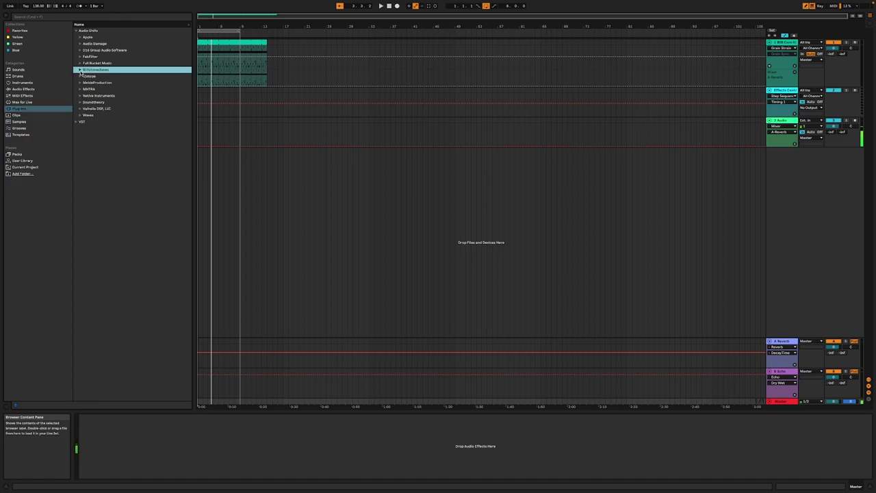
{"action": "key", "text": "Left"}
{"action": "key", "text": "Left"}
{"action": "key", "text": "Down"}
{"action": "key", "text": "Right"}
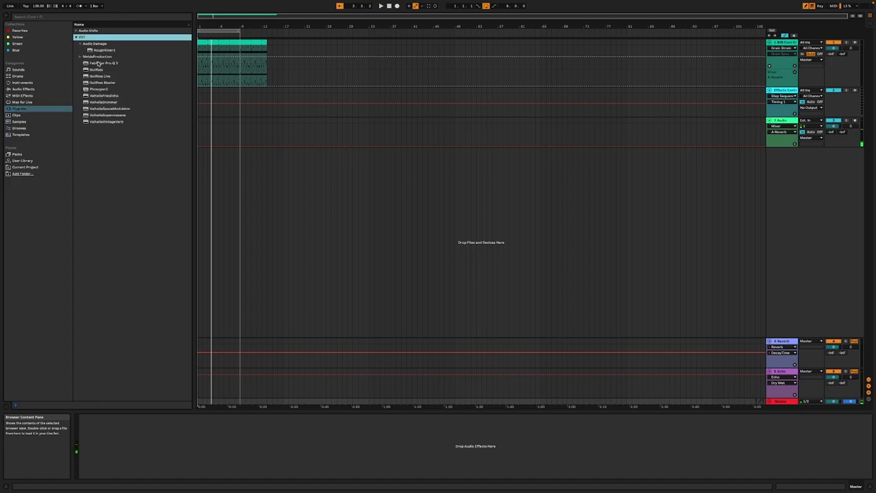
{"action": "left_click", "coordinate": [102, 63]}
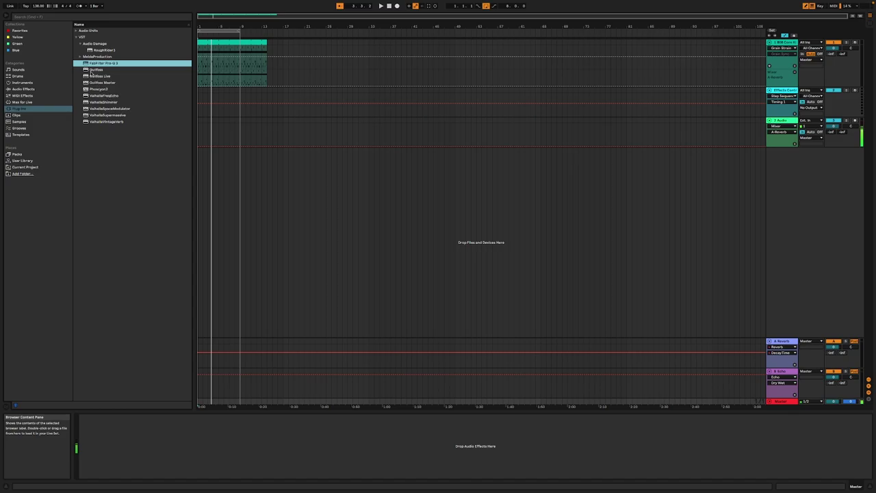
- Load Gullfoss Master on the Master track for a brief look and remove it again
{"action": "key", "text": "Down"}
{"action": "left_click", "coordinate": [97, 84]}
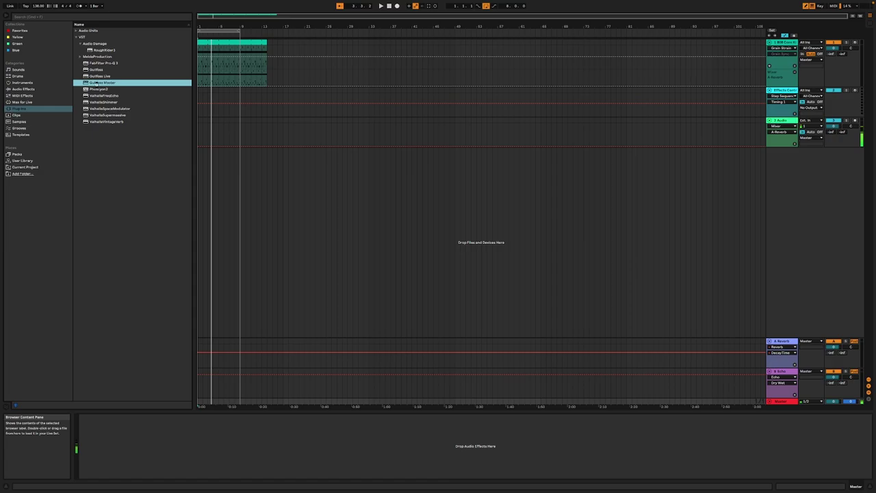
{"action": "double_click", "coordinate": [97, 83]}
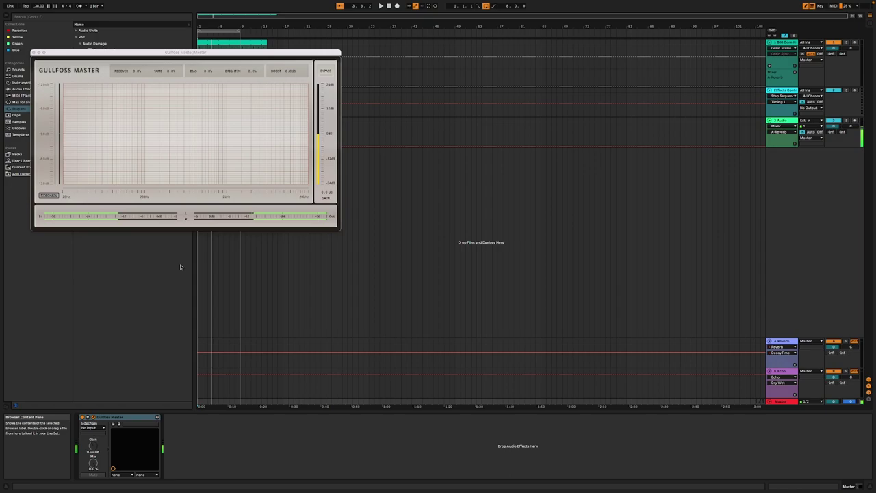
{"action": "left_click", "coordinate": [34, 53]}
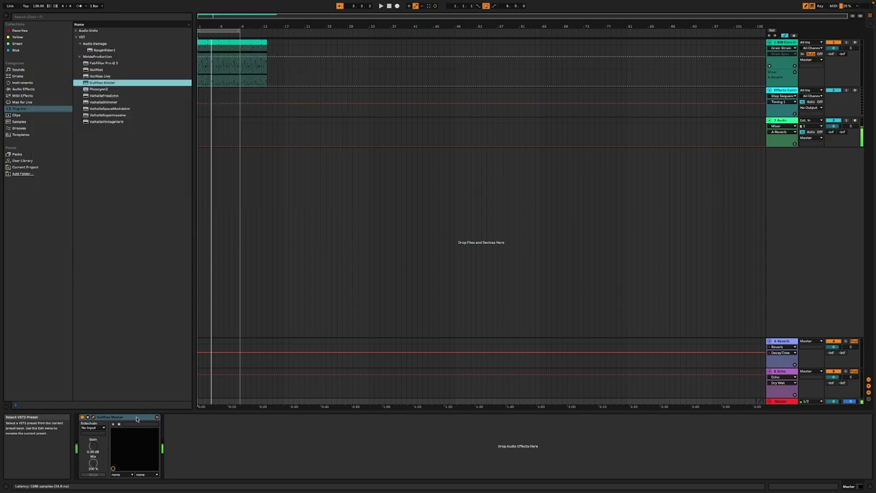
{"action": "key", "text": "Delete"}
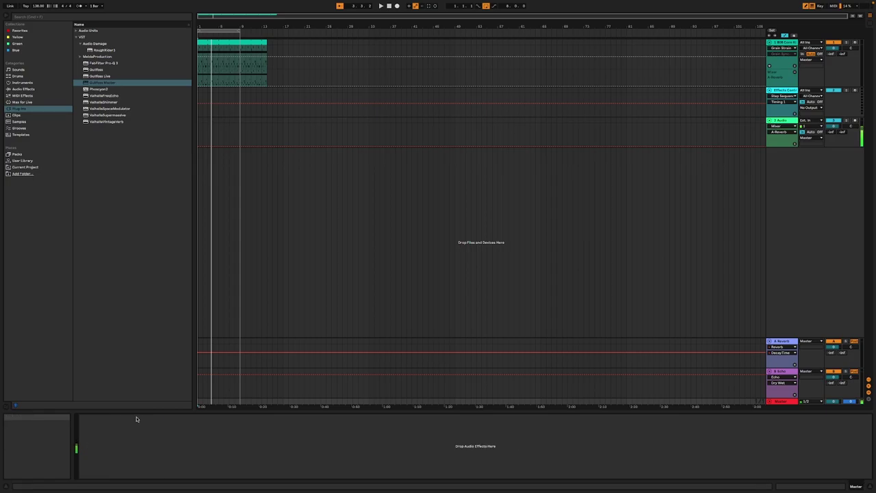